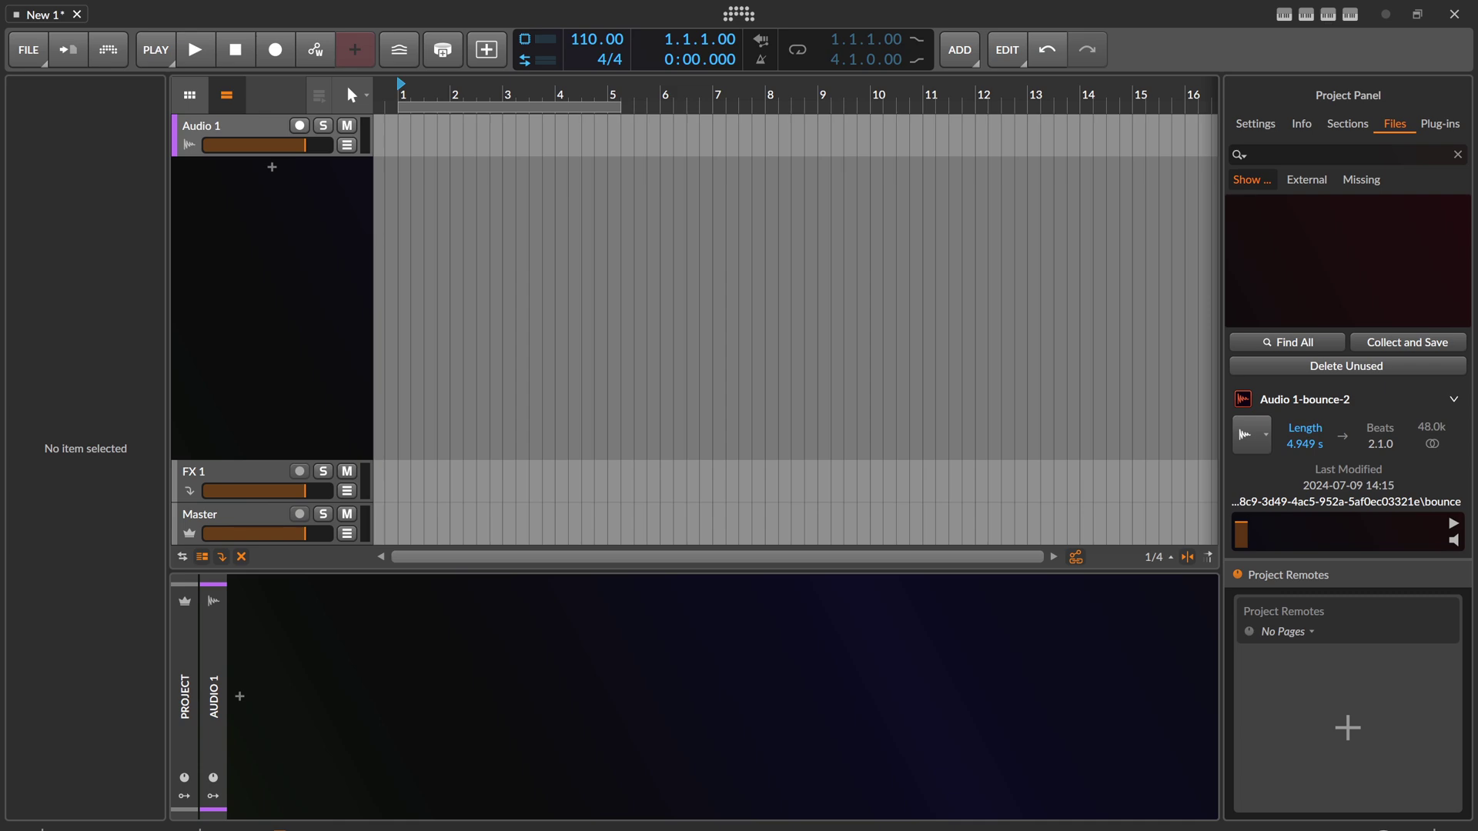
Drag the loop end to bar 5 for a four-bar loop, and mute the Audio 1 track.
scroll(399, 231, "down", 2)
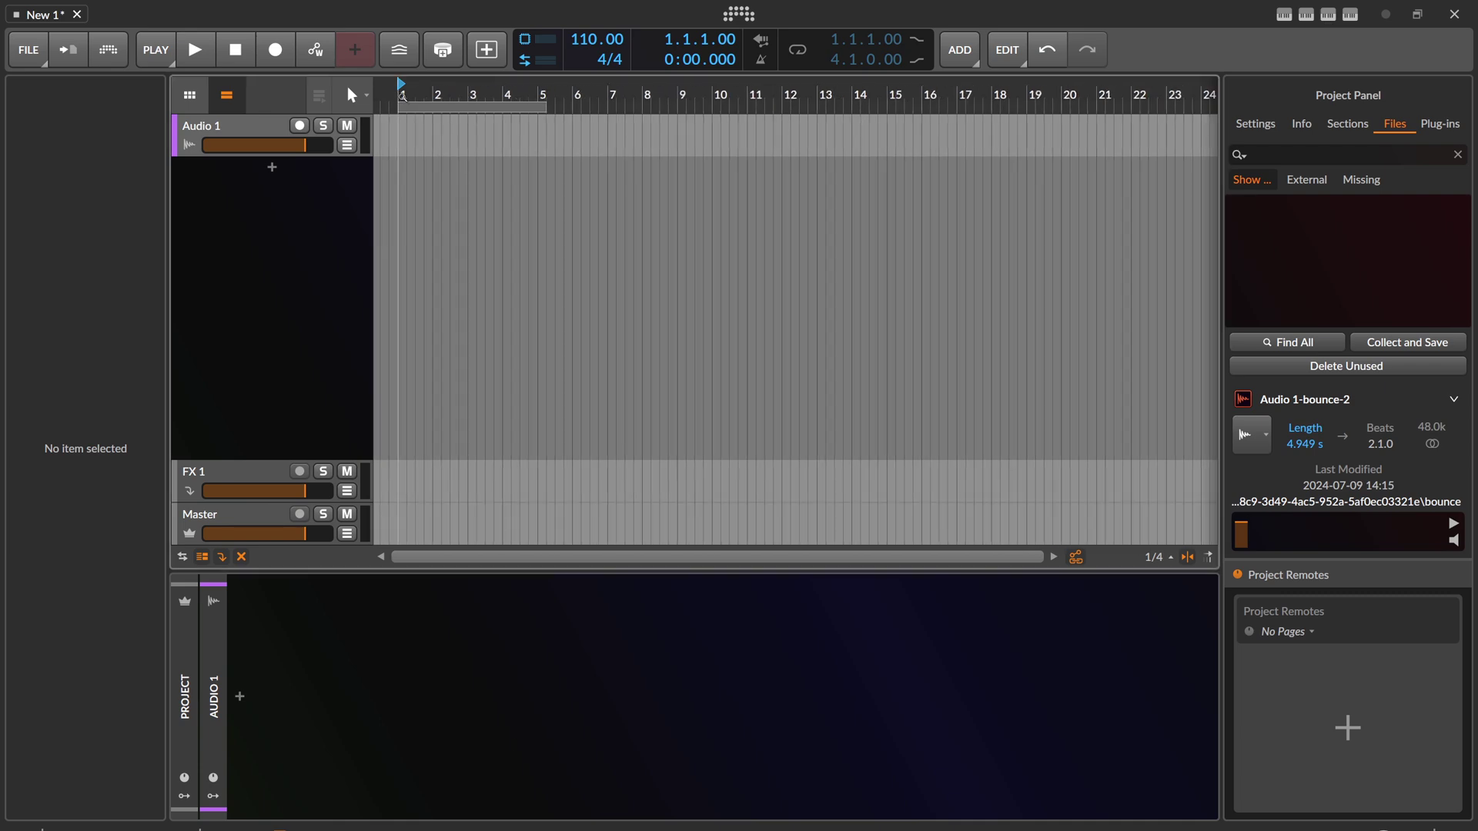
left_click_drag(538, 112, 543, 113)
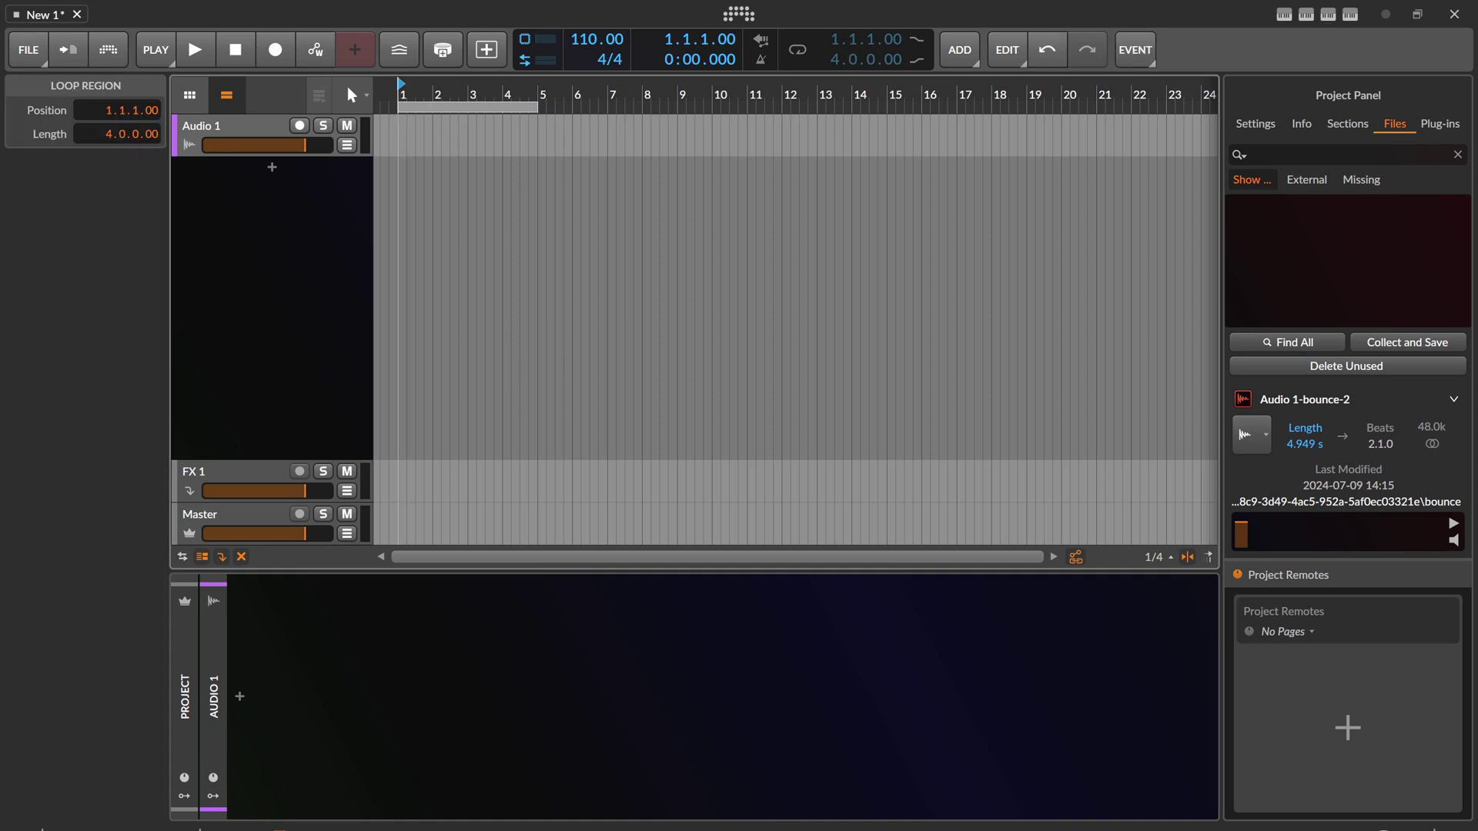
scroll(338, 109, "up", 1)
left_click(263, 127)
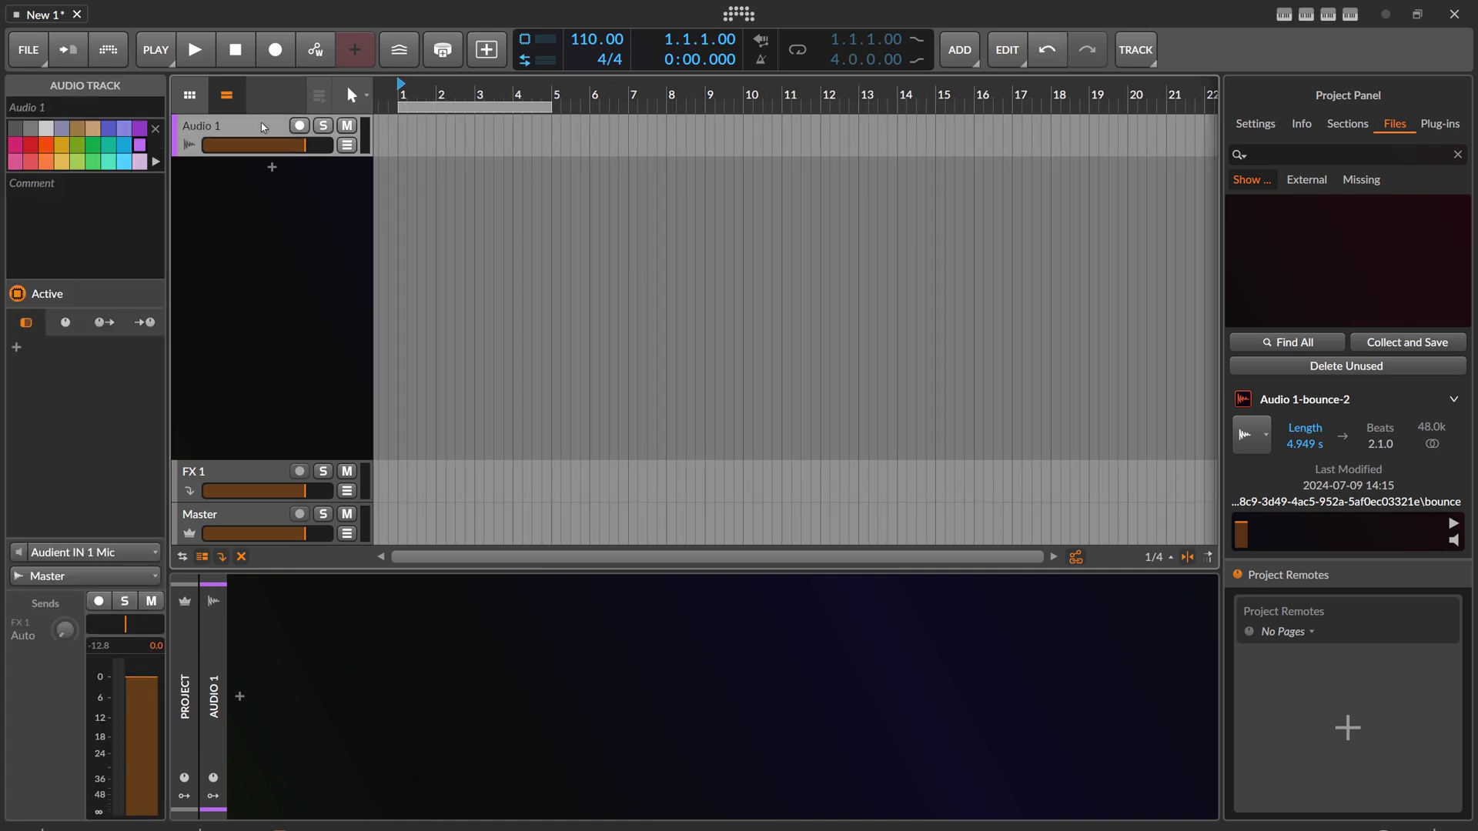
left_click(347, 126)
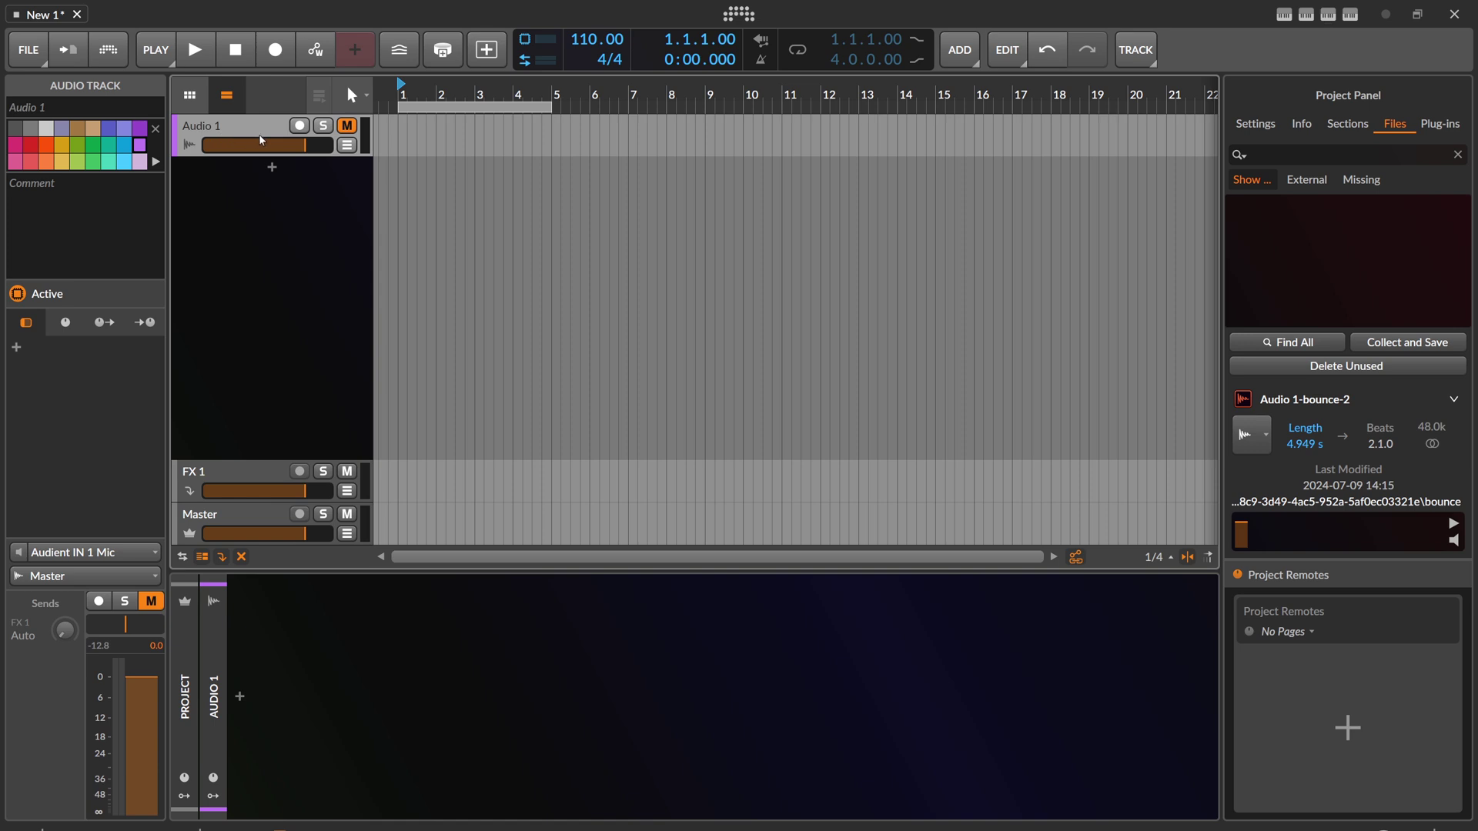
Arm Audio 1 and record a short take using transport record mode.
left_click(299, 125)
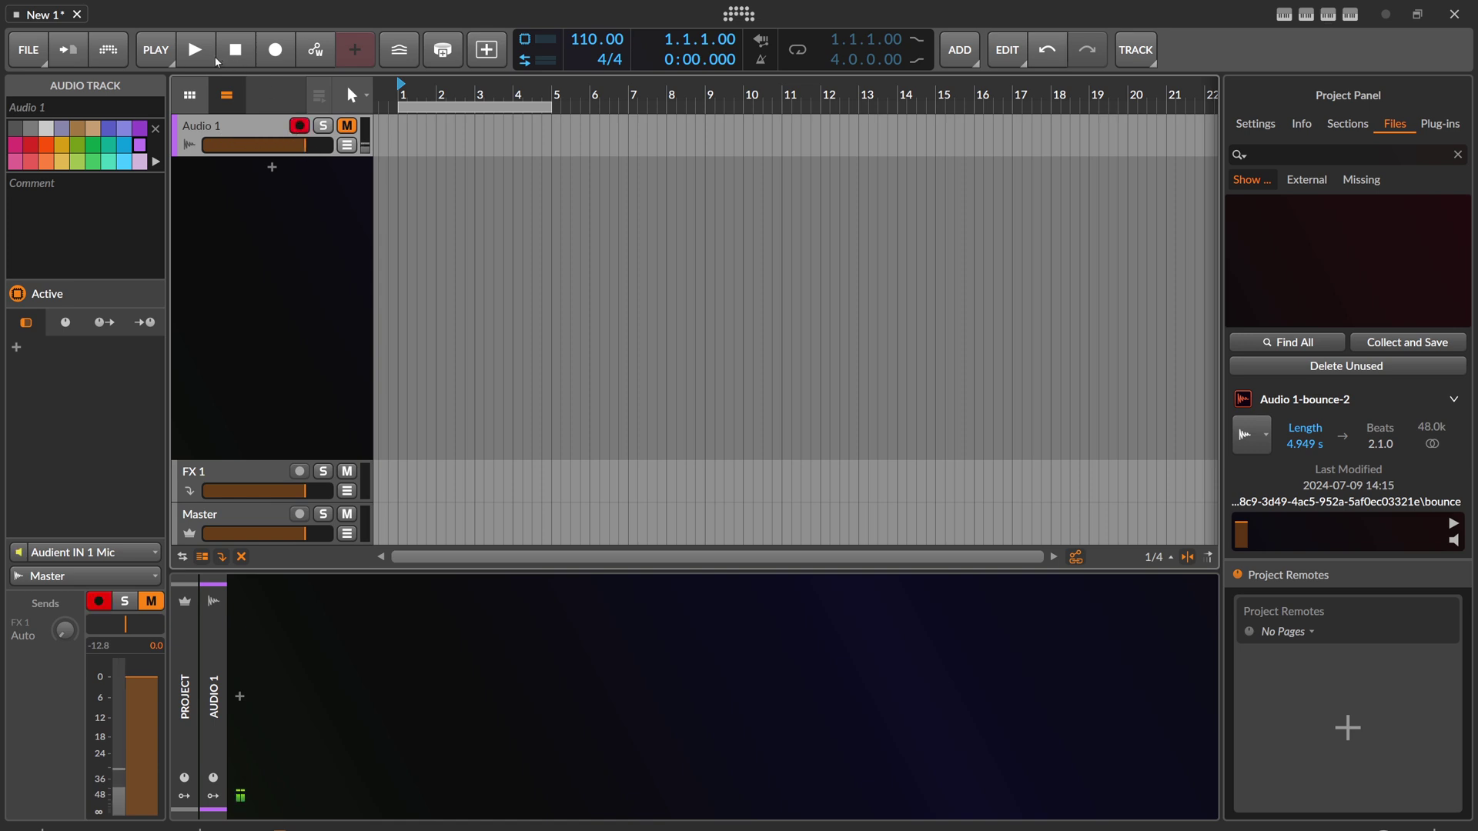
left_click(274, 58)
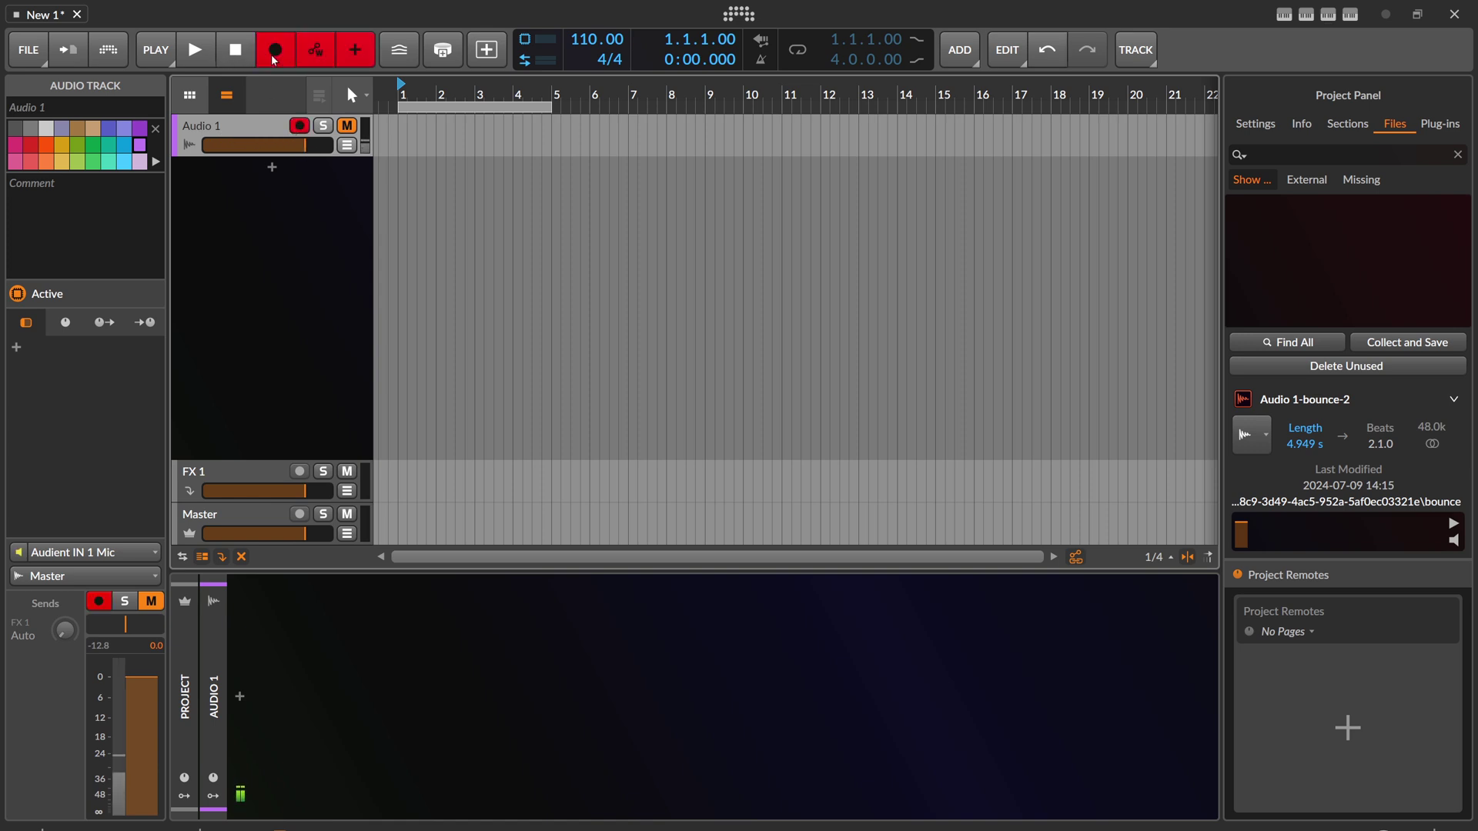
left_click(196, 49)
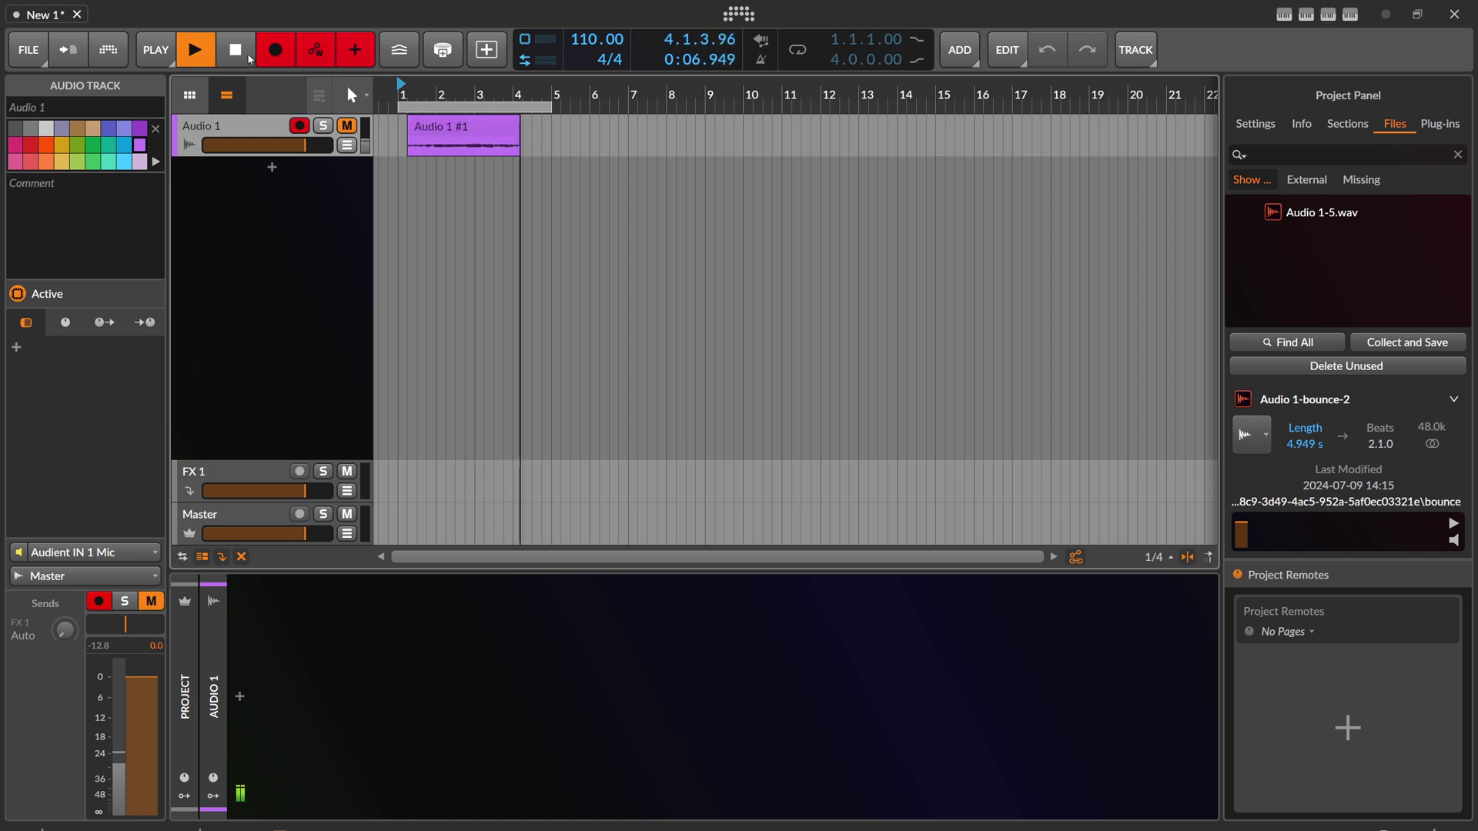
left_click(248, 58)
Move the new clip Audio 1 #1 to bar 1 and disarm Audio 1.
left_click(449, 126)
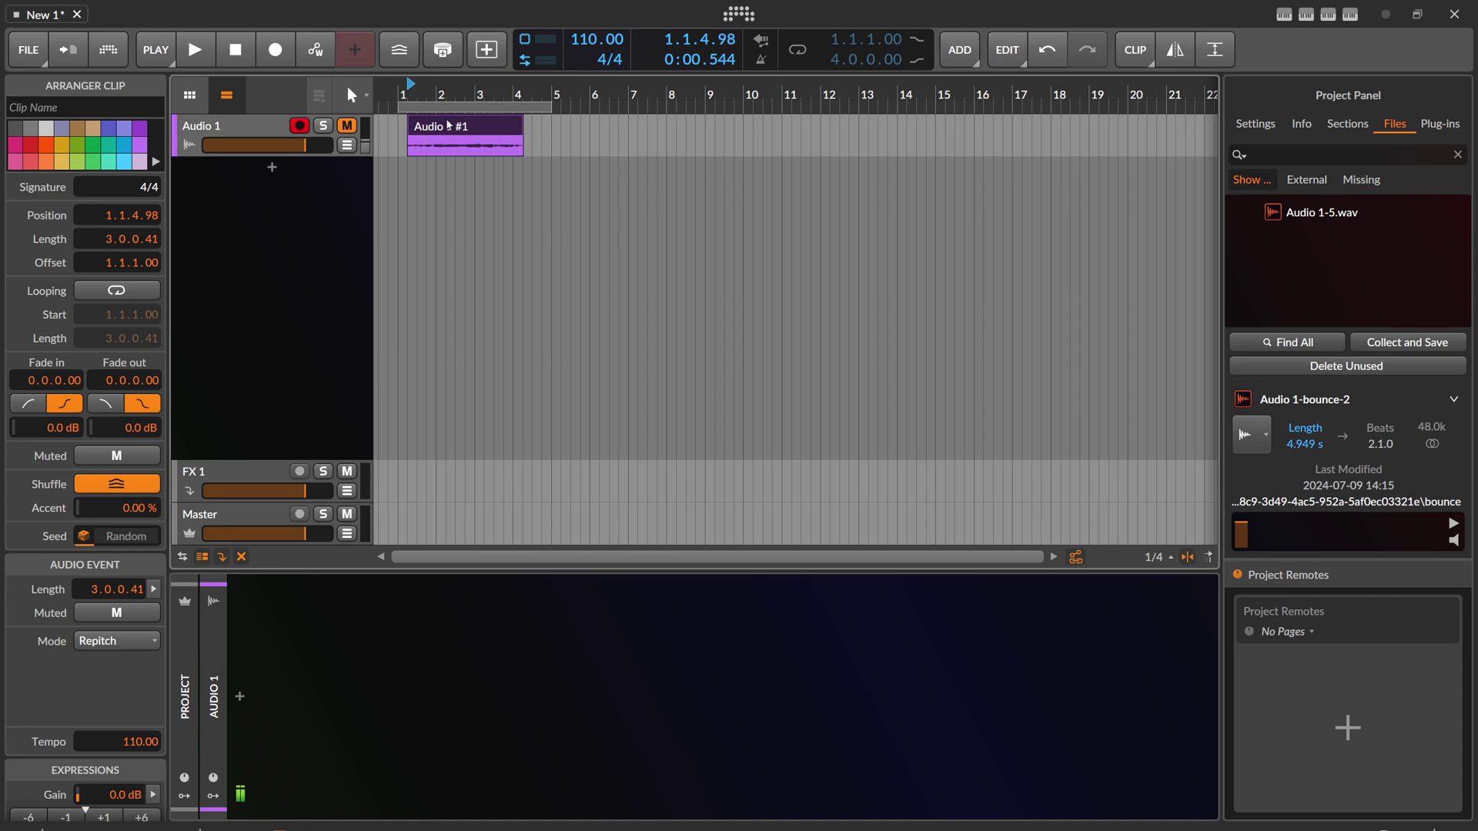
left_click_drag(449, 125, 439, 125)
left_click(299, 125)
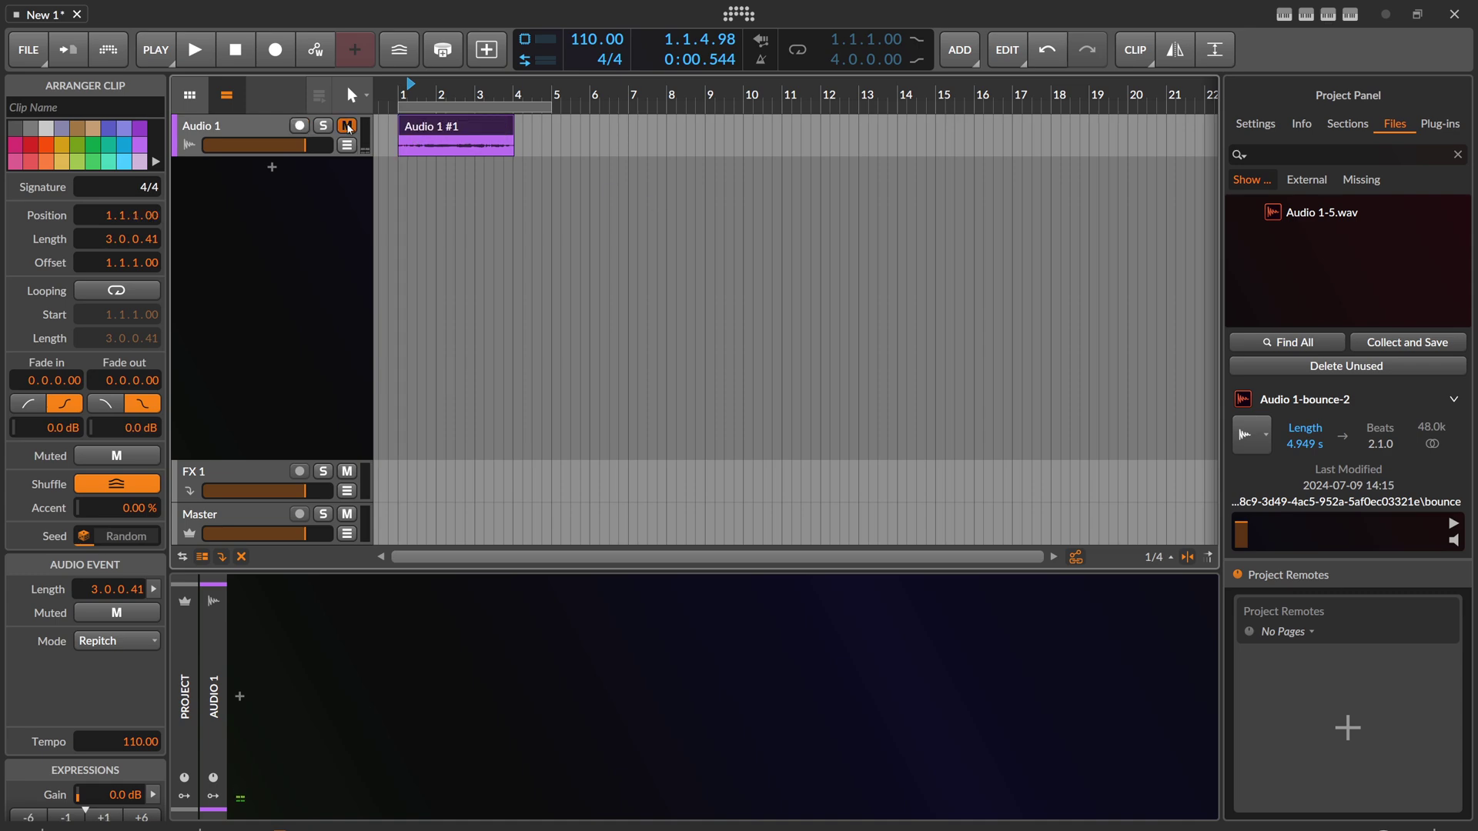
Search the effects browser for 'loud' and insert Loud Split on Audio 1.
left_click(262, 127)
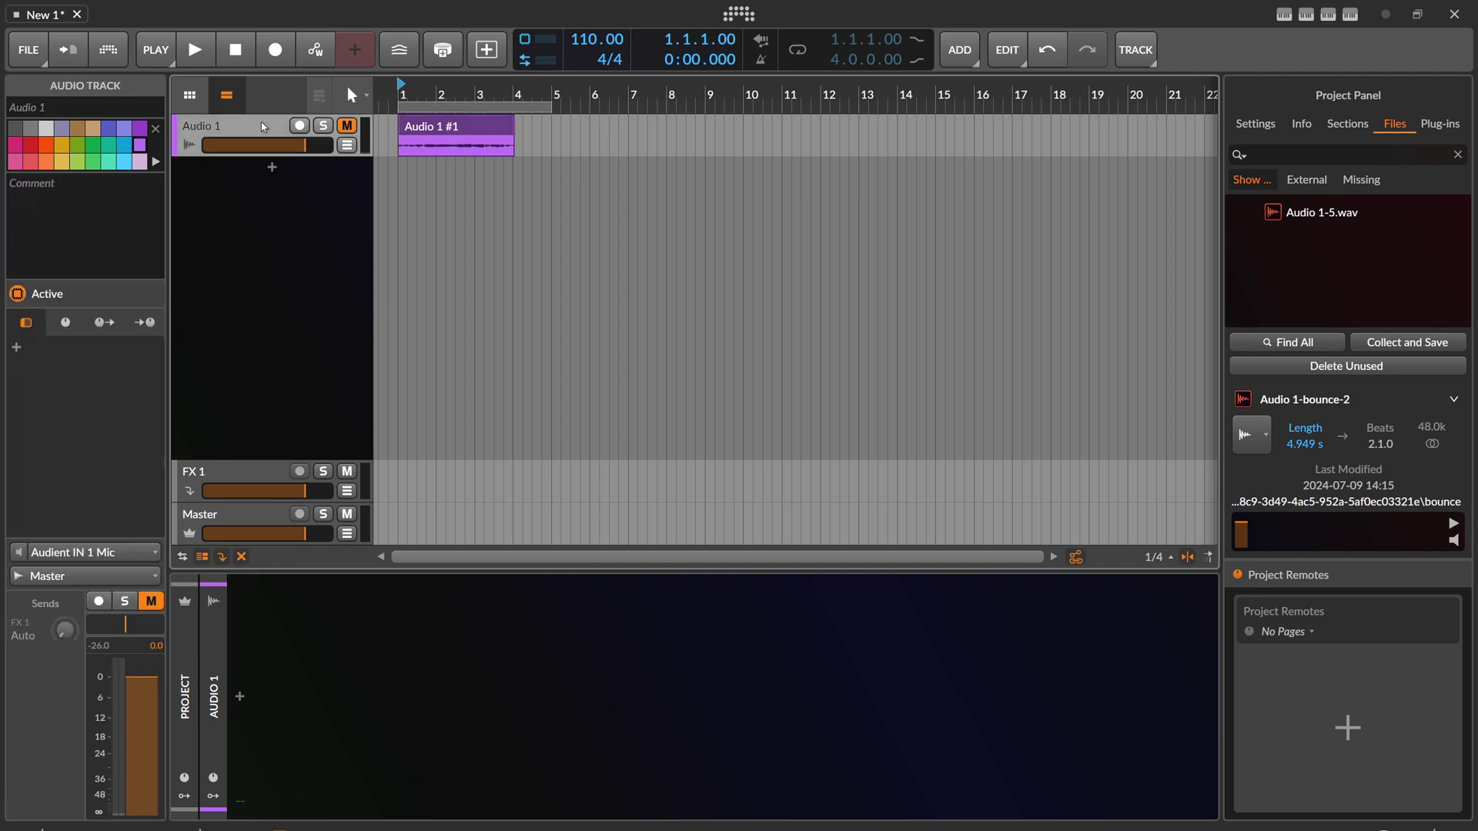
left_click(239, 696)
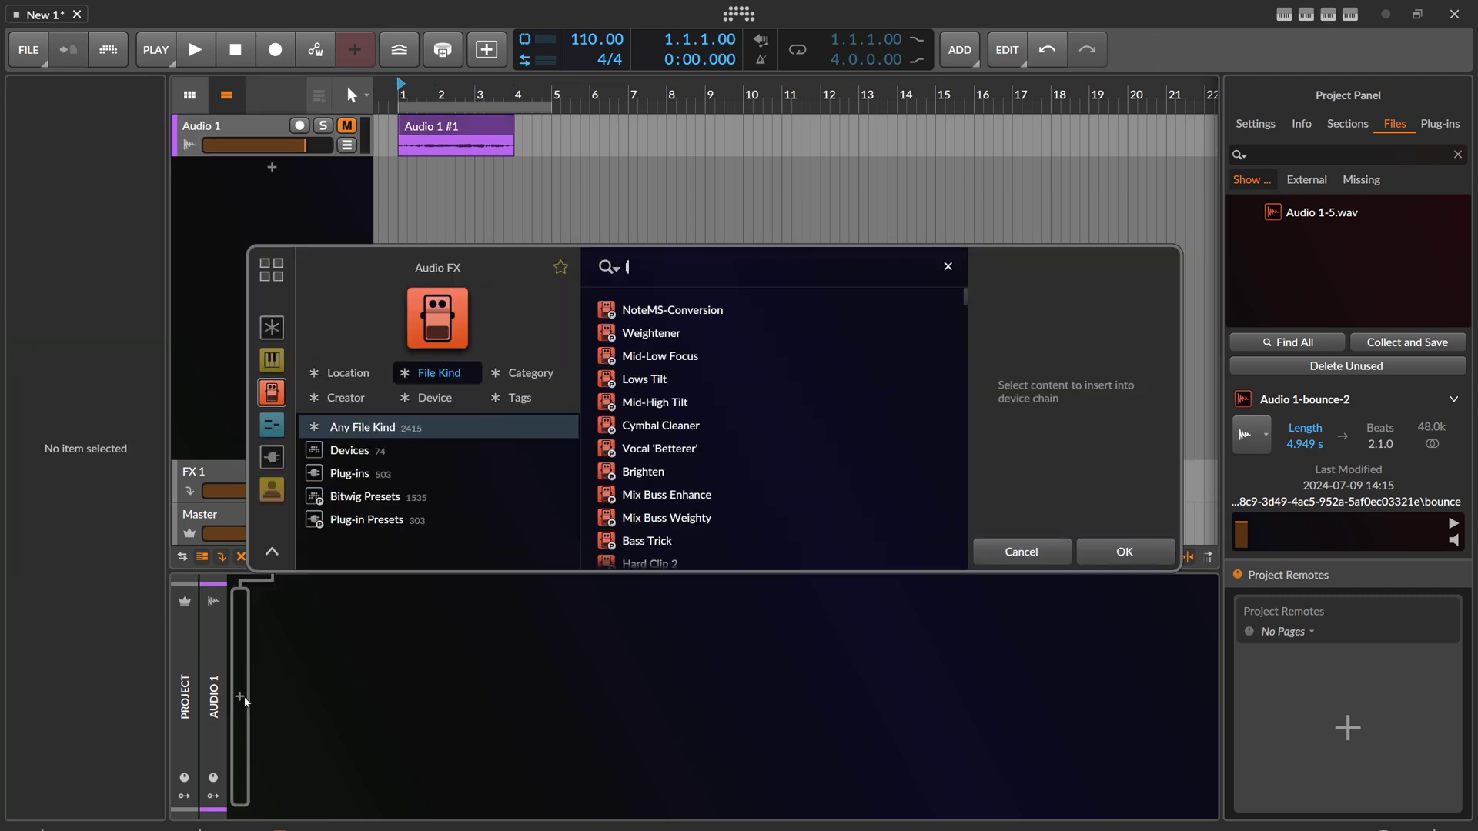
type("loud")
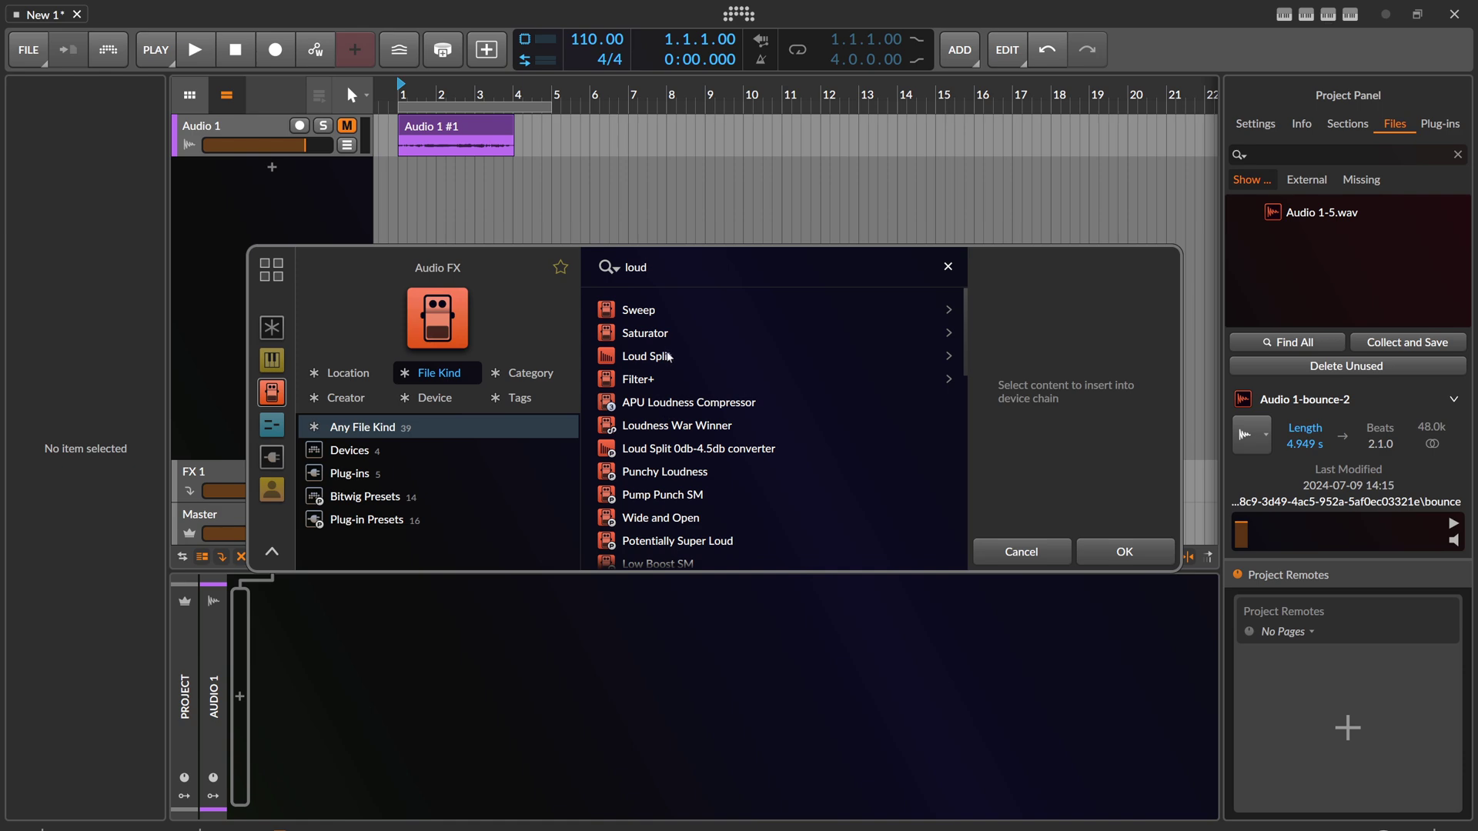
double_click(663, 356)
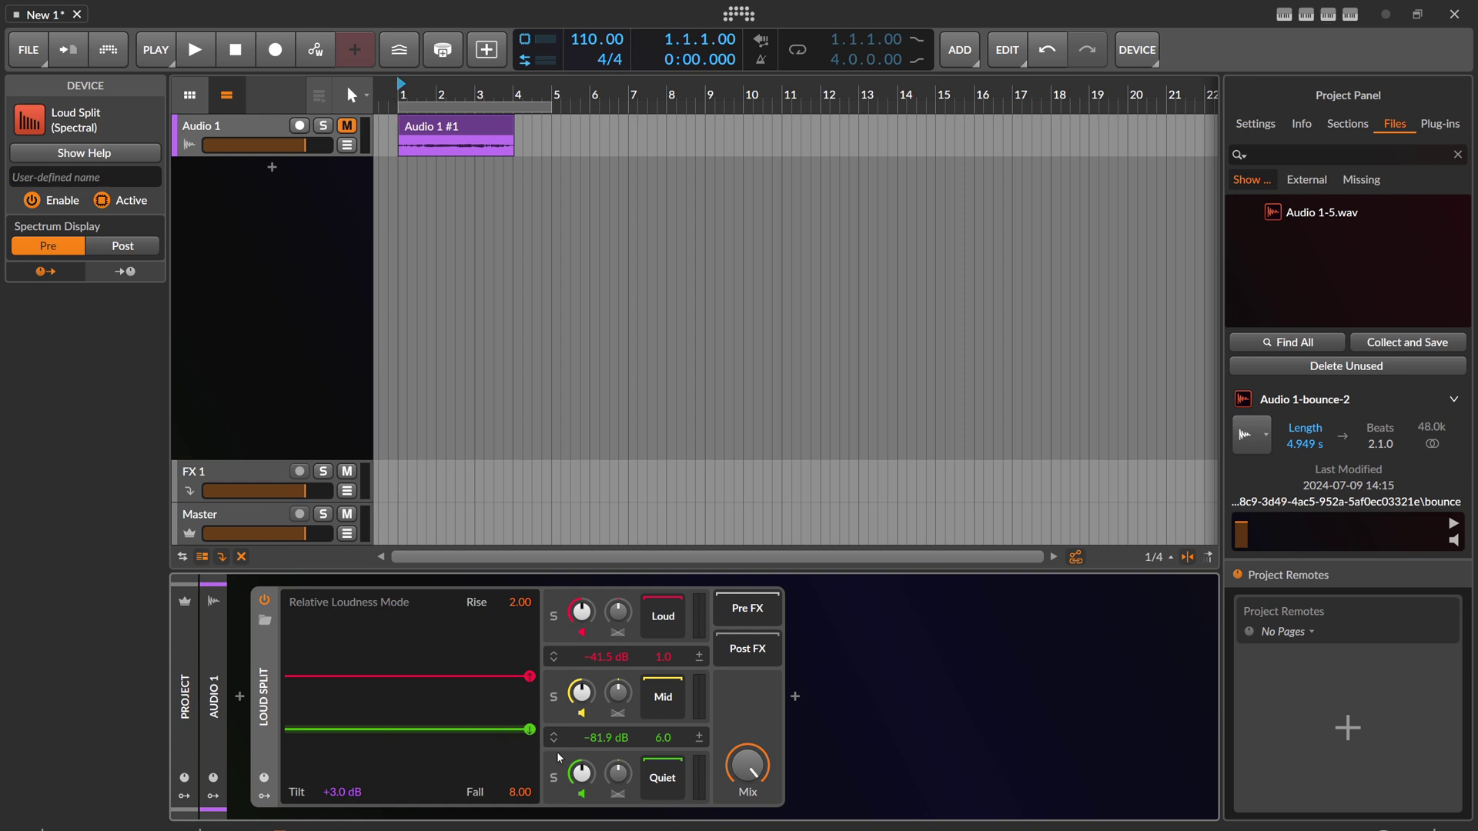
Mute Loud Split's Quiet band and unmute Audio 1, auditioning with playback.
left_click(581, 794)
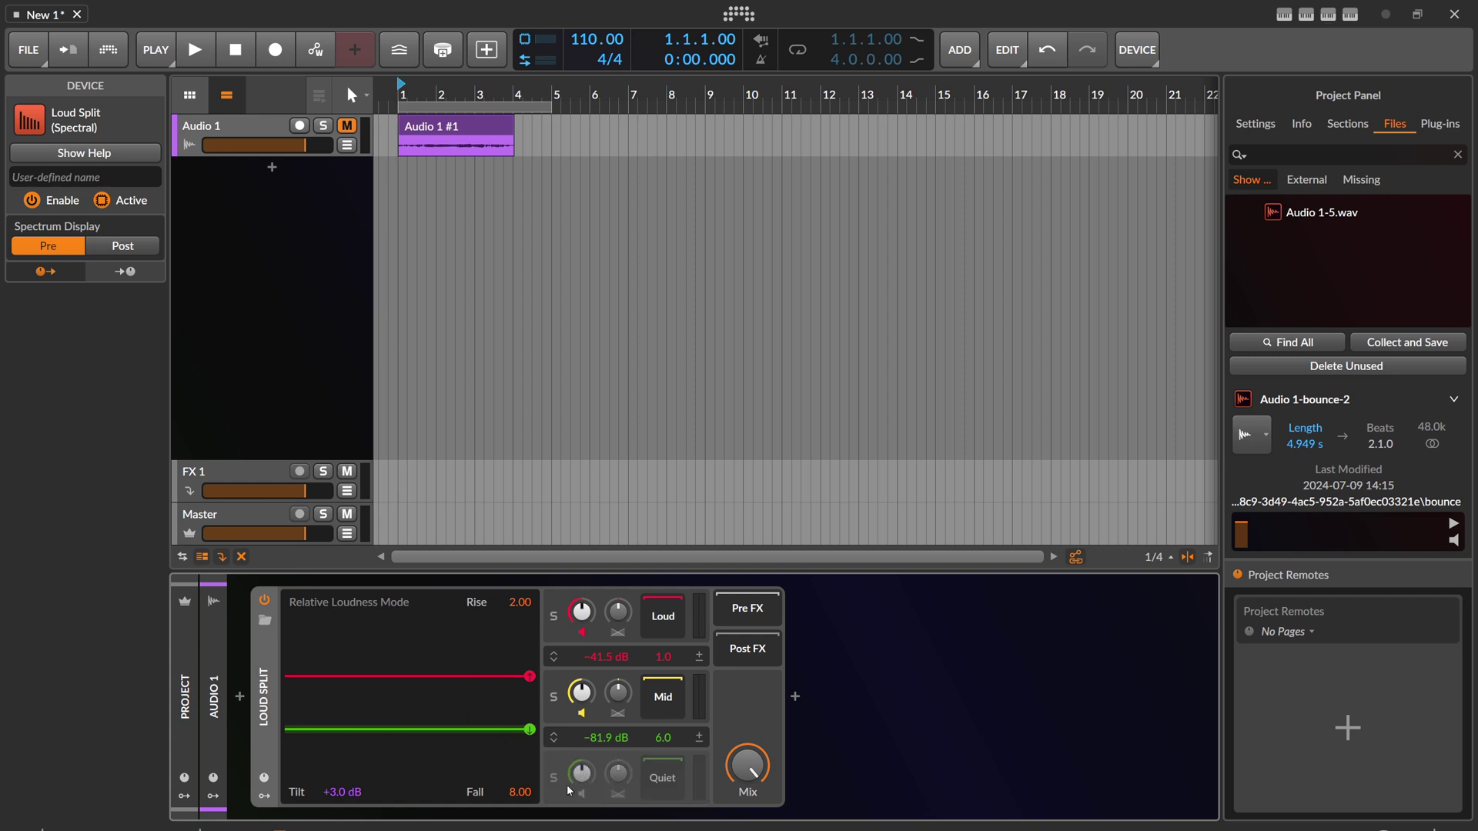
key("space")
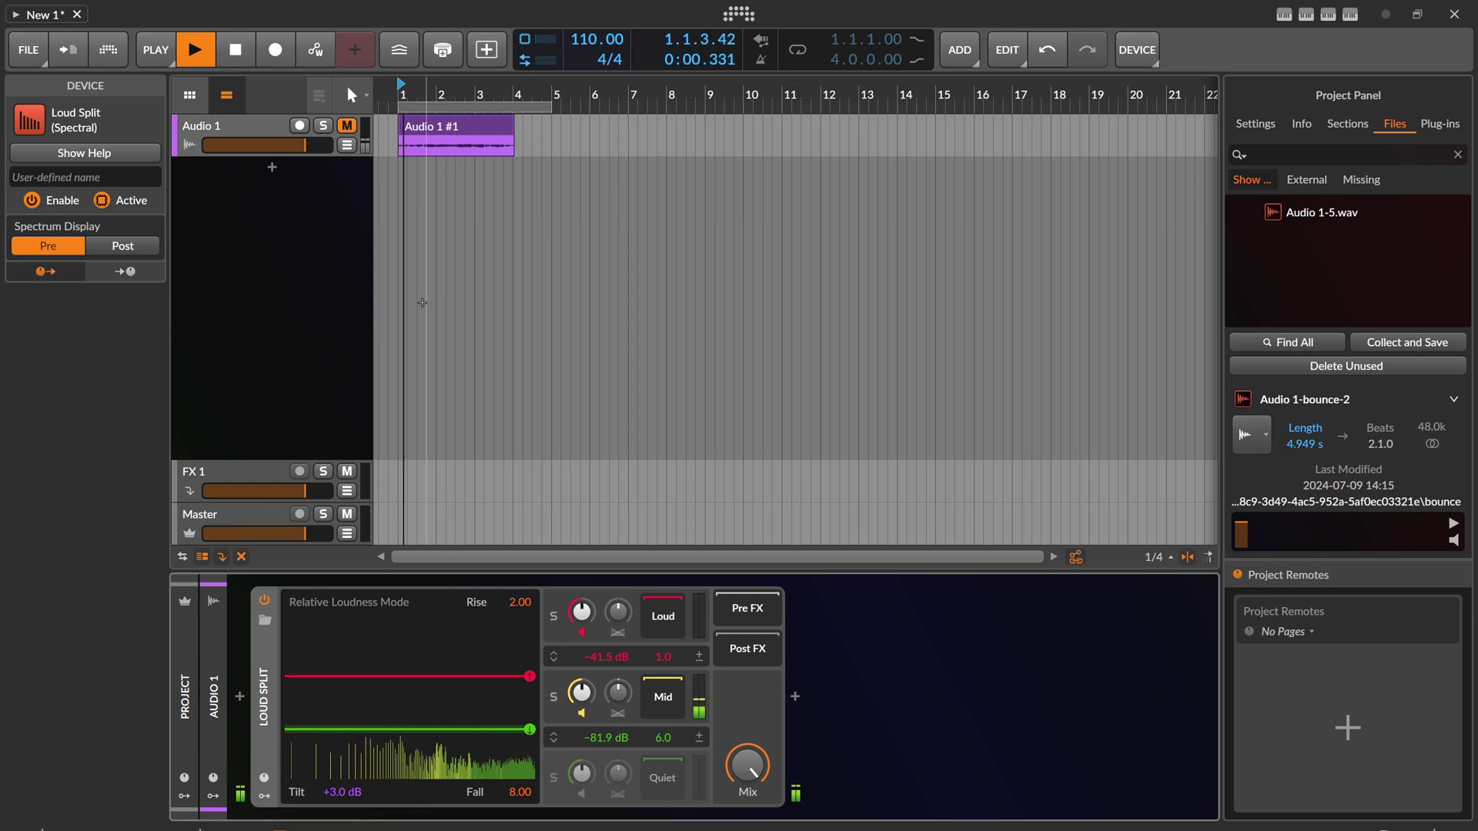
key("space")
left_click(347, 125)
key("space")
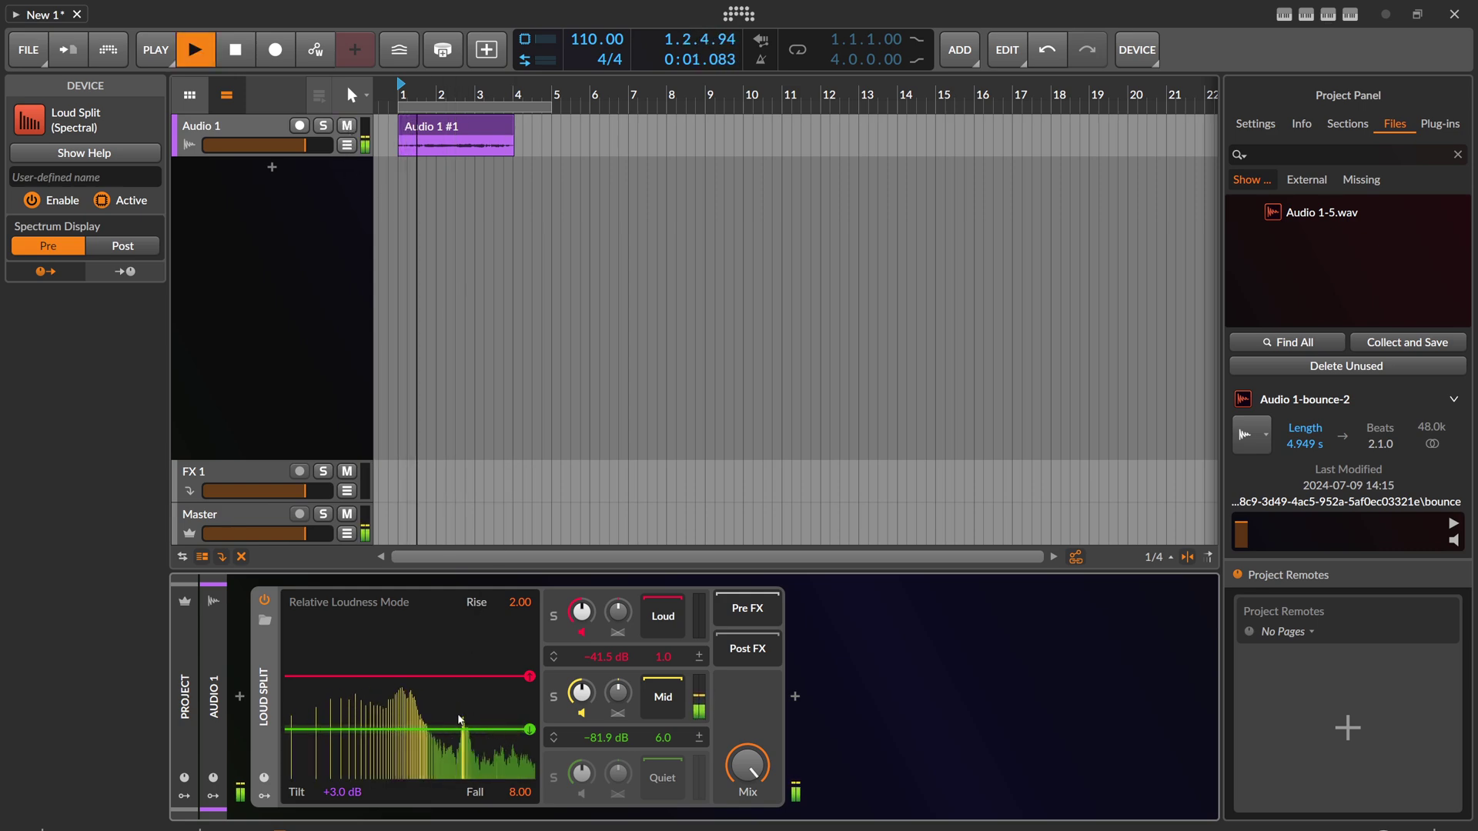
key("space")
Adjust the Mid threshold while listening, settling around -62.3 dB.
left_click_drag(465, 729, 460, 708)
key("space")
key("space")
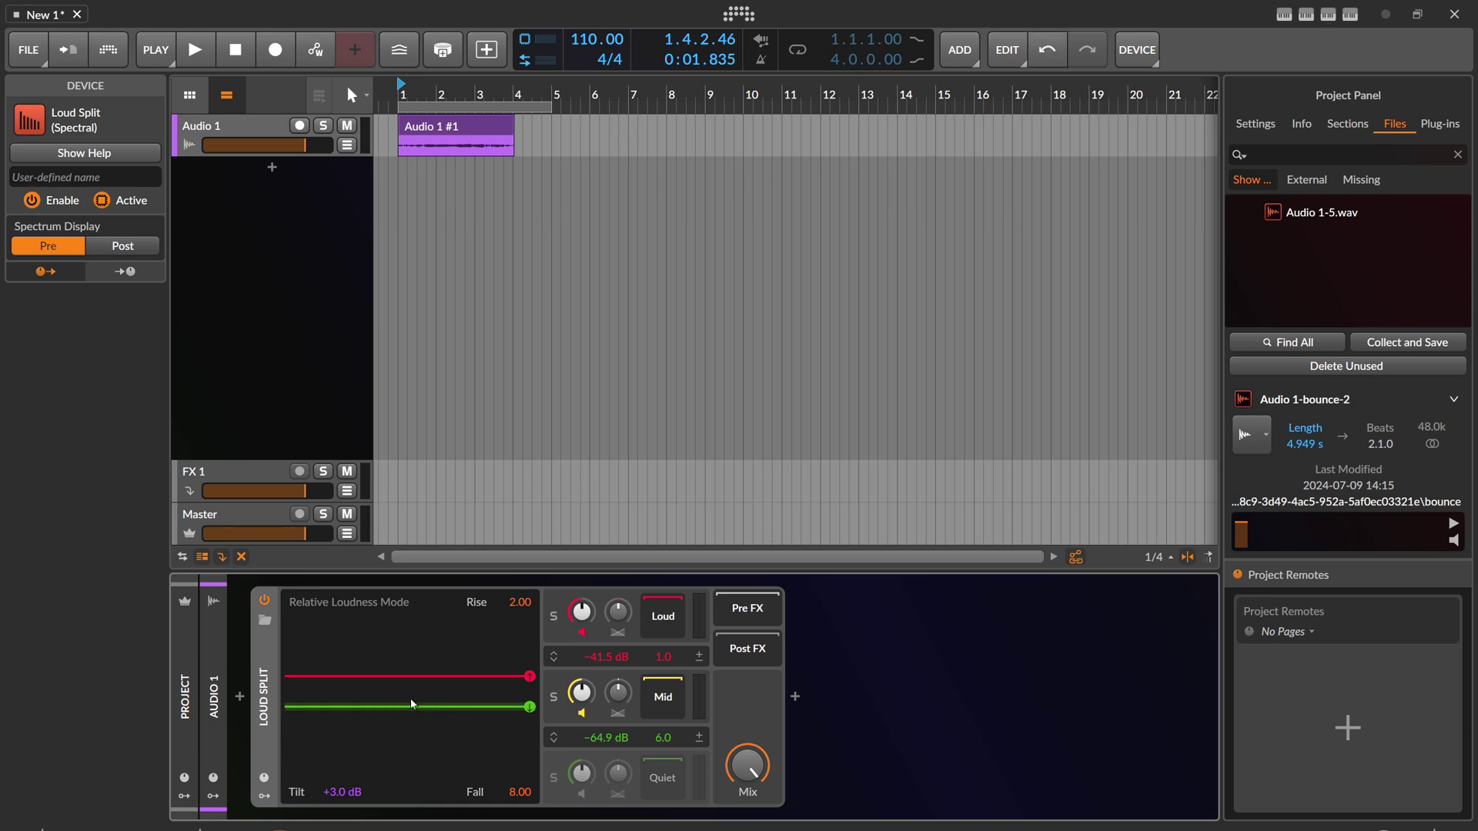
left_click_drag(418, 705, 420, 700)
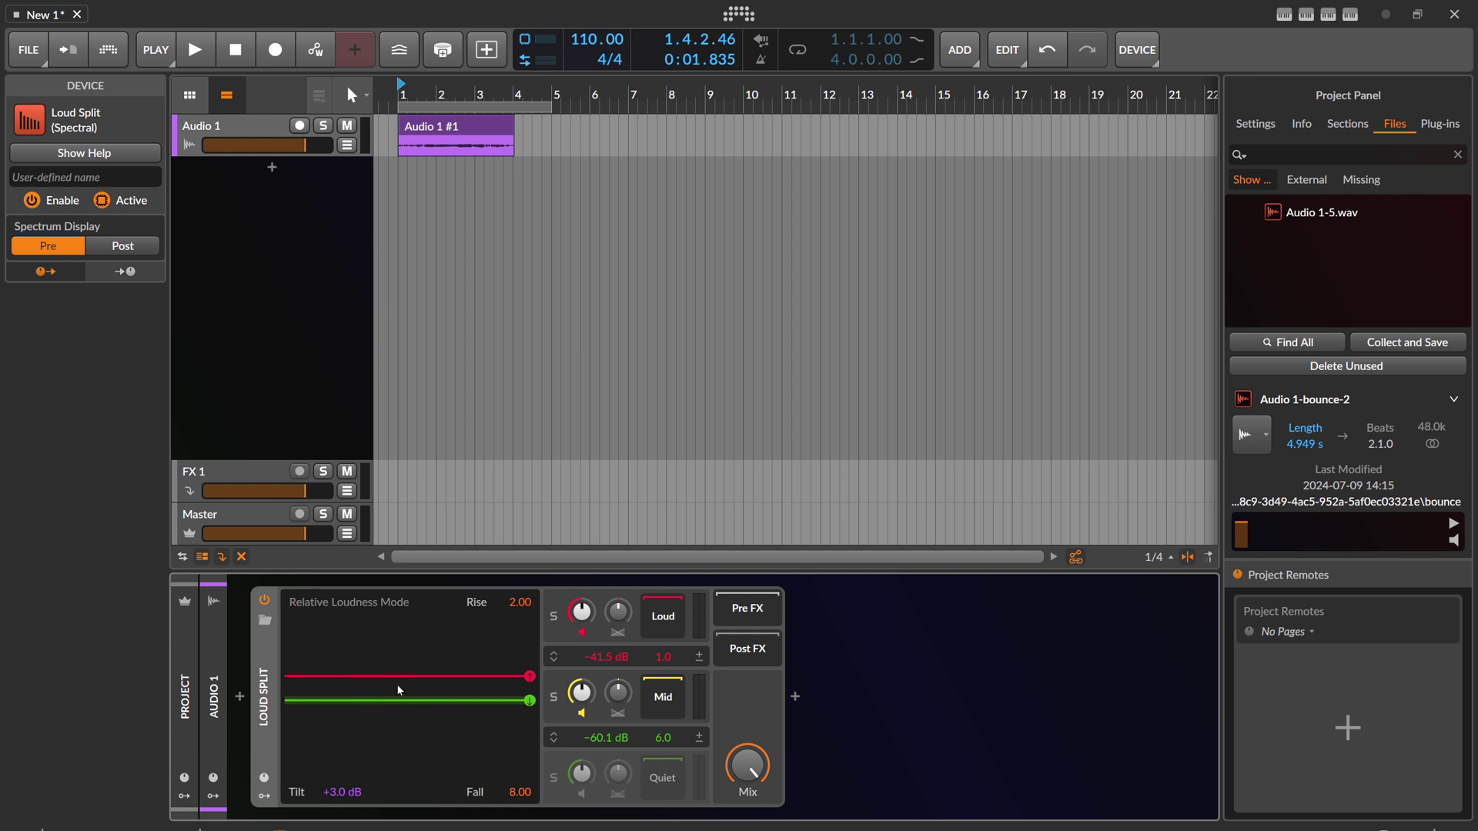
left_click_drag(435, 700, 436, 701)
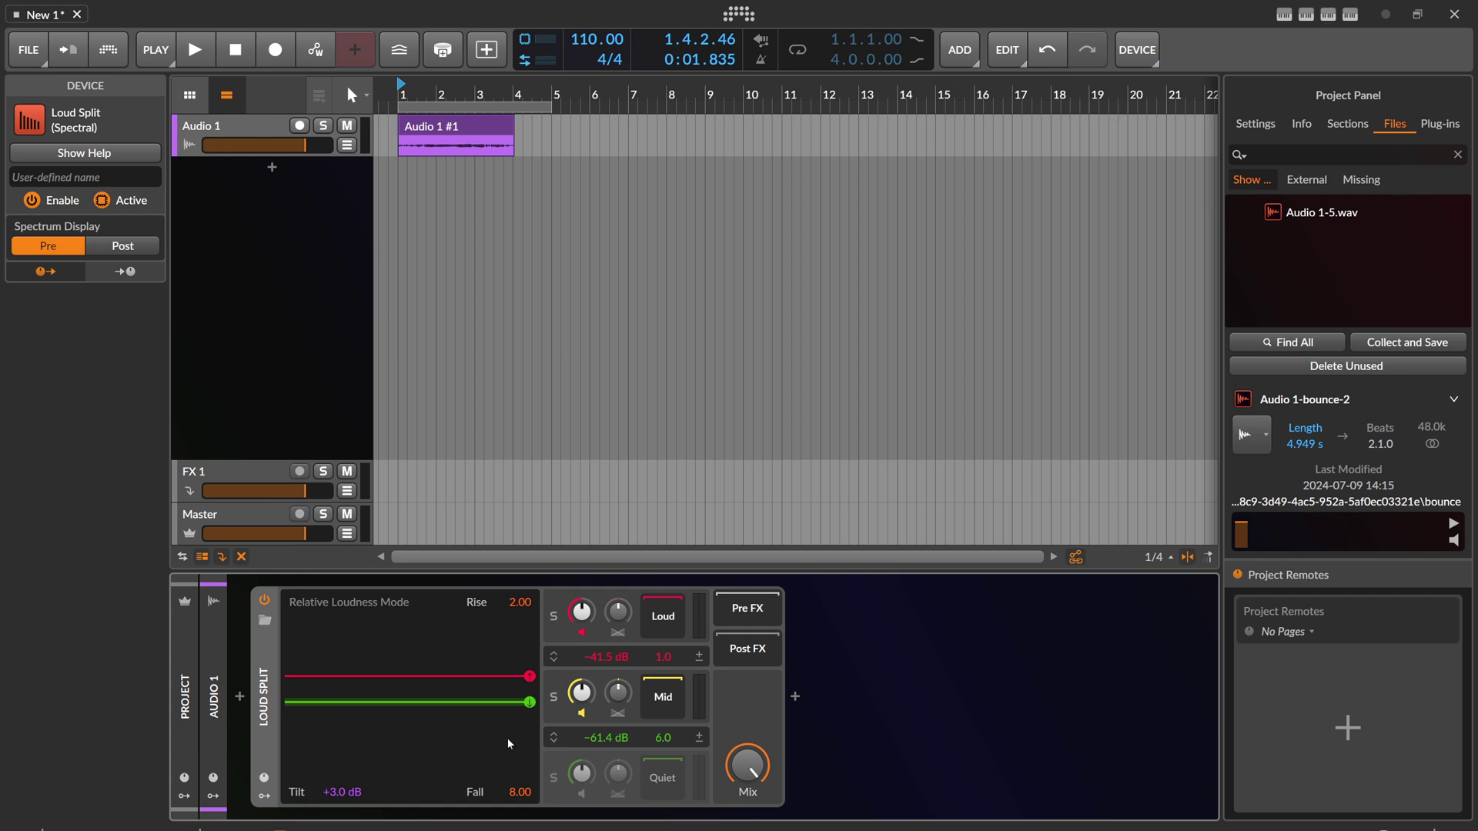
key("space")
left_click_drag(471, 703, 471, 709)
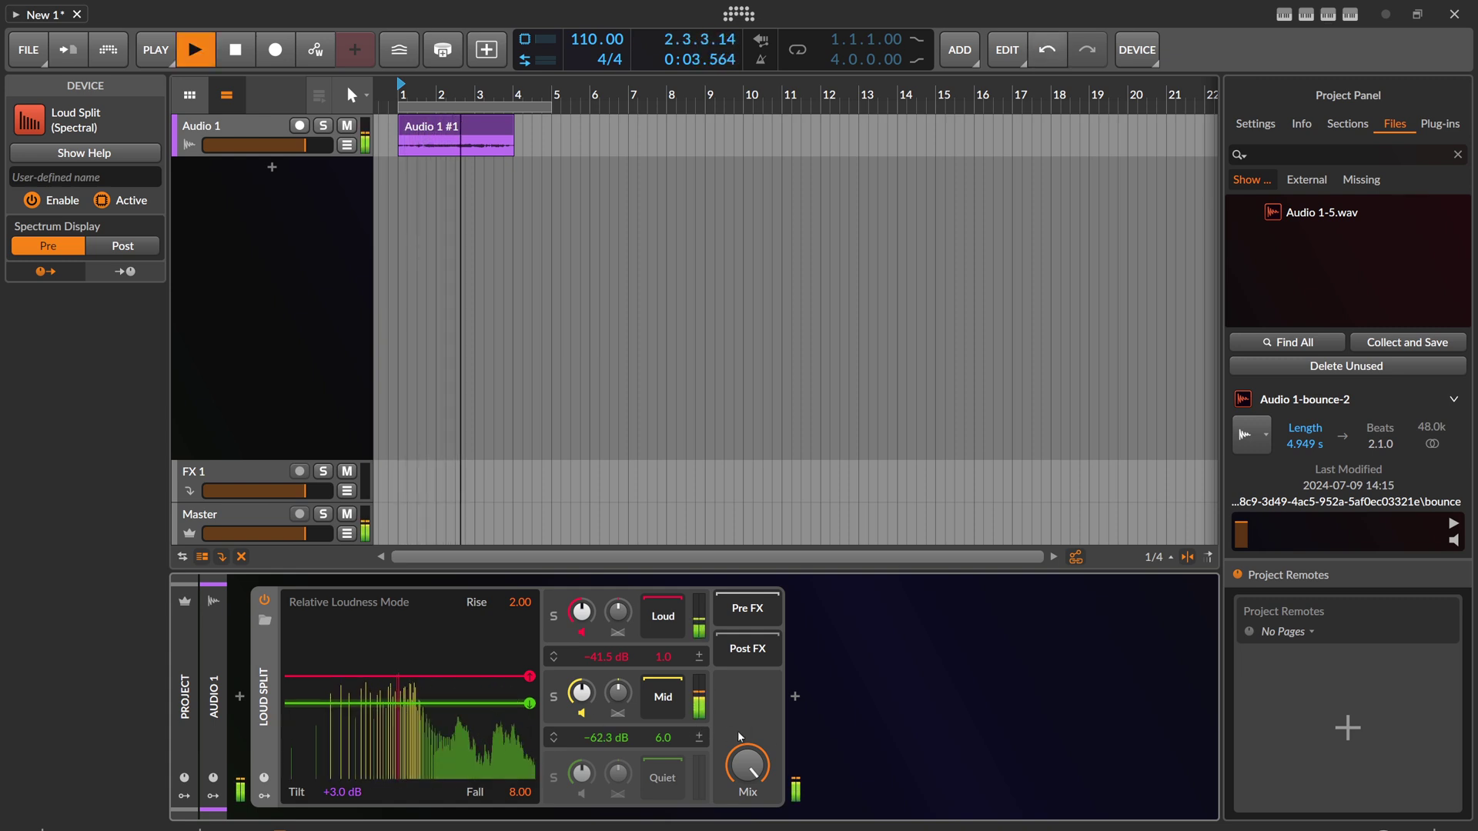
key("space")
Insert the Auto-Level-Fancy preset after Loud Split.
left_click(795, 700)
type("fancy")
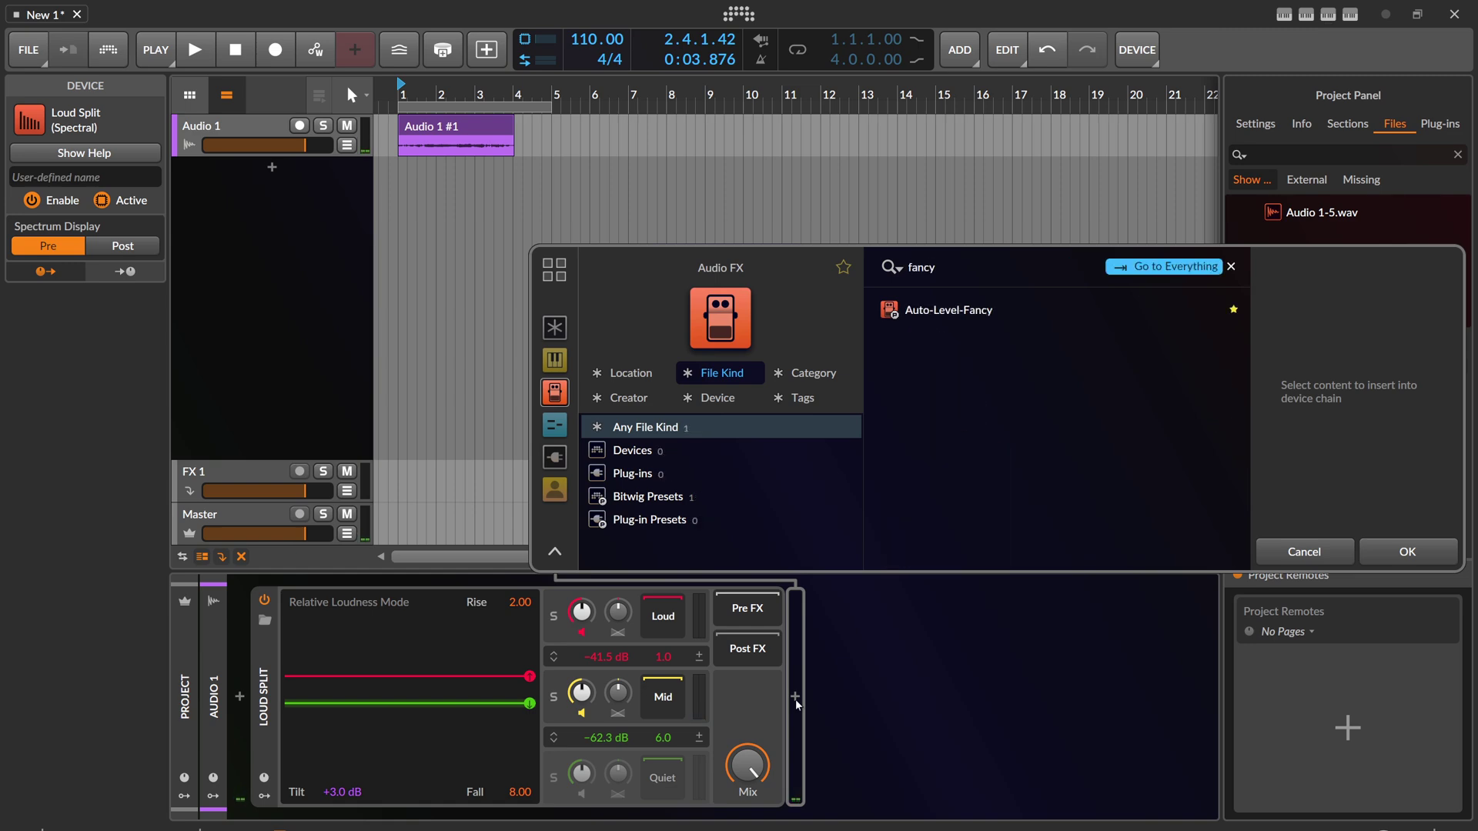
key("Return")
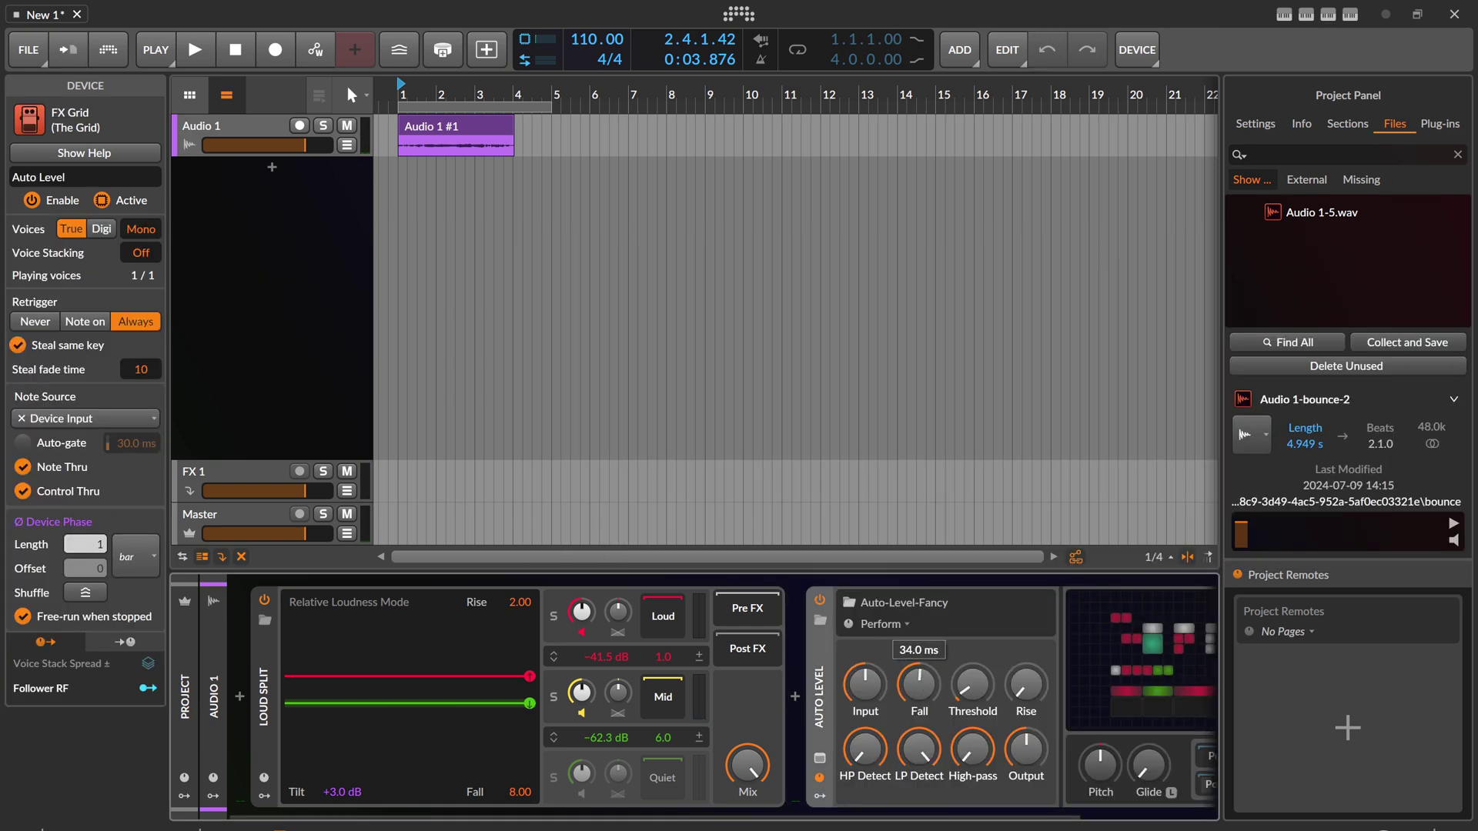
During playback, lengthen the Auto-Level Fall to 78.9 ms and lower the Mid threshold to about -77 dB.
left_click_drag(919, 683, 854, 661)
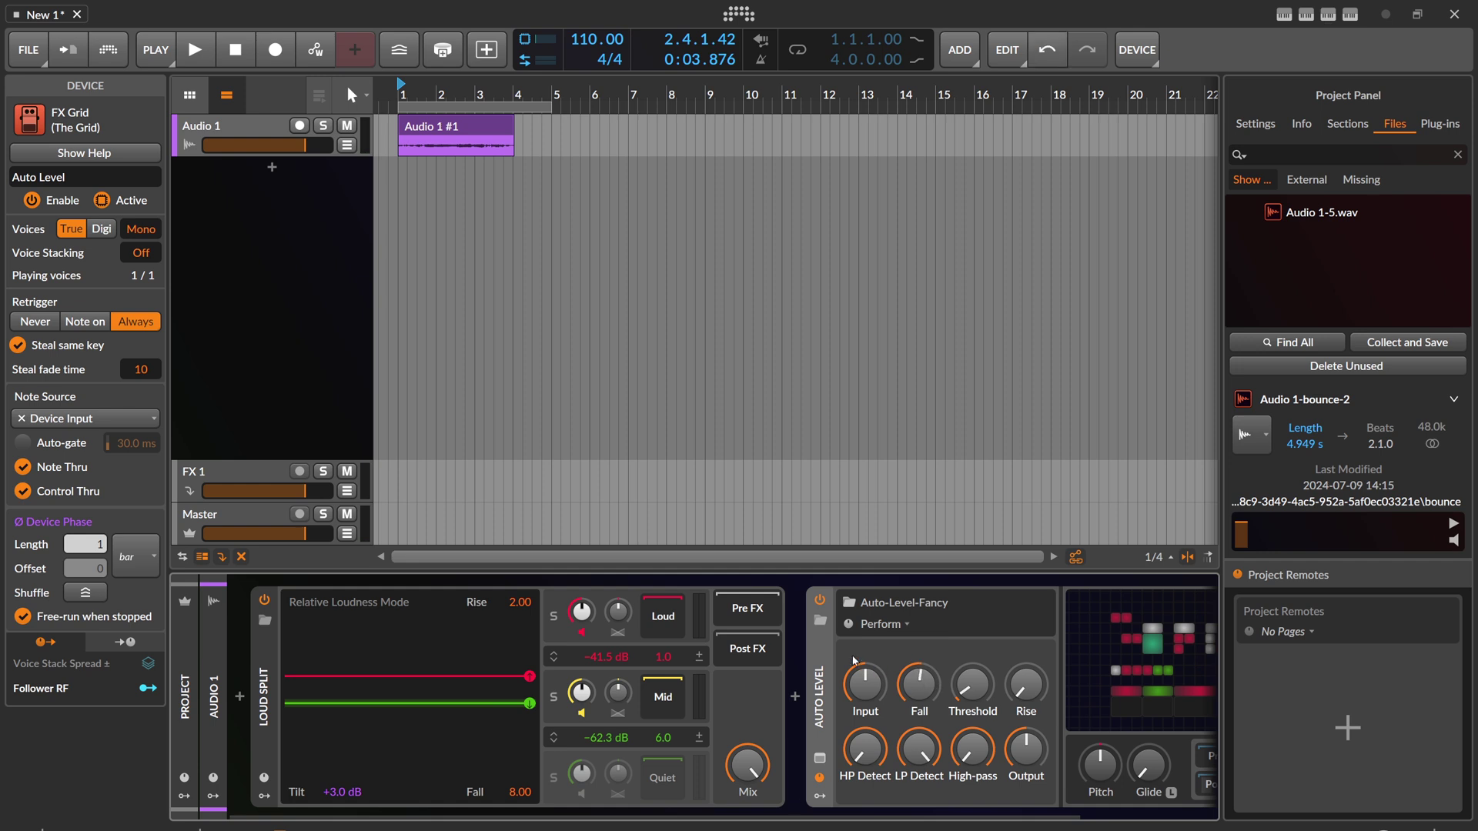
key("space")
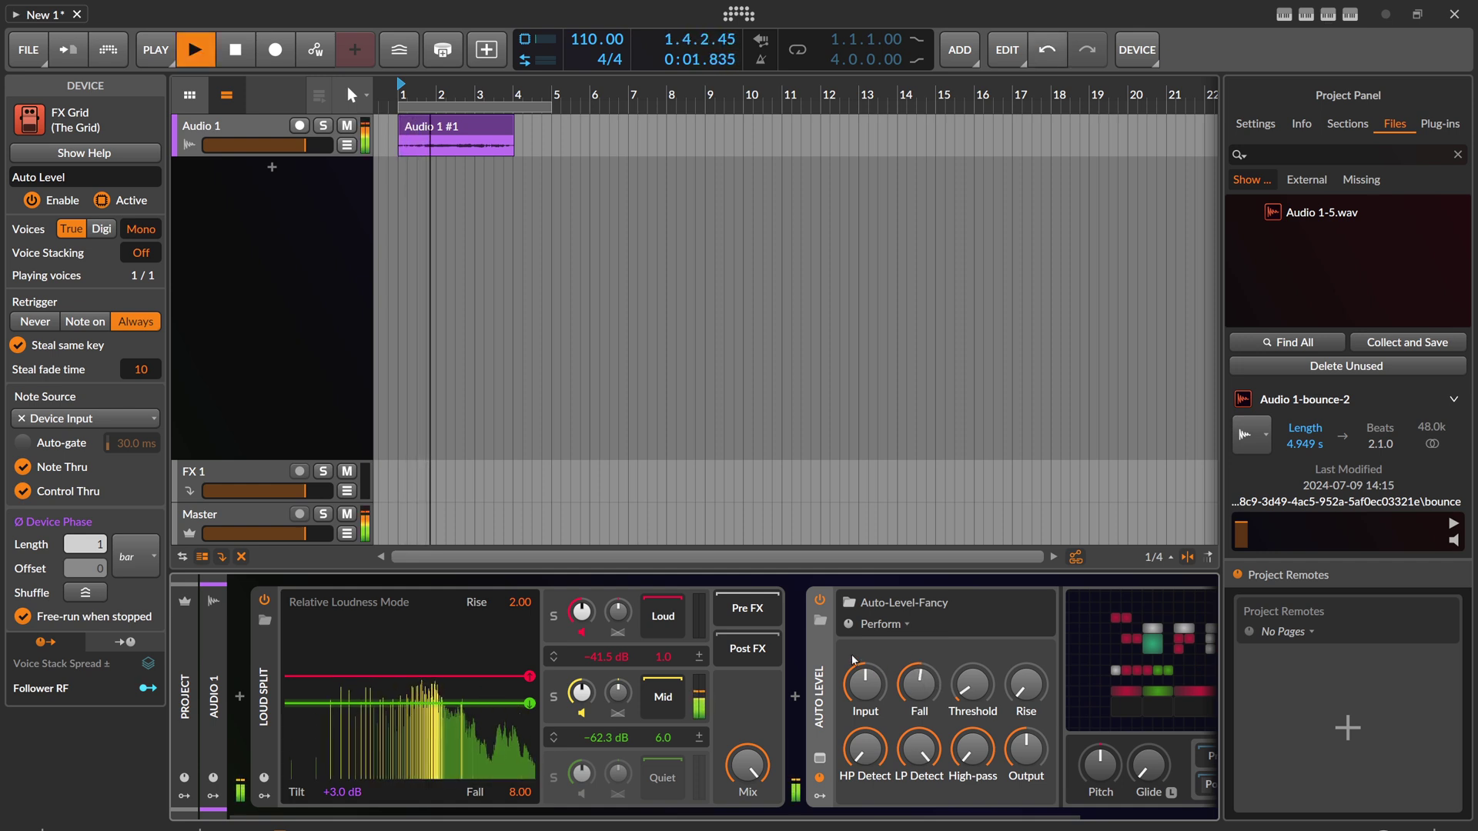
left_click_drag(521, 703, 521, 702)
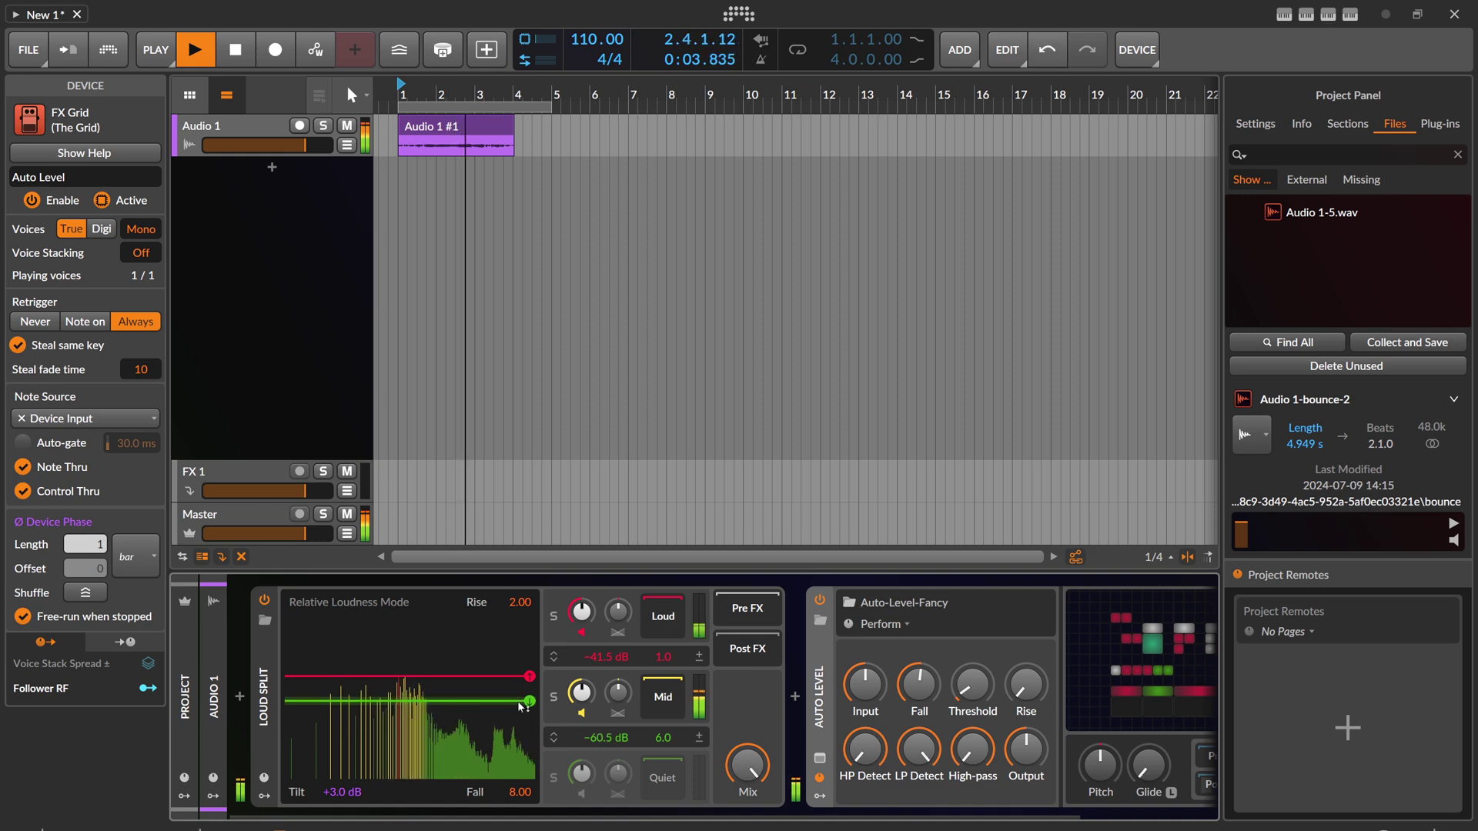
left_click_drag(919, 684, 919, 681)
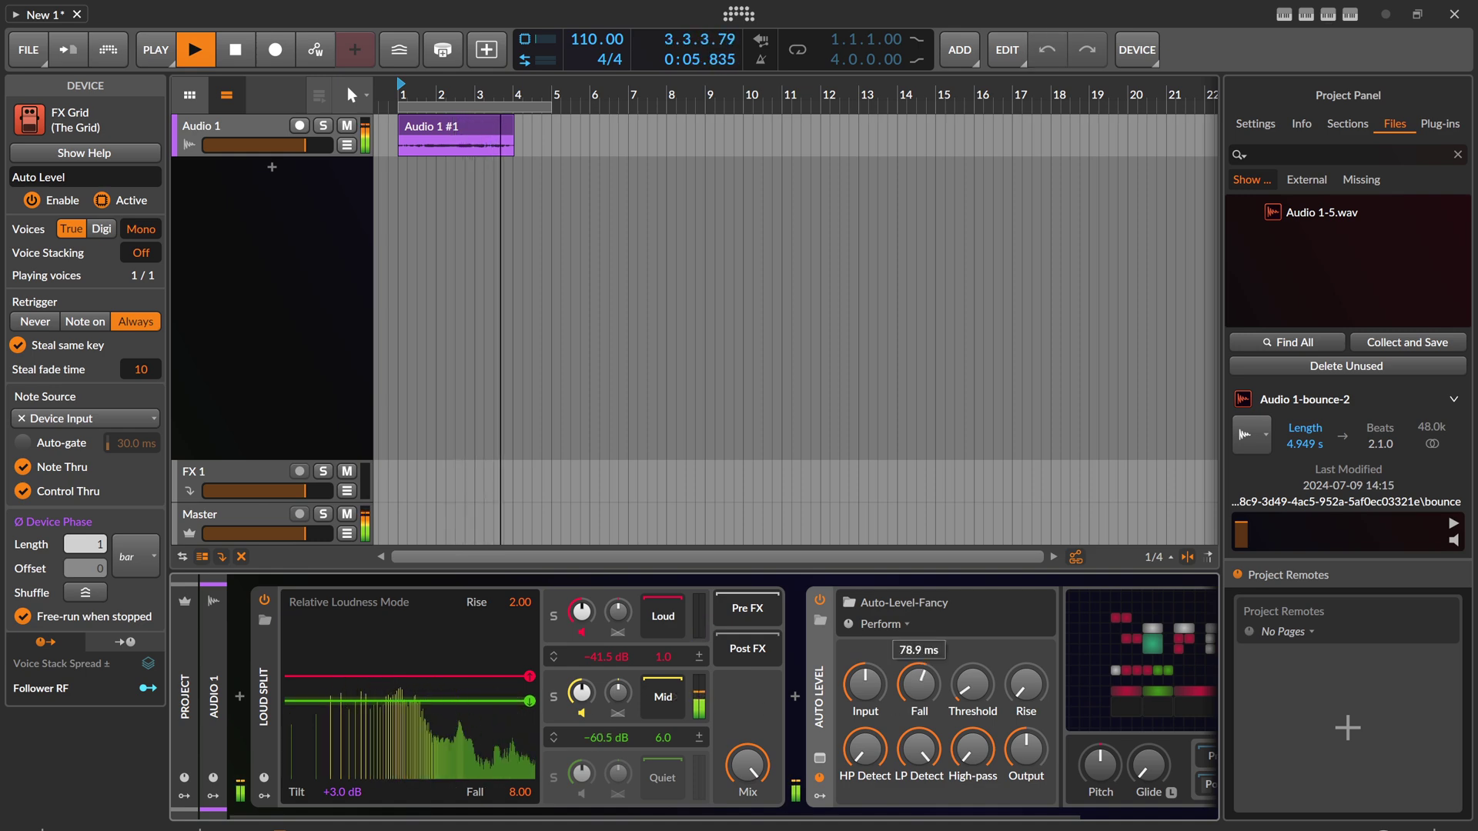
left_click_drag(466, 701, 466, 728)
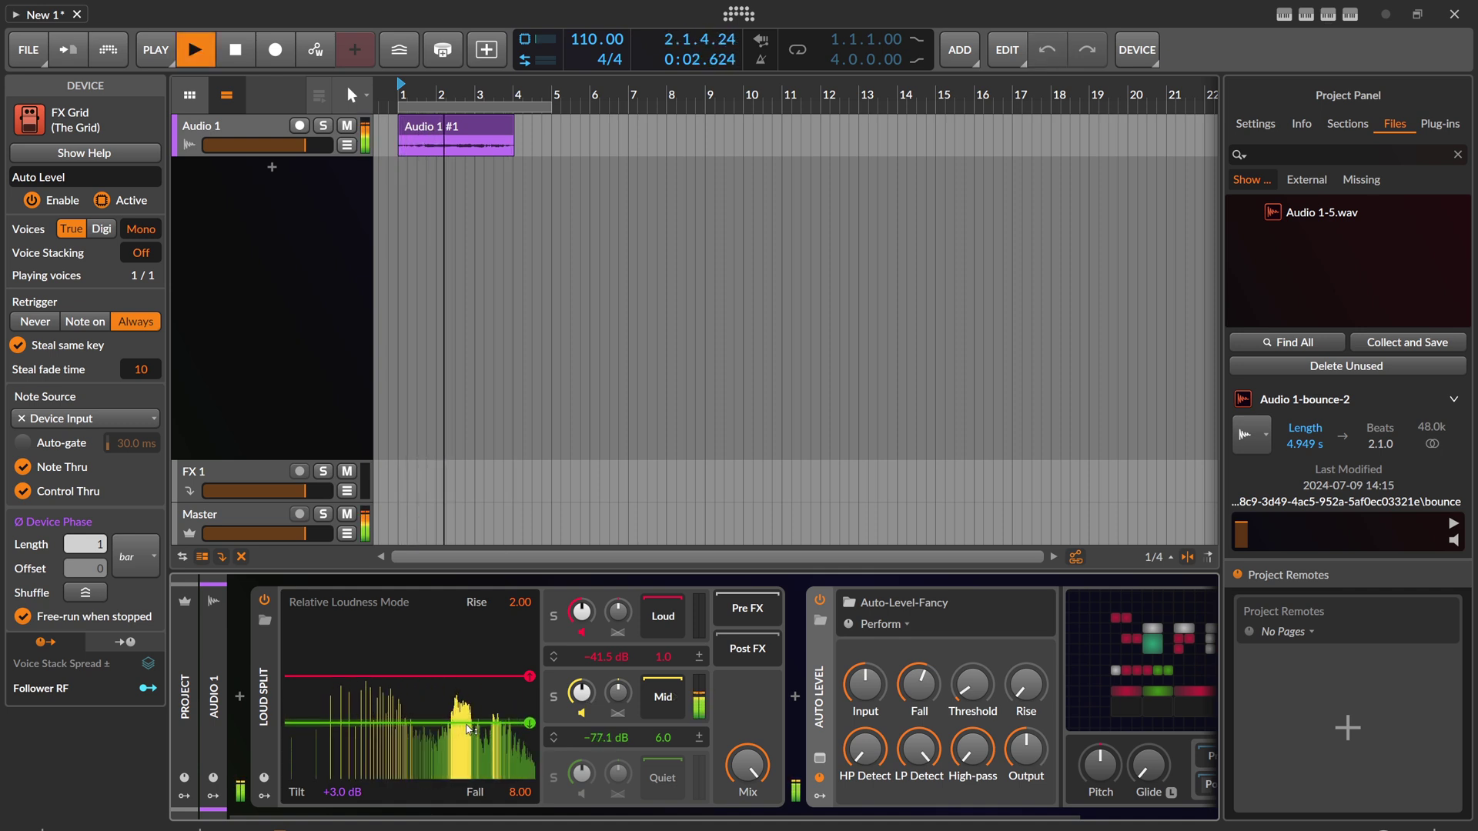
key("space")
Bounce the recorded clip post-fader onto a new Audio 2 track.
right_click(419, 127)
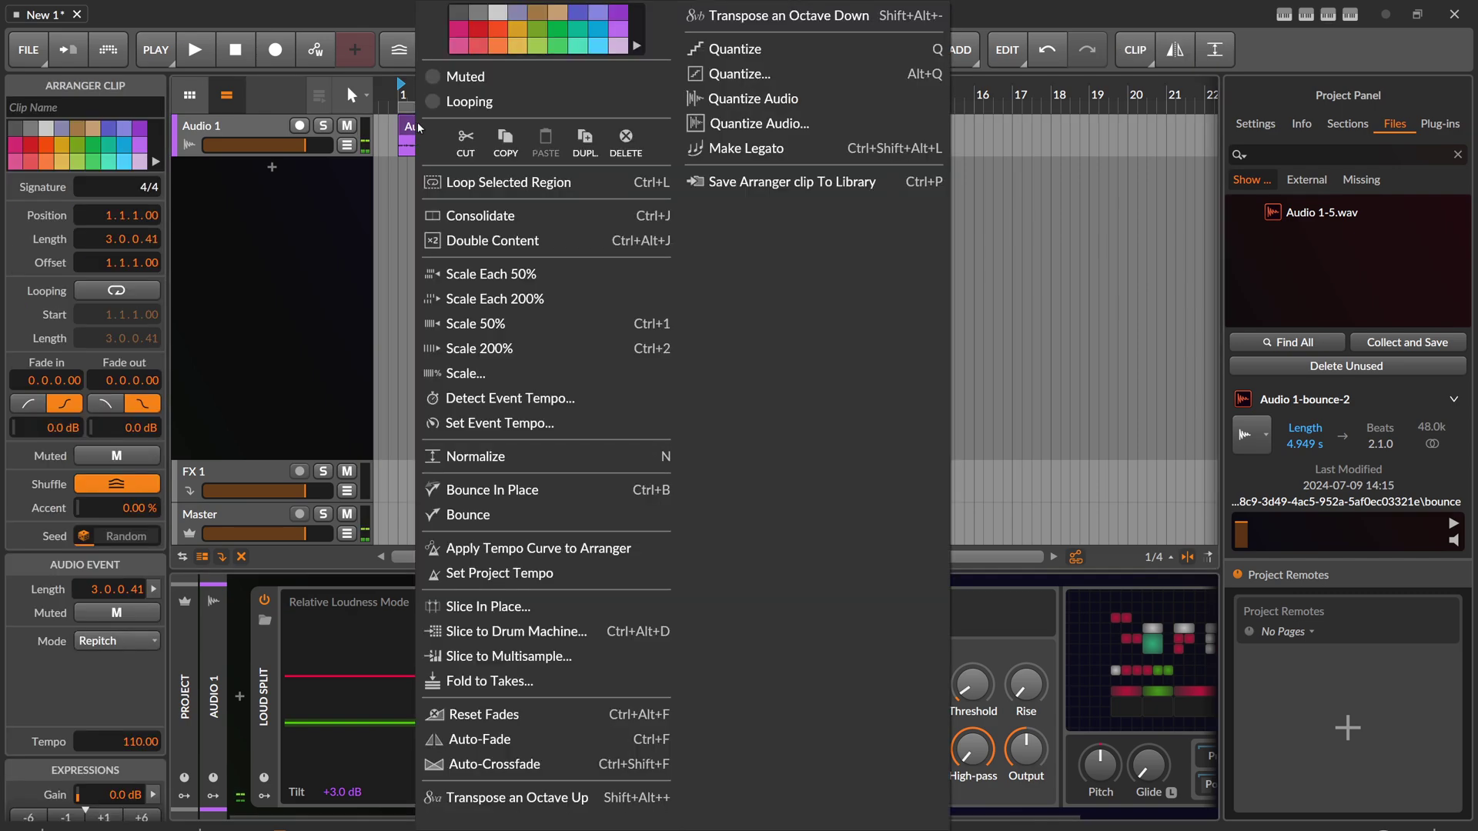
left_click(468, 515)
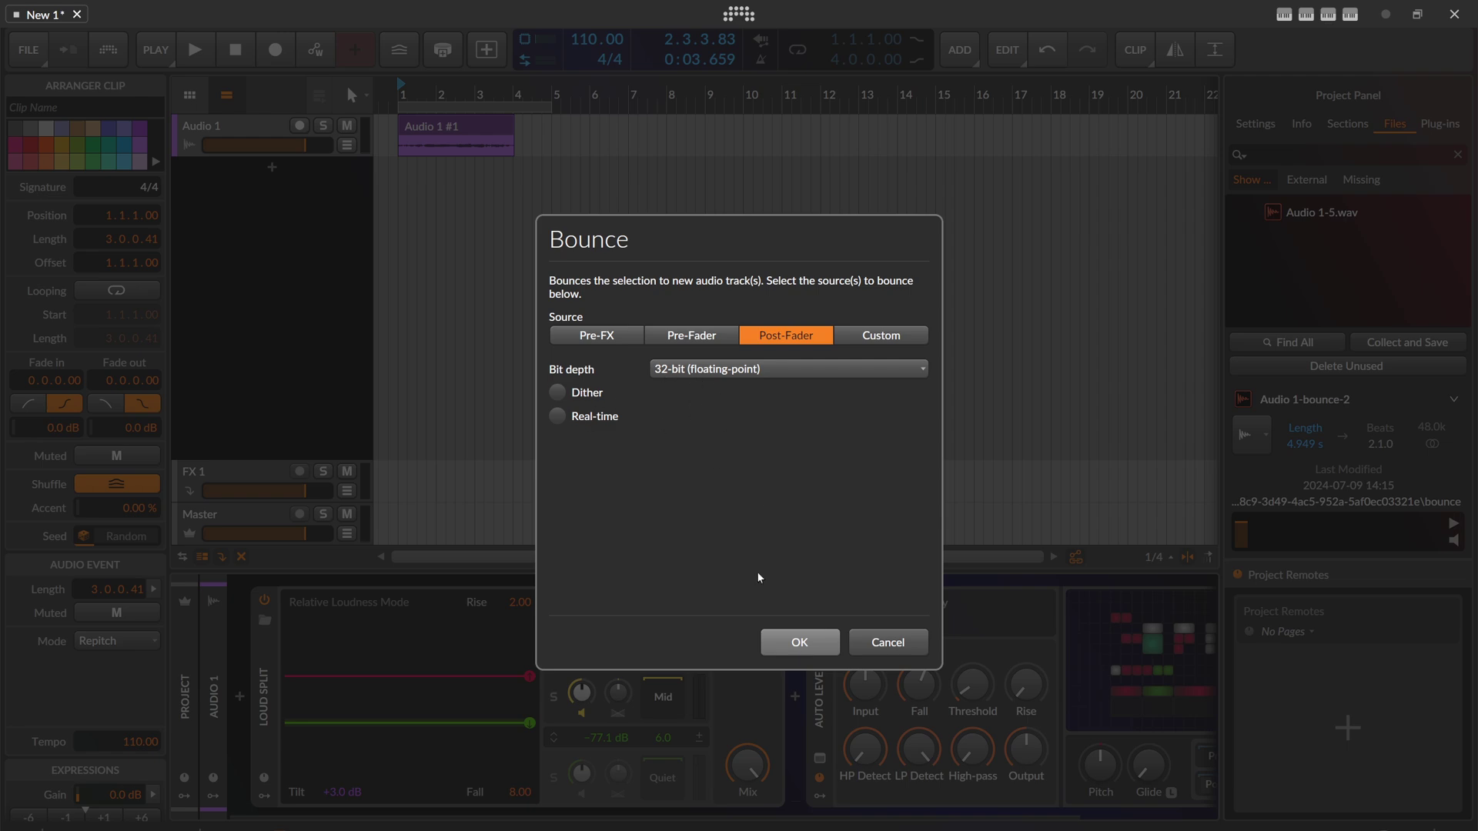
left_click(793, 639)
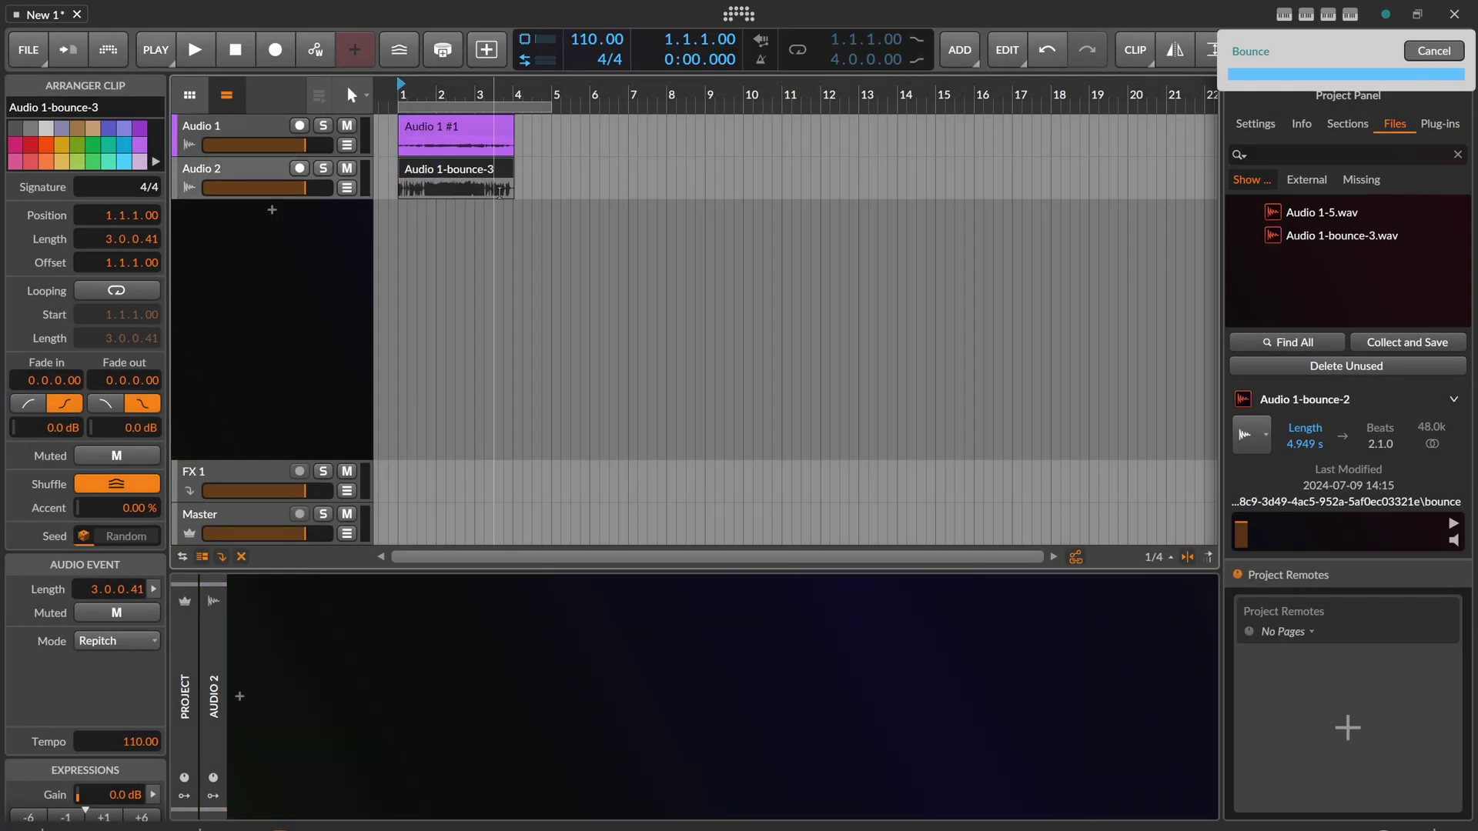
Enlarge the Audio 2 lane and zoom the arranger to show bars 1–8.
left_click_drag(272, 198, 277, 302)
key("z")
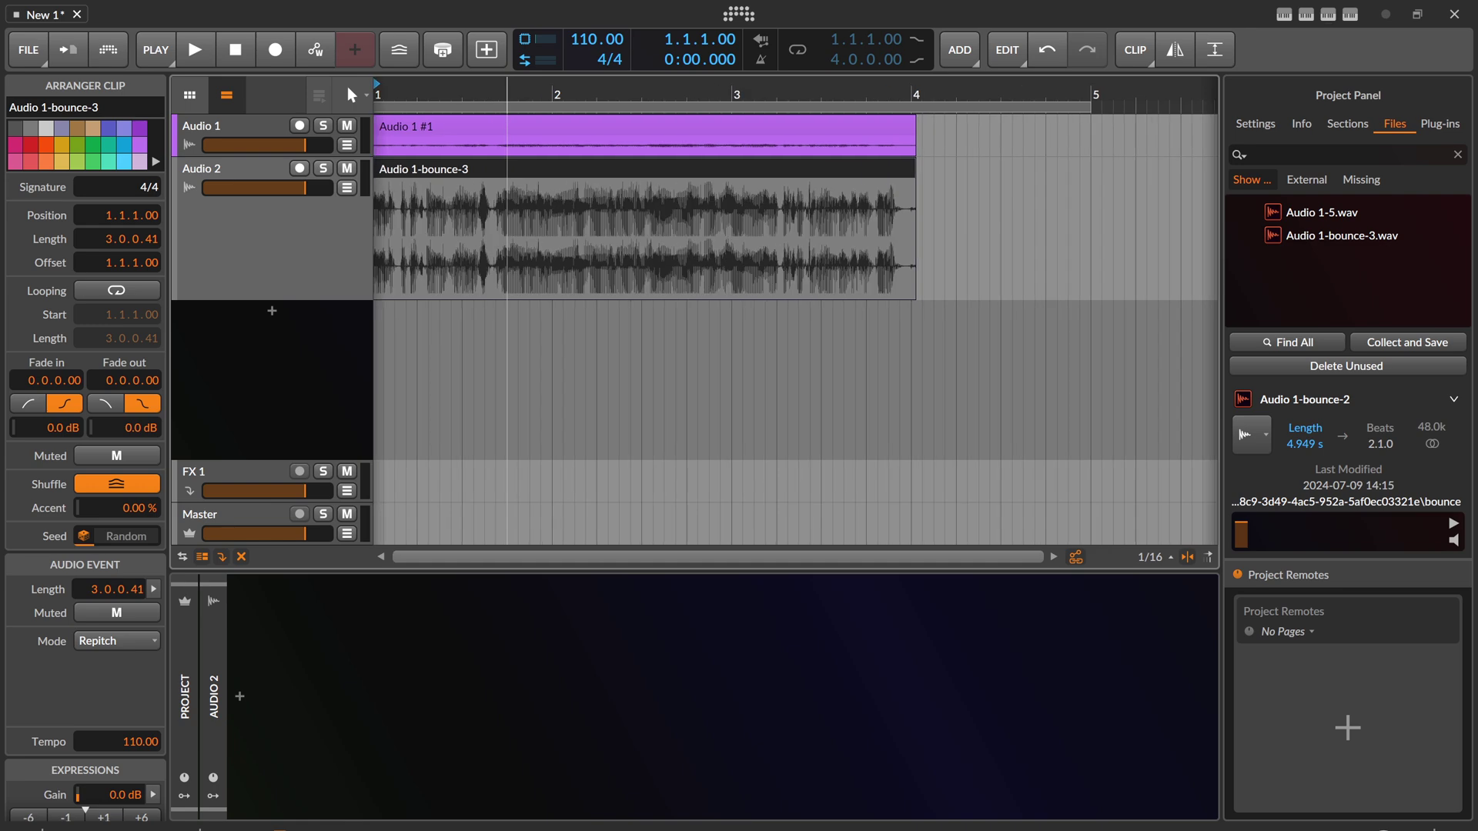
key("minus")
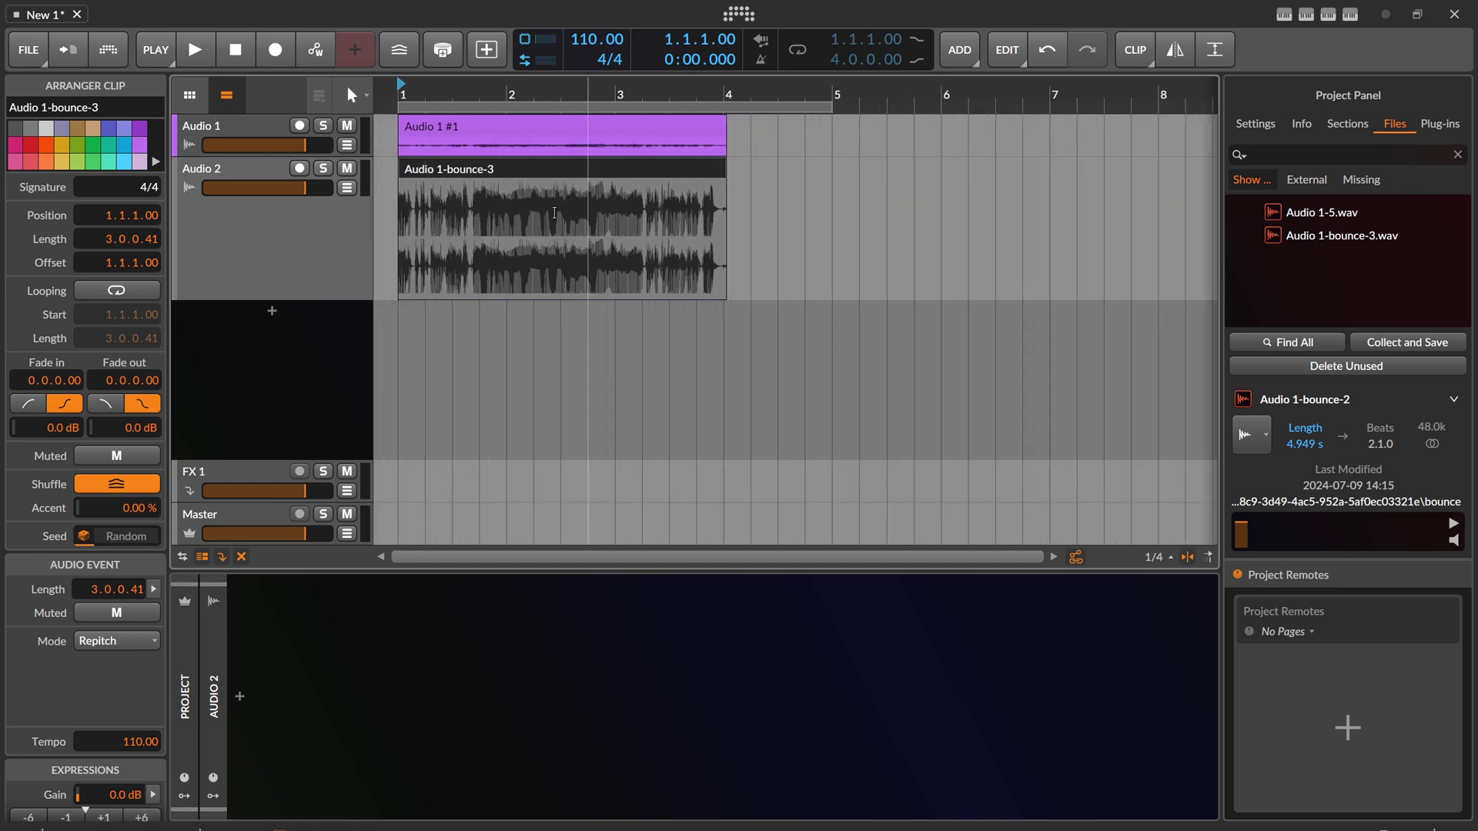
Delete the original Audio 1 track and shrink the remaining Audio 1-bounce-3 track's lane.
left_click(269, 167)
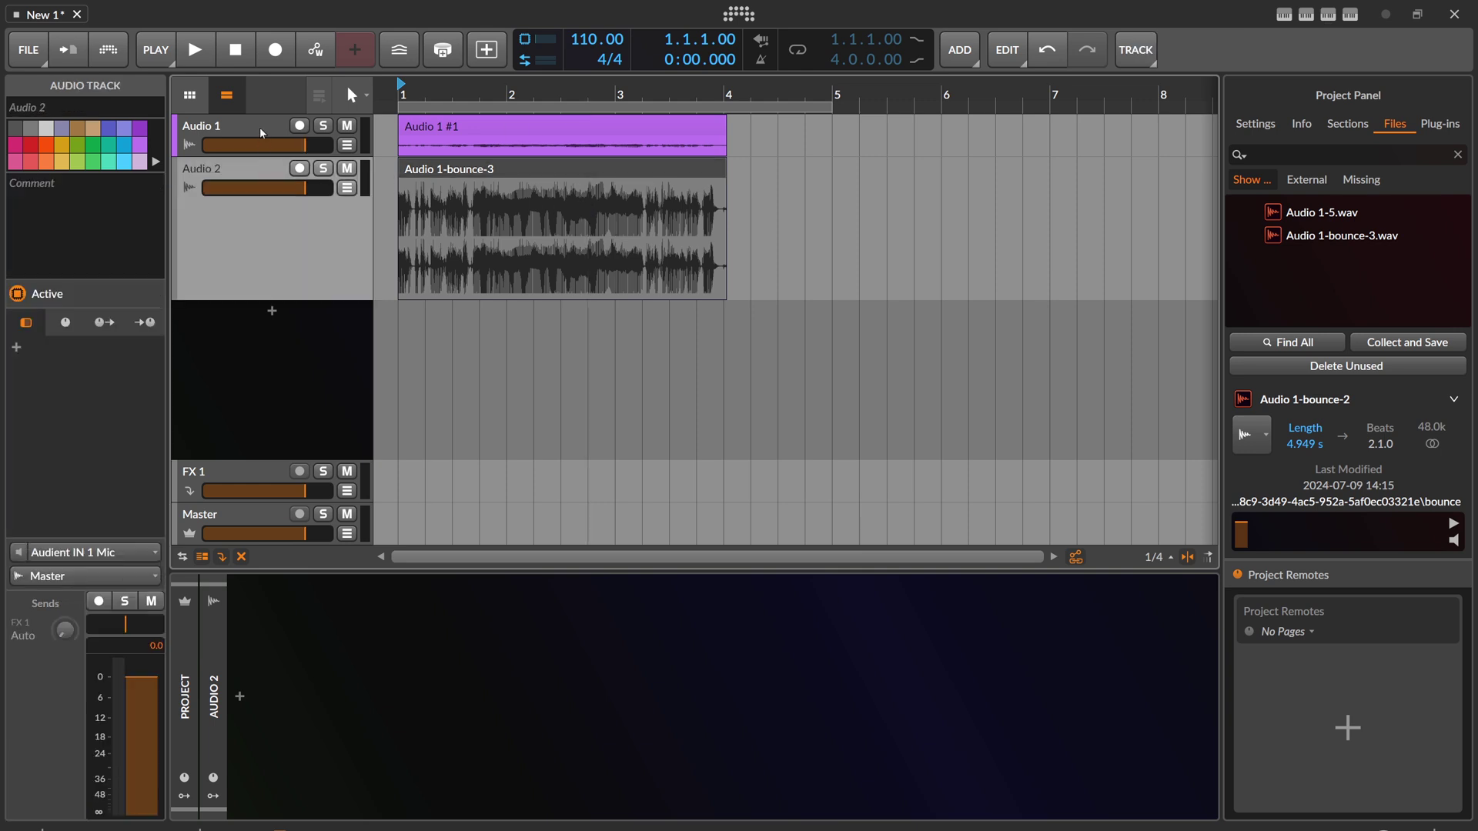
left_click(261, 131)
key("Delete")
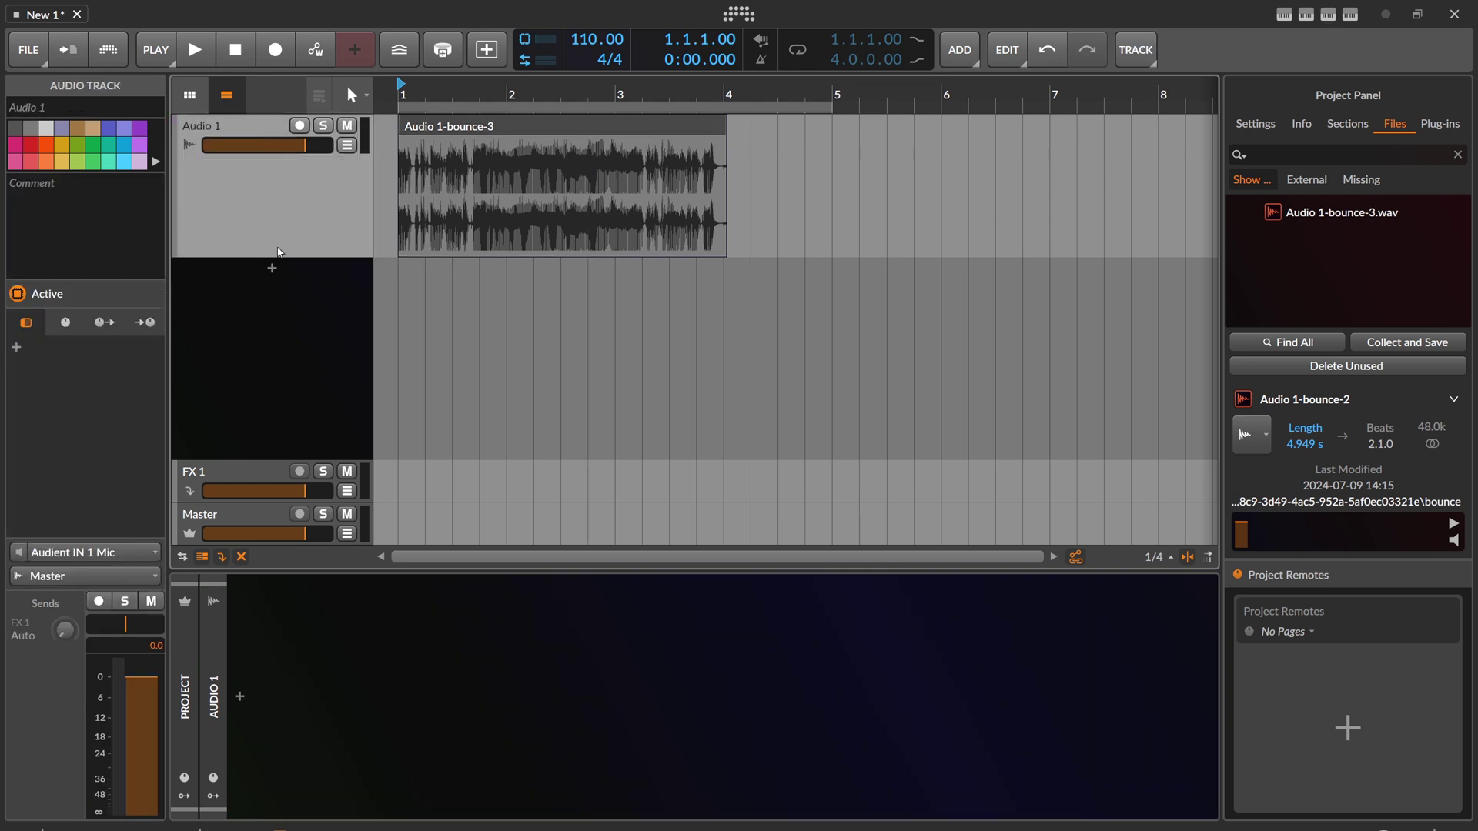
left_click_drag(277, 256, 277, 177)
scroll(436, 95, "up", 2)
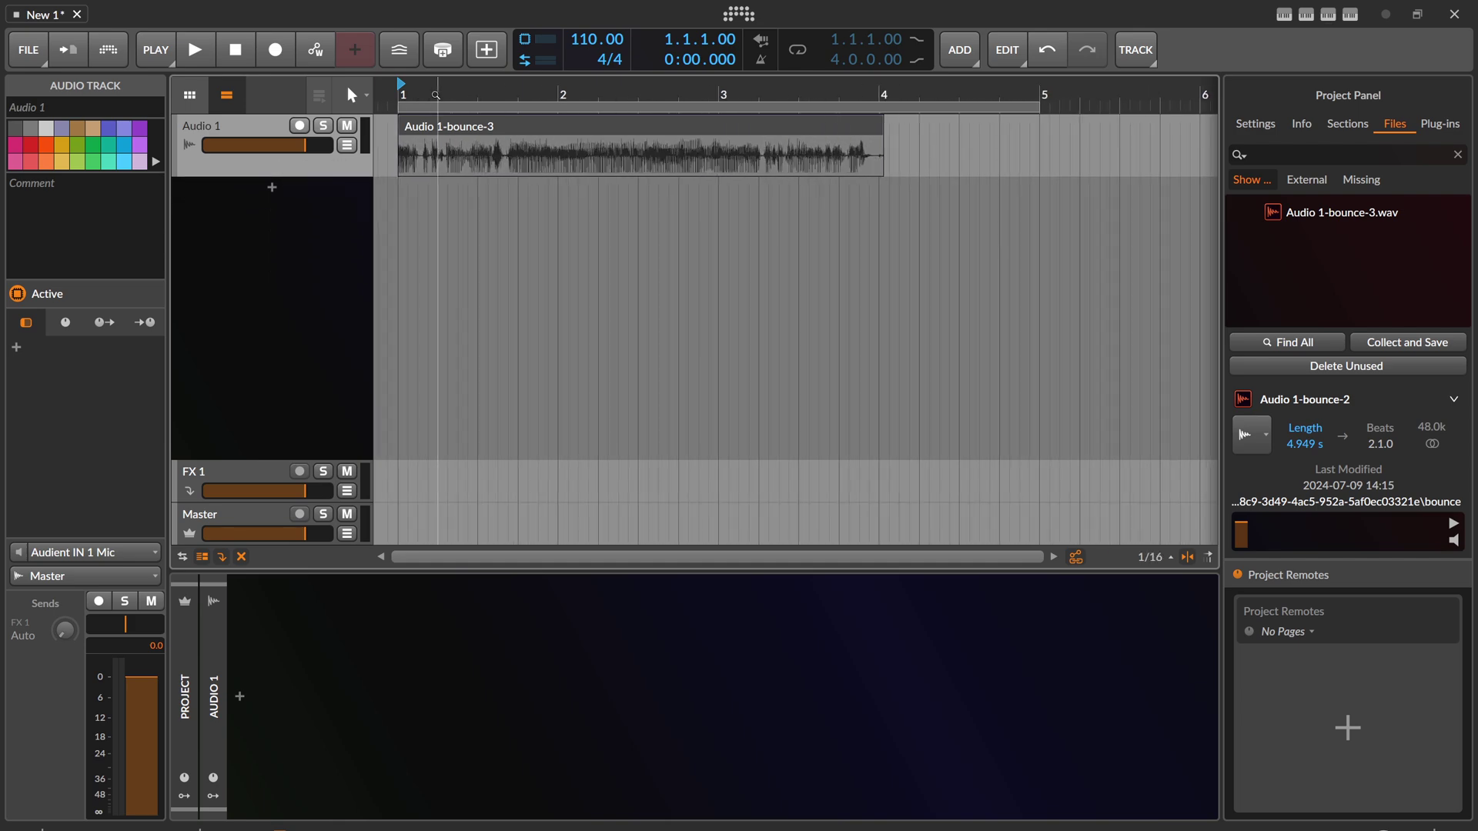
Add an instrument track with Sampler and rename the Audio 1-bounce-3 file to Vocals.
right_click(248, 214)
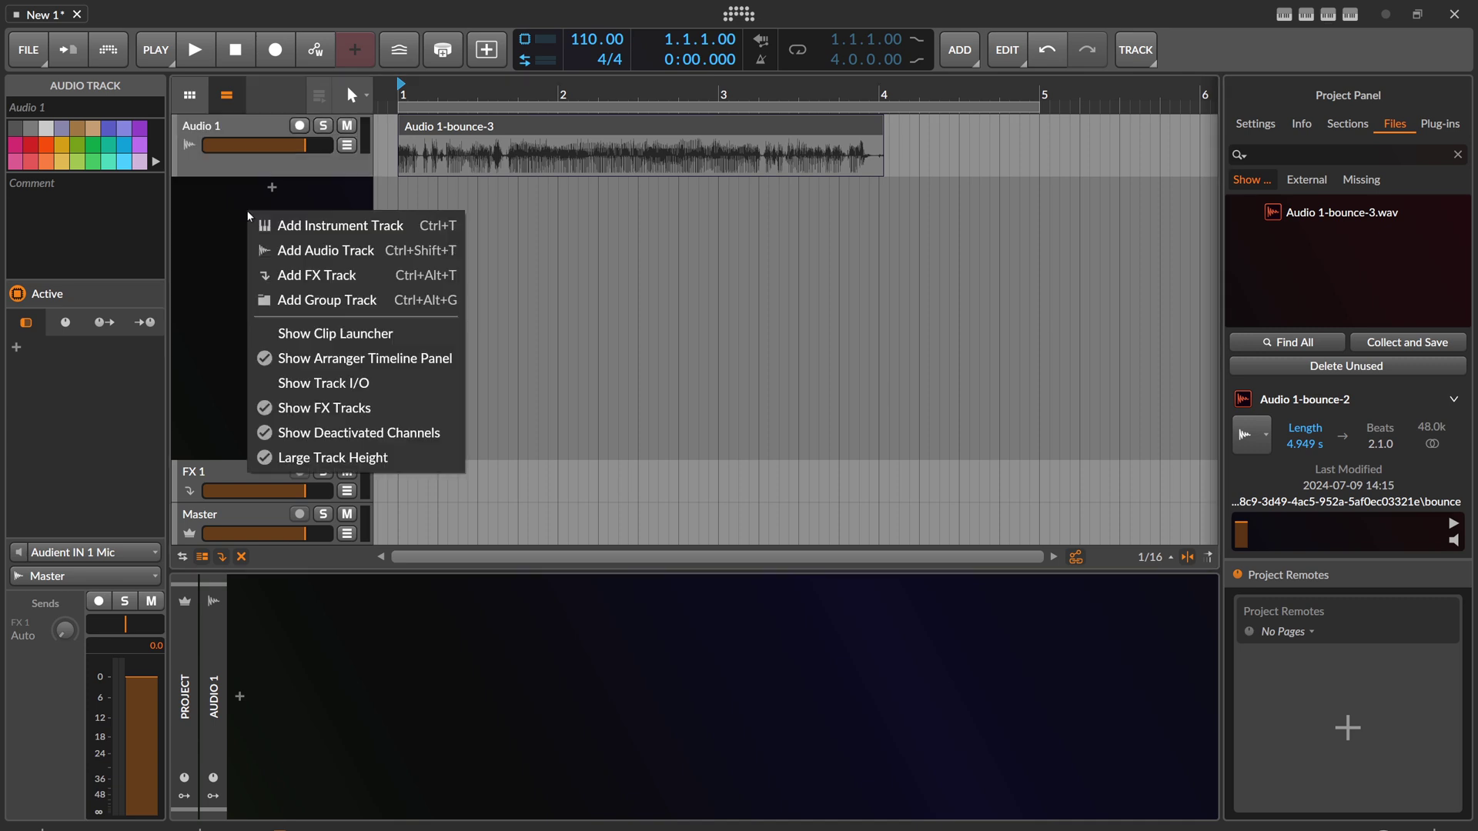
key("Escape")
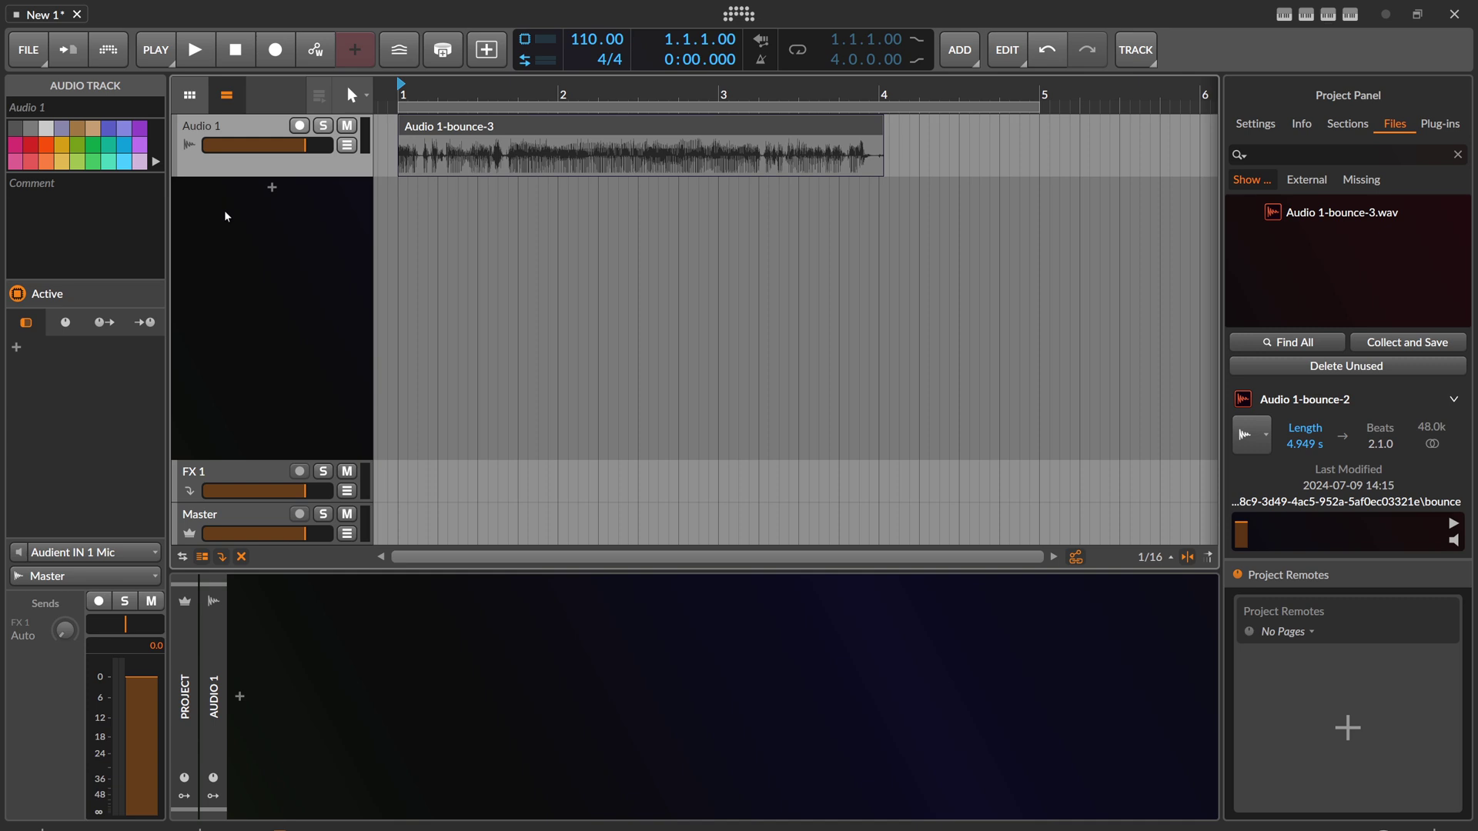
double_click(268, 190)
type("sampler")
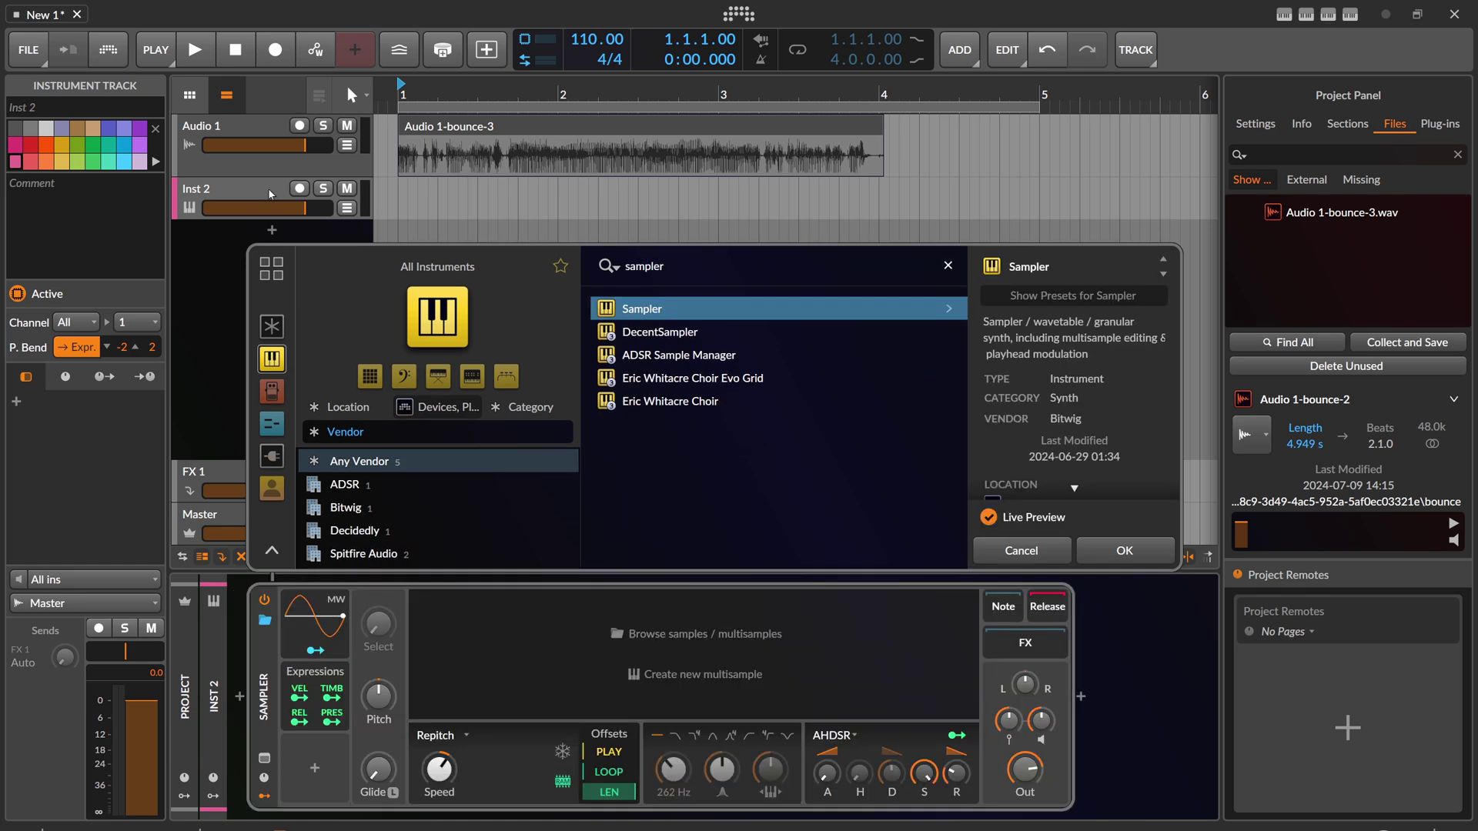
key("Return")
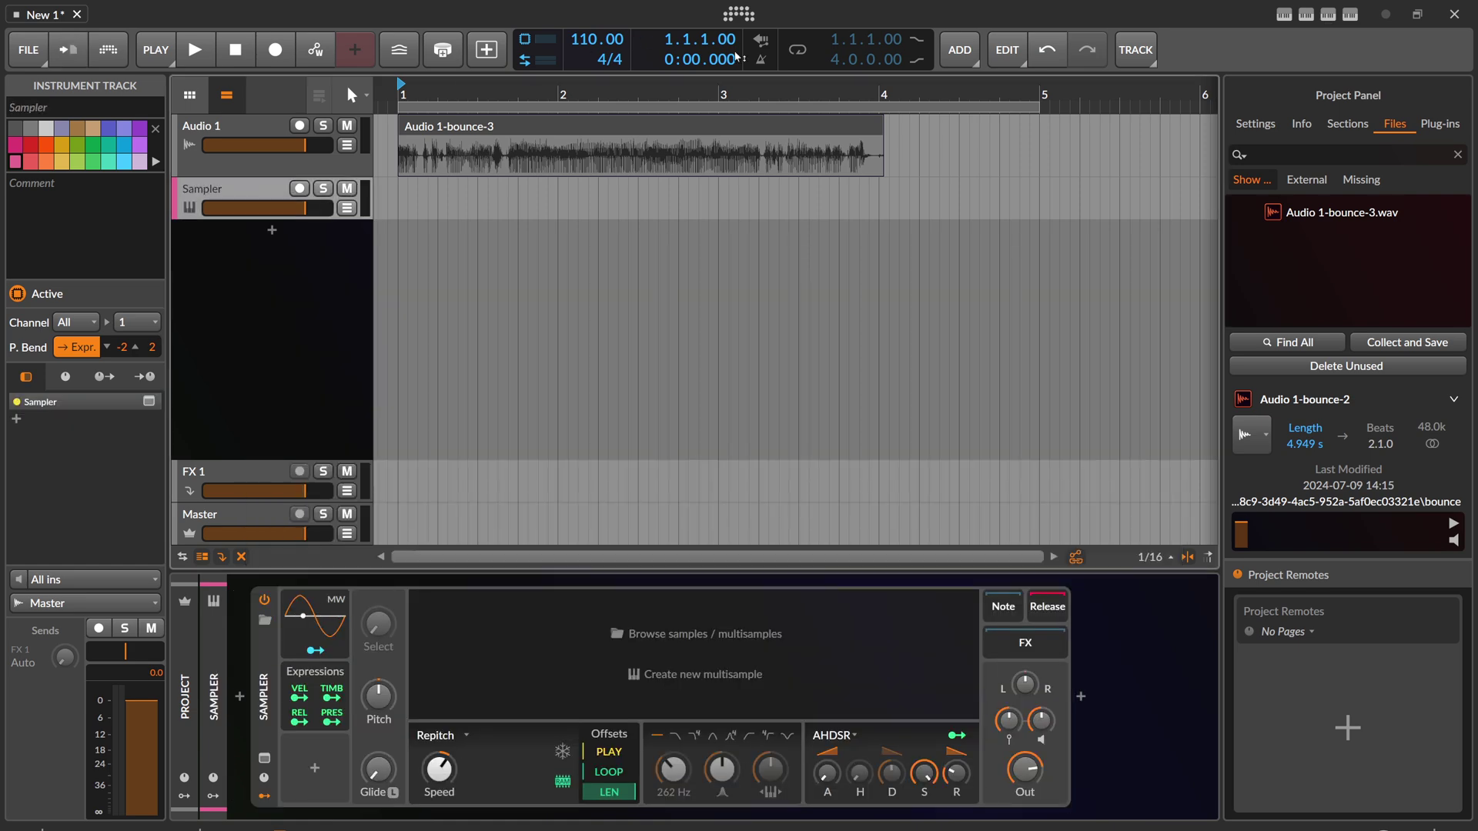
double_click(1301, 212)
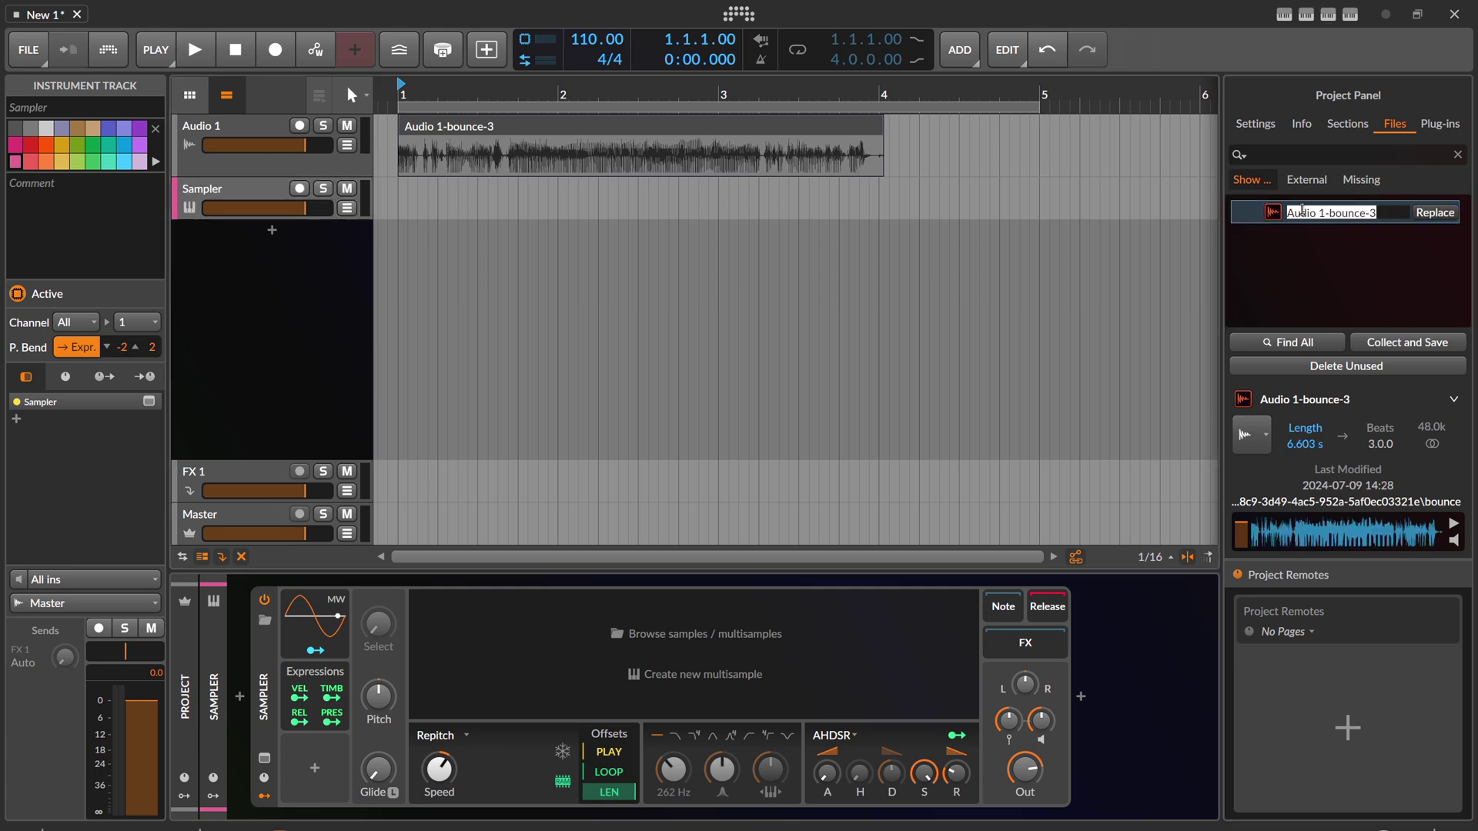
type("Vocals.wav")
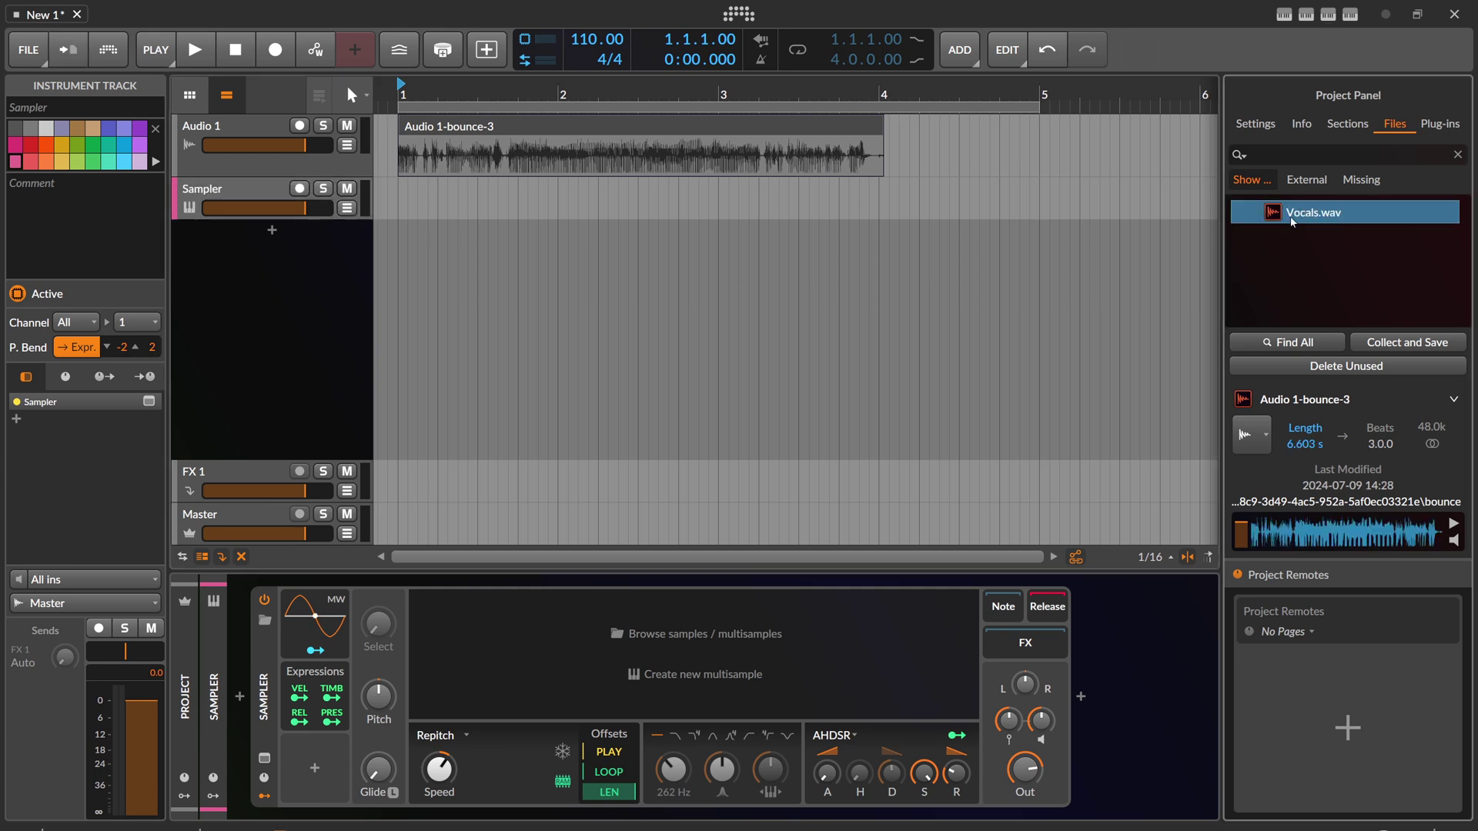
Confirm the Vocals.wav rename and delete the old Audio 1 track.
left_click(596, 677)
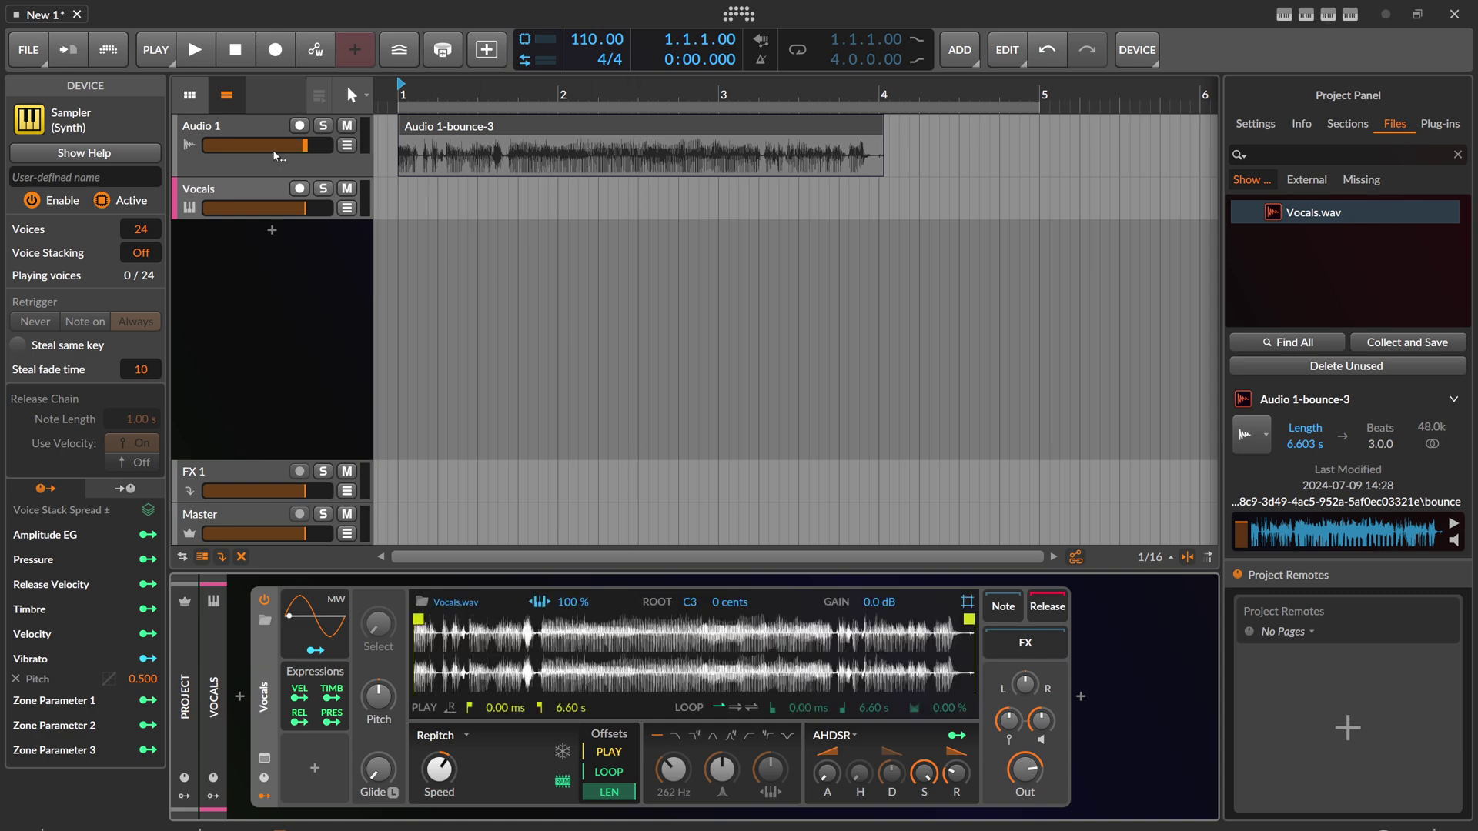
left_click(258, 125)
key("Delete")
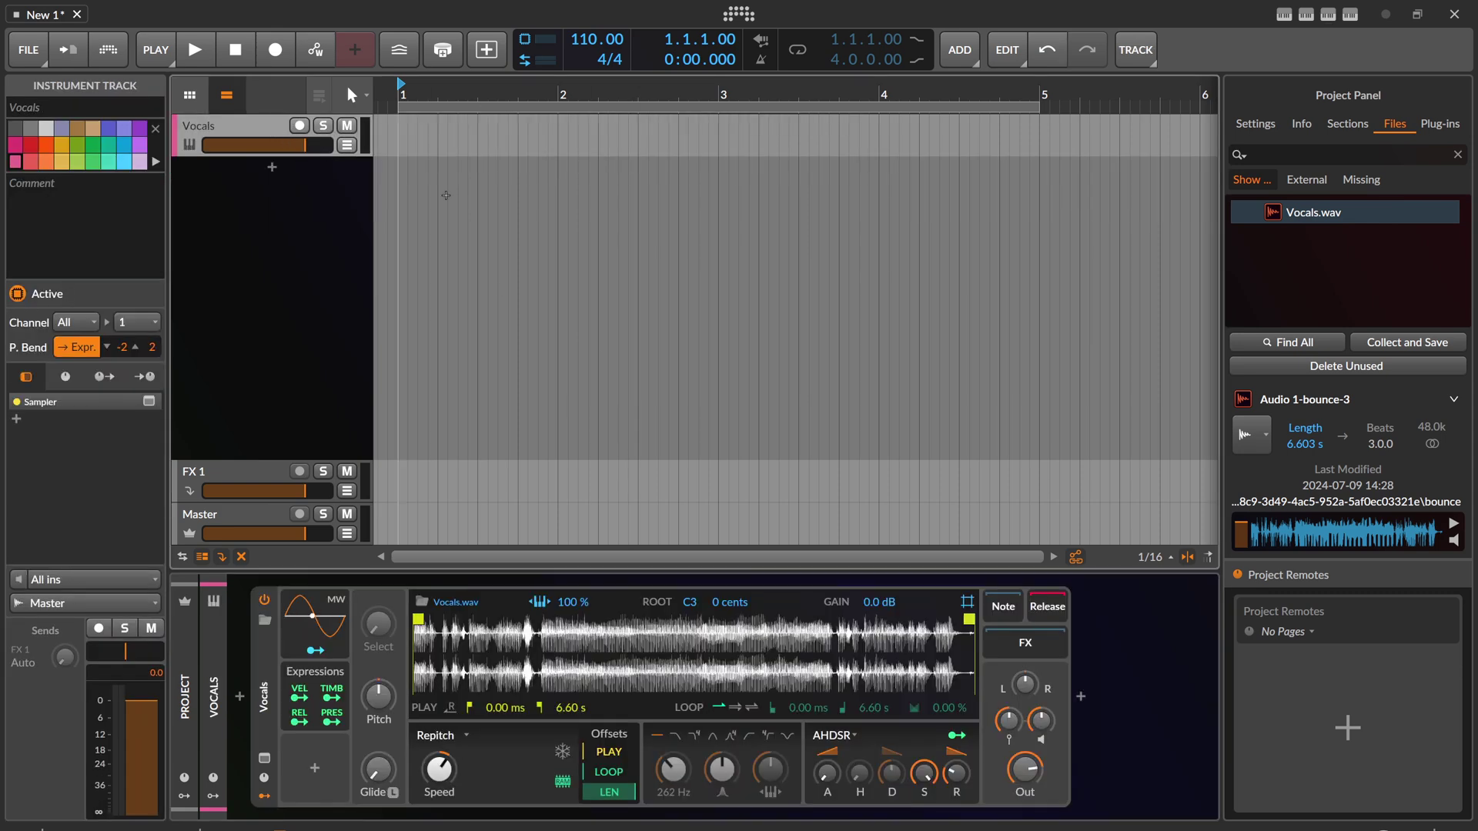
Set Sampler to Cycles mode with freeze, start at 1.57 s, root C1, and higher Cycles.
left_click(465, 737)
left_click(462, 779)
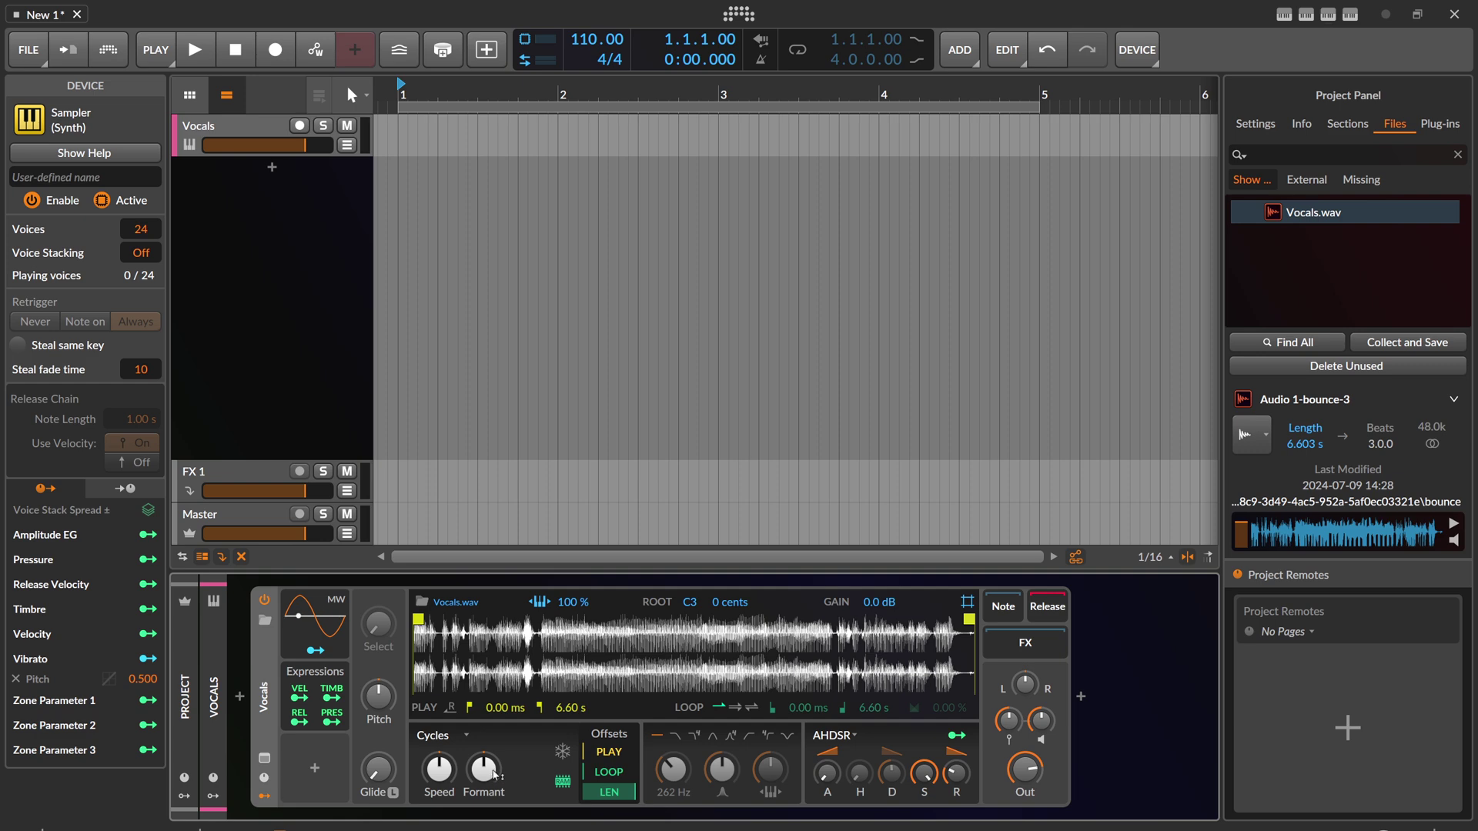
left_click(562, 750)
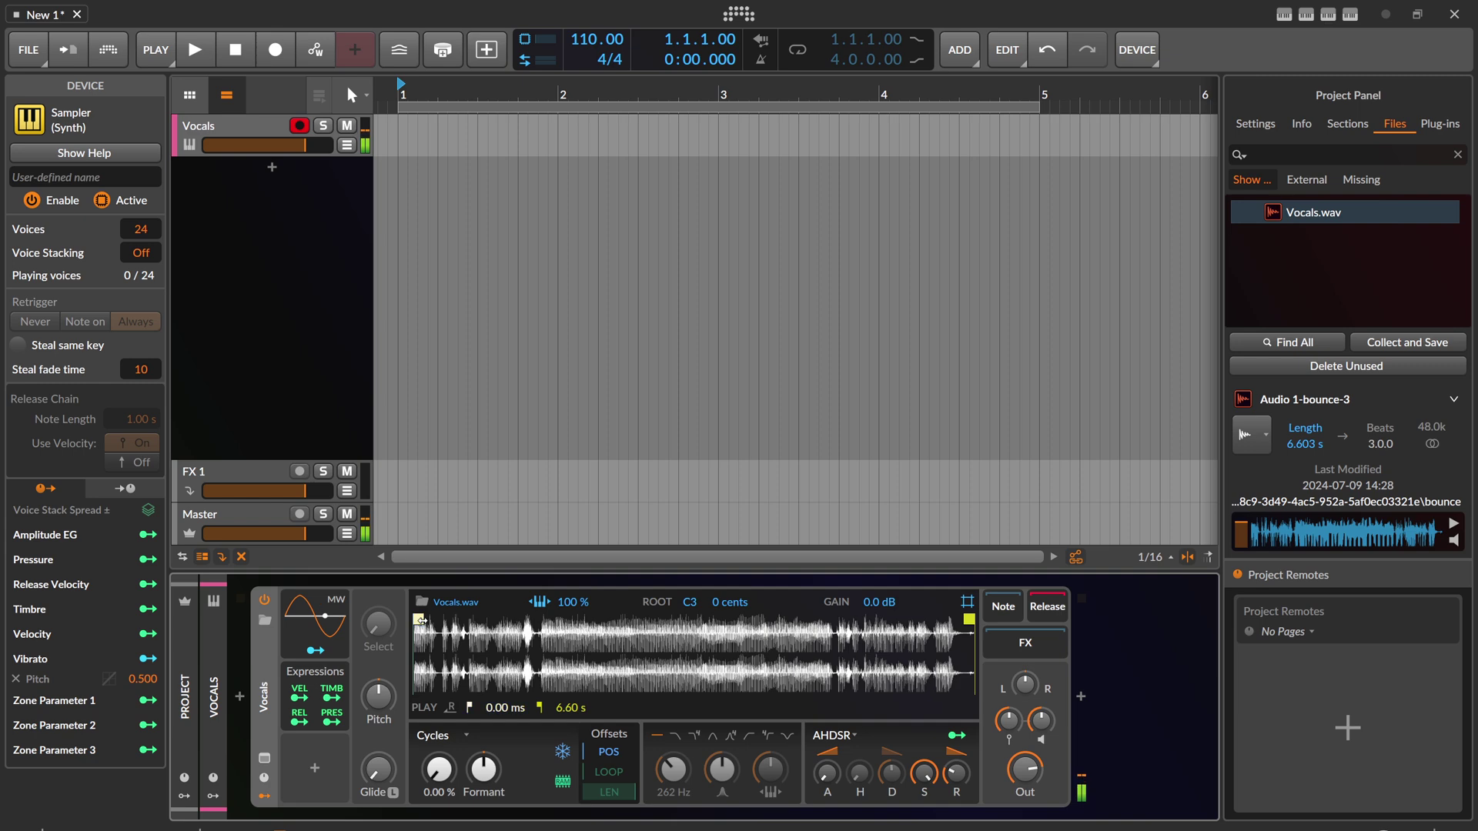
mouse_move(418, 619)
left_mouse_down()
mouse_move(606, 618)
mouse_move(588, 618)
left_mouse_up()
left_click_drag(465, 767, 465, 754)
left_click_drag(689, 602, 689, 601)
mouse_move(588, 618)
left_mouse_down()
mouse_move(644, 618)
mouse_move(547, 621)
left_mouse_up()
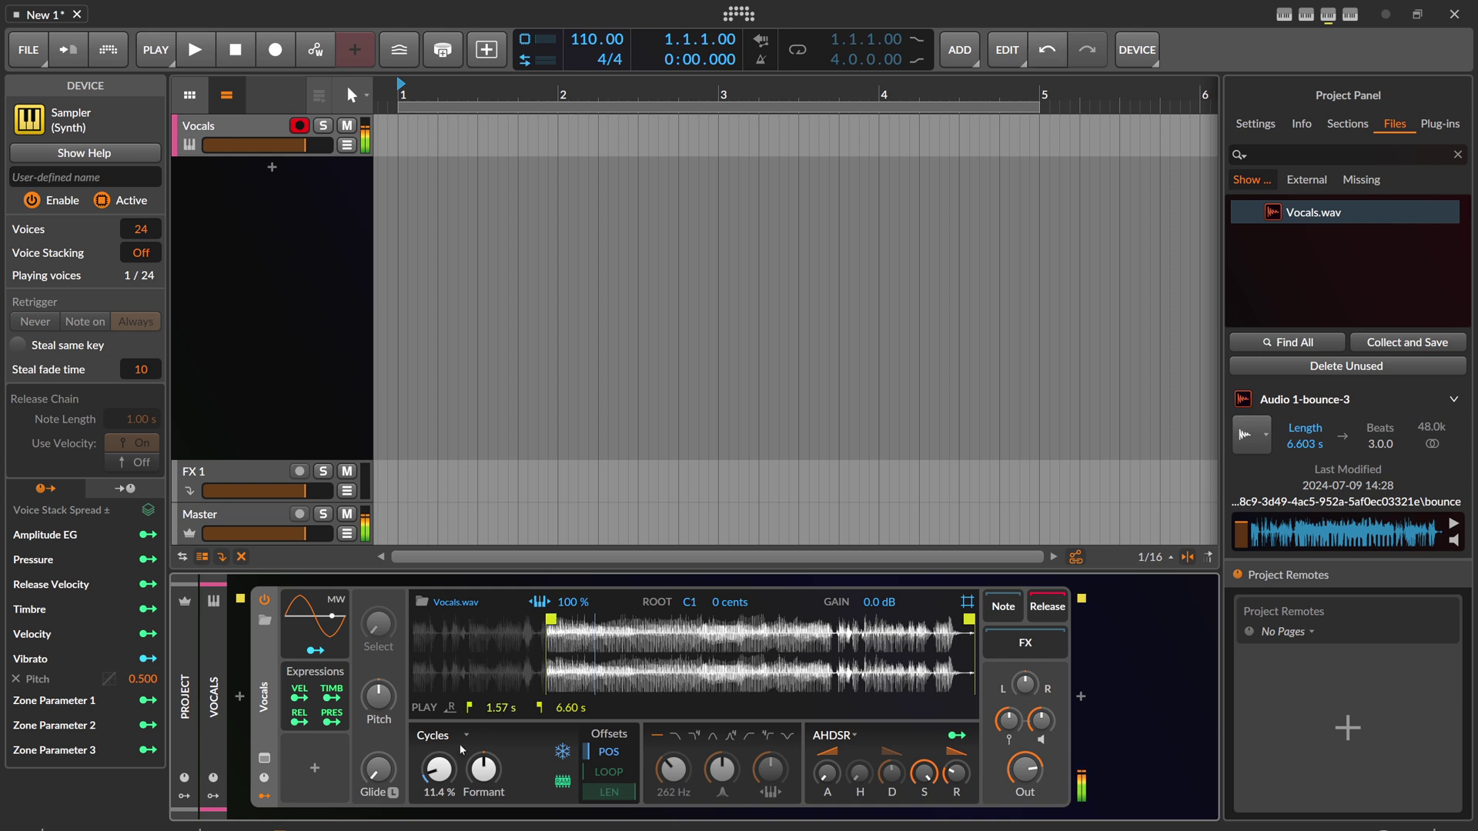
left_click_drag(438, 769, 483, 761)
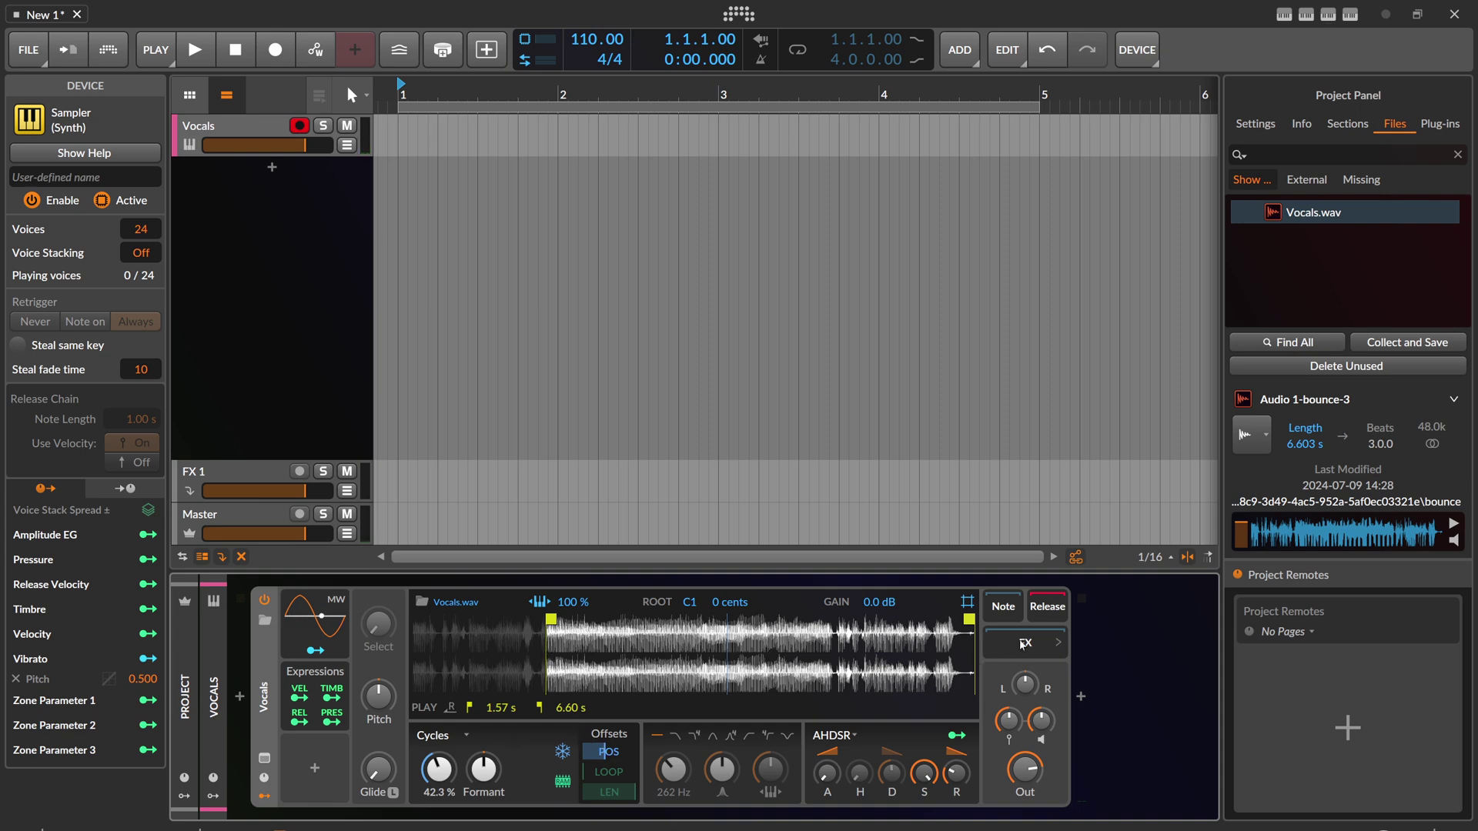
left_click(1080, 697)
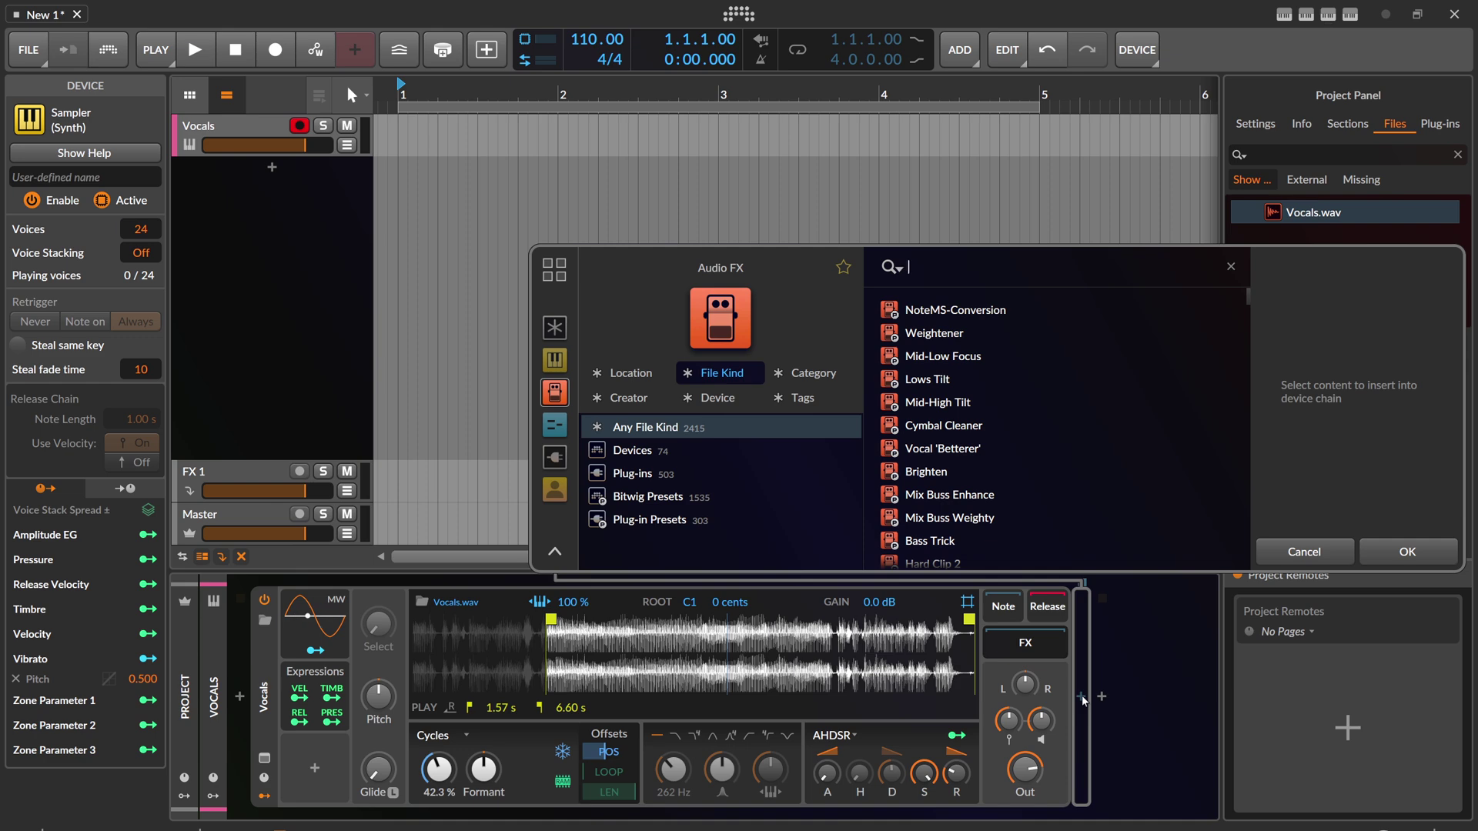
Insert EQ+ after Sampler and add a bell boost tuned to C4 (262 Hz).
type("eq")
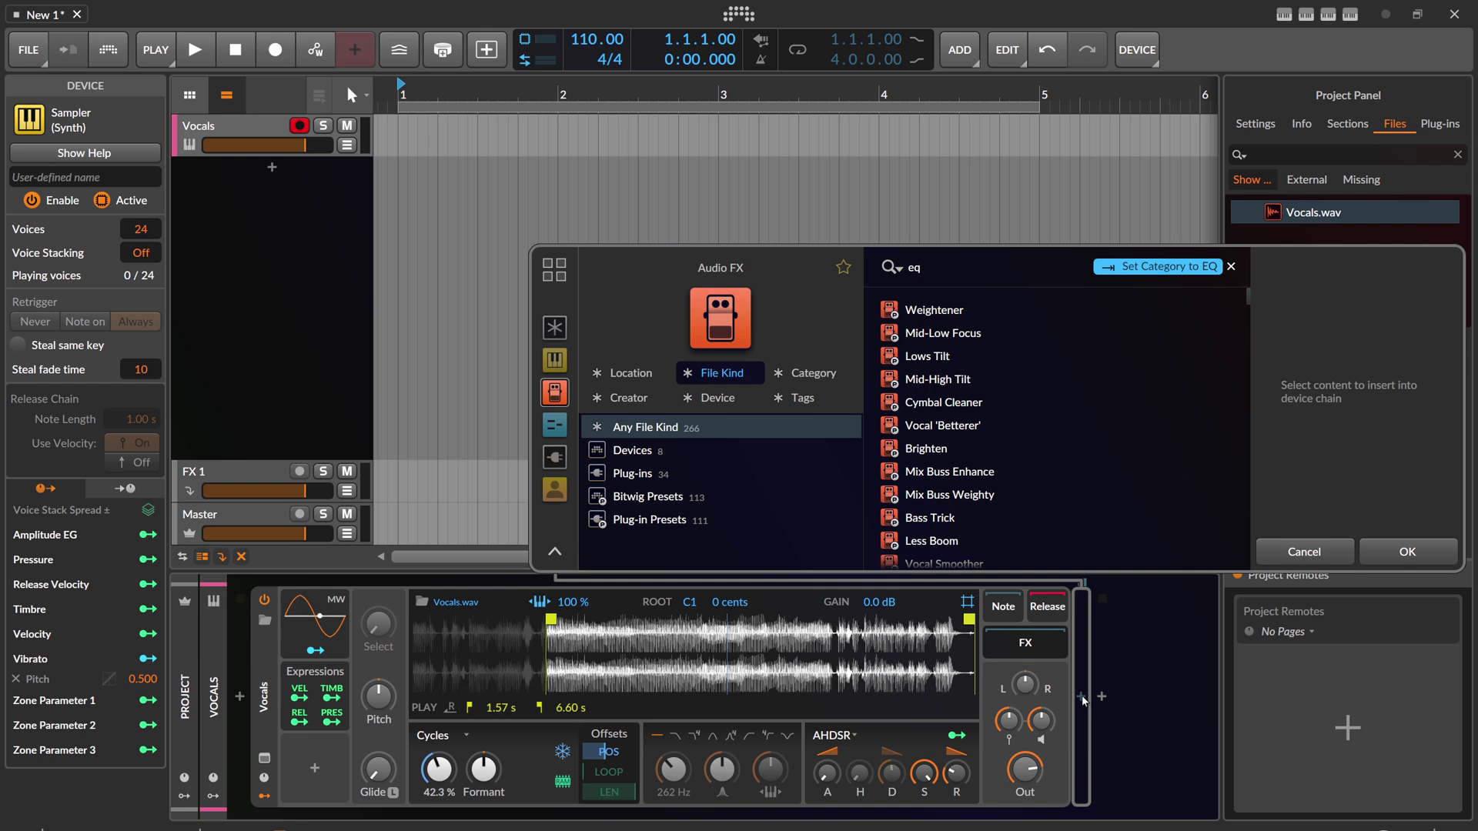
type("+")
key("Down")
key("Return")
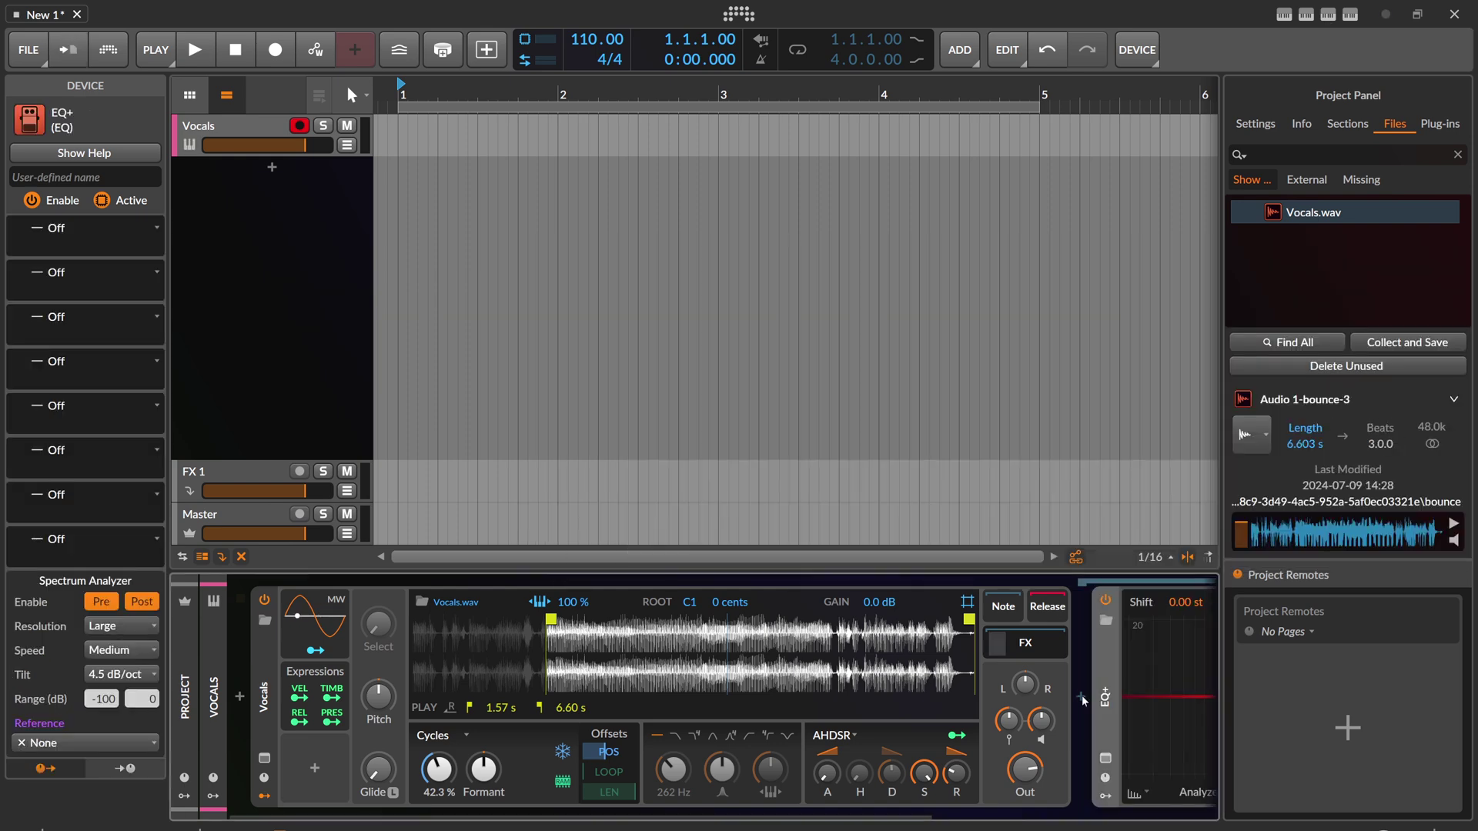
scroll(968, 818, "right", 5)
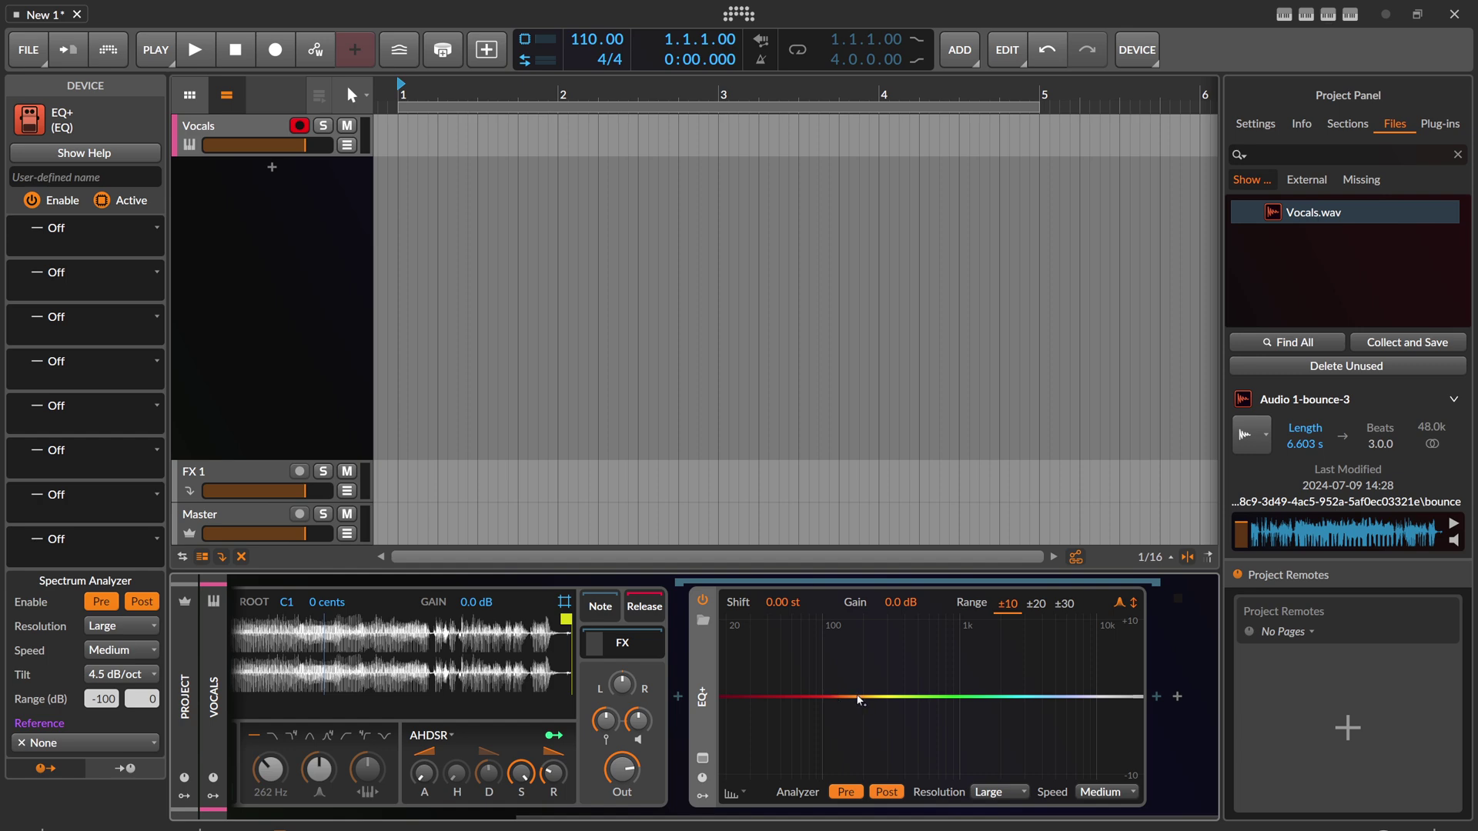
left_click_drag(860, 698, 864, 671)
double_click(974, 792)
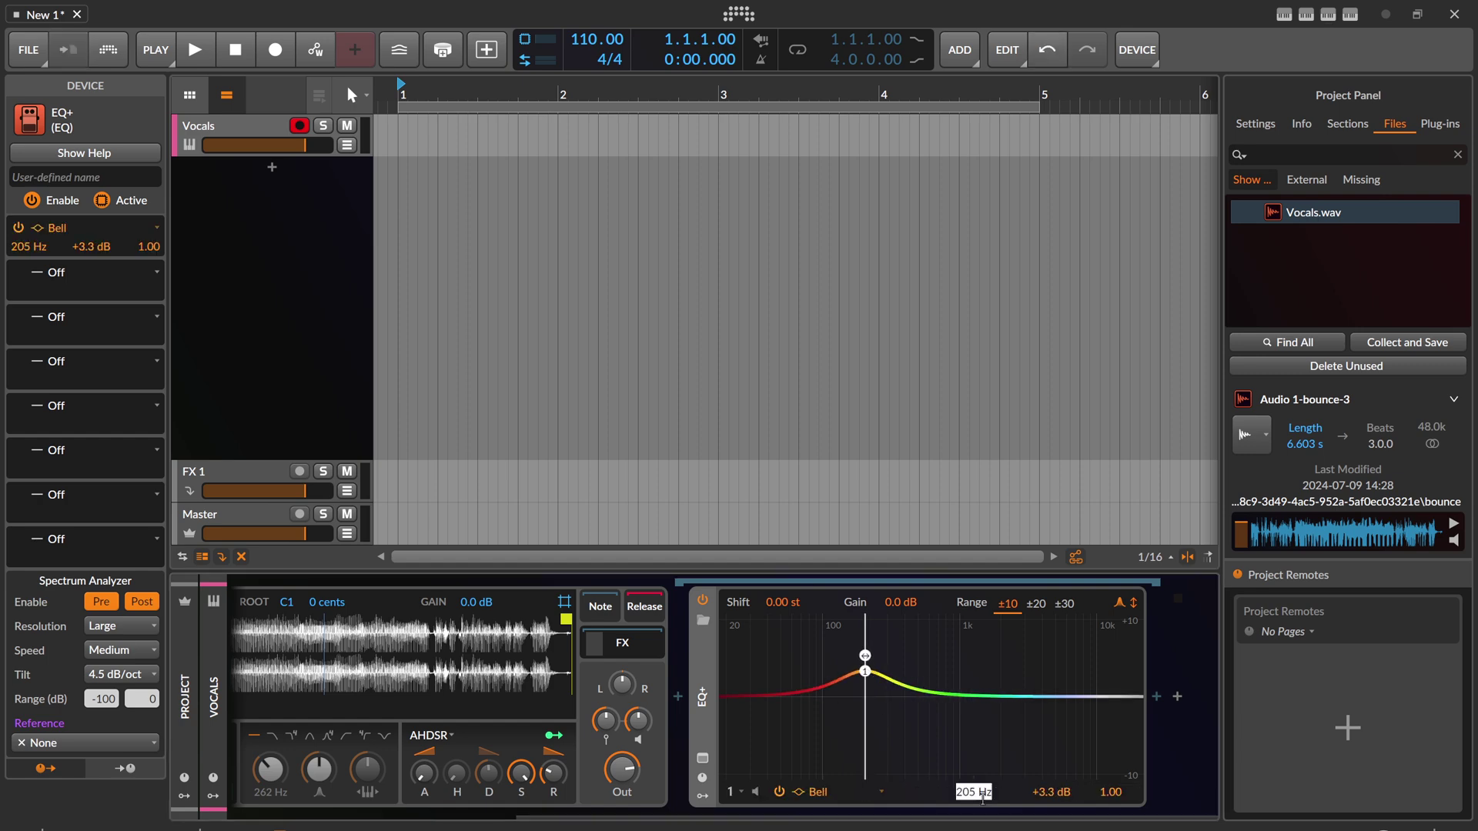
type("C4")
key("Return")
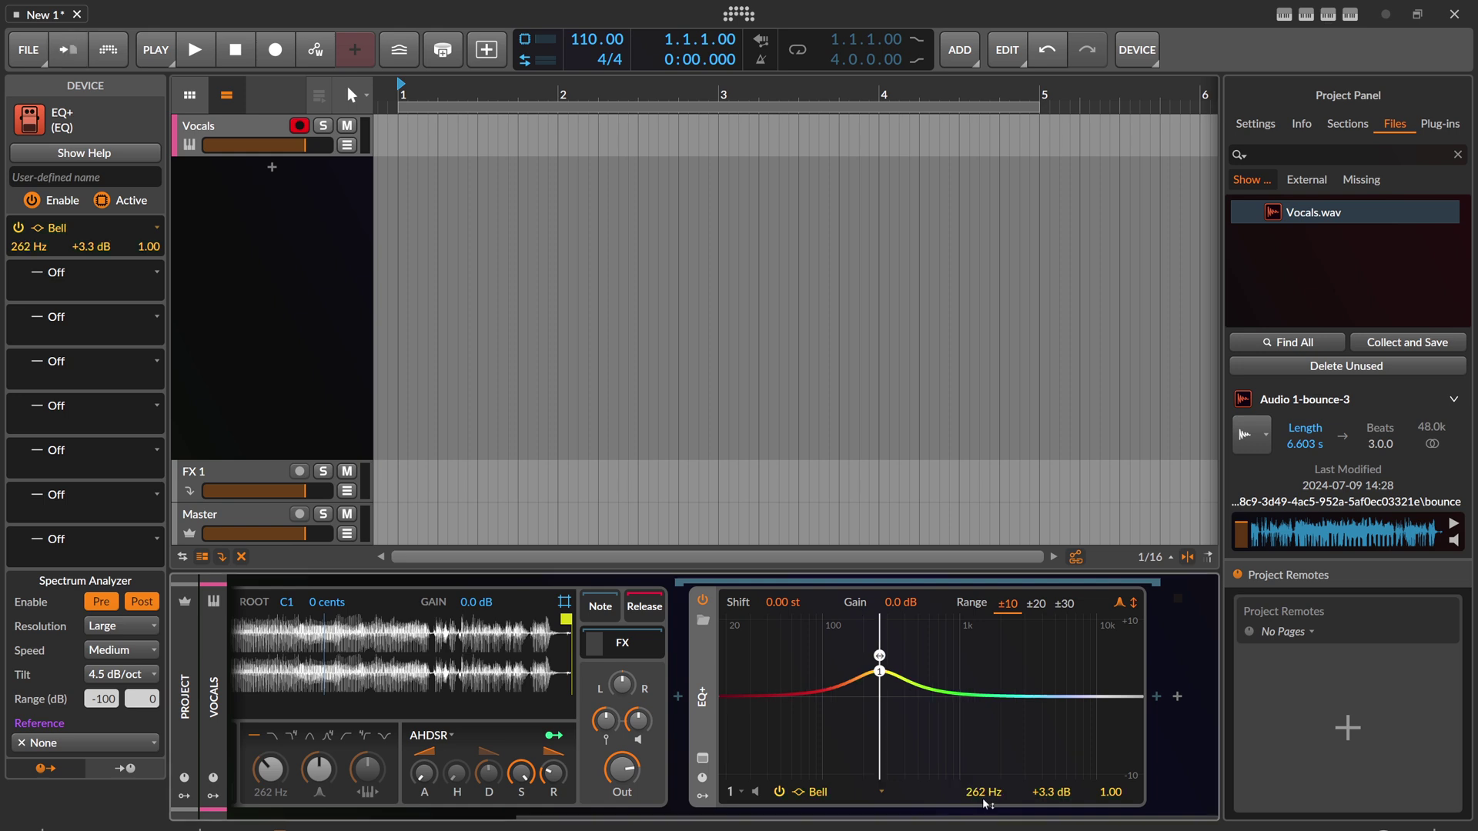
Add a Keytrack+ modulator to EQ+ and map it to Global Shift with amount 60.
left_click(702, 796)
left_click(734, 625)
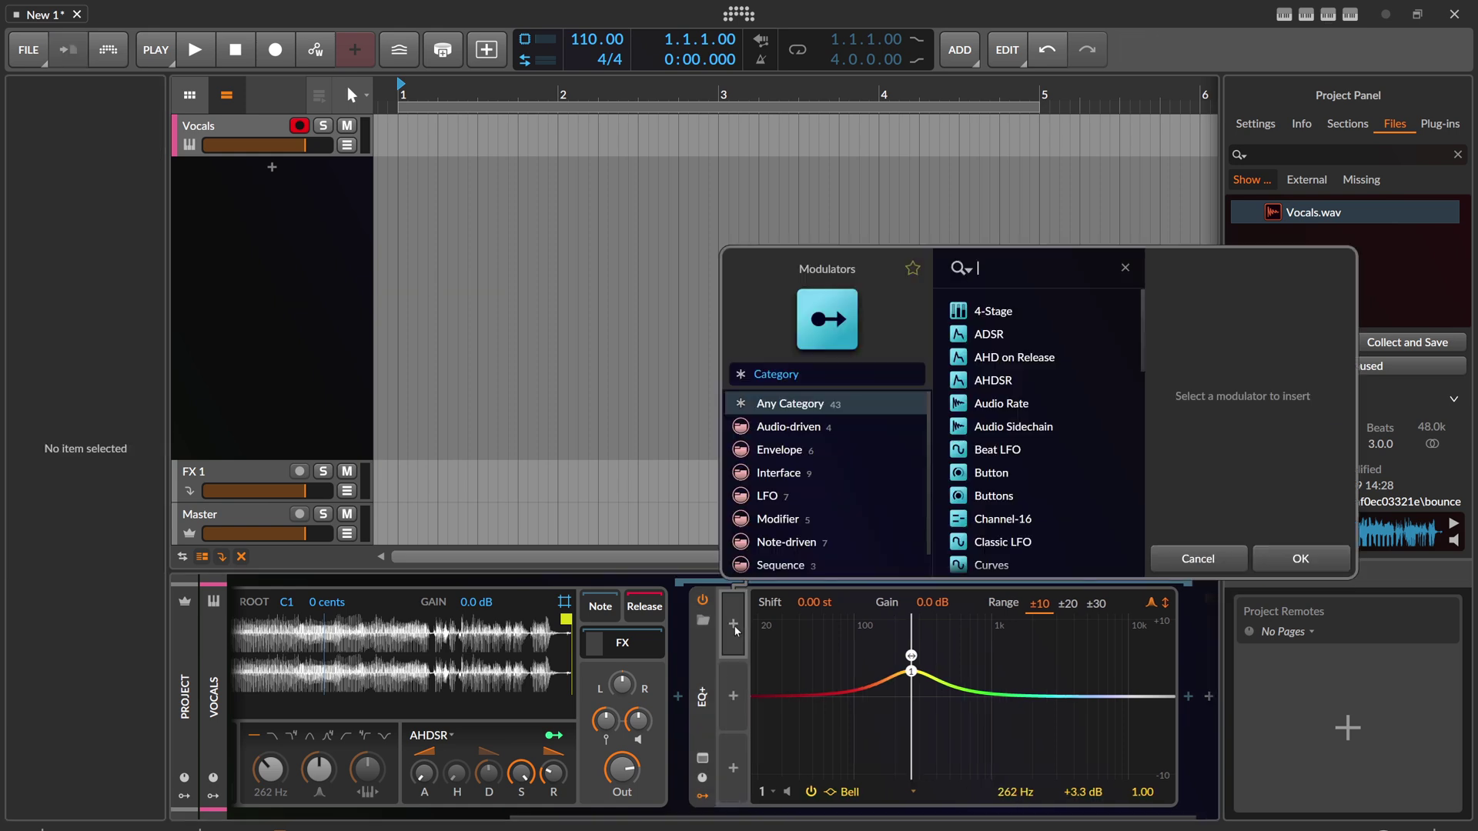
type("key")
key("Return")
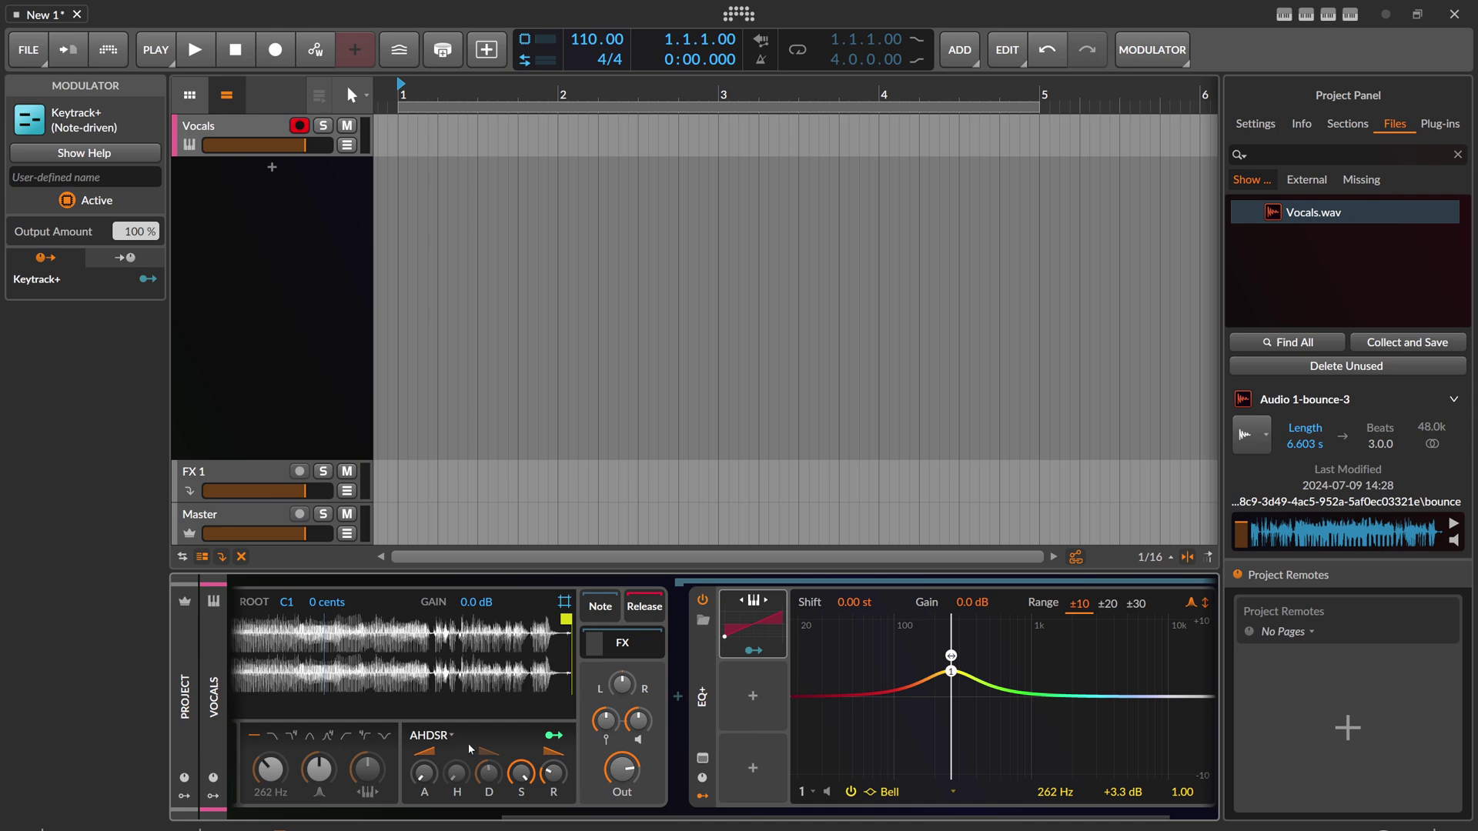
scroll(557, 801, "right", 2)
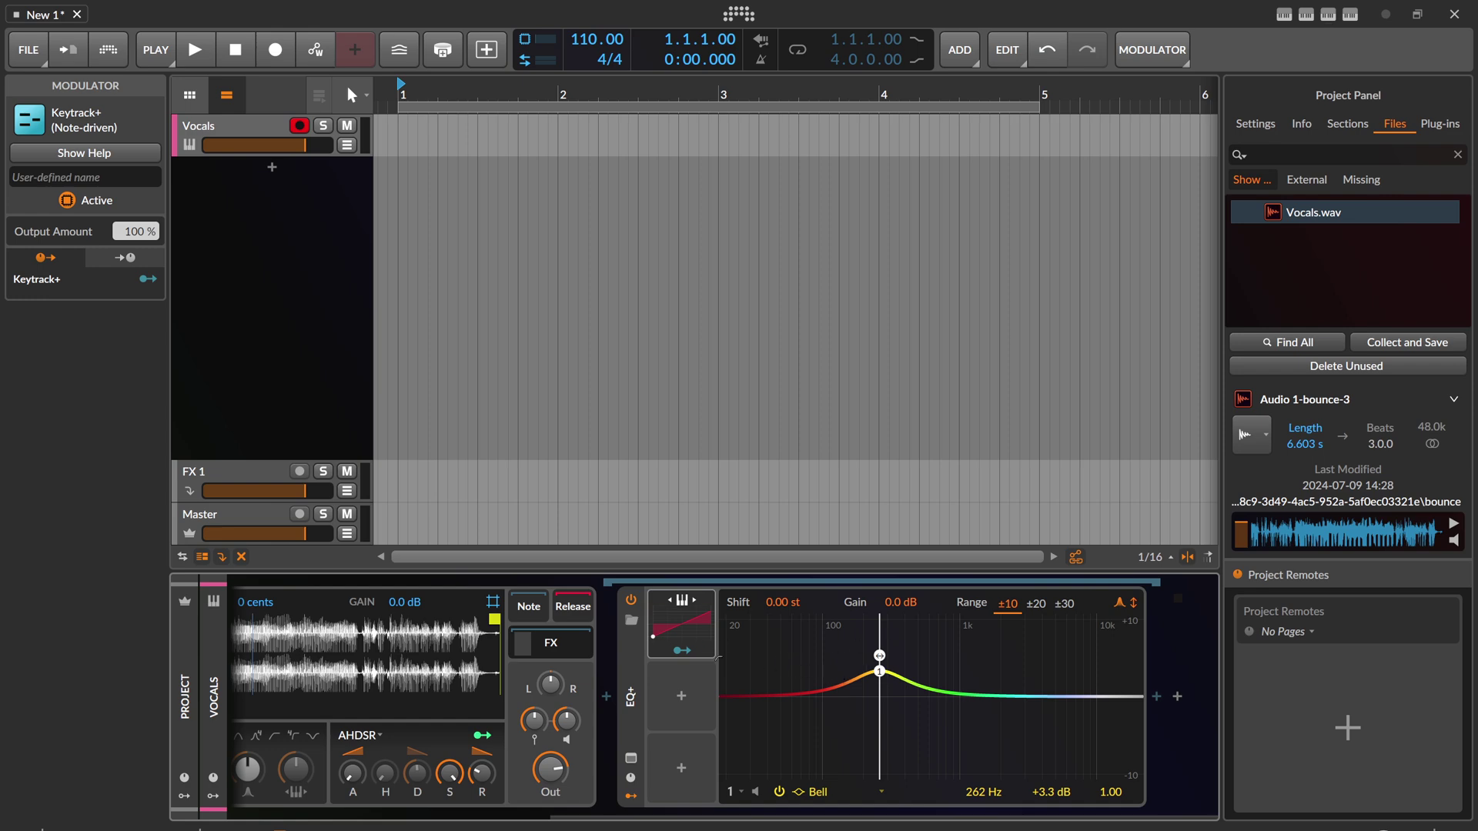
left_click(681, 651)
left_click_drag(783, 602, 783, 581)
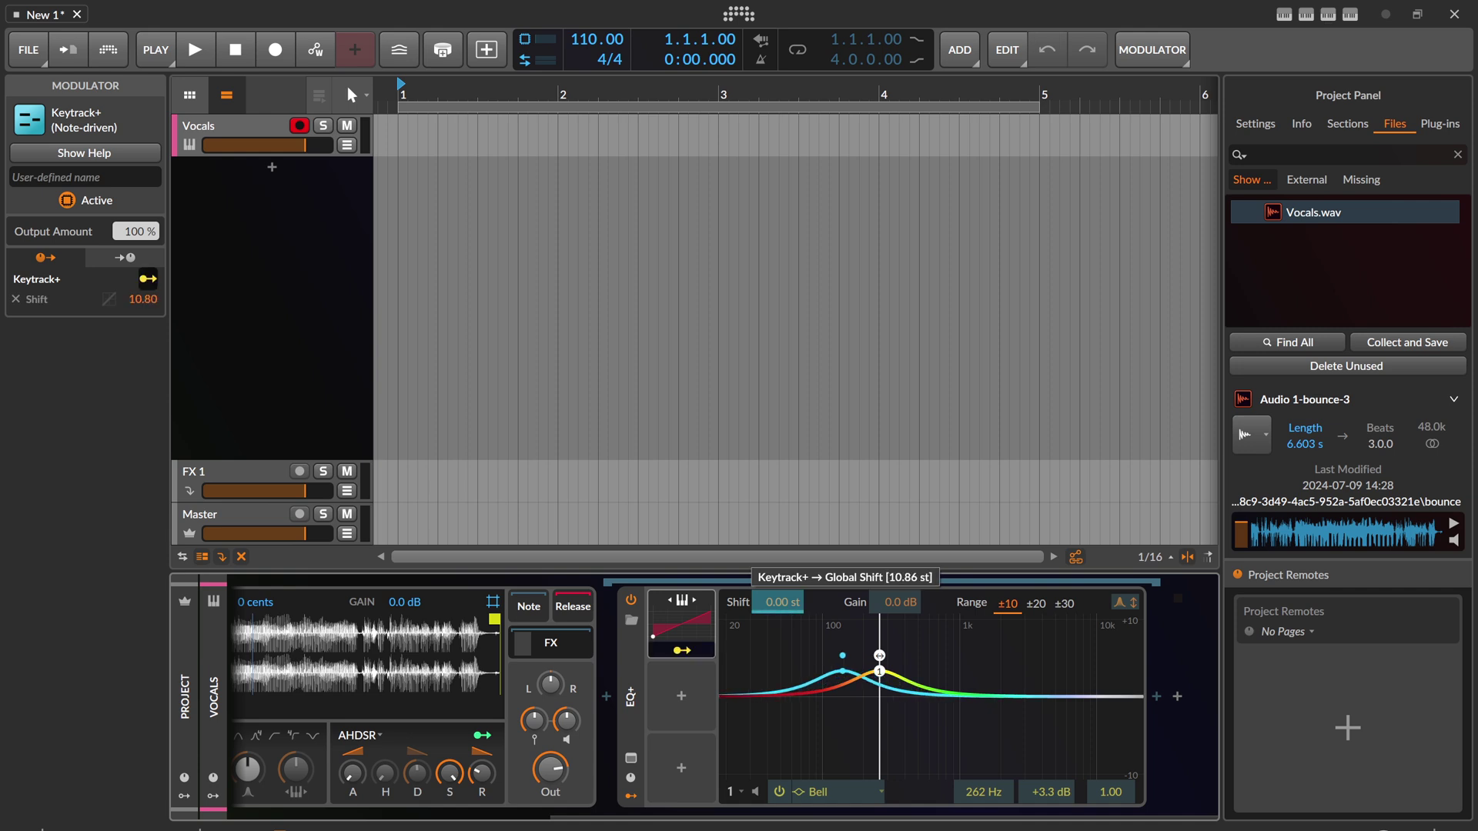
double_click(142, 298)
type("60")
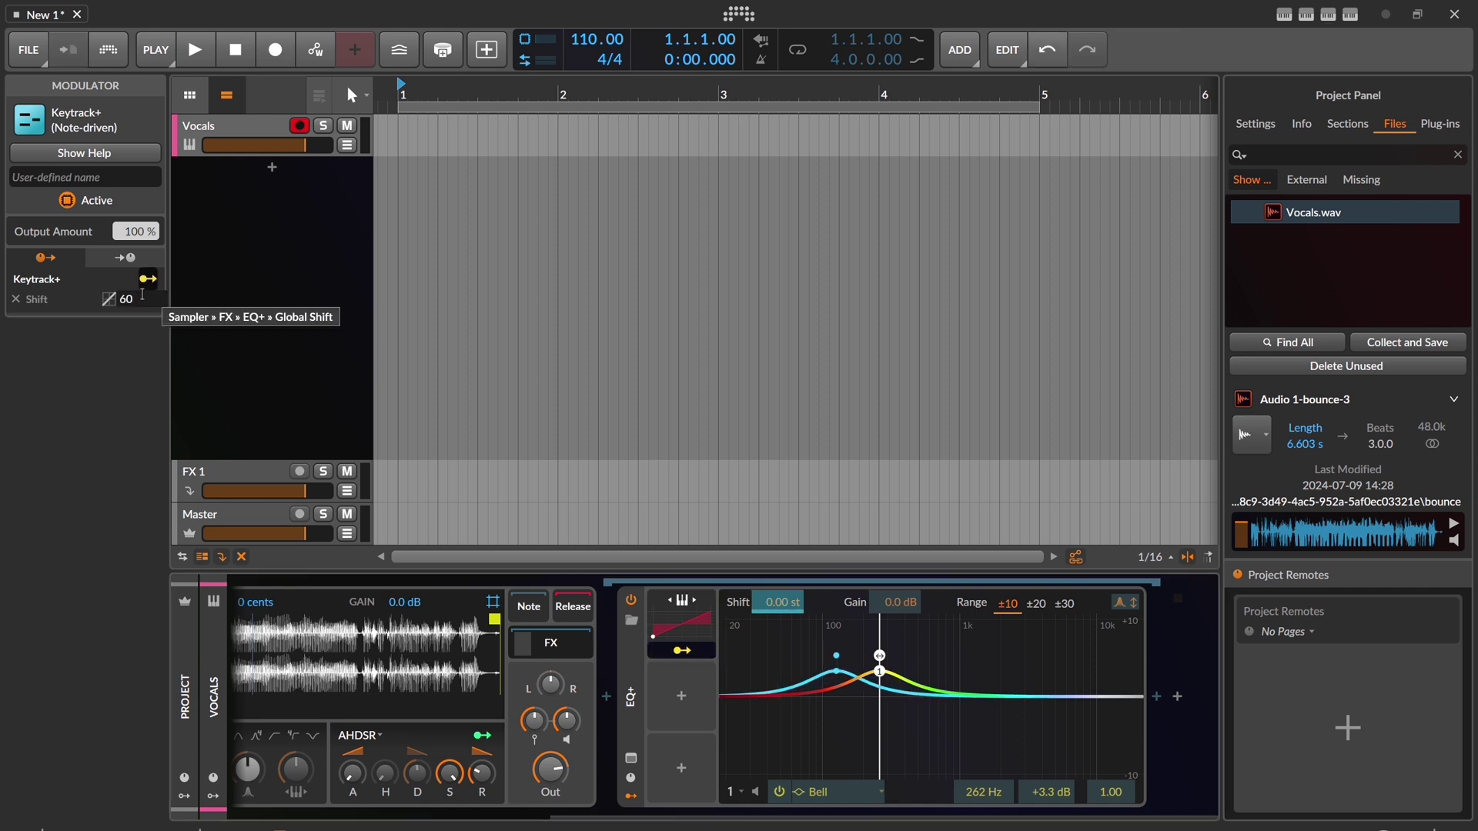
key("Return")
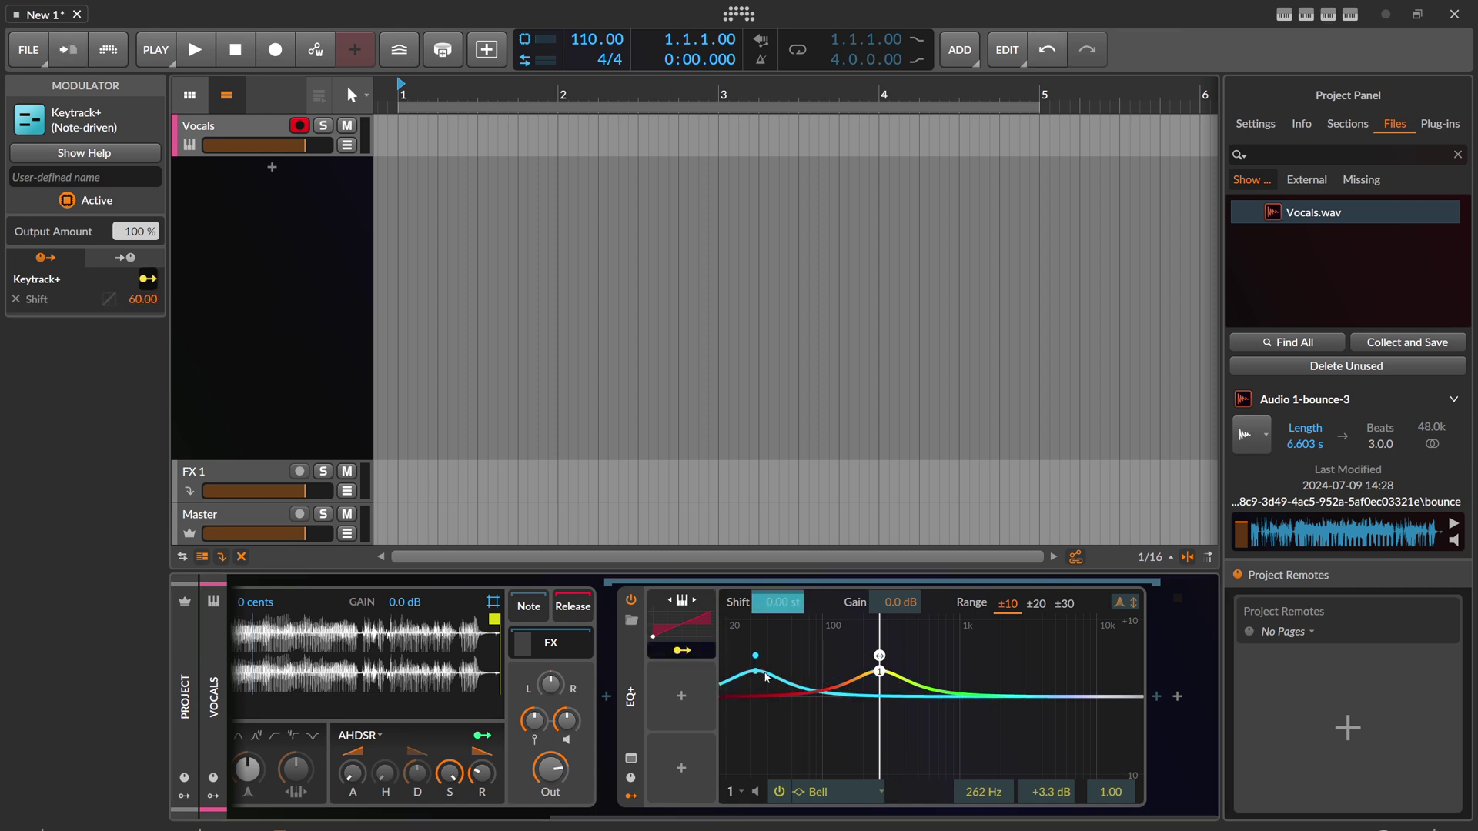
left_click(904, 714)
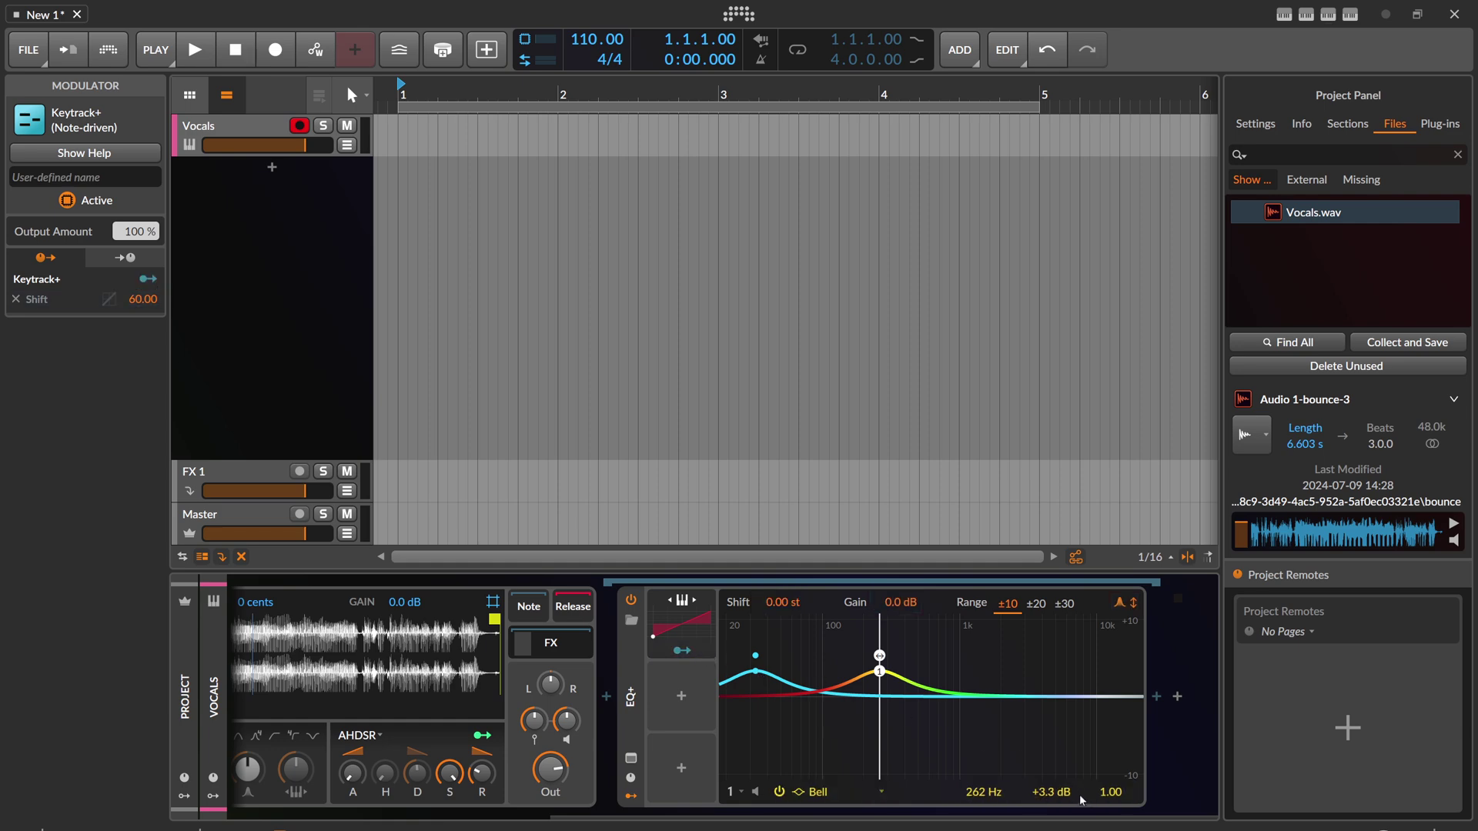
Narrow the EQ+ bell bands into +30.0 dB spikes with Q 6.61.
left_click_drag(1082, 800, 1048, 691)
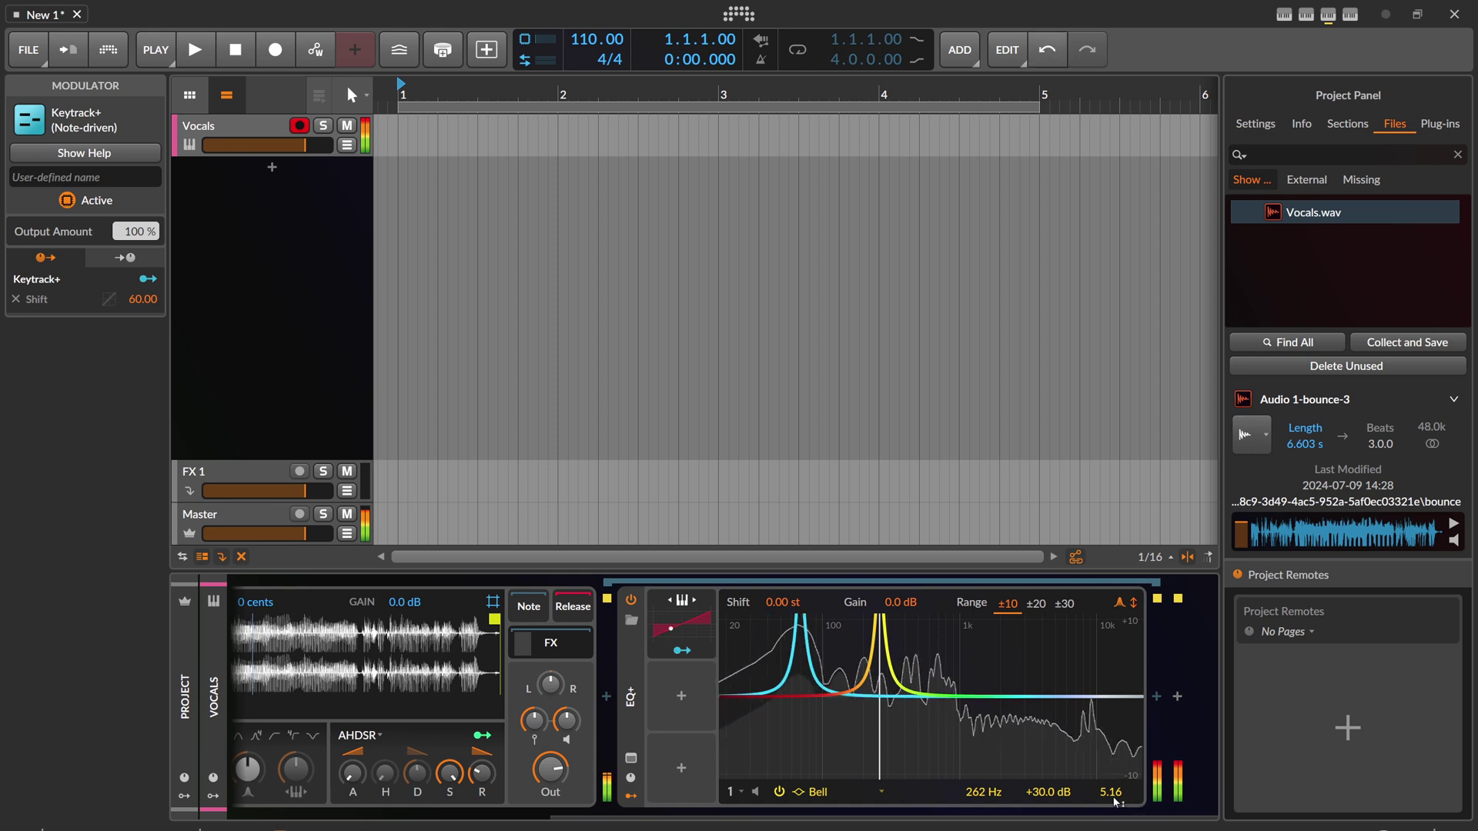
mouse_move(1111, 792)
left_mouse_down()
mouse_move(1111, 779)
mouse_move(1111, 799)
left_mouse_up()
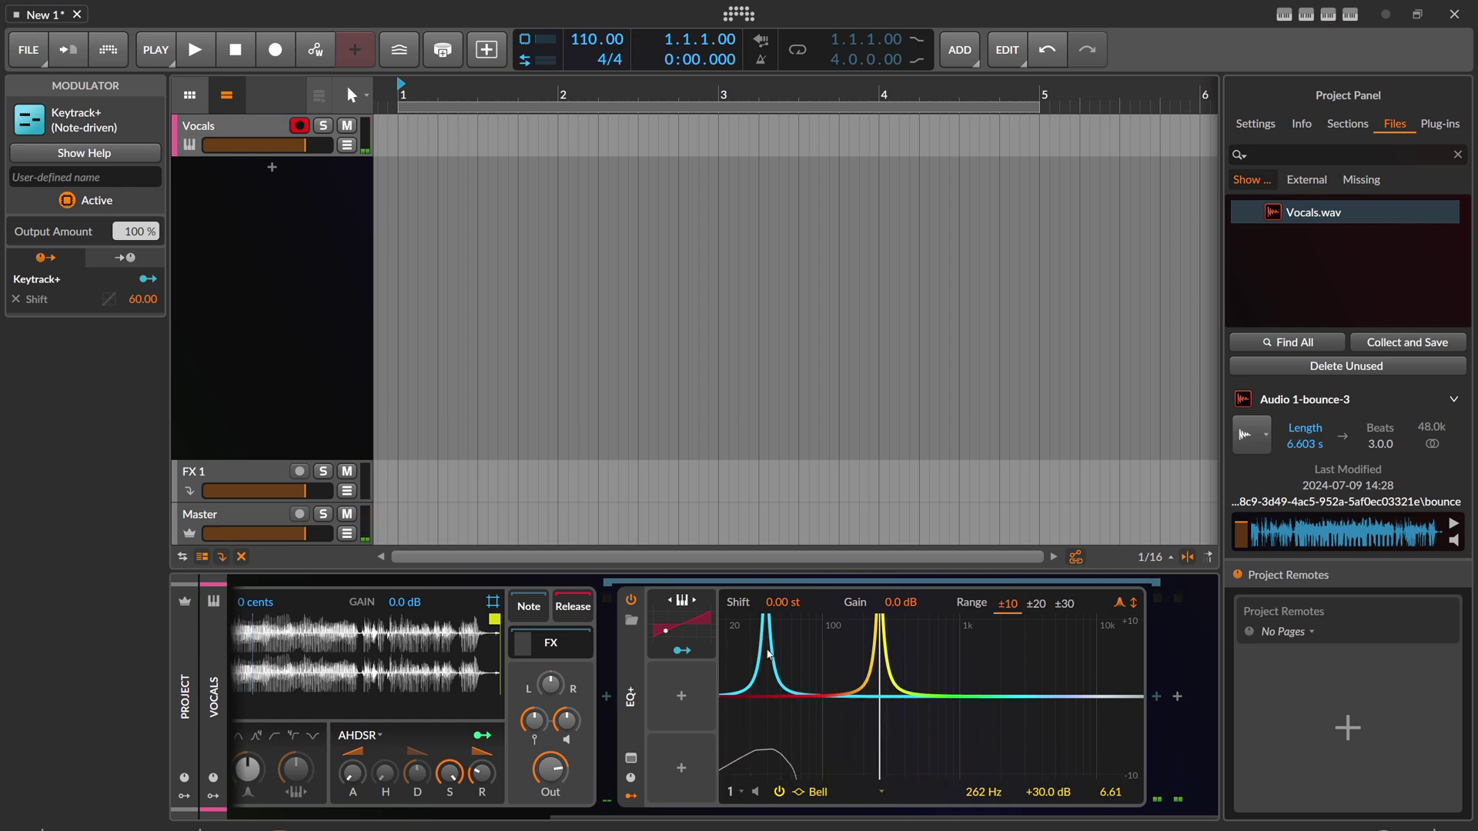
left_click(1156, 697)
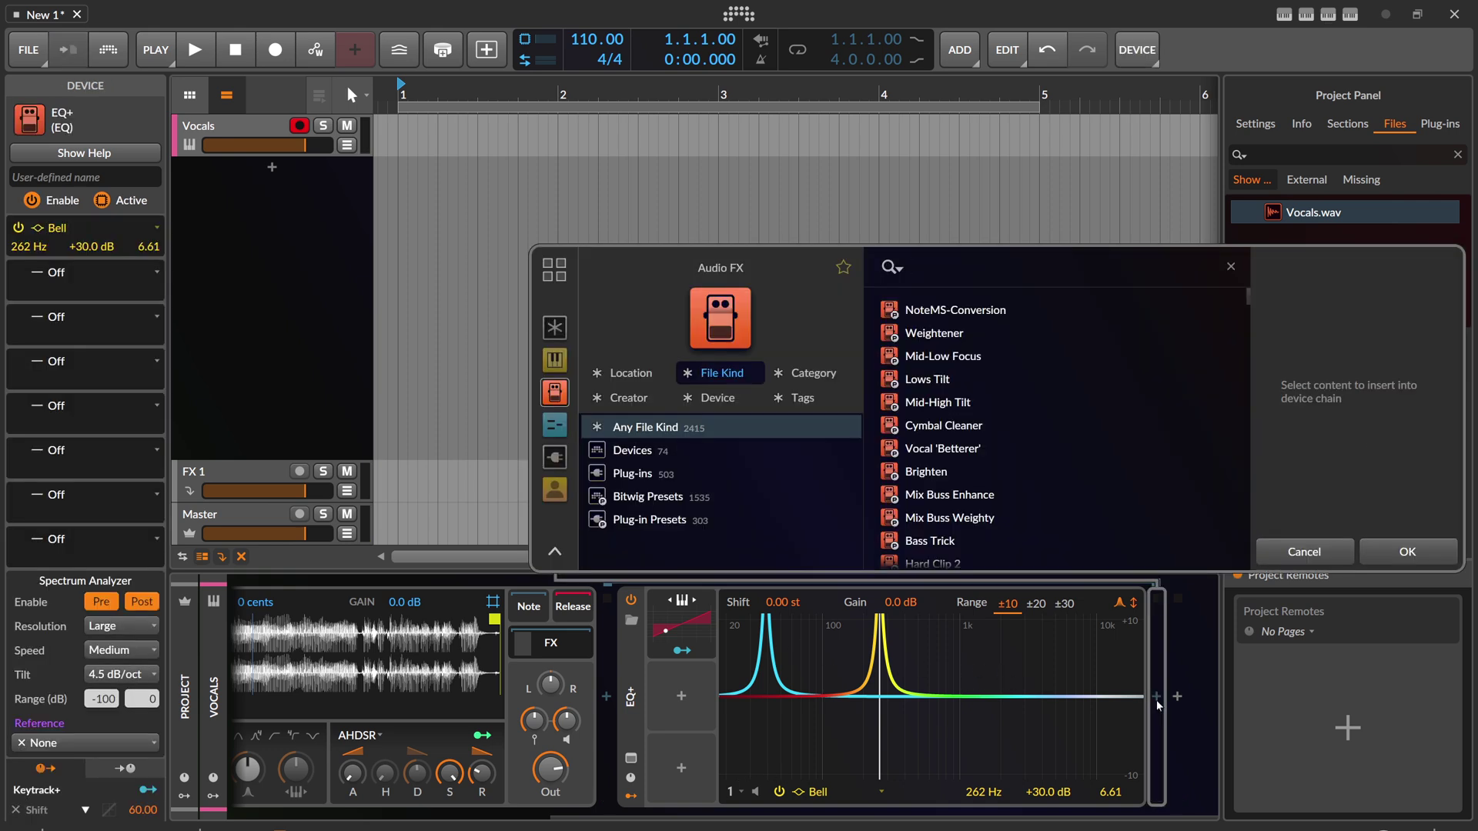
Insert the Over distortion device right after EQ+.
type("over")
scroll(999, 524, "down", 1)
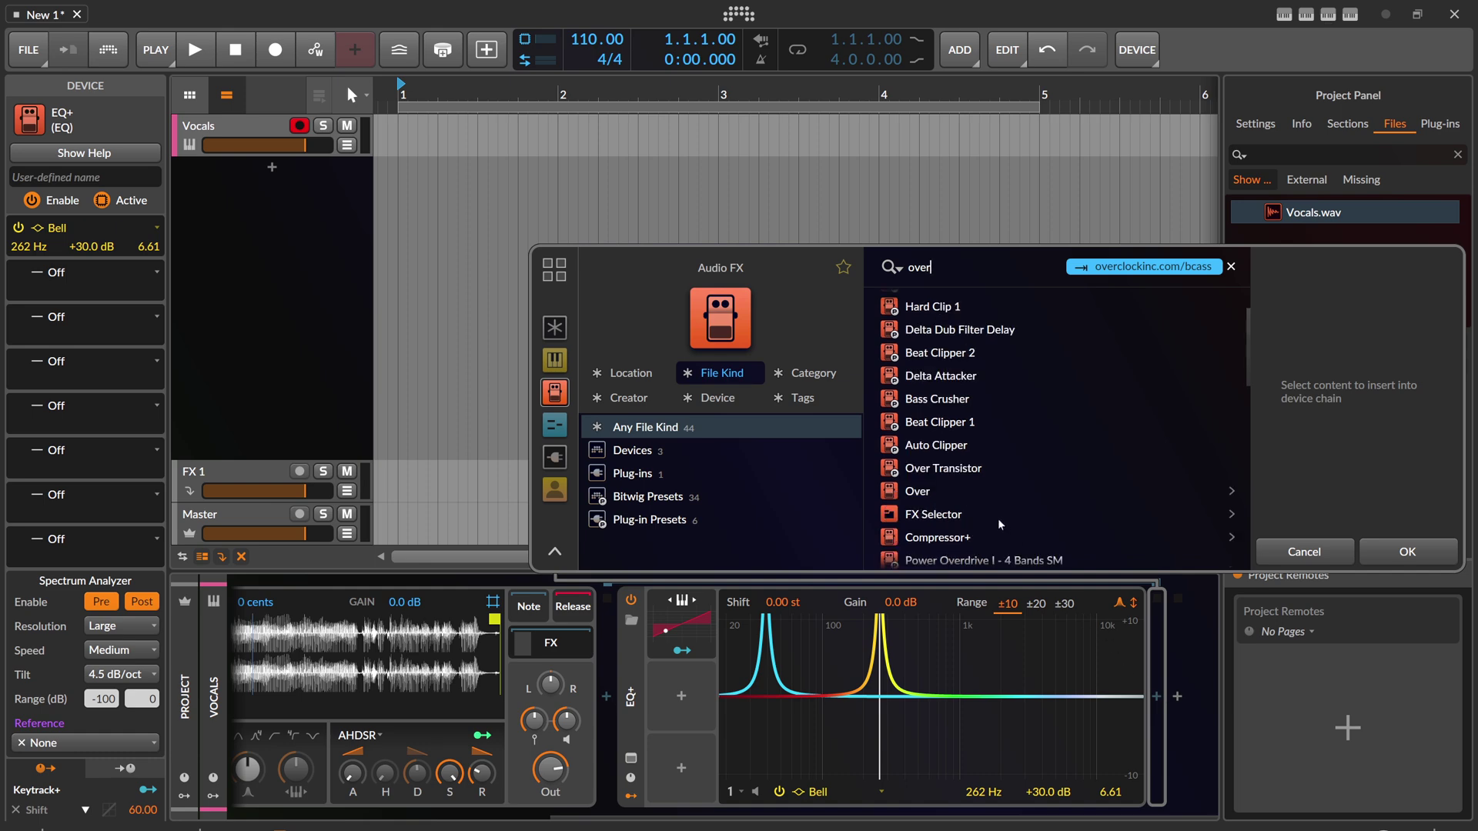
double_click(917, 498)
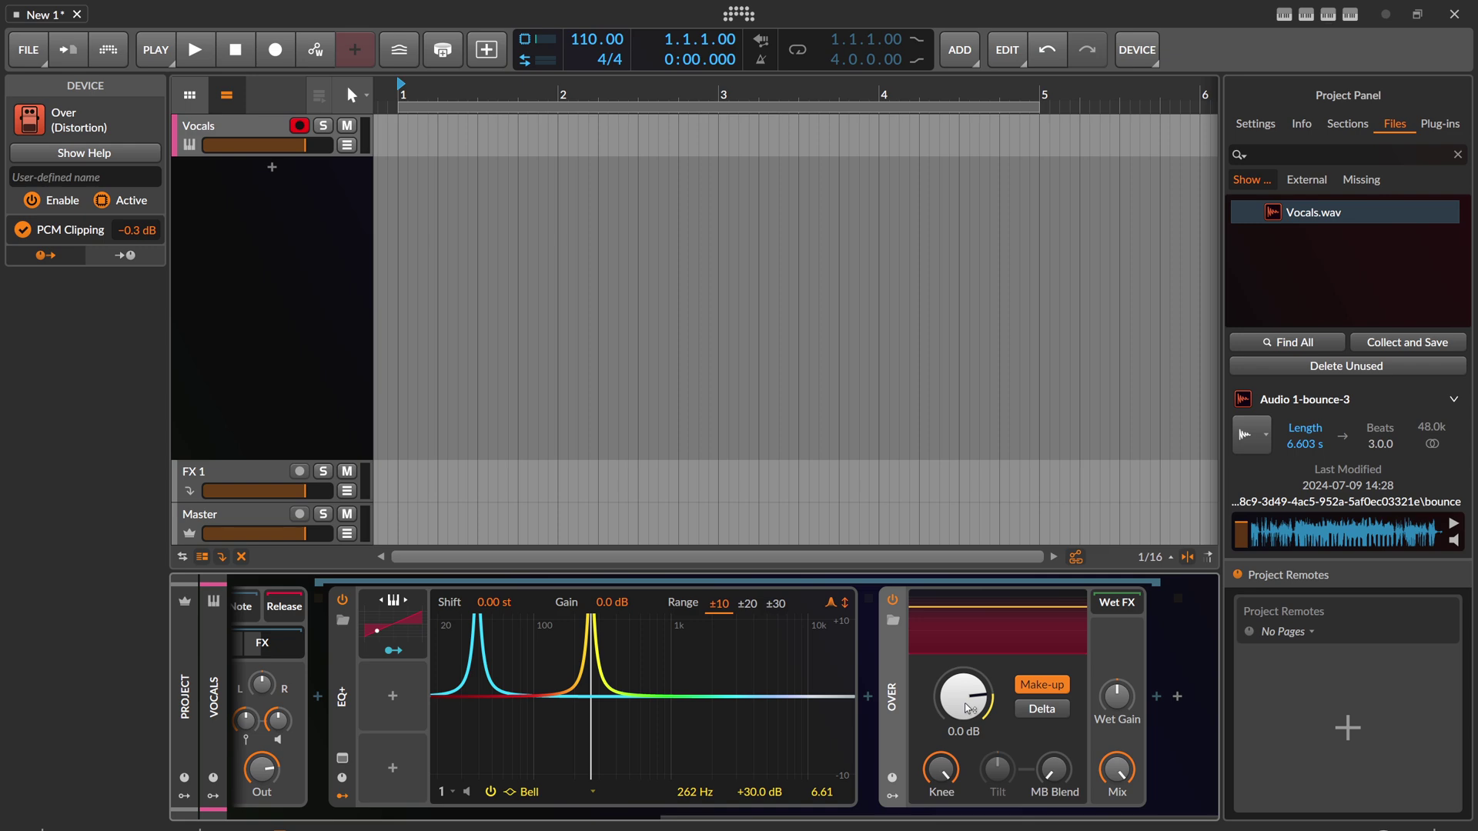
Set Over's drive to -3.7 dB and lower the 262 Hz EQ+ band to +14.3 dB.
left_click_drag(968, 709, 969, 716)
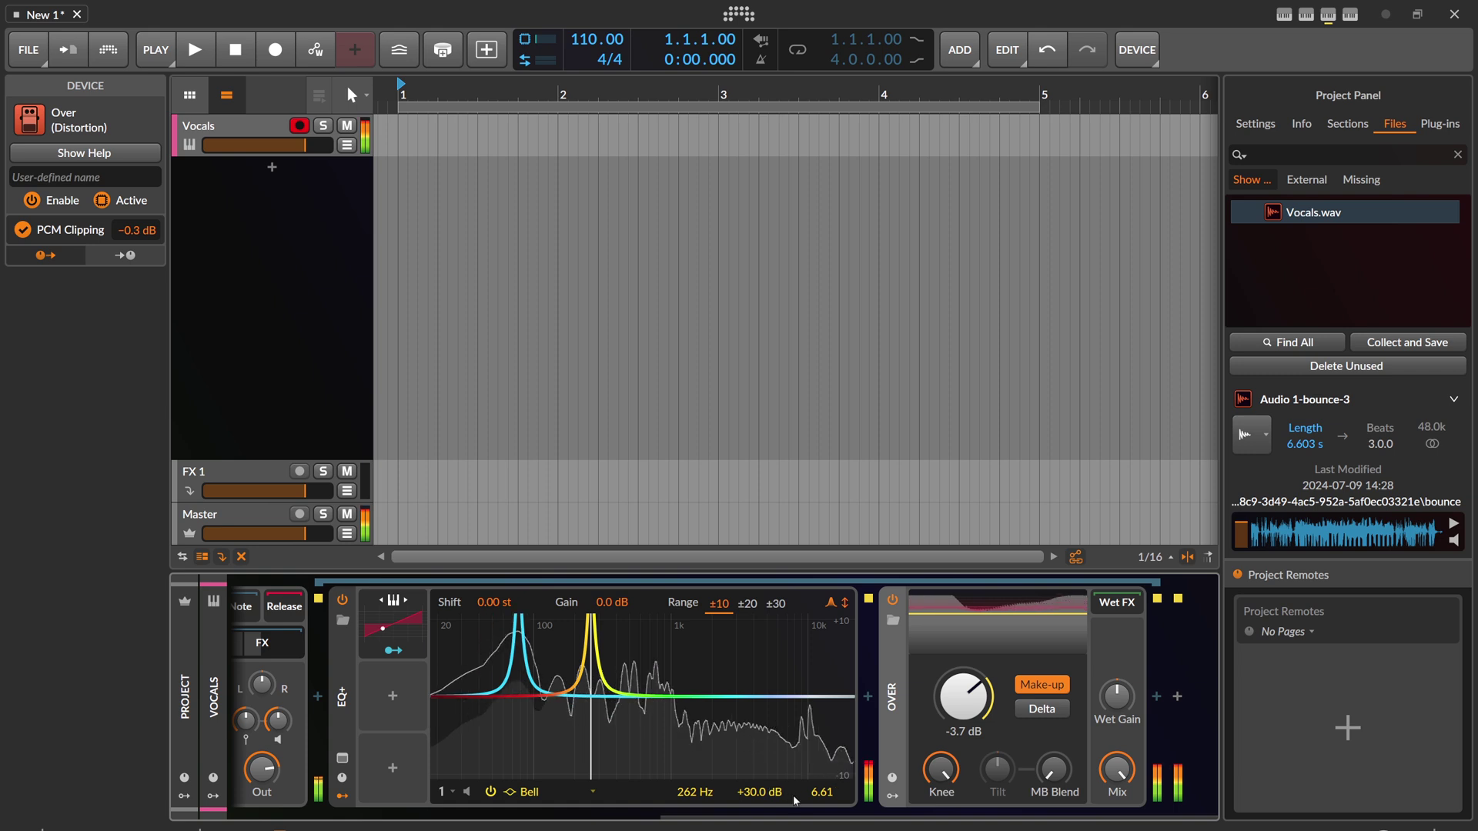
left_click_drag(795, 800, 795, 824)
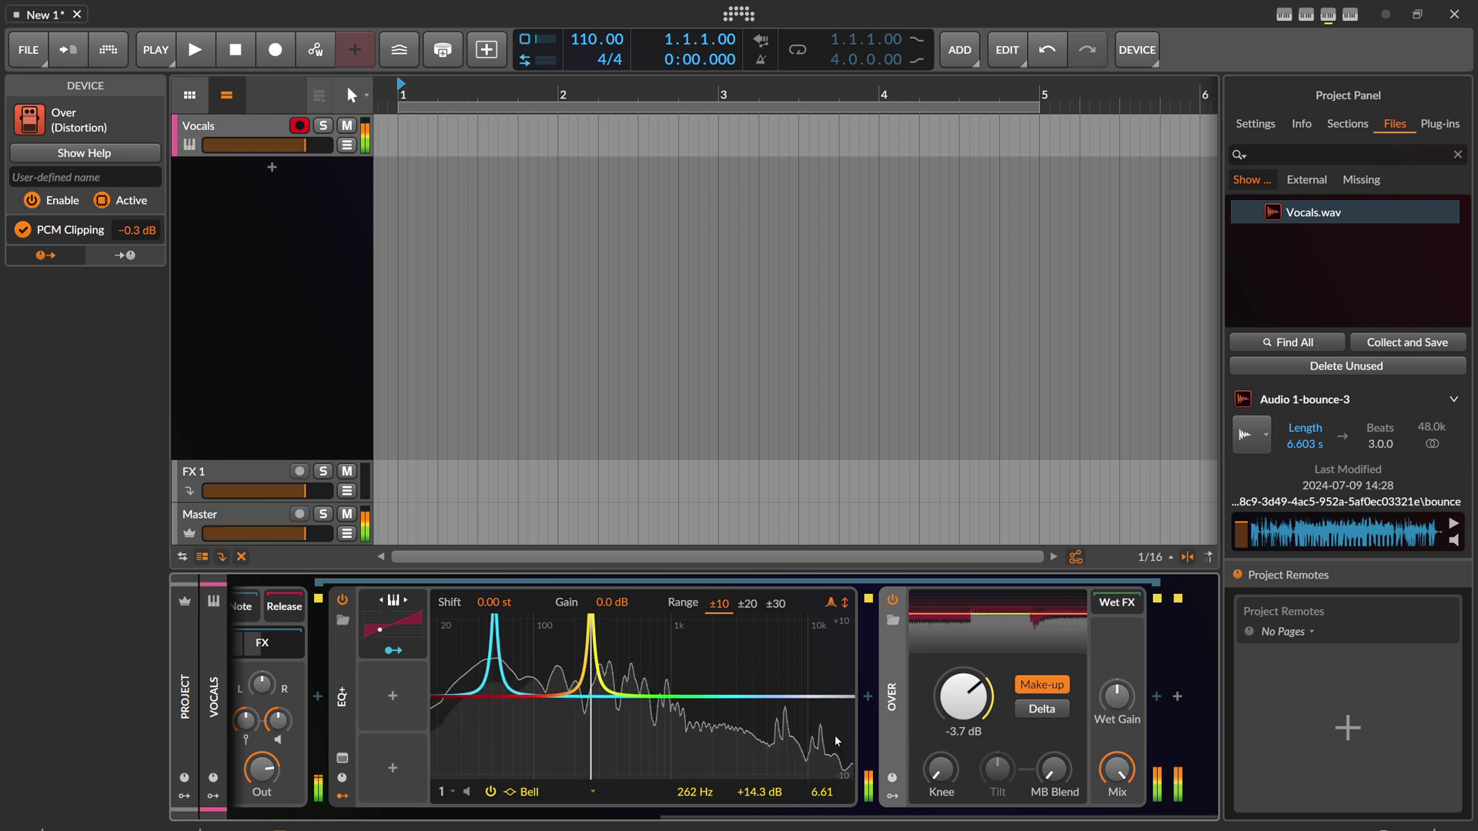
scroll(400, 761, "up", 5)
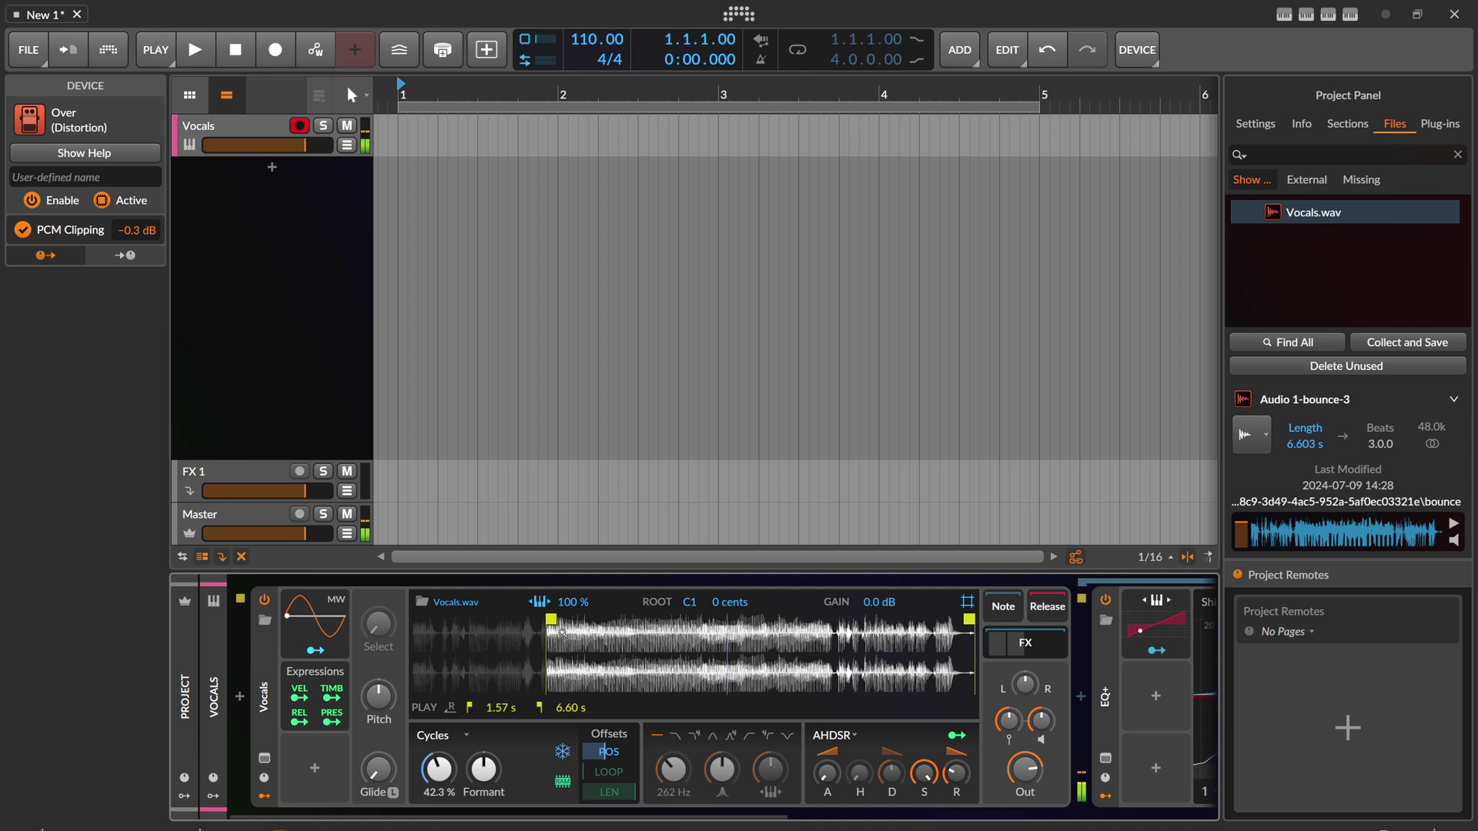
Undo the last change, delete the Expressions modulator and add a Ramp modulator.
key("ctrl+z")
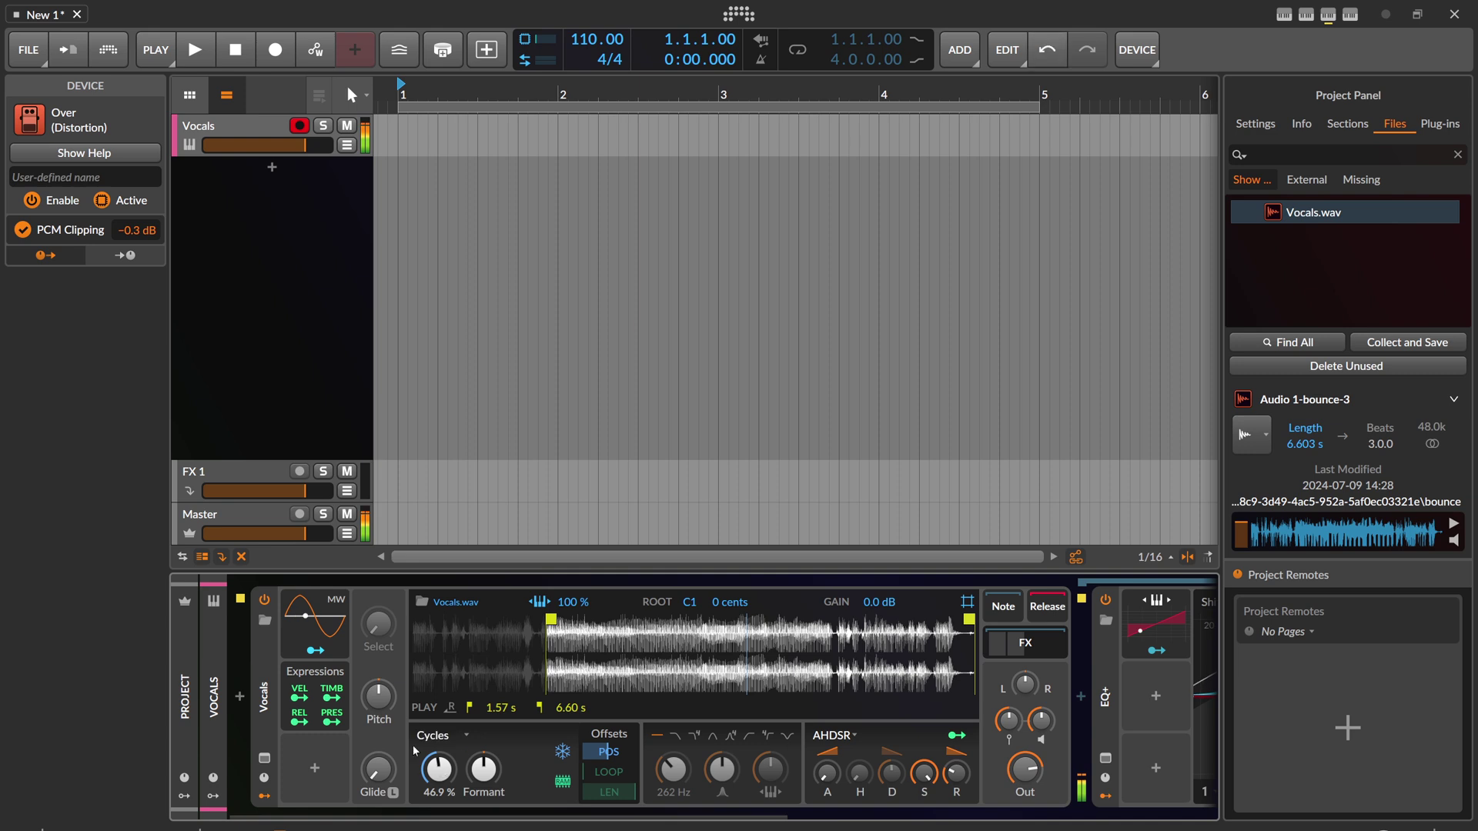
left_click(329, 679)
key("Delete")
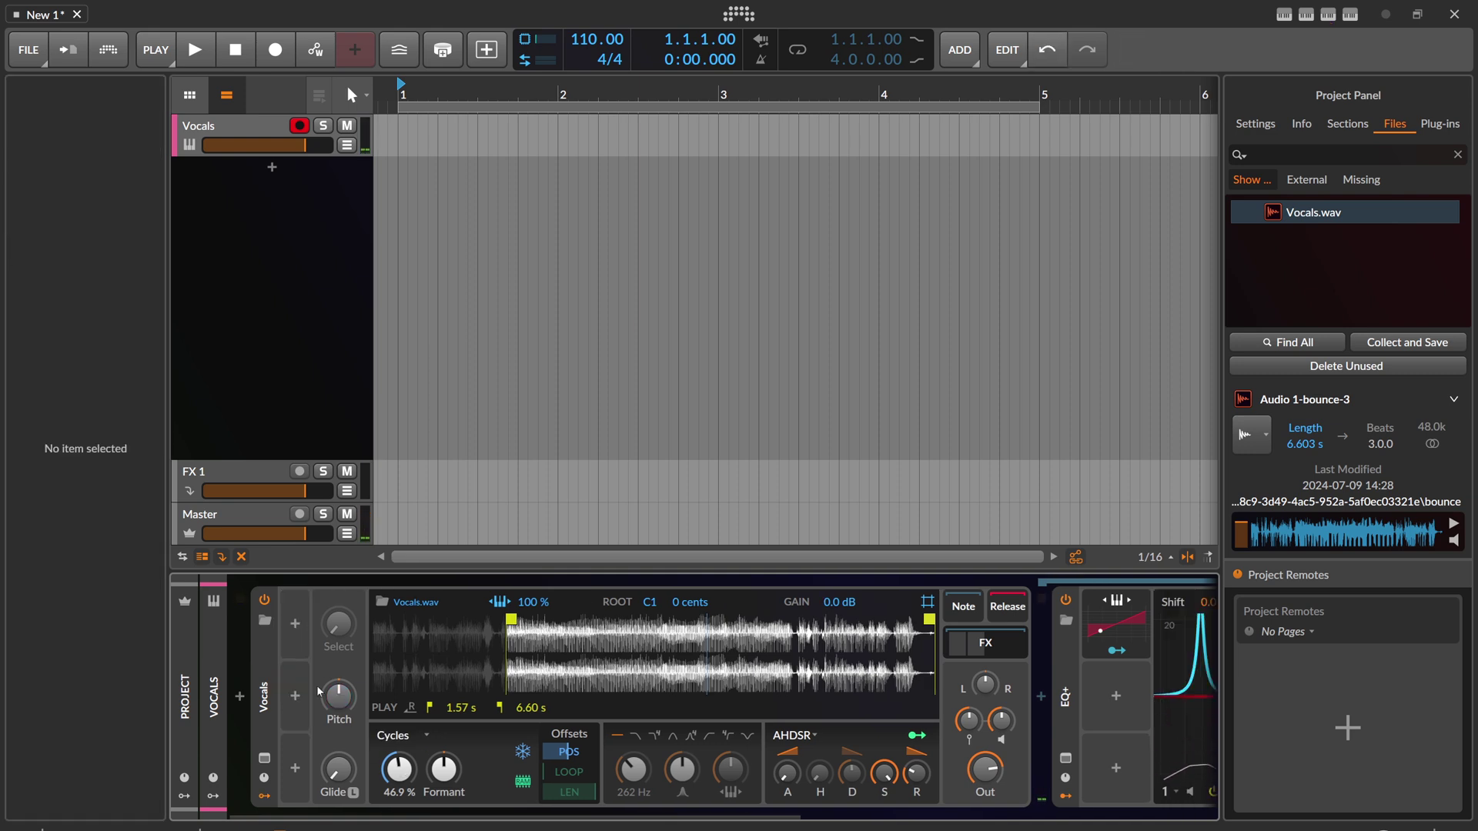
left_click(296, 627)
type("seg")
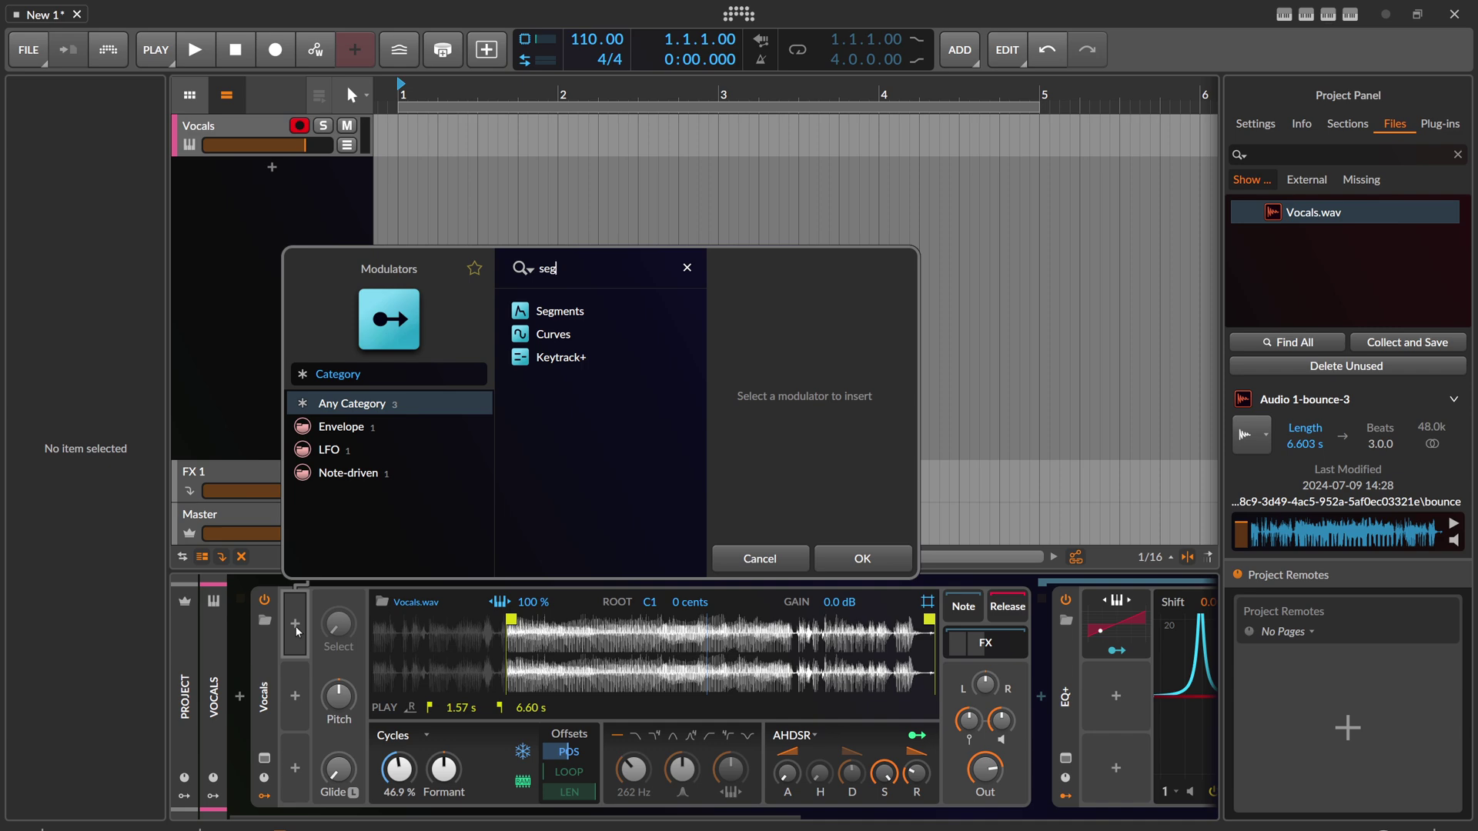
key("BackSpace")
key("BackSpace")
key("BackSpace")
type("ram")
key("Down")
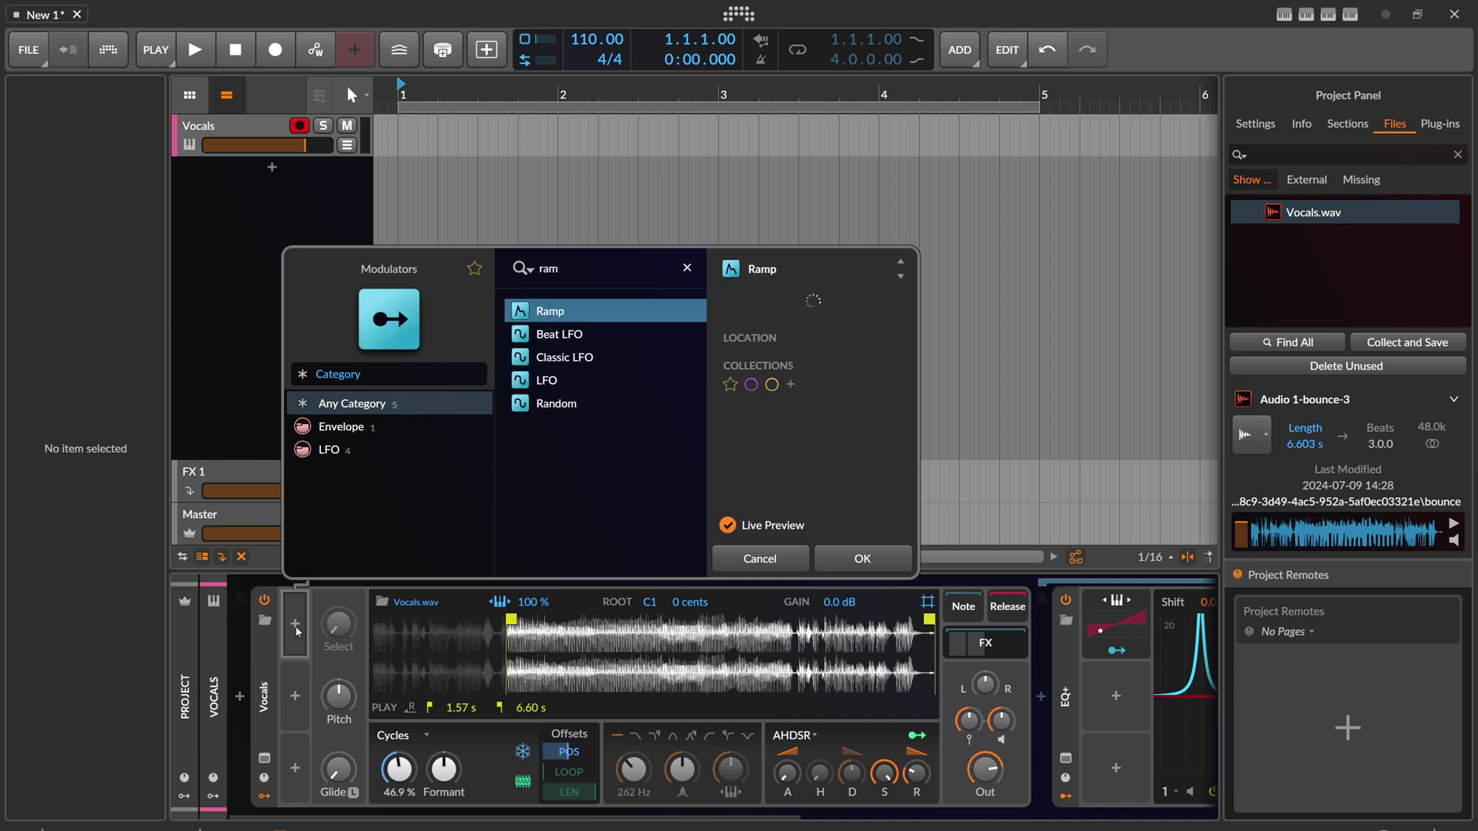
key("Return")
Map the Ramp to the position offset, set Cycles to 0.00 % and sample start to 43.9 ms.
left_click(322, 652)
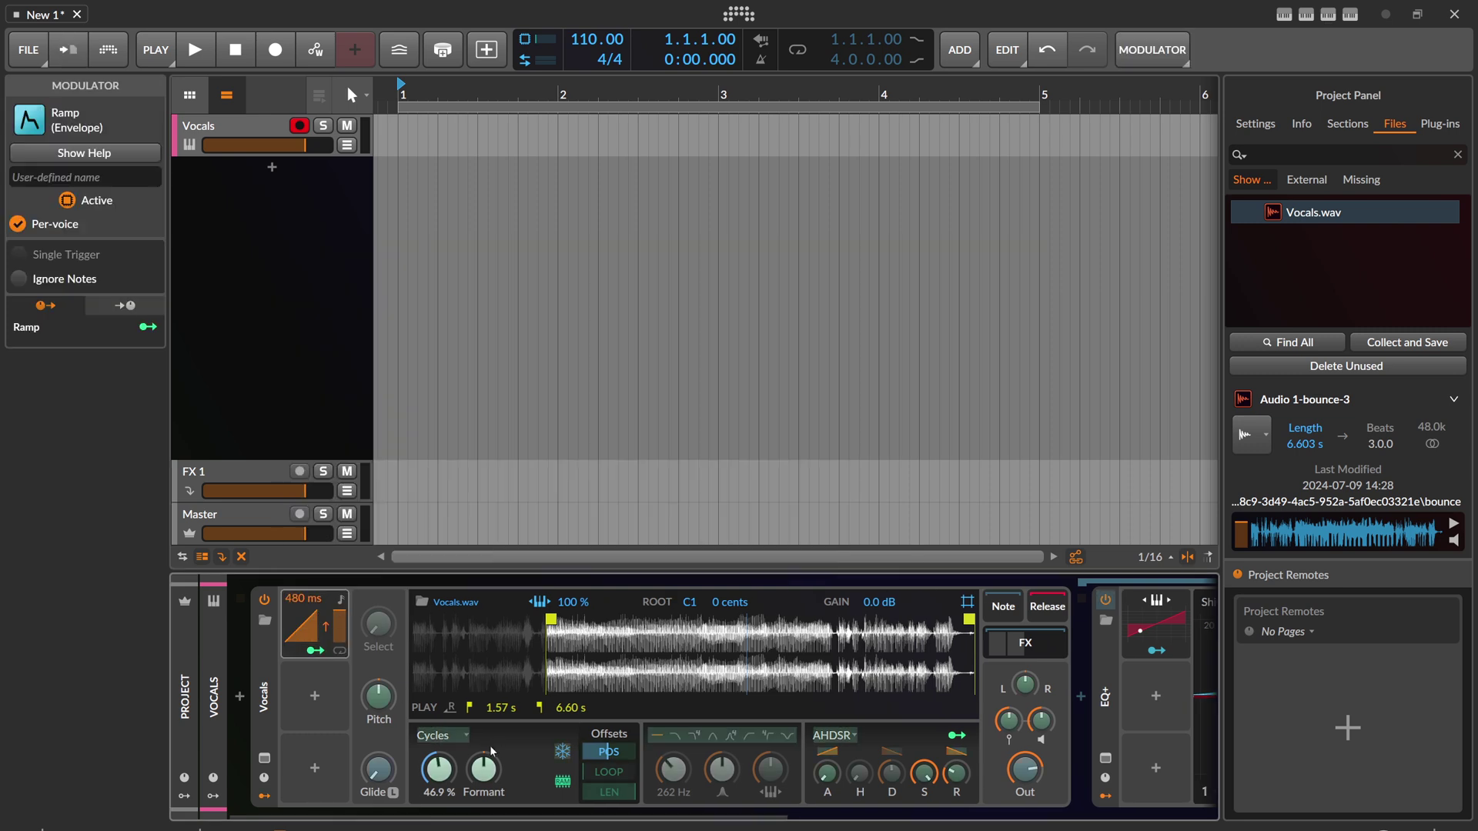
left_click_drag(440, 770, 440, 764)
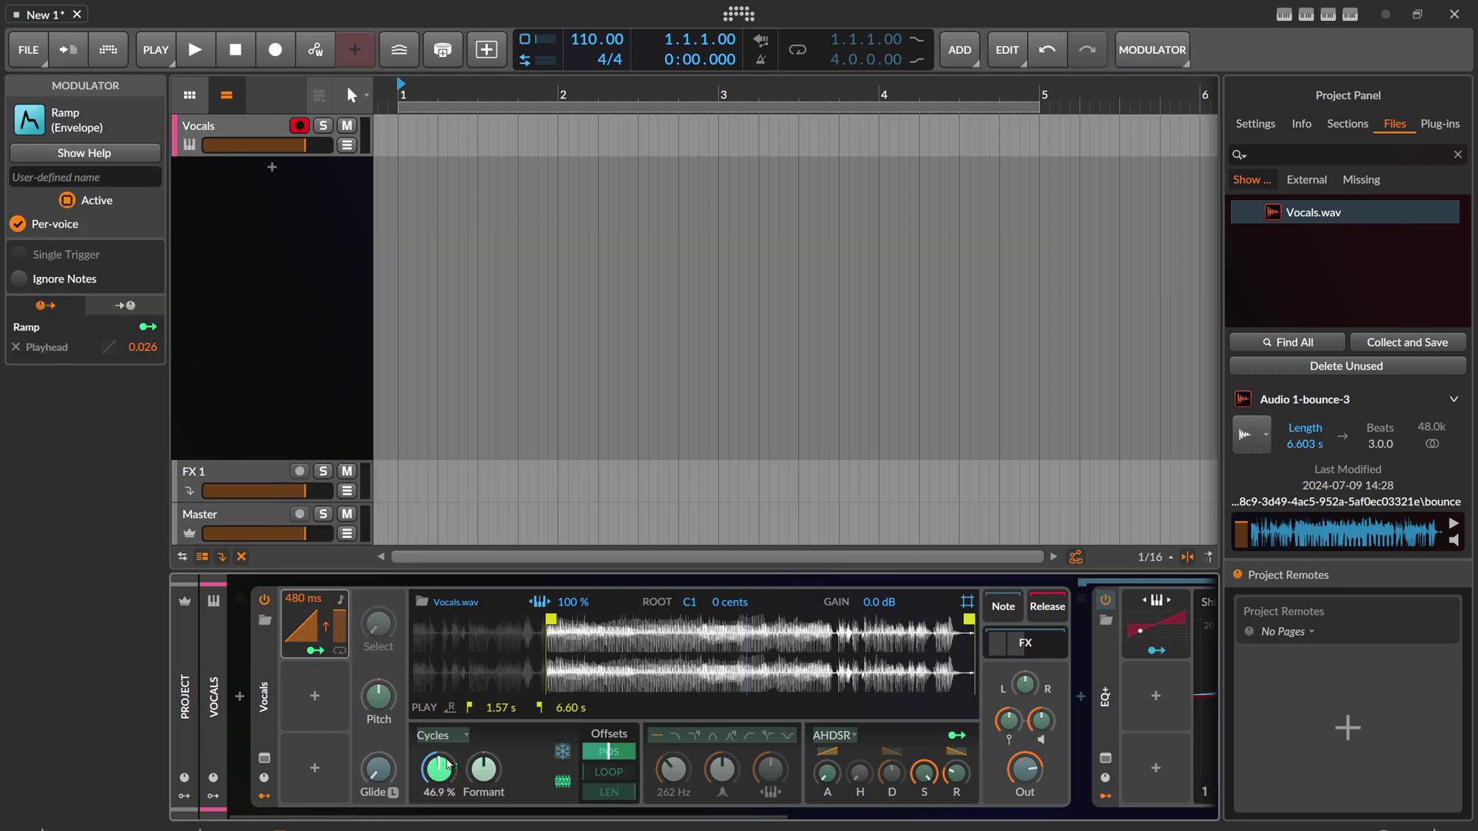
left_click_drag(608, 753, 609, 749)
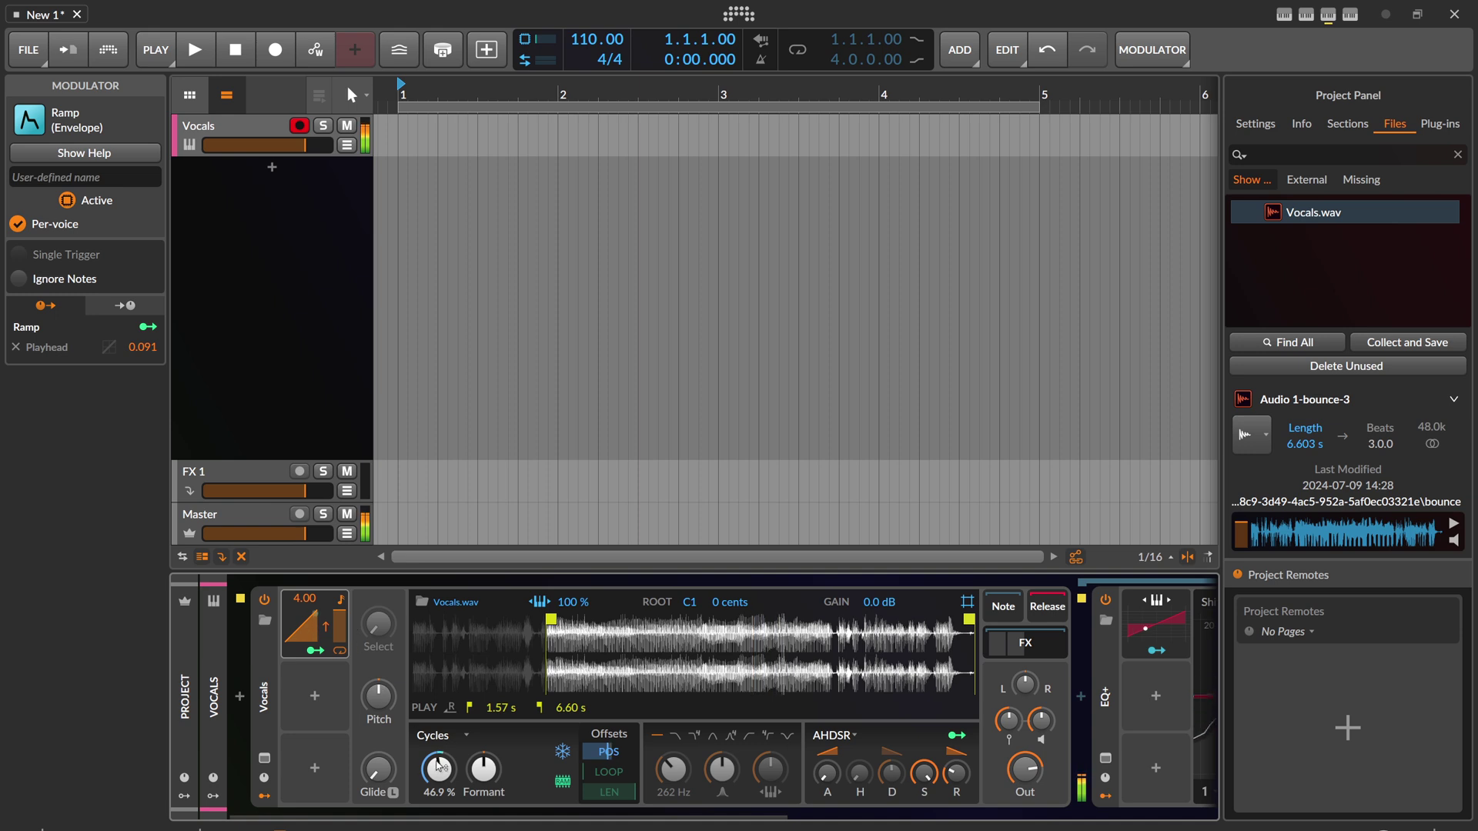
left_click_drag(439, 765, 413, 740)
left_click(315, 651)
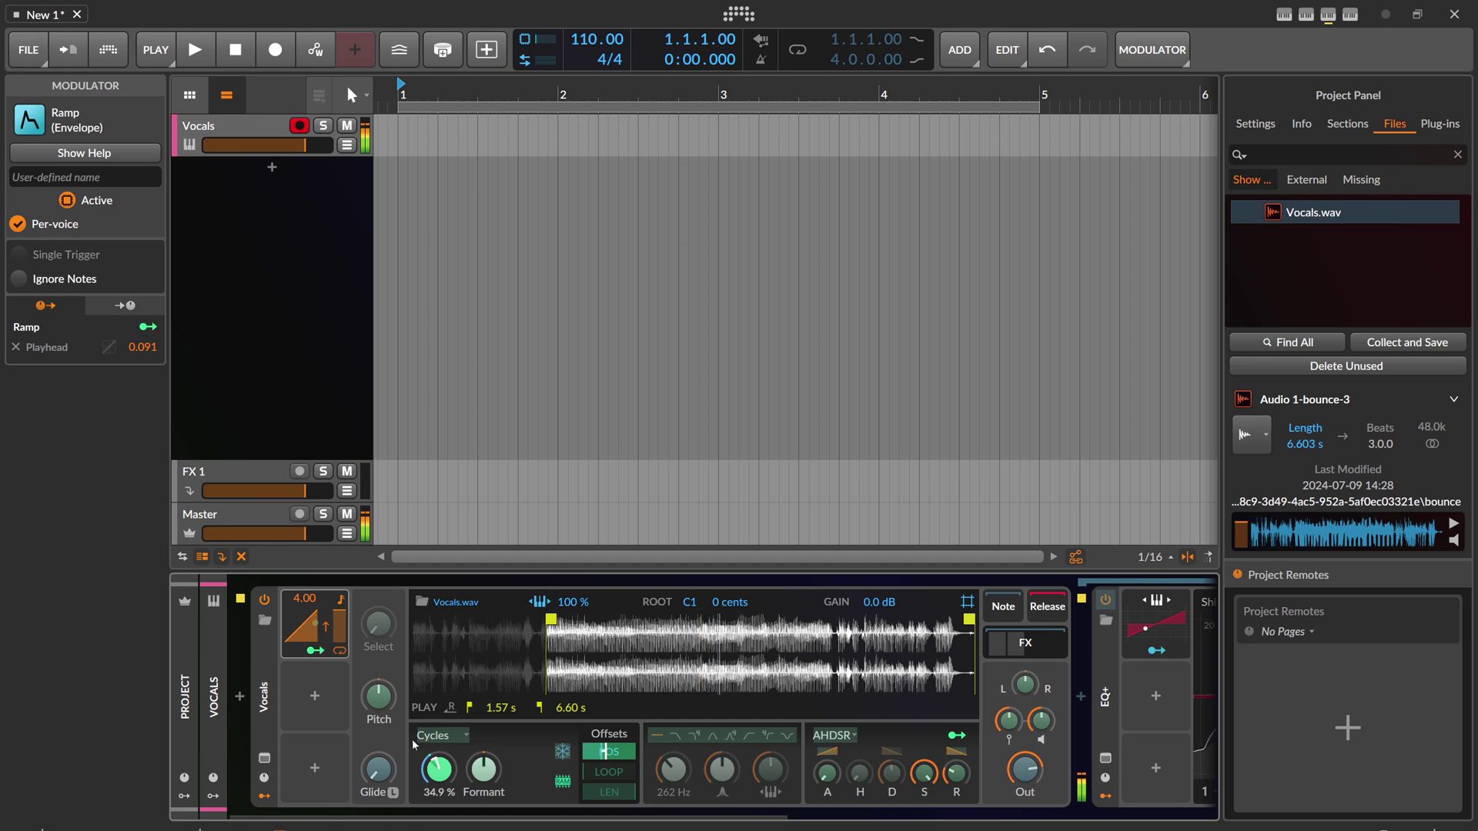
left_click_drag(605, 752, 604, 746)
key("Escape")
left_click_drag(438, 768, 438, 816)
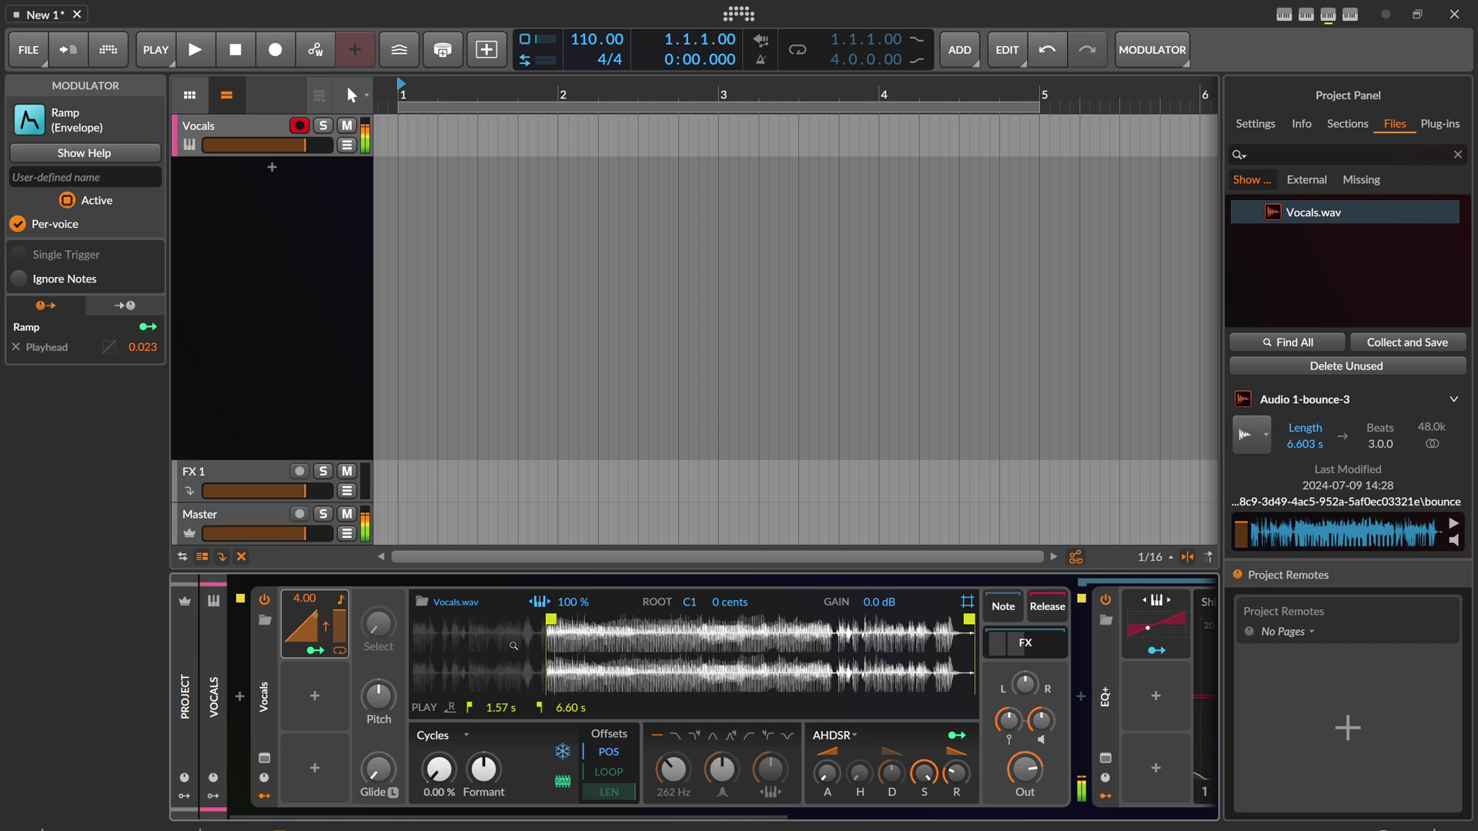
left_click_drag(548, 623, 419, 631)
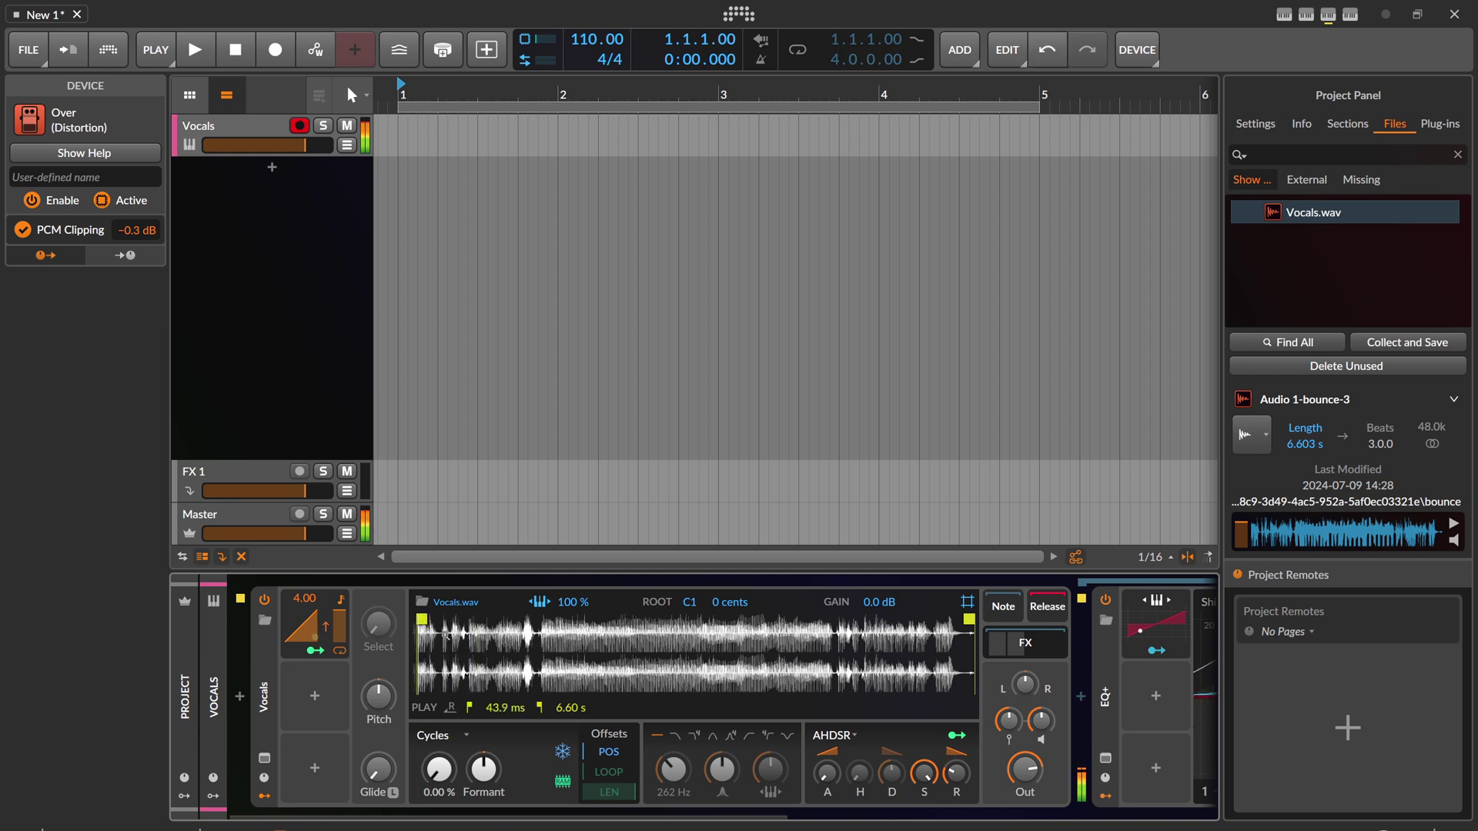
Lower the 262 Hz band to +8.0 dB and add a narrow boosted band 2 at C4 (523 Hz).
scroll(596, 763, "right", 5)
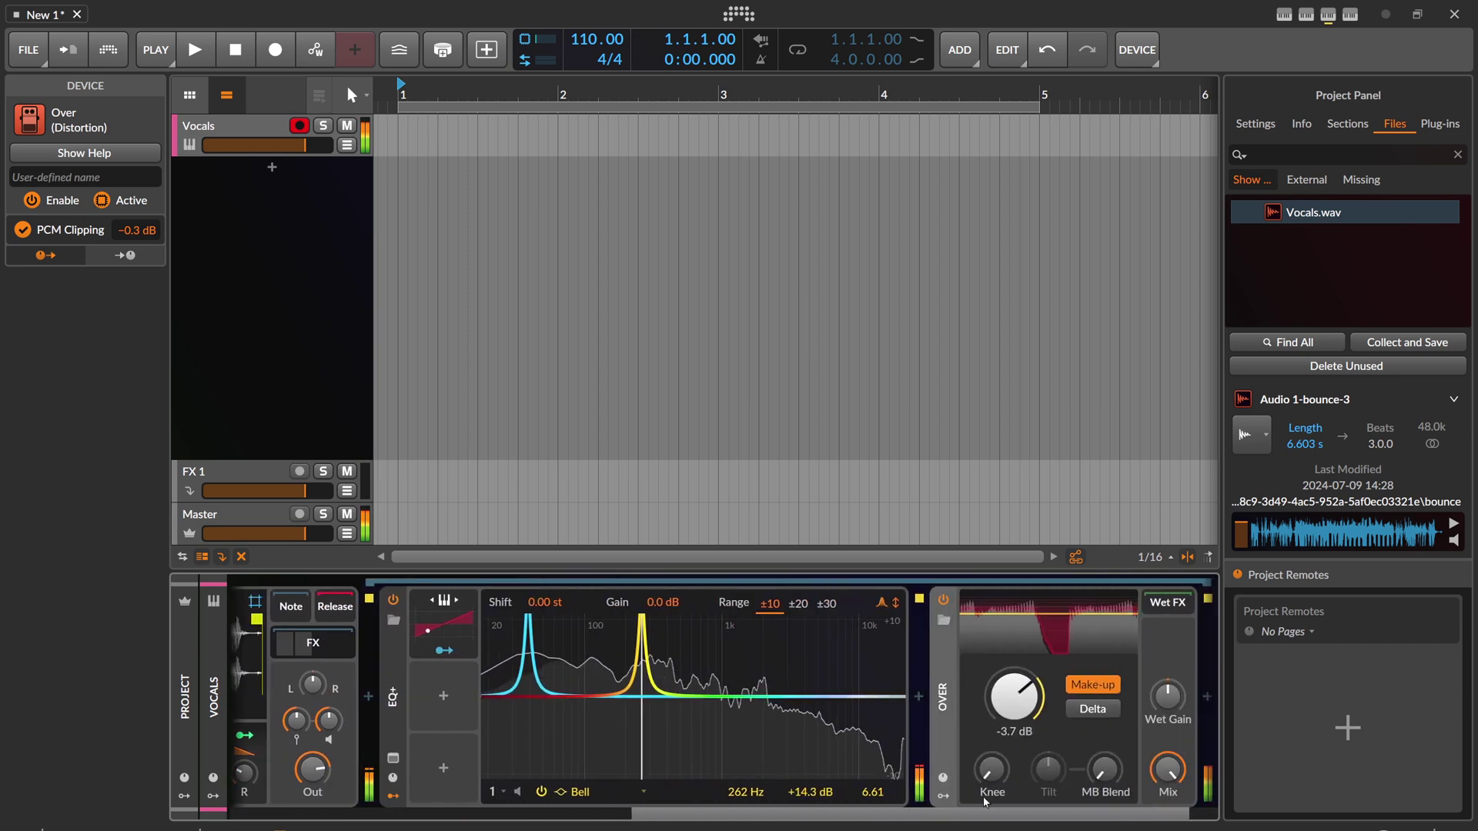
left_click_drag(591, 615, 591, 651)
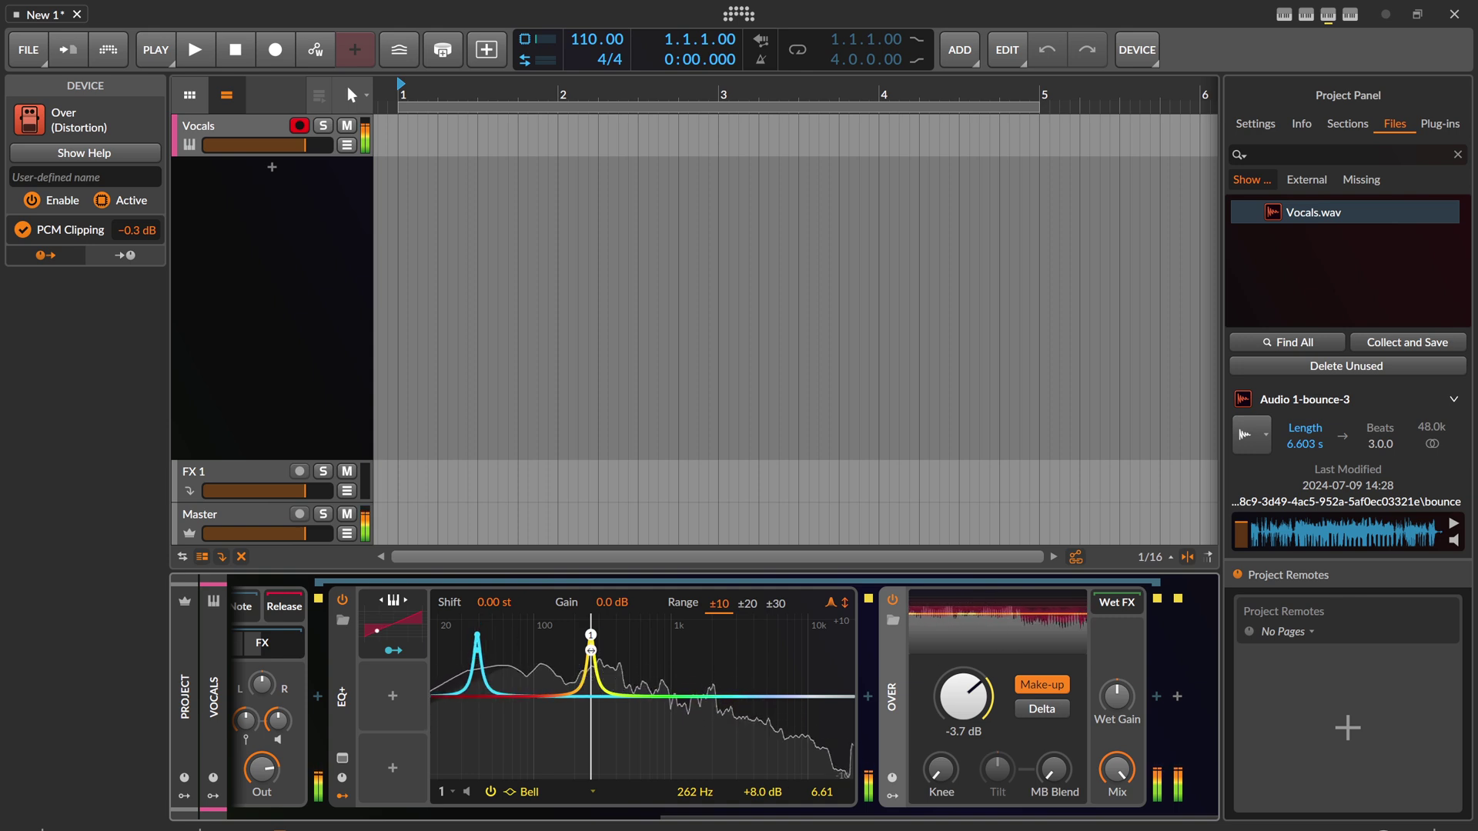
double_click(636, 684)
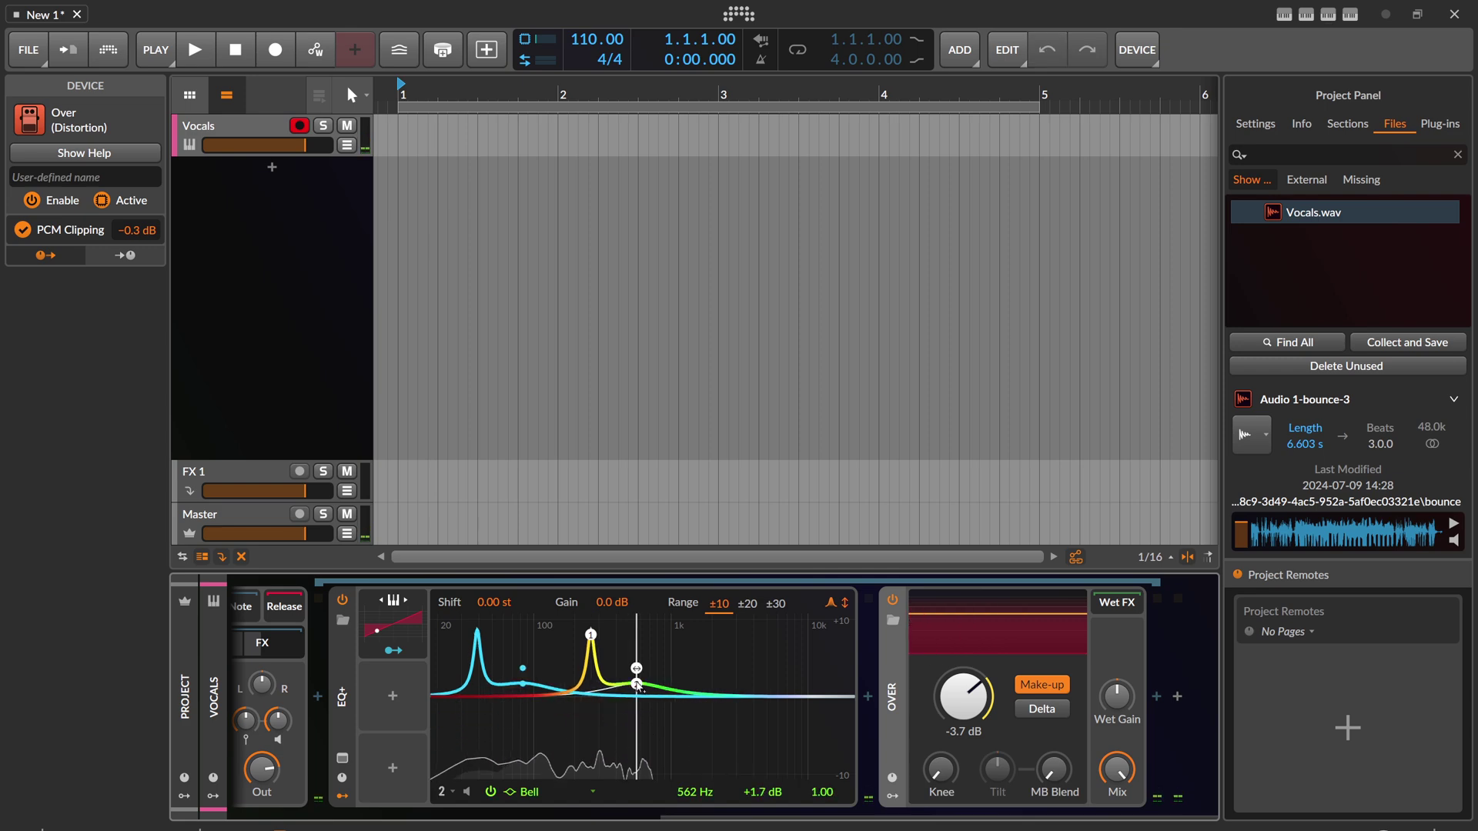
double_click(697, 791)
type("C")
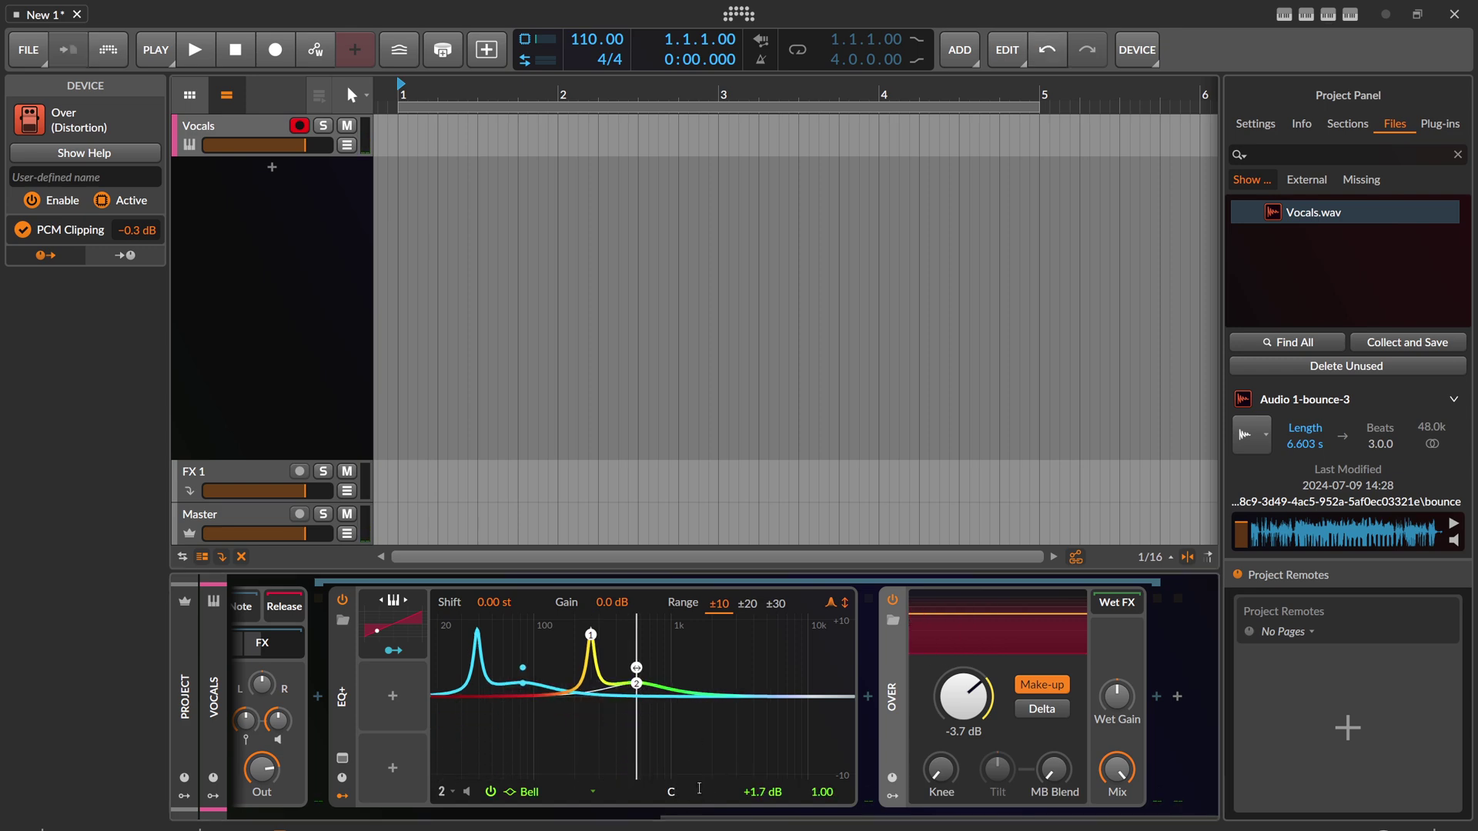
type("4")
key("Return")
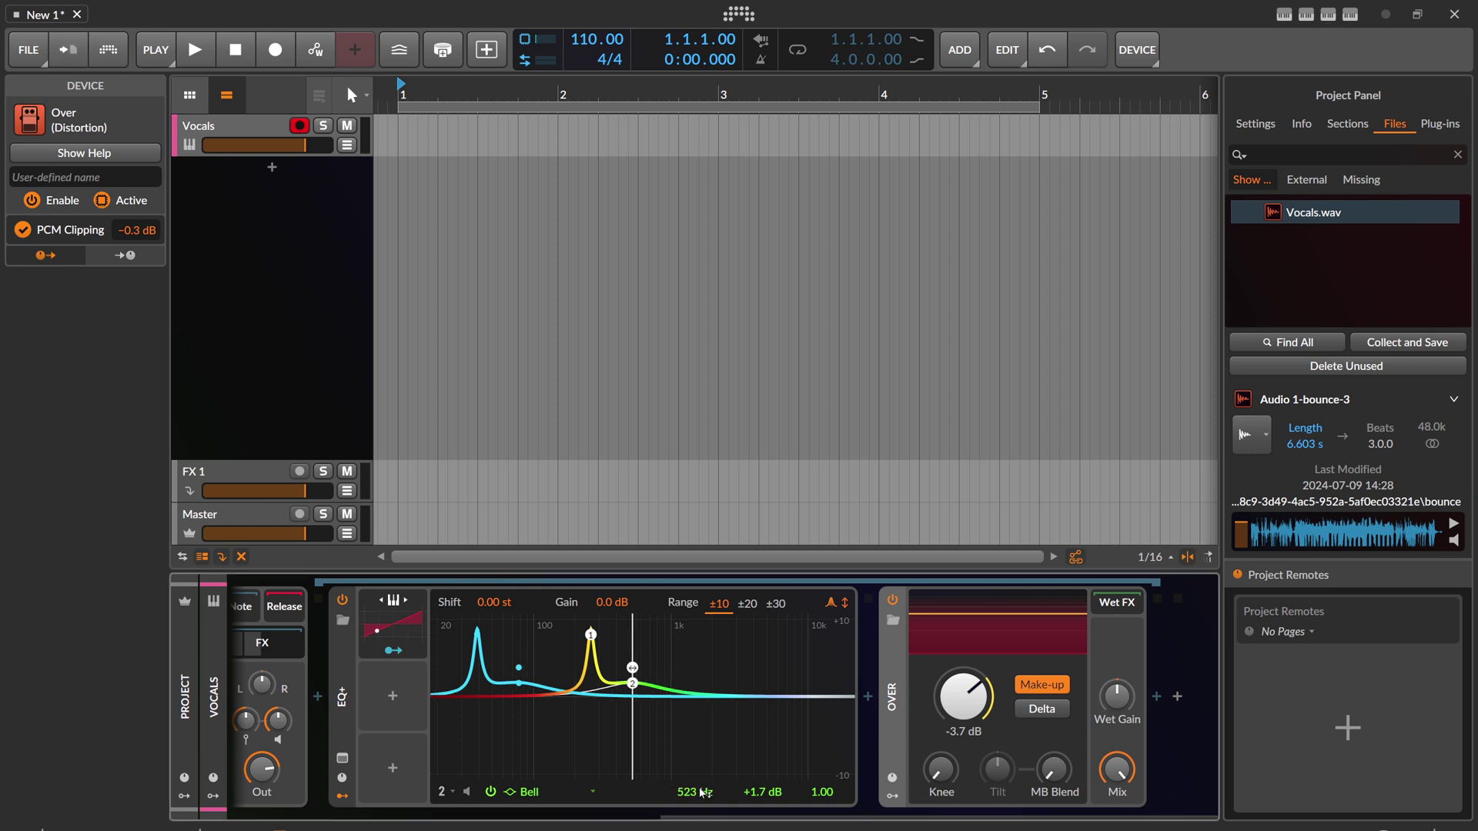
left_click_drag(821, 792, 822, 692)
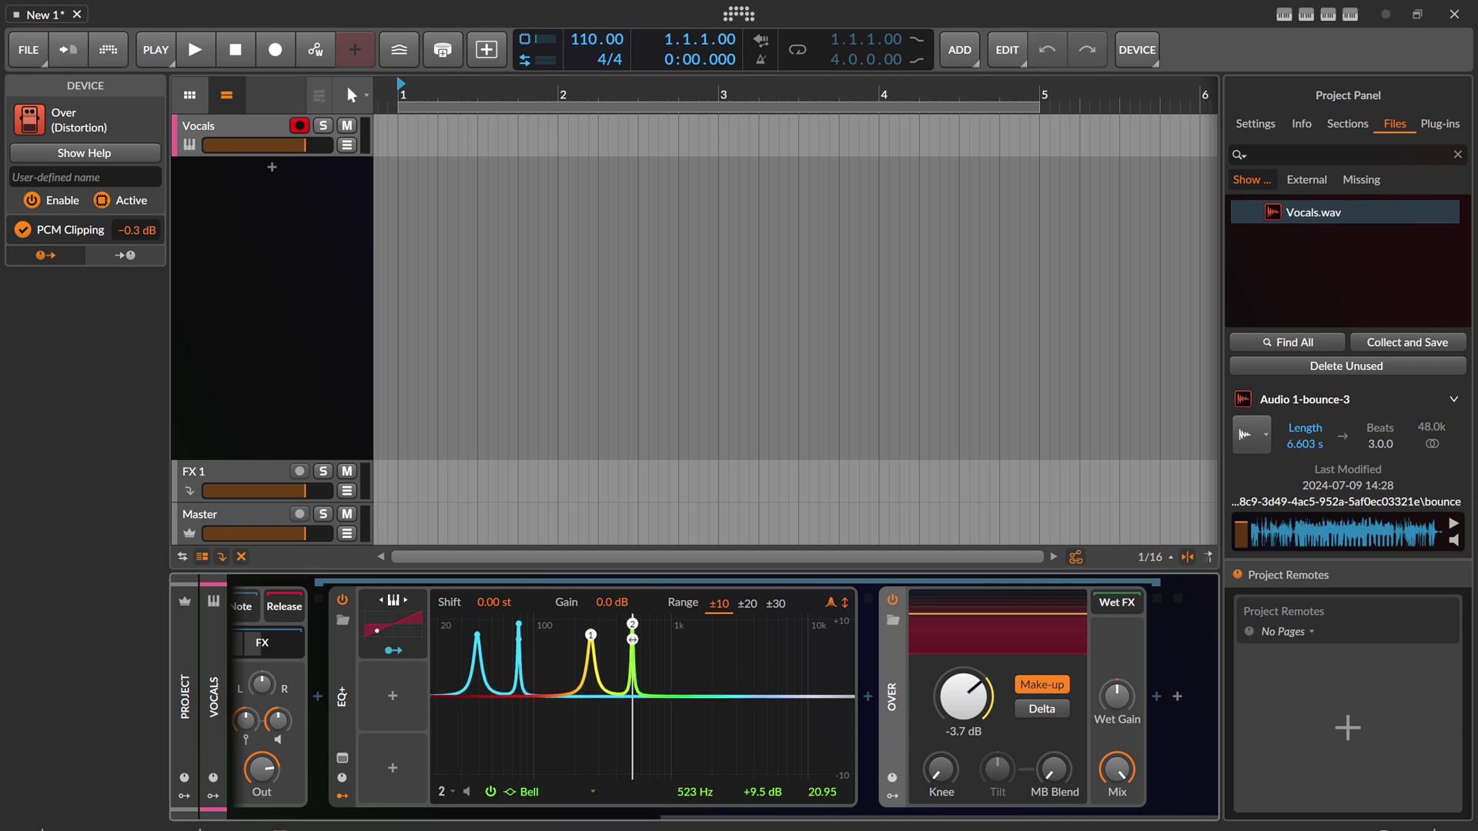
mouse_move(762, 791)
left_mouse_down()
mouse_move(775, 798)
mouse_move(775, 748)
mouse_move(775, 796)
mouse_move(728, 799)
left_mouse_up()
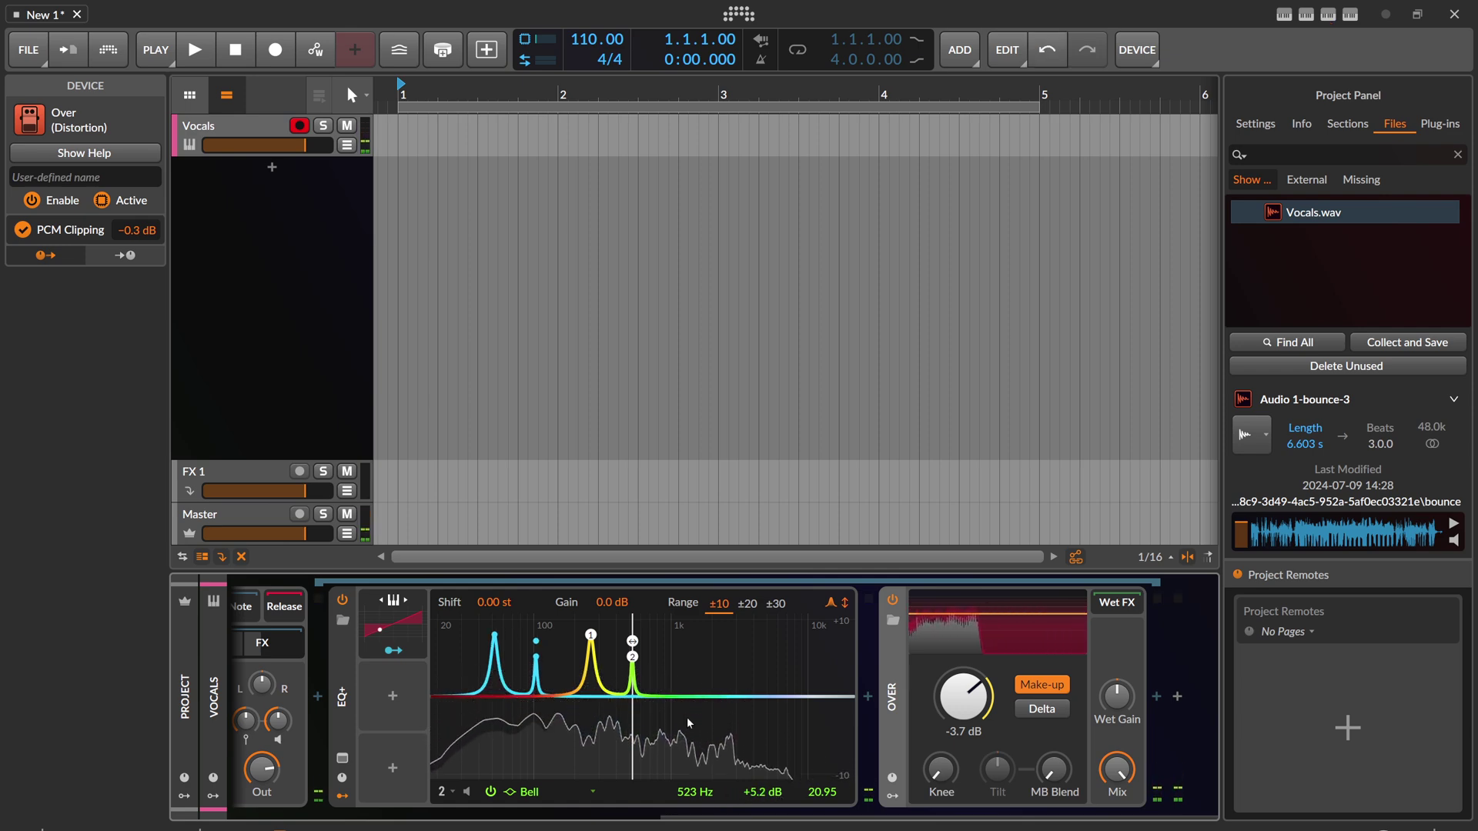
Add band 3 as a narrow bell at 784 Hz with +7.9 dB gain and Q 16.27.
double_click(676, 687)
double_click(706, 794)
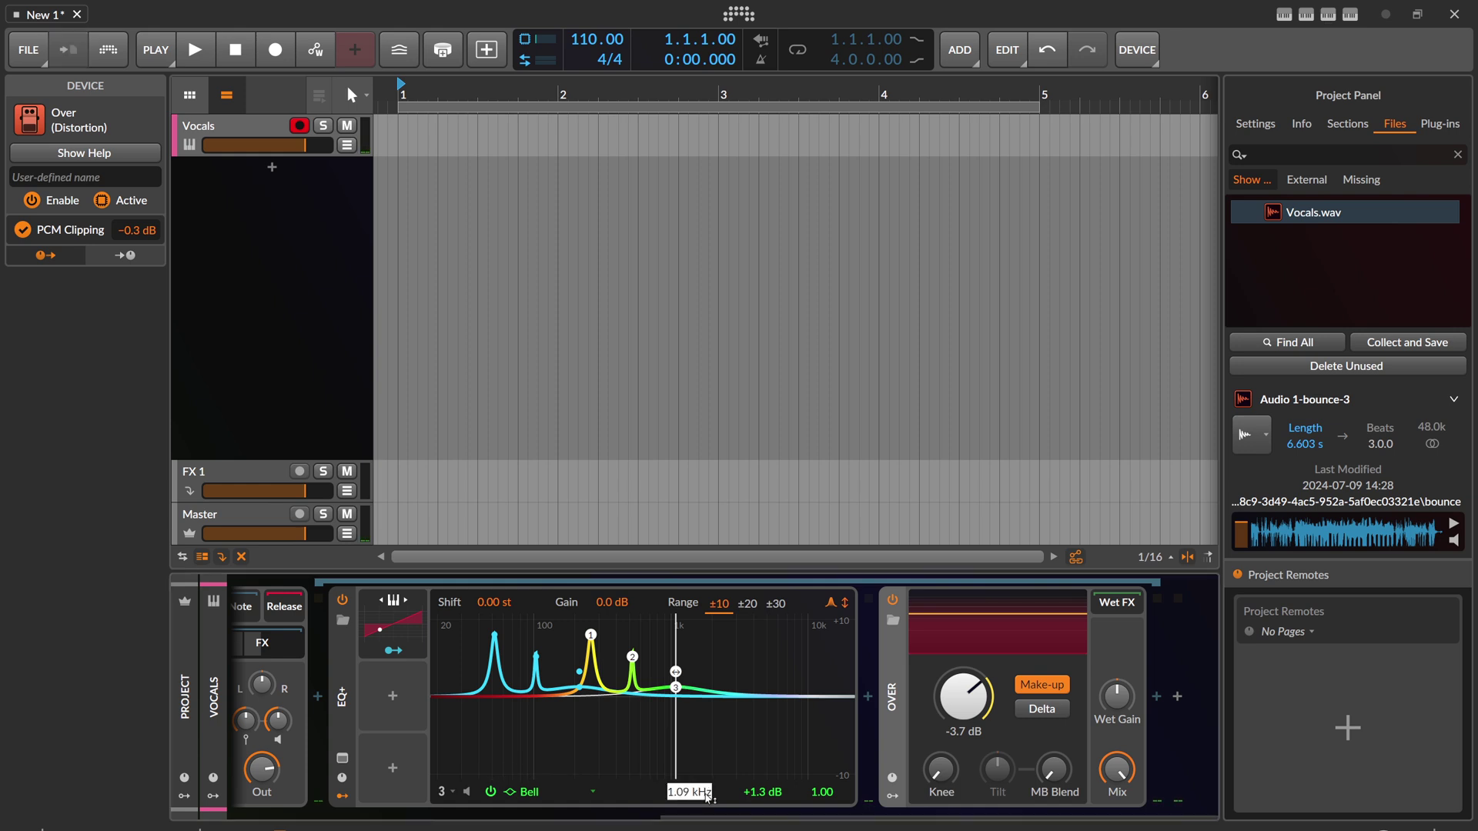
type("G5")
key("Return")
left_click_drag(822, 793, 767, 802)
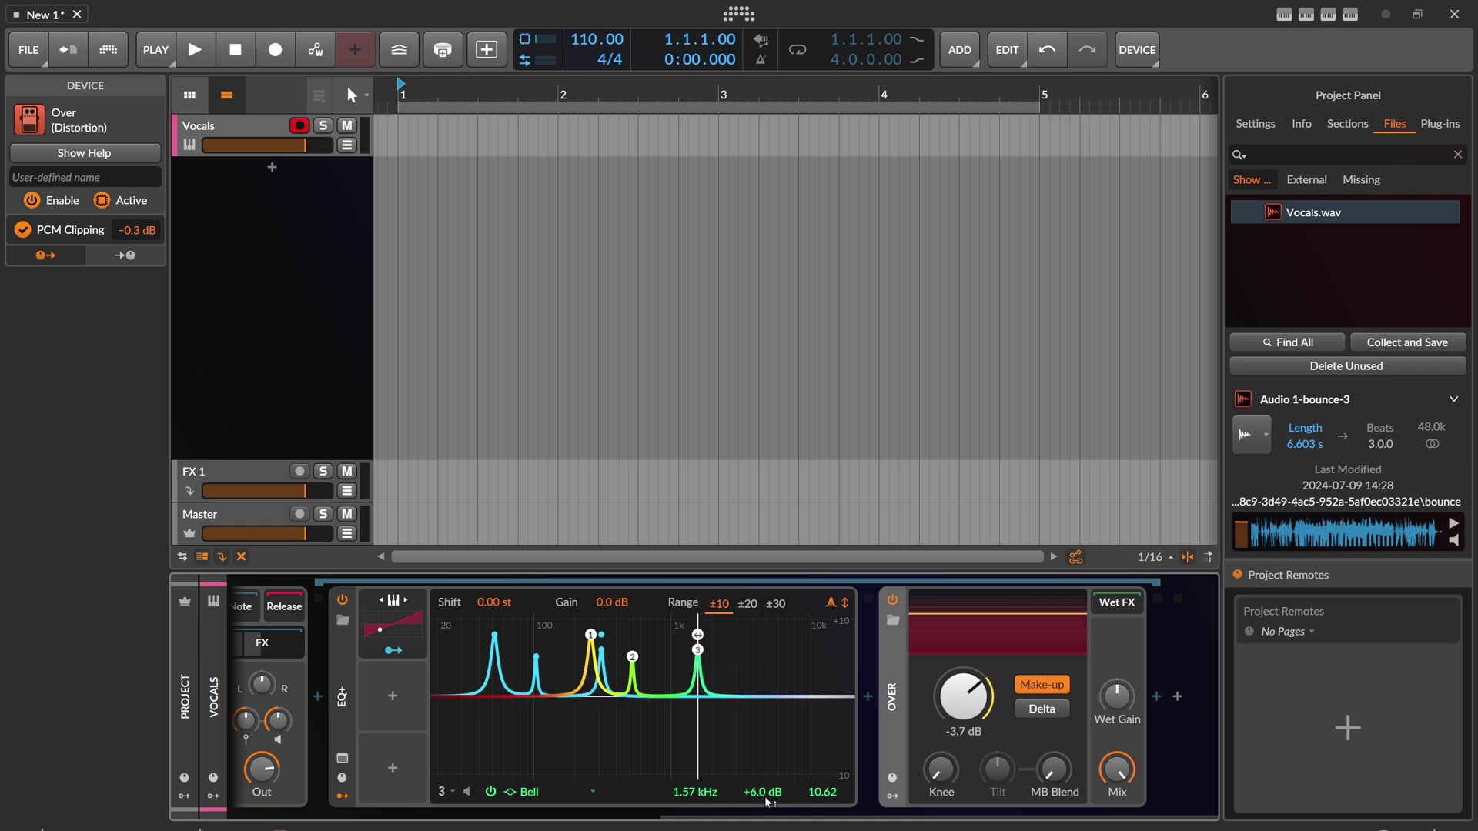
double_click(695, 792)
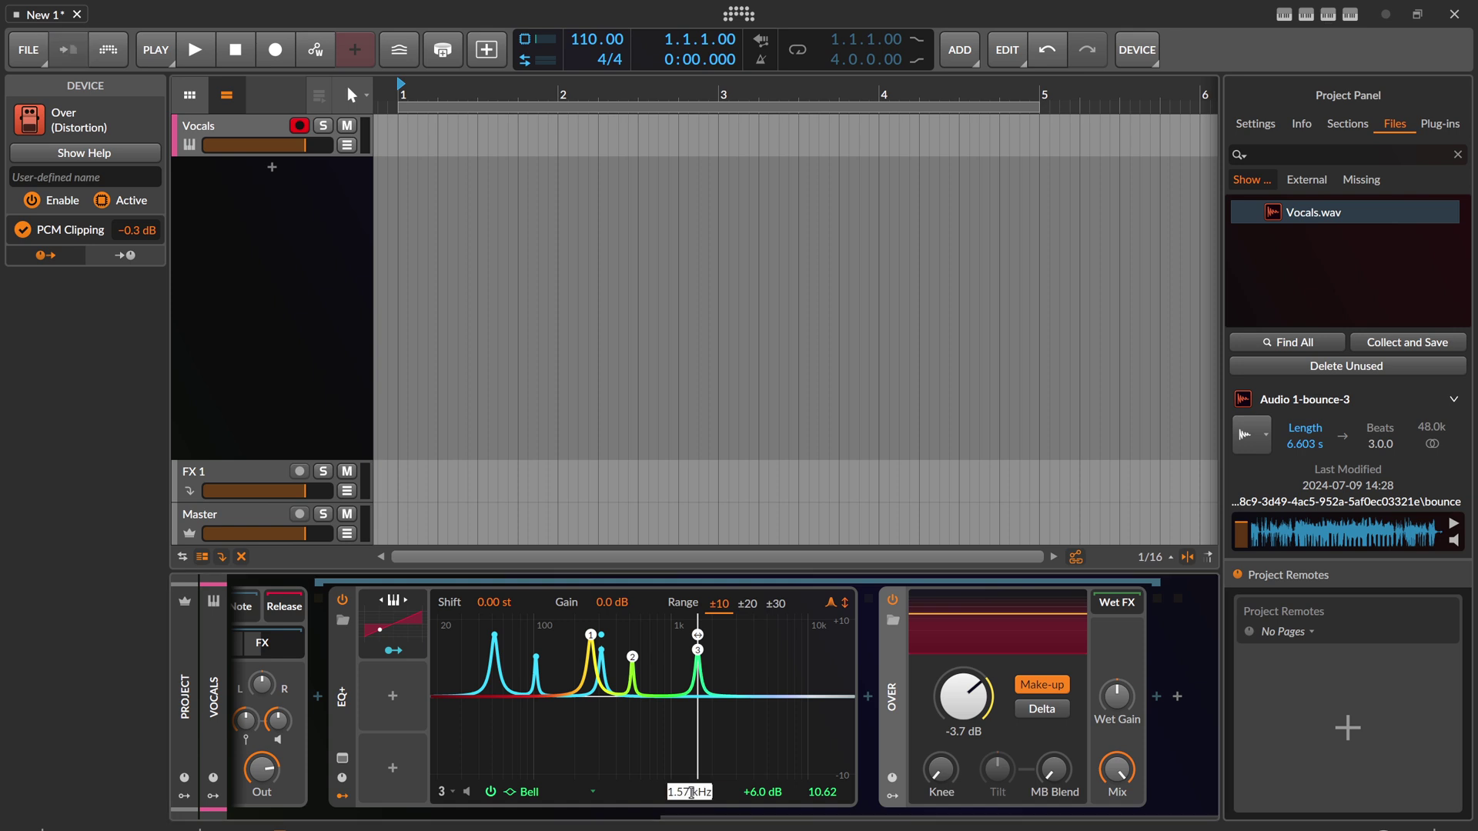
key("BackSpace")
key("Return")
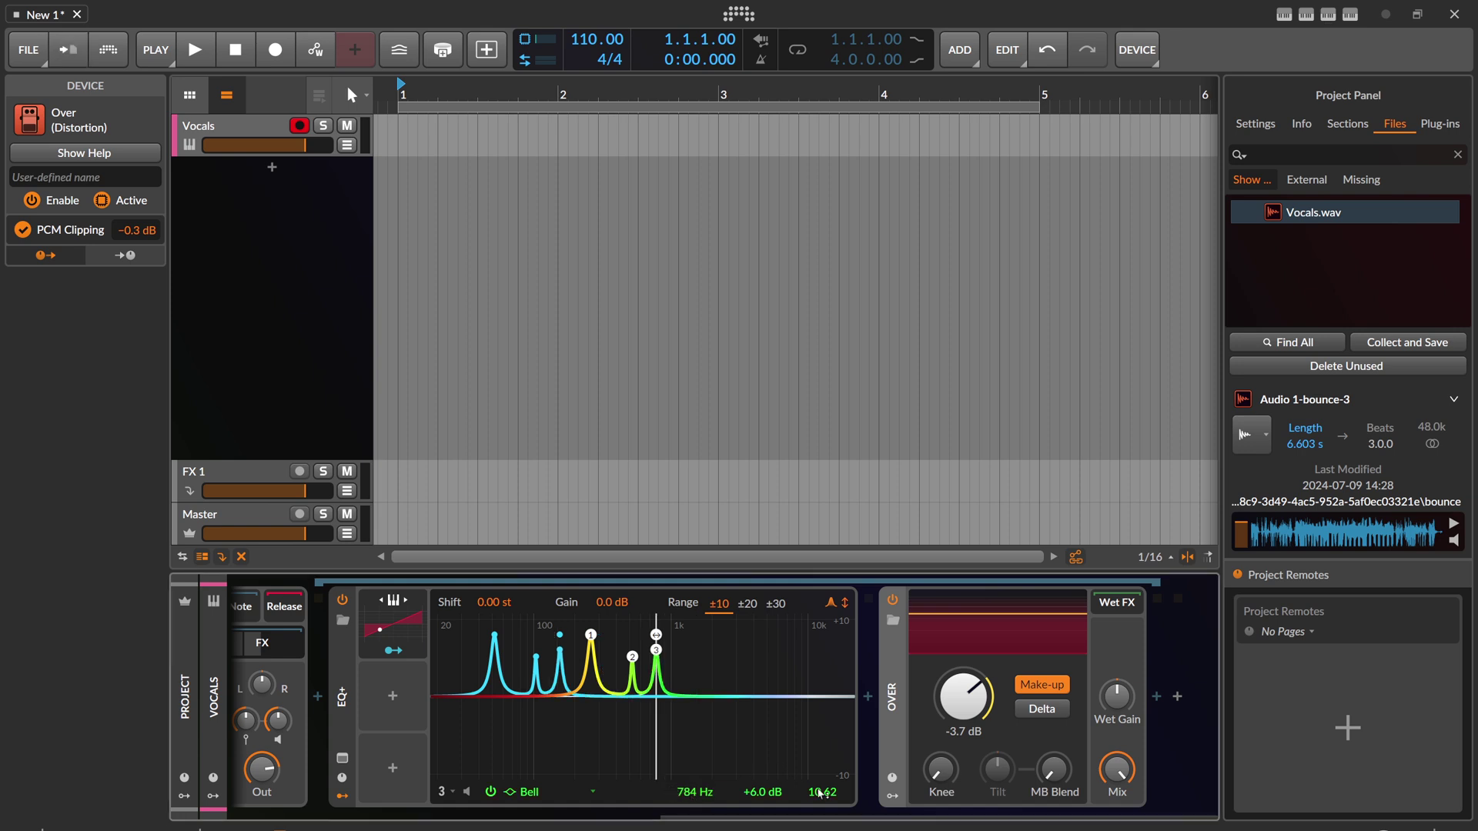
left_click_drag(822, 793, 822, 770)
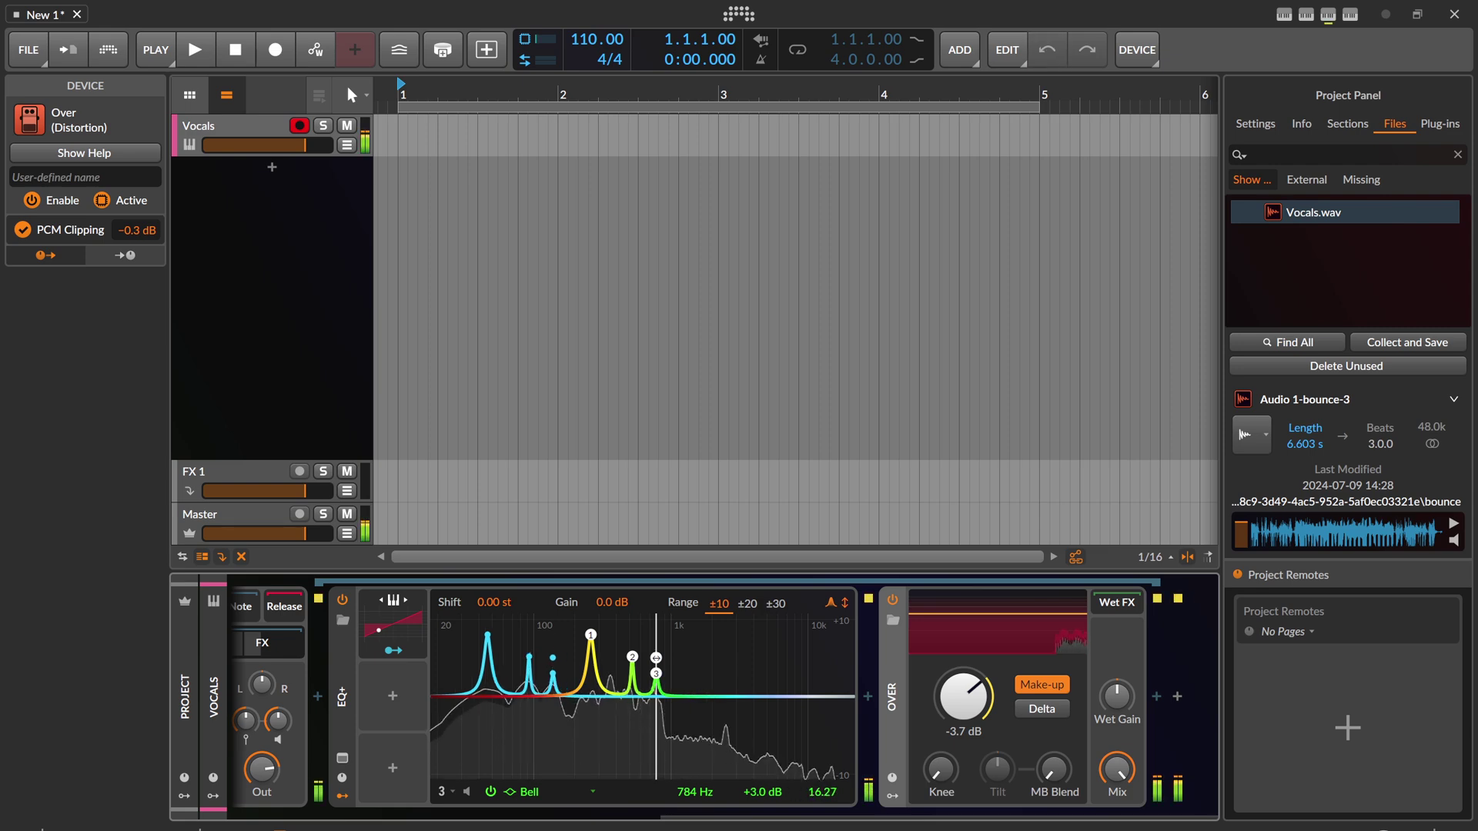
scroll(655, 658, "up", 10)
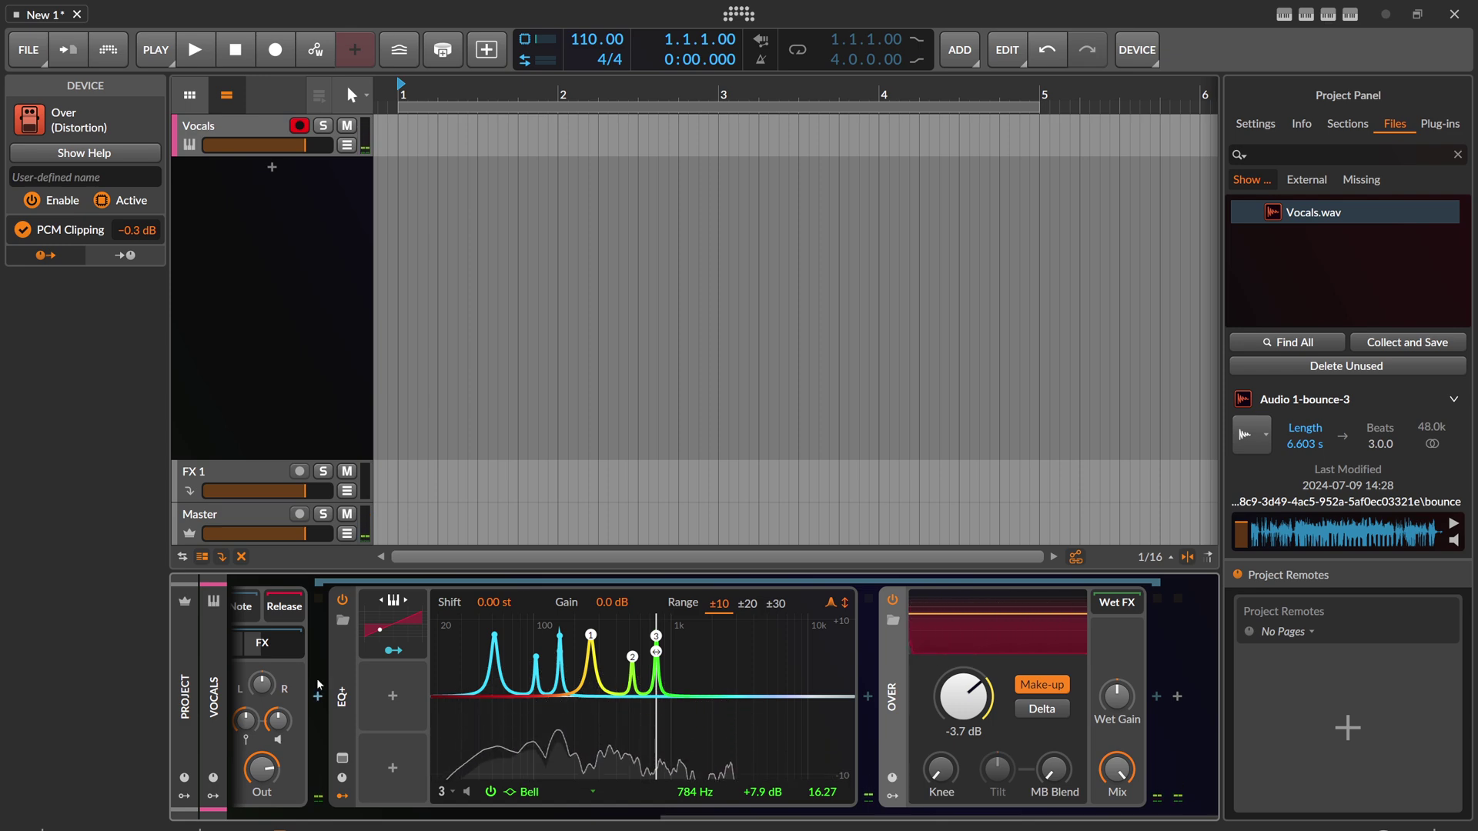
scroll(420, 719, "left", 5)
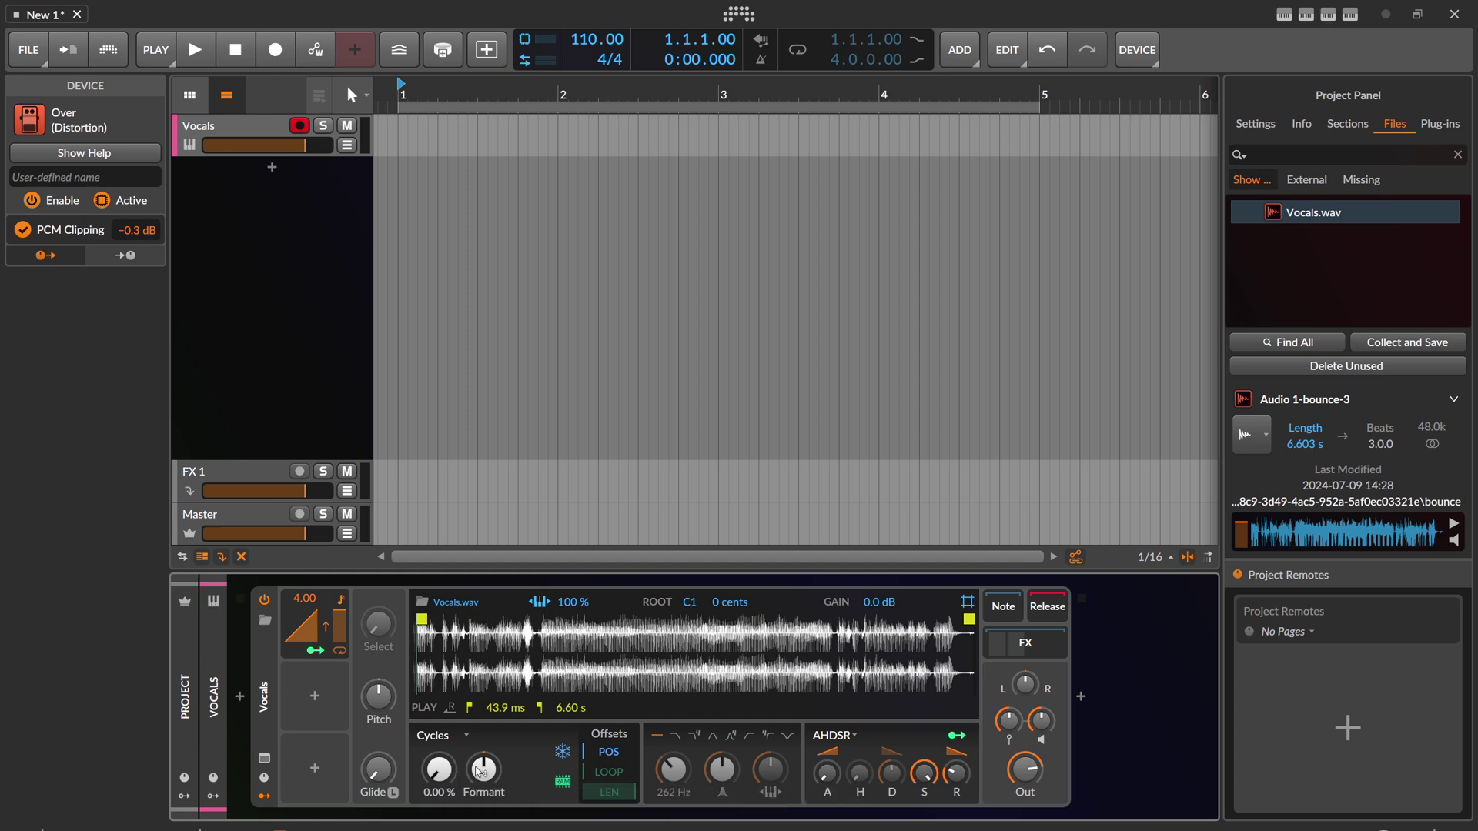
Sweep the Sampler's playhead position up and down through the sample, ending at 25.7 %.
mouse_move(450, 769)
left_mouse_down()
mouse_move(450, 730)
mouse_move(456, 771)
left_mouse_up()
mouse_move(457, 755)
left_mouse_down()
mouse_move(438, 728)
mouse_move(437, 768)
left_mouse_up()
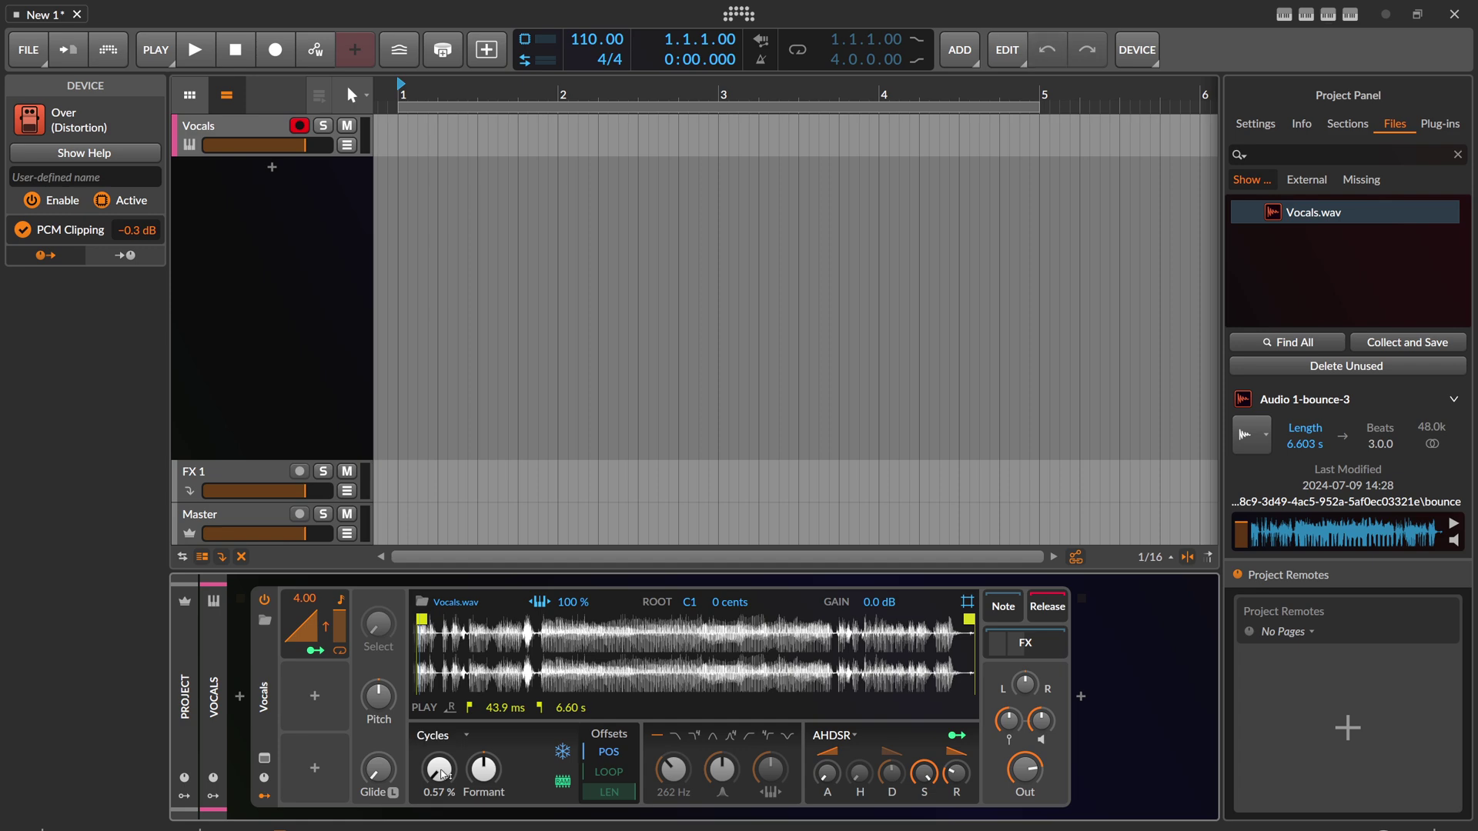
double_click(439, 770)
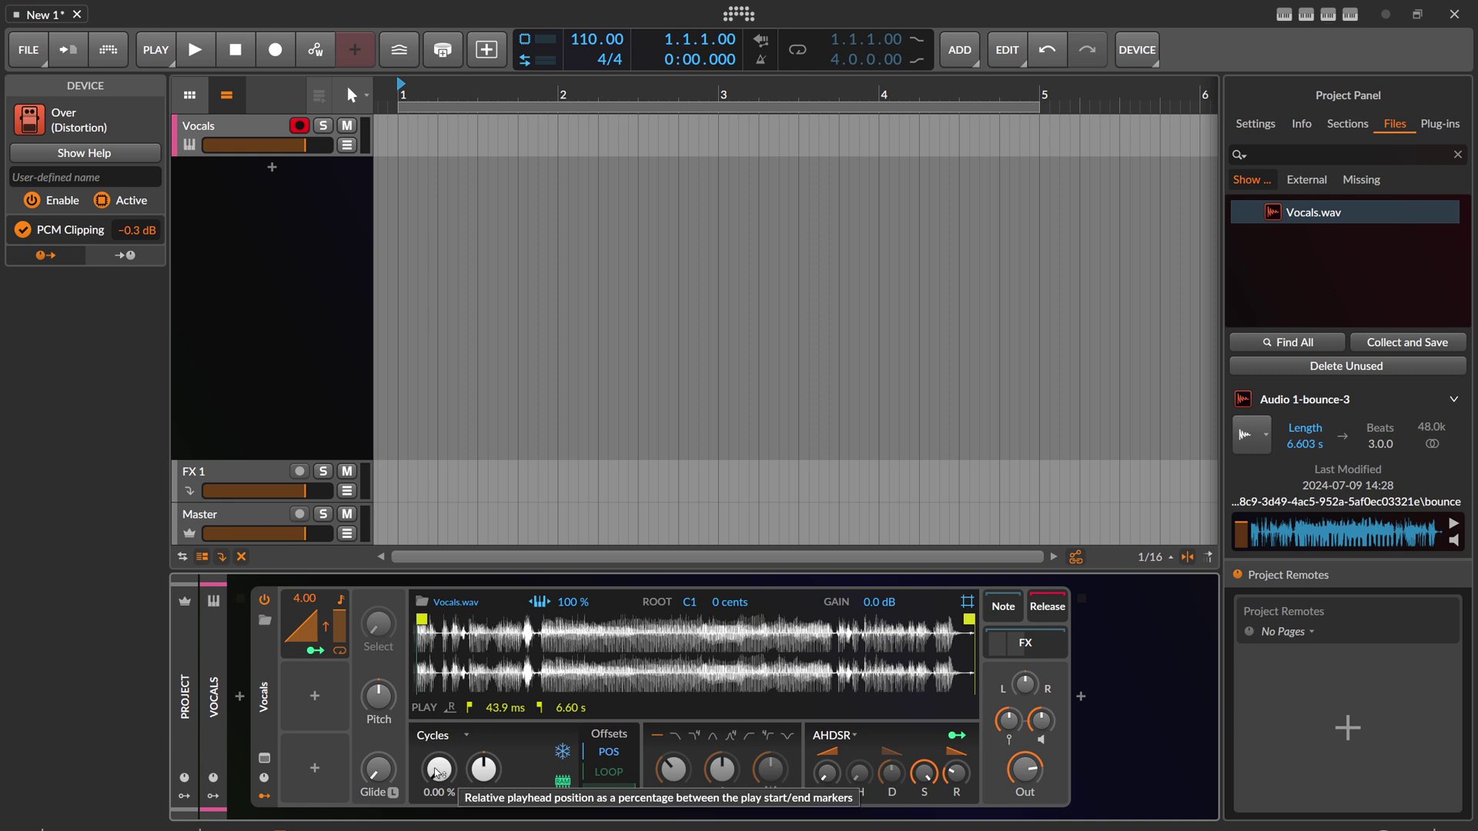
left_click(446, 771)
left_click_drag(448, 773, 449, 713)
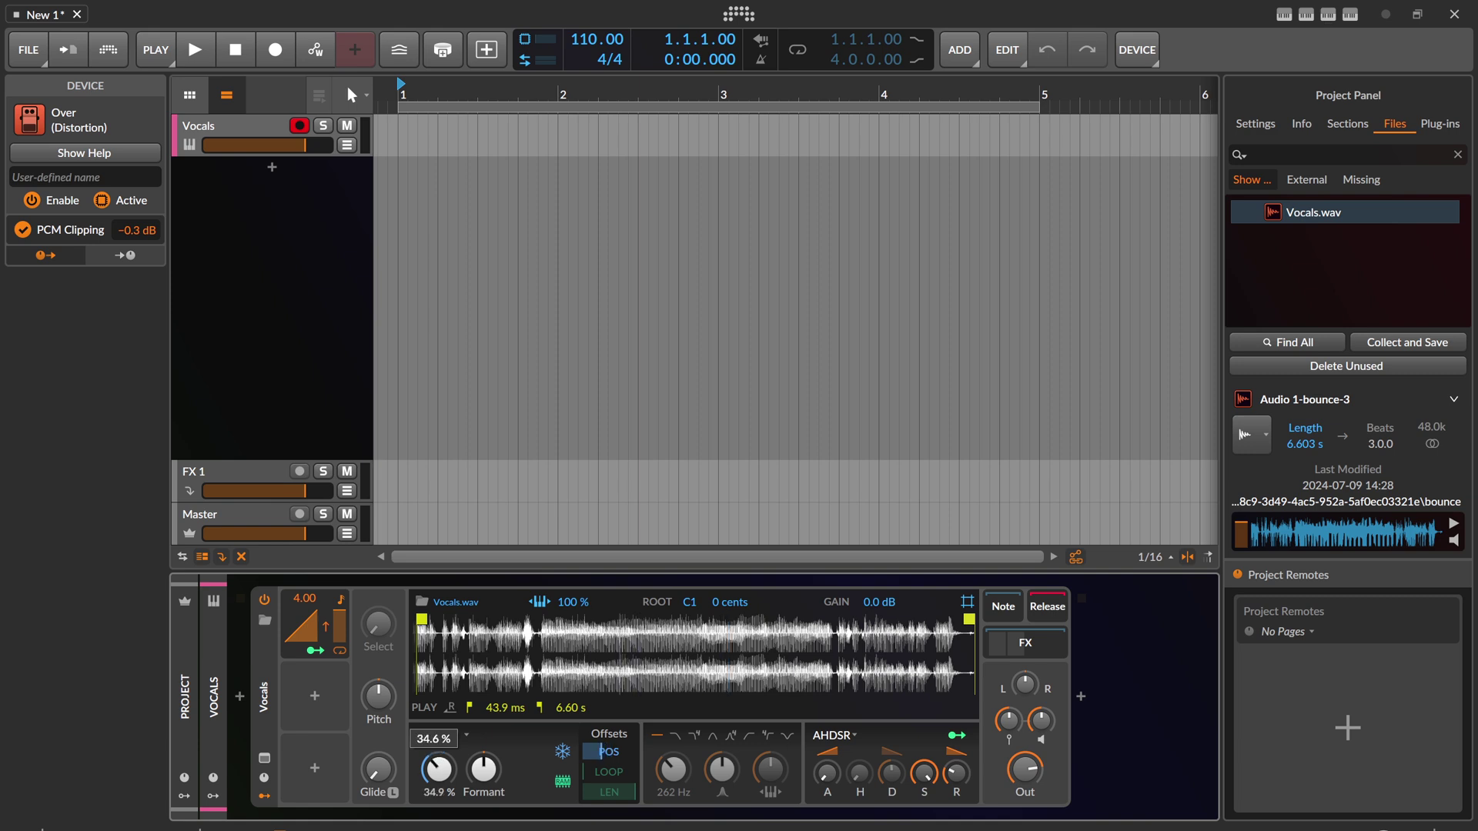
left_click_drag(449, 713, 448, 693)
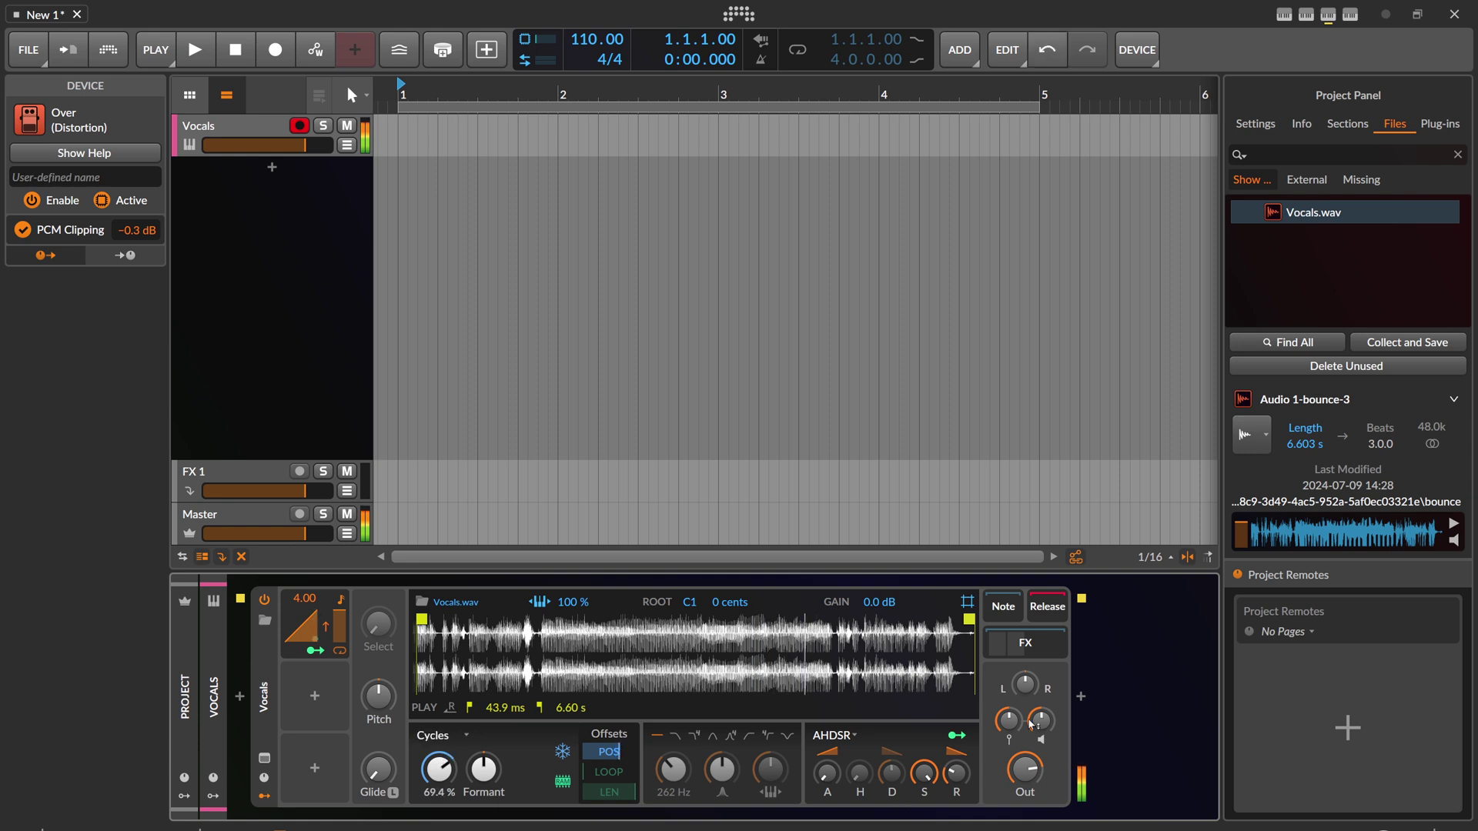
left_click_drag(437, 768, 438, 751)
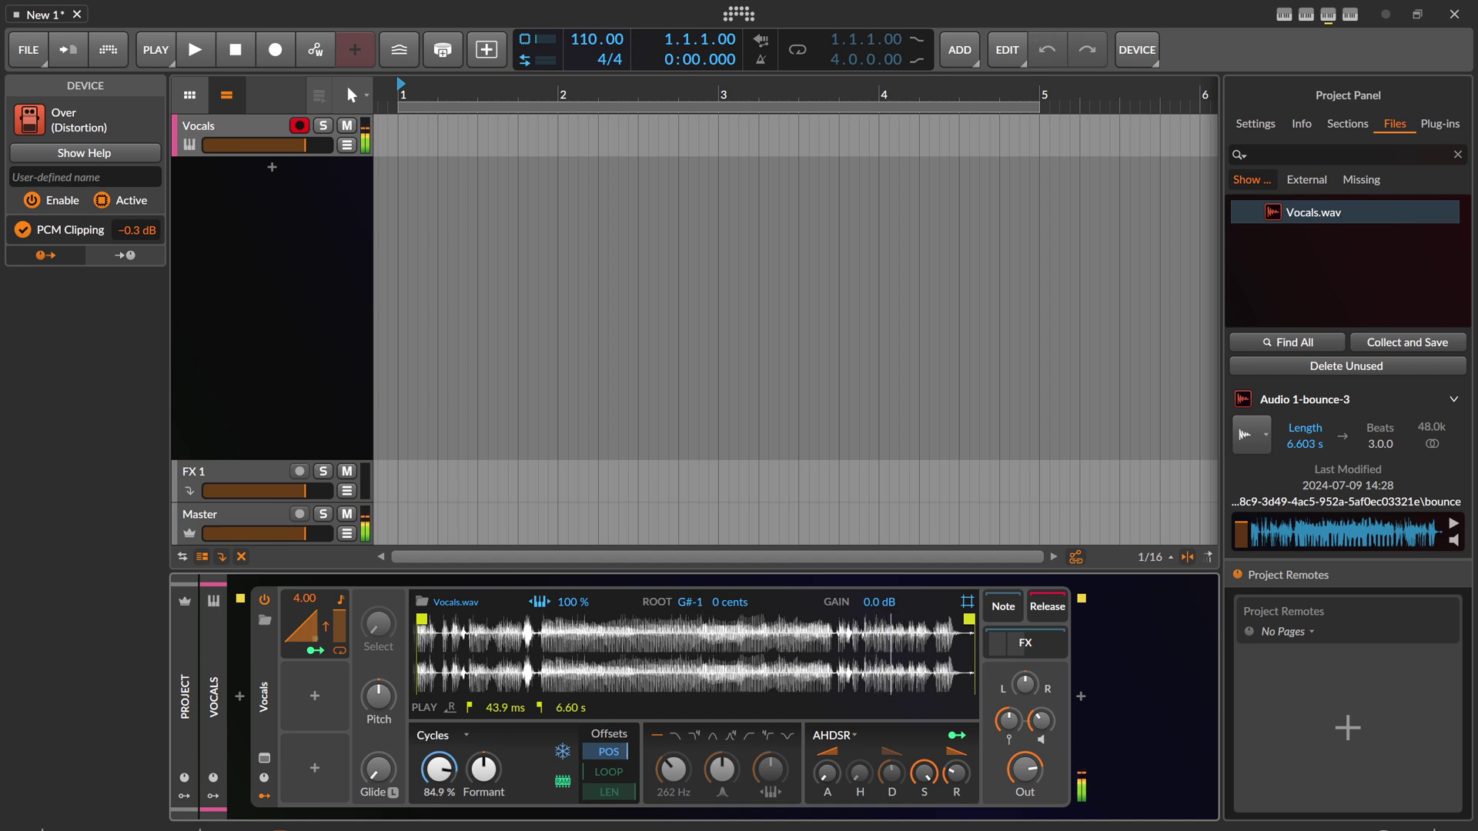
left_click_drag(438, 750, 438, 791)
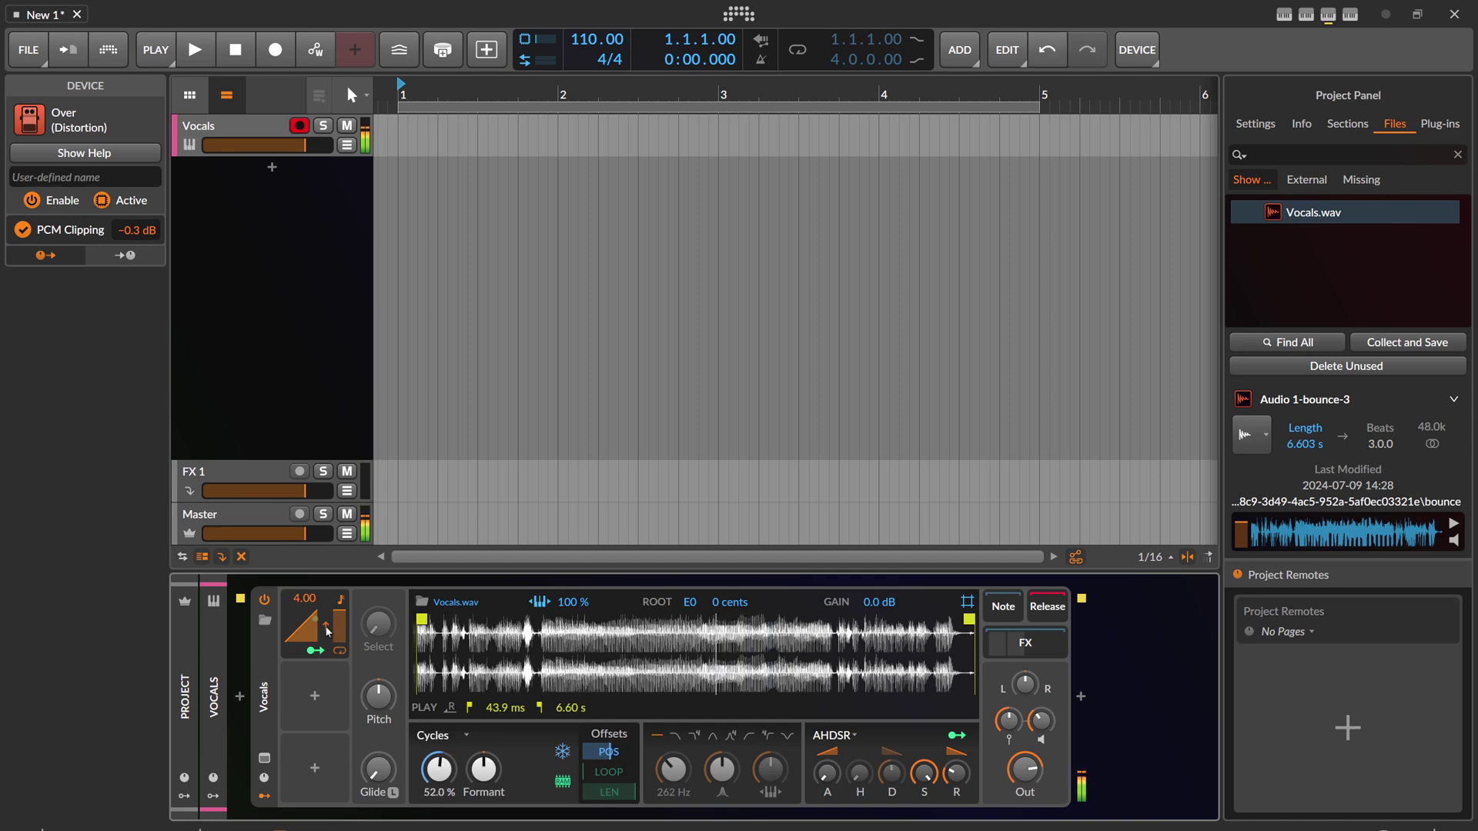
left_click_drag(438, 768, 438, 790)
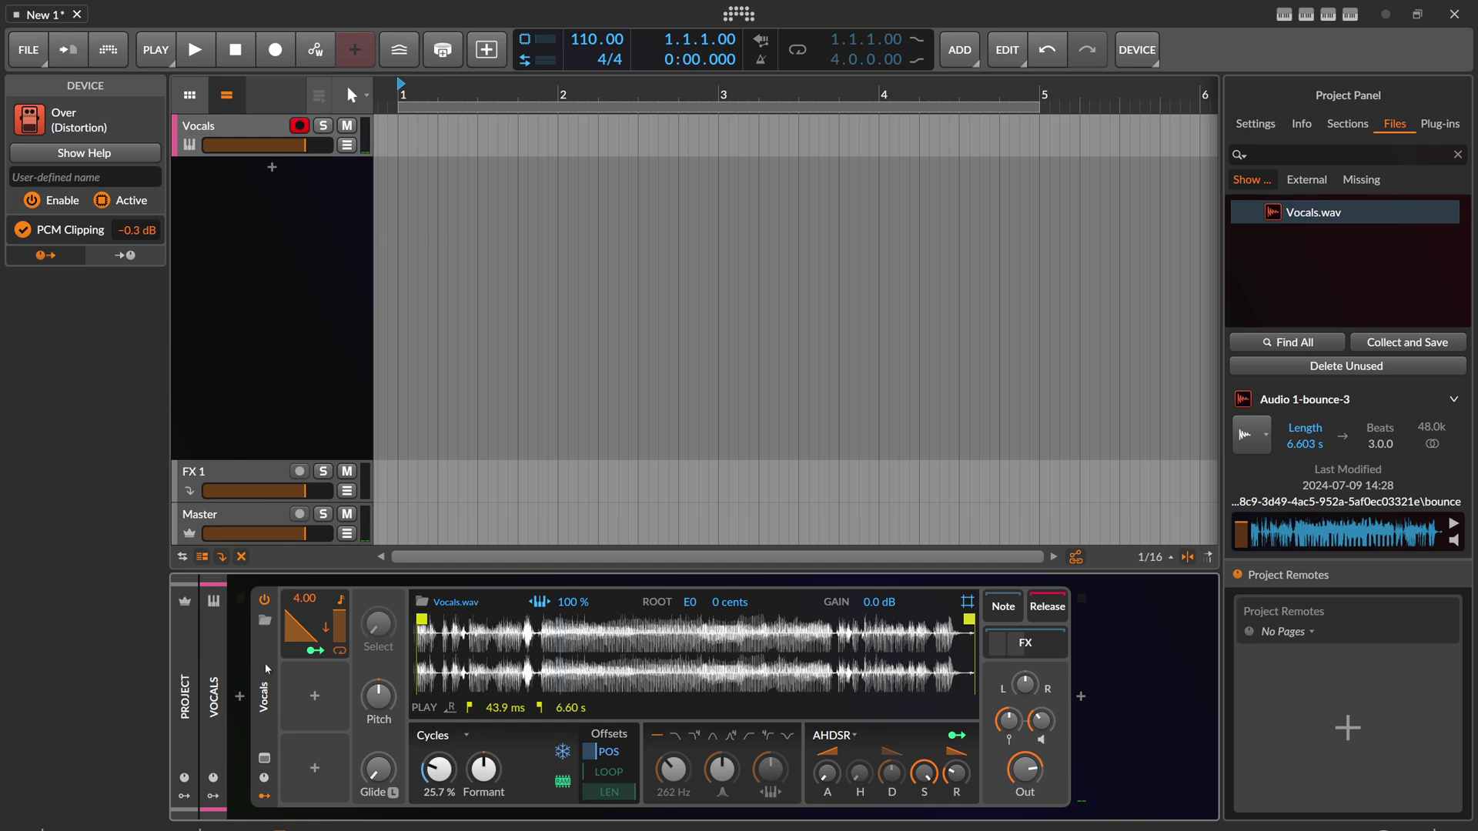
Disarm the Vocals track and add a new instrument track loaded with Poly Grid.
left_click(264, 686)
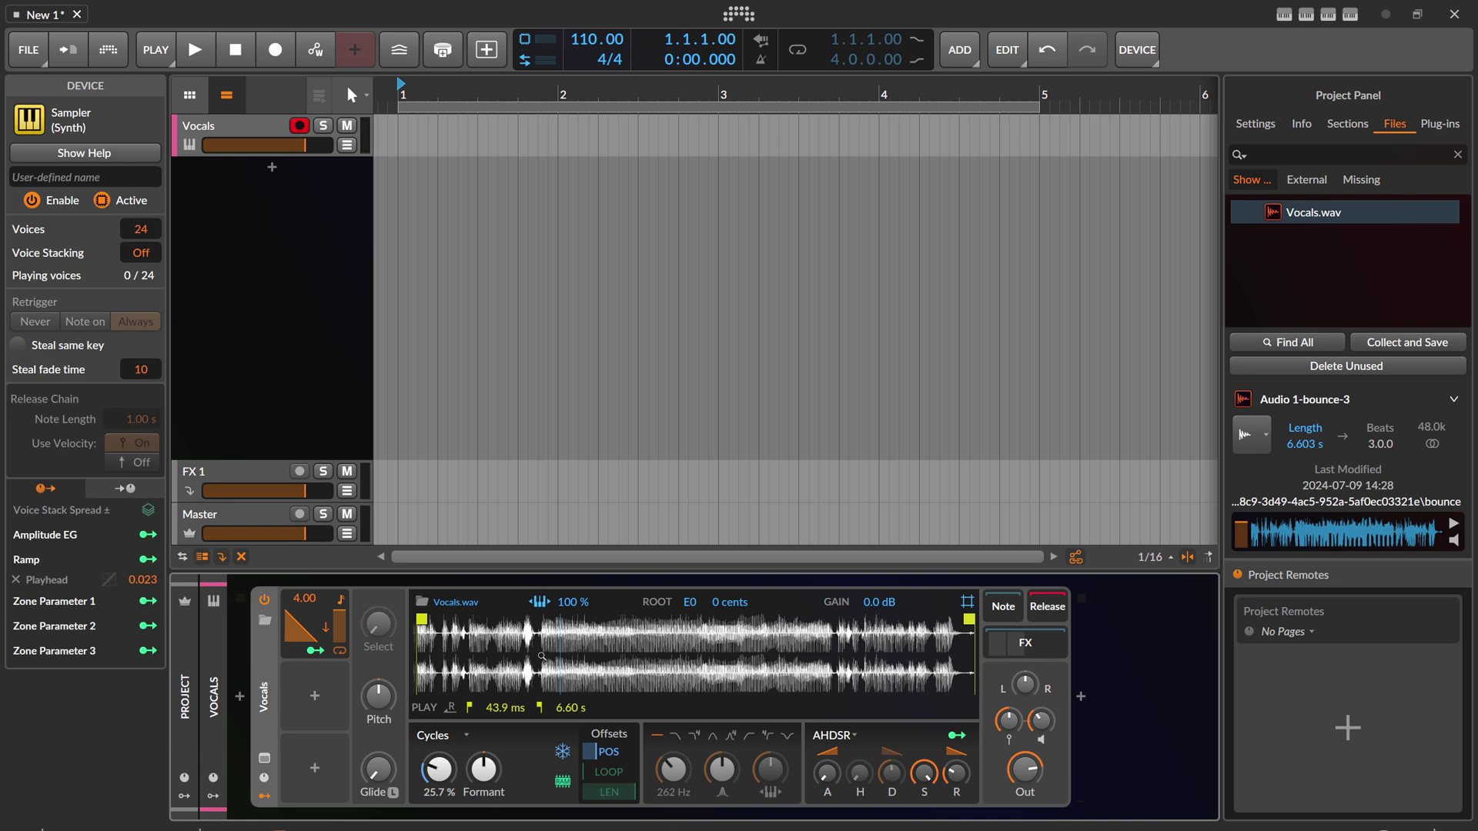
left_click(300, 126)
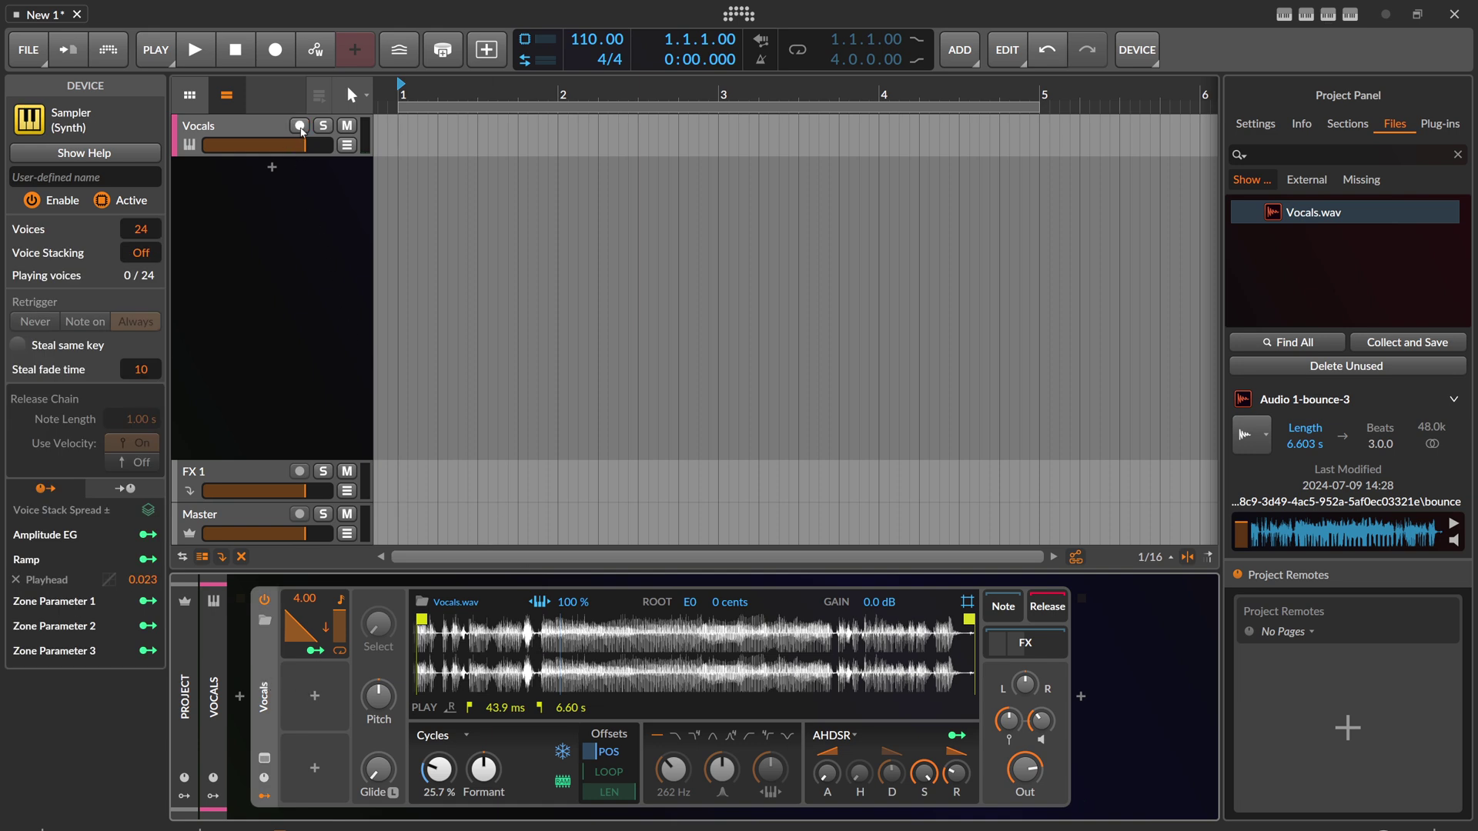
left_click(272, 167)
type("poly grid")
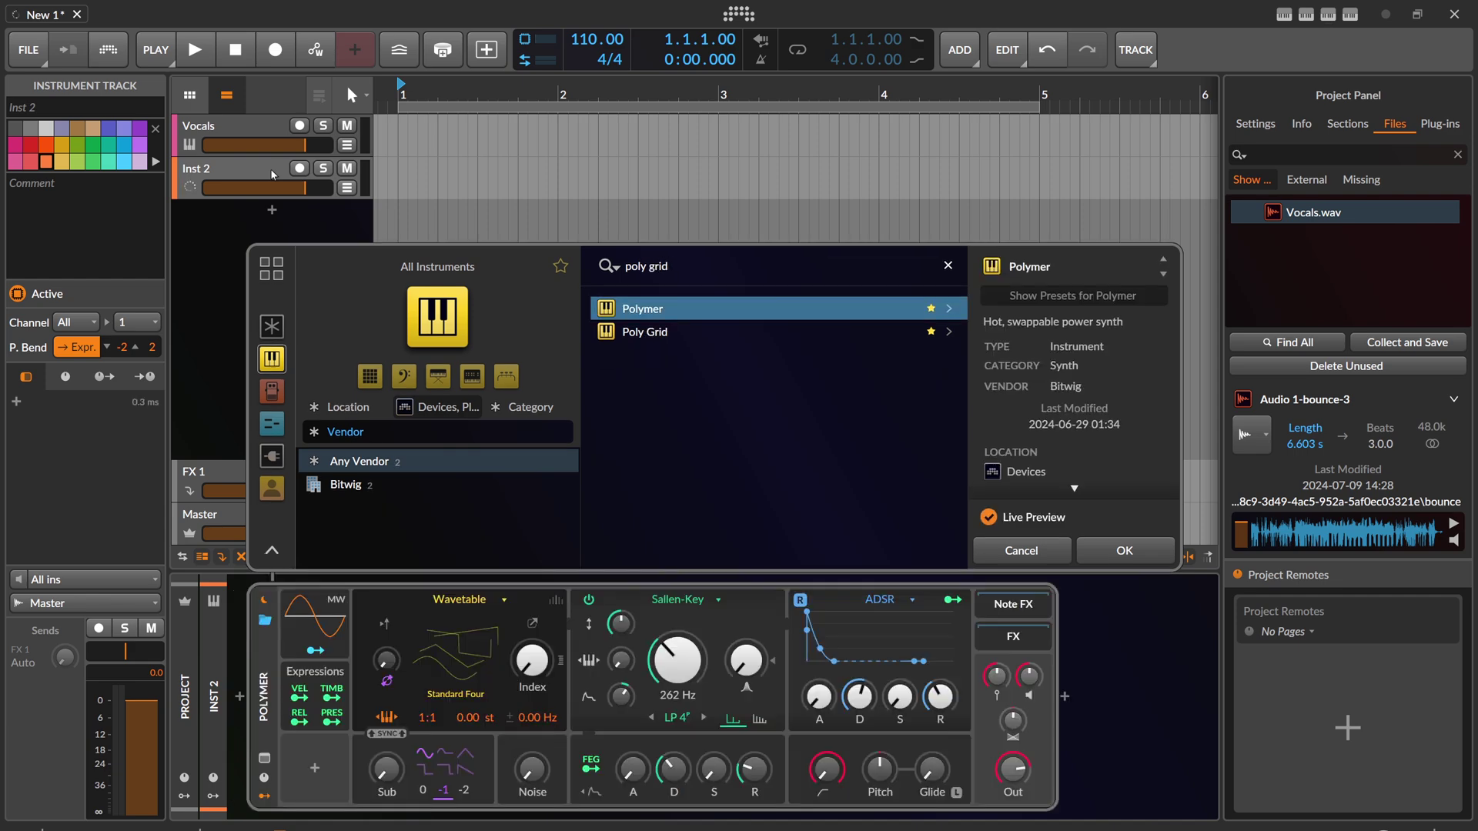
key("Down")
key("Return")
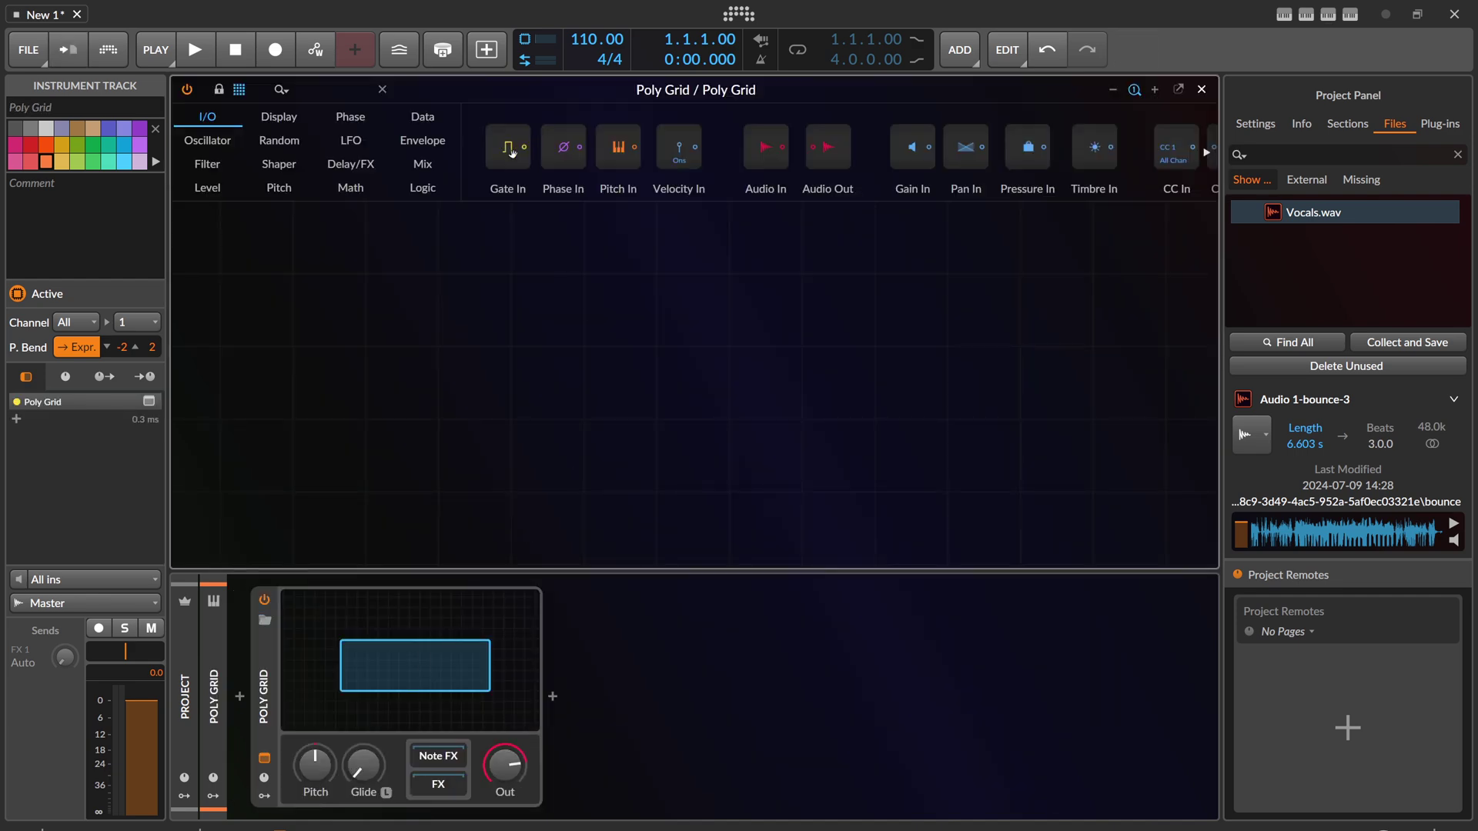
Add Vocals.wav as a Cycles-mode Sampler module feeding a new Sine module's Phase In.
left_click_drag(1313, 213, 433, 234)
left_click(530, 287)
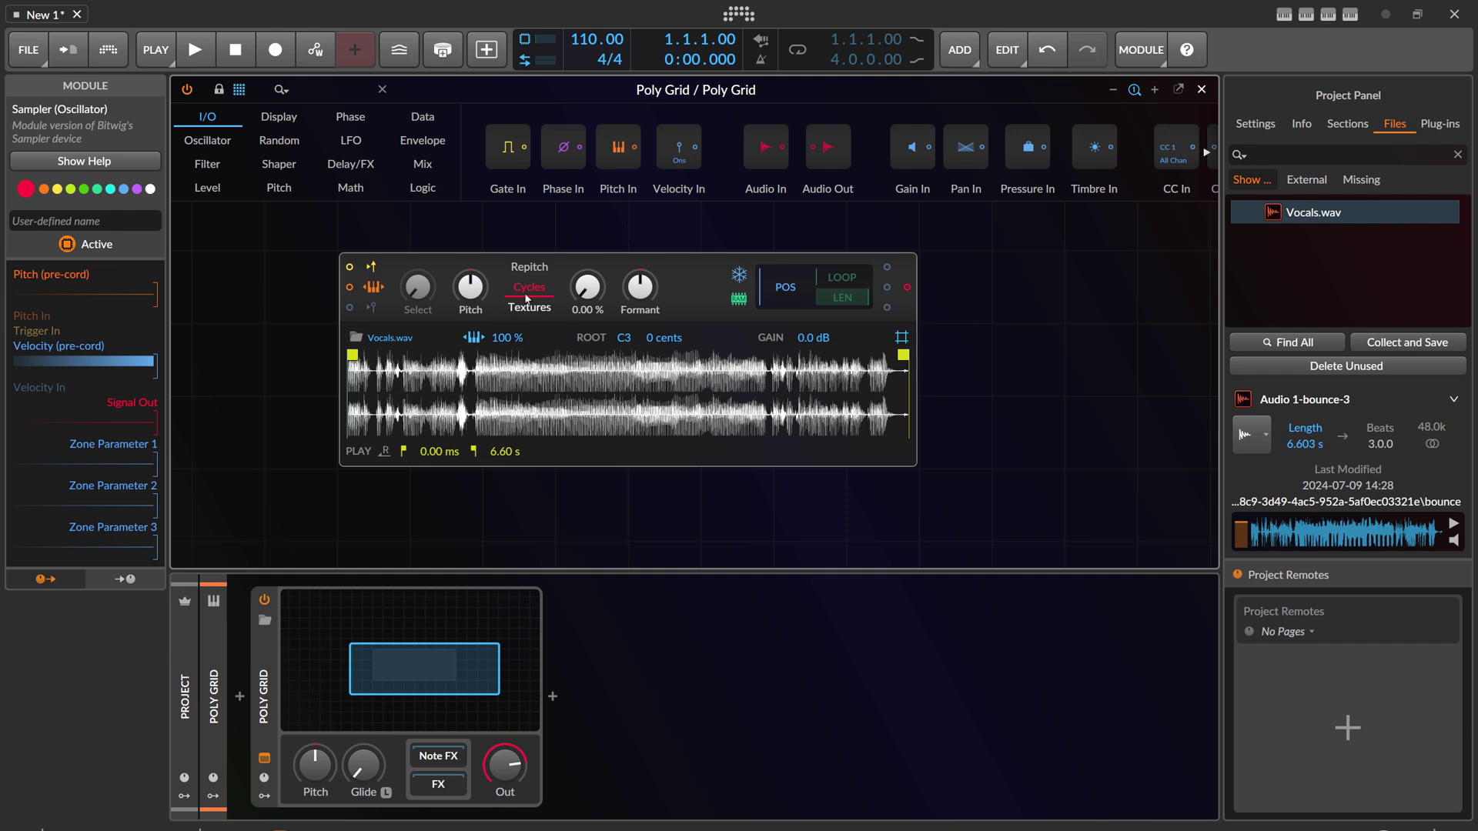
left_click(303, 92)
type("sine")
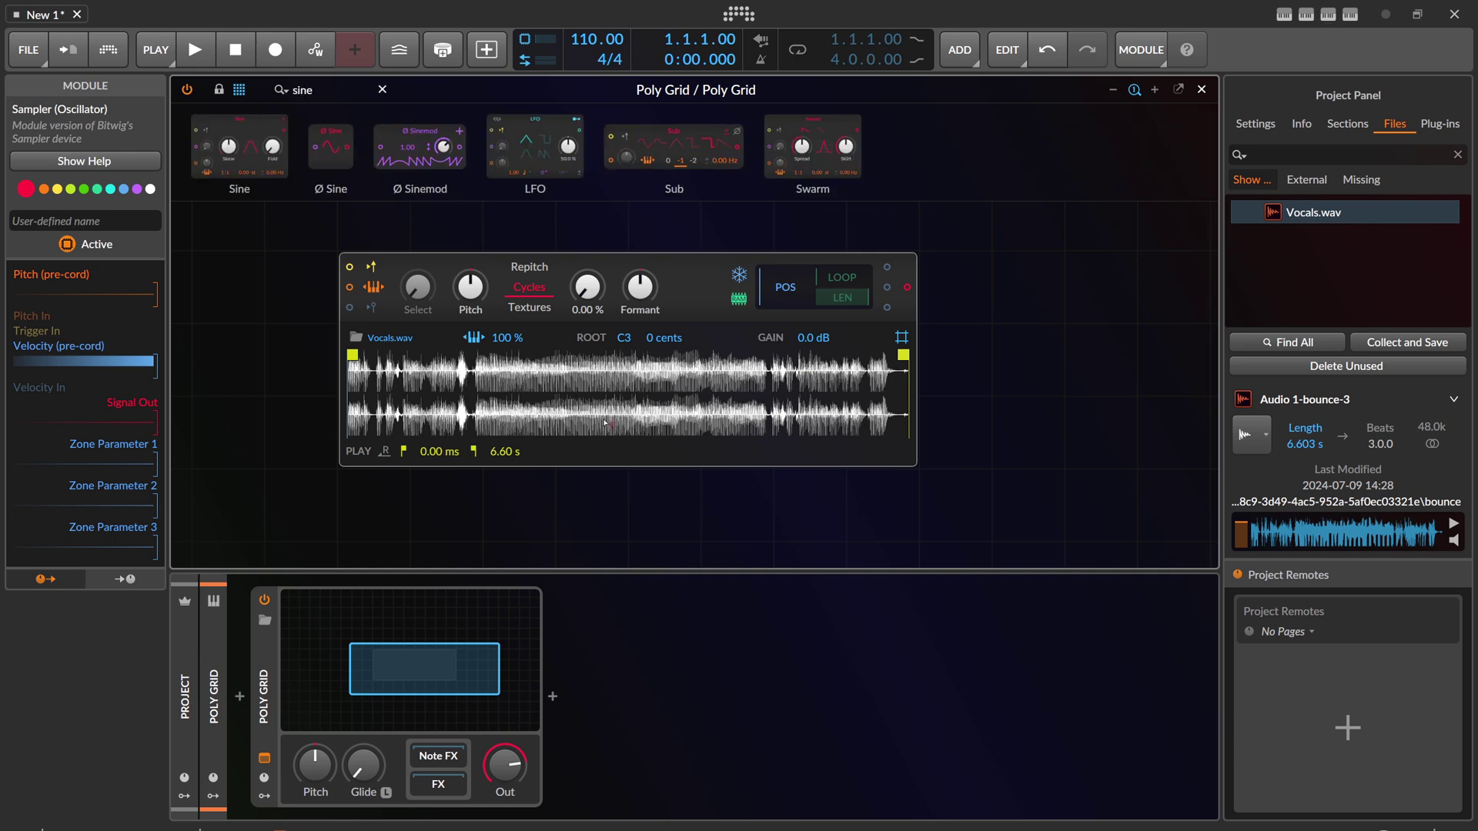
key("Return")
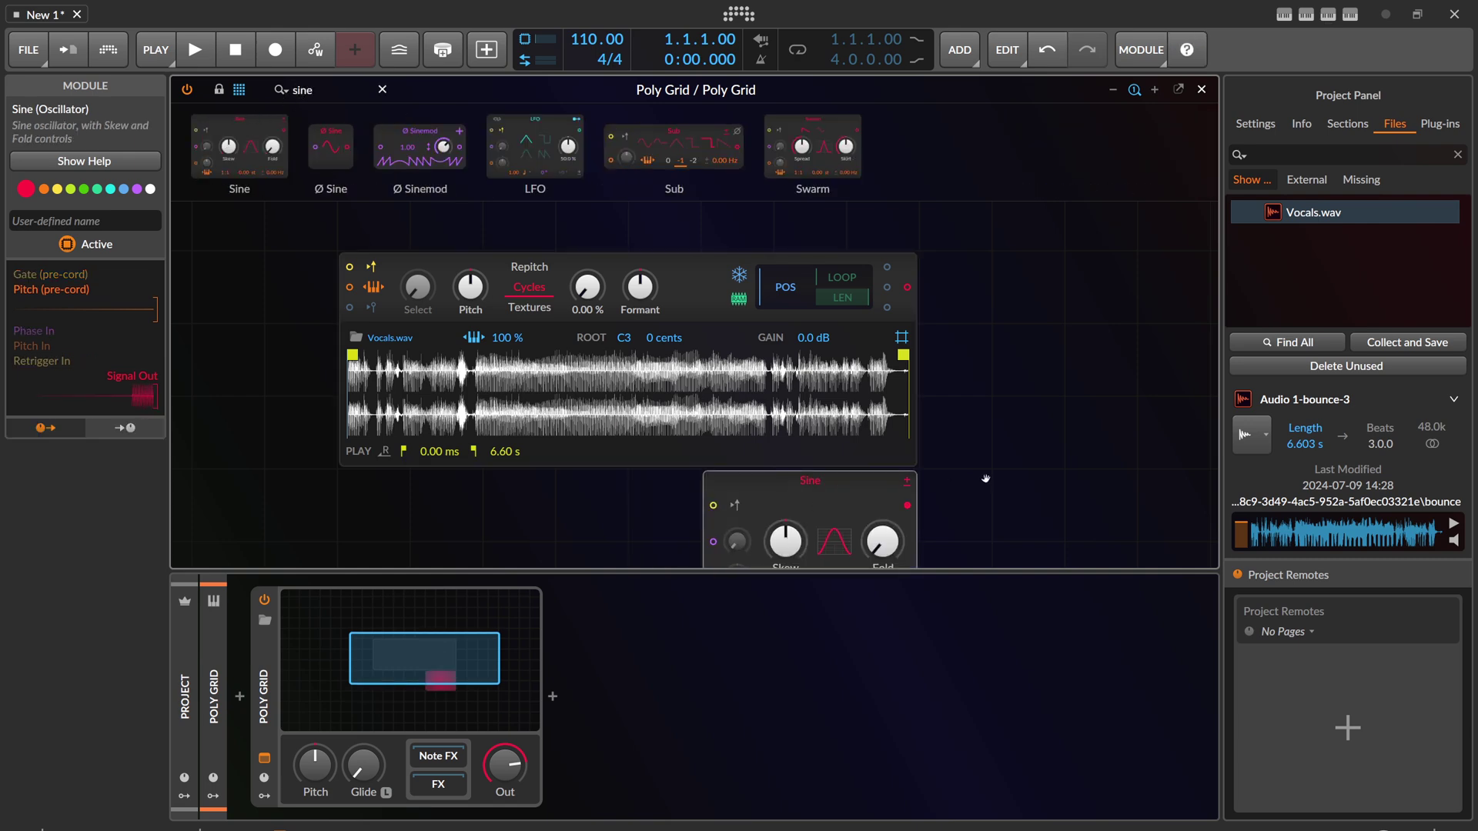
left_click_drag(827, 312, 656, 462)
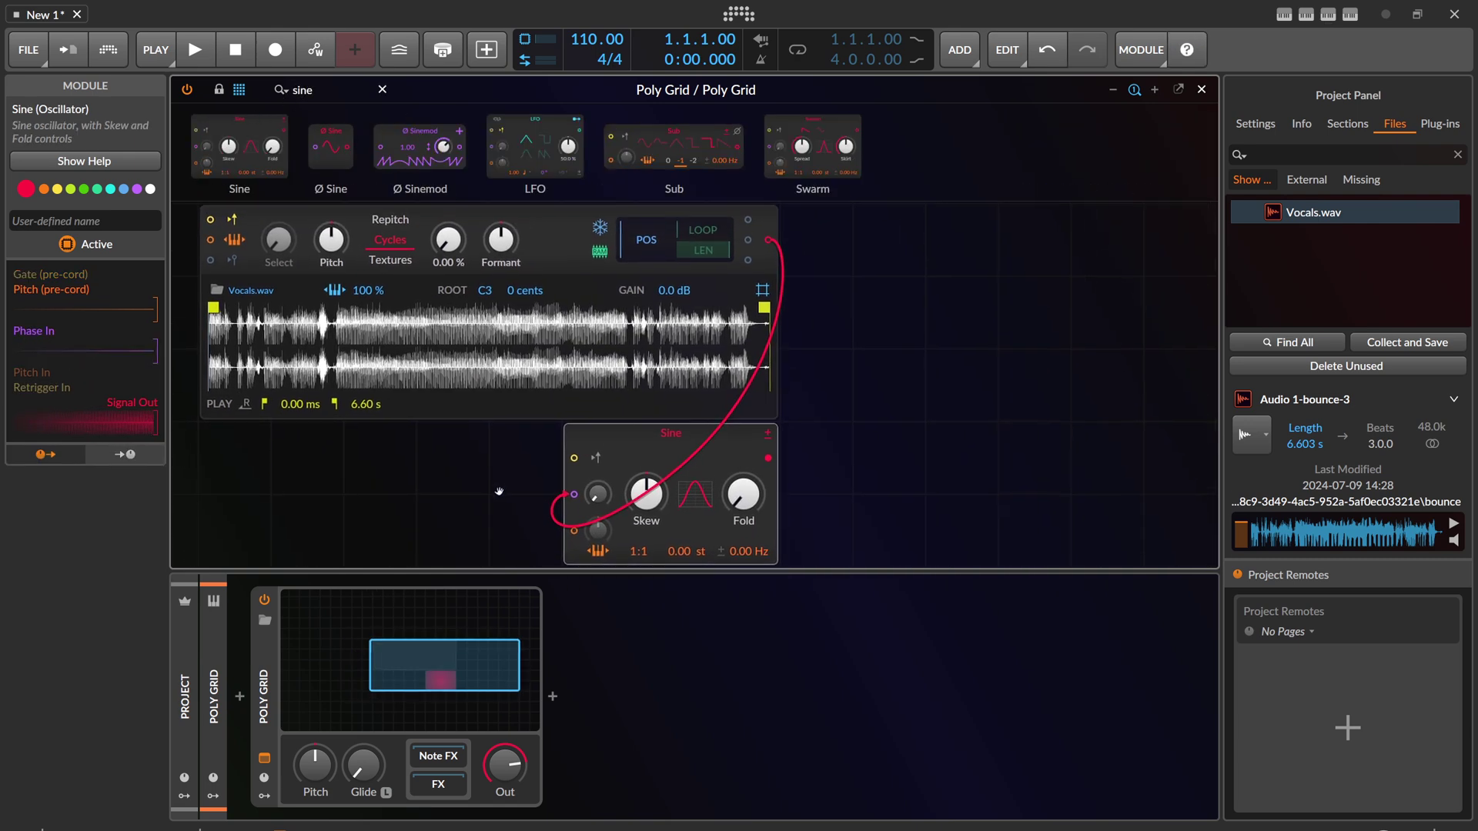
Add an ADSR module after the Sine module.
left_click(509, 460)
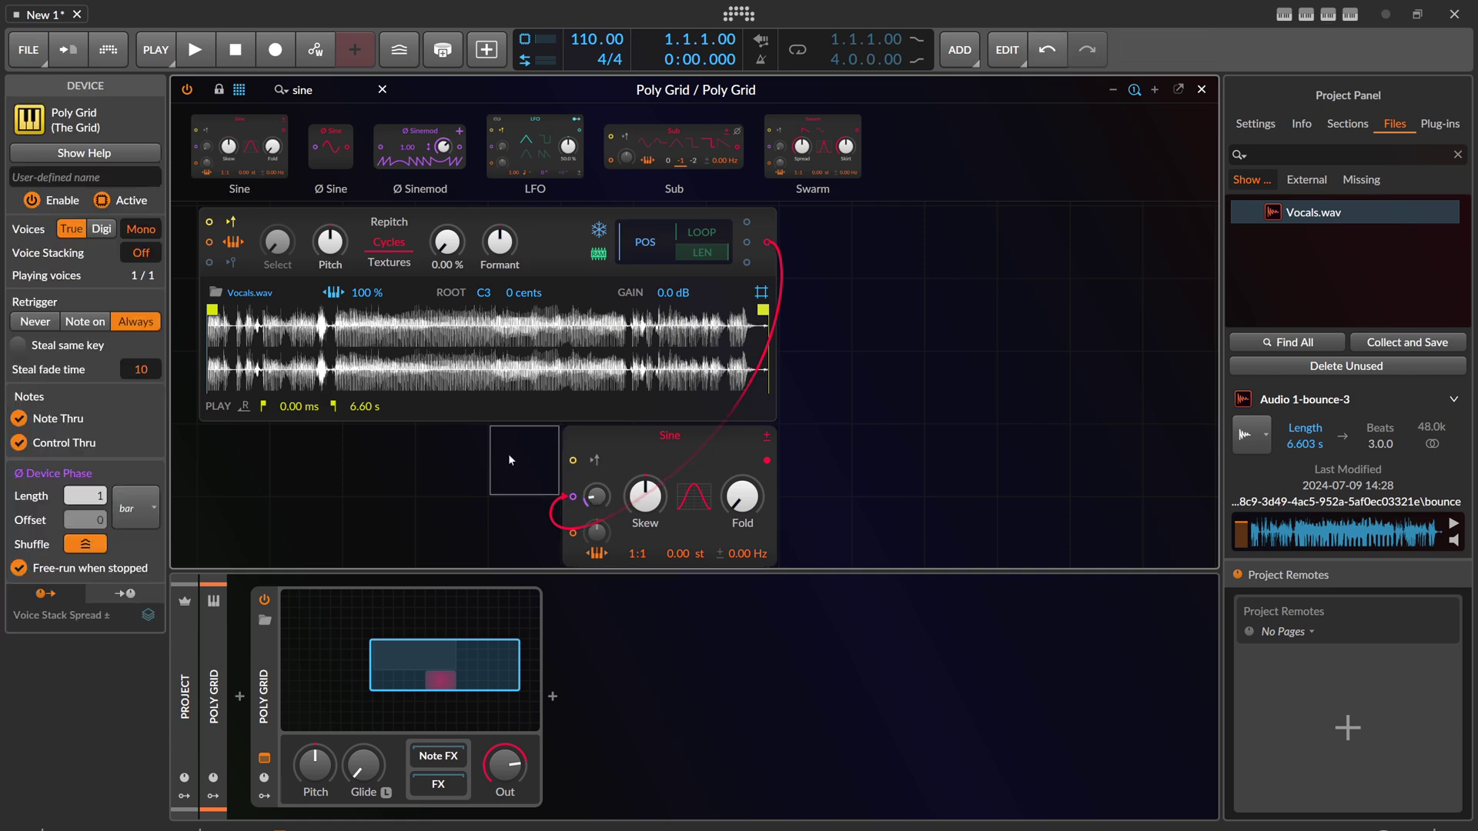
double_click(311, 86)
type("ad")
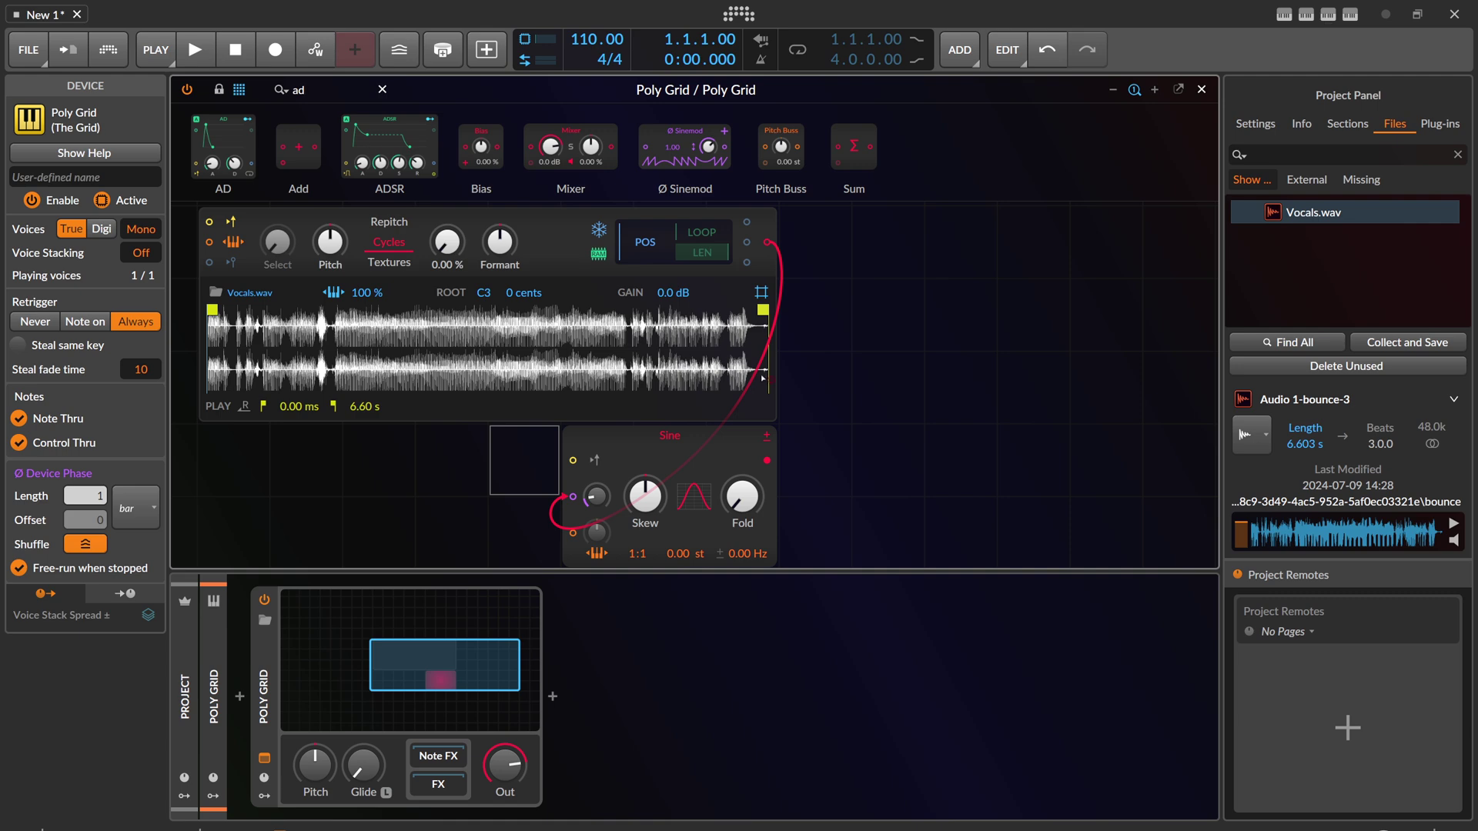
key("Return")
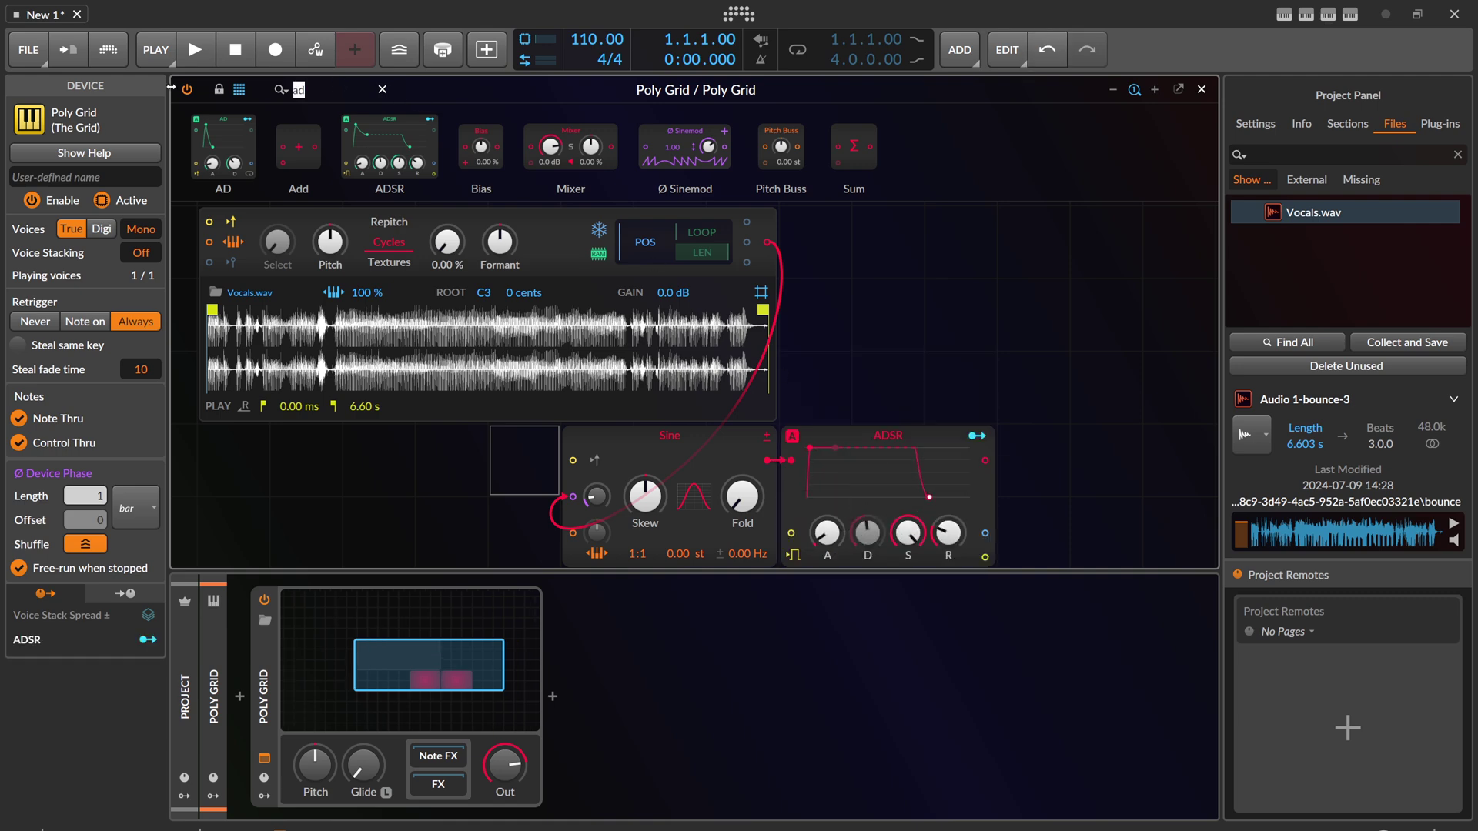
Place a Sallen-Key filter between Sine and ADSR with cutoff at 740 Hz.
type("filter")
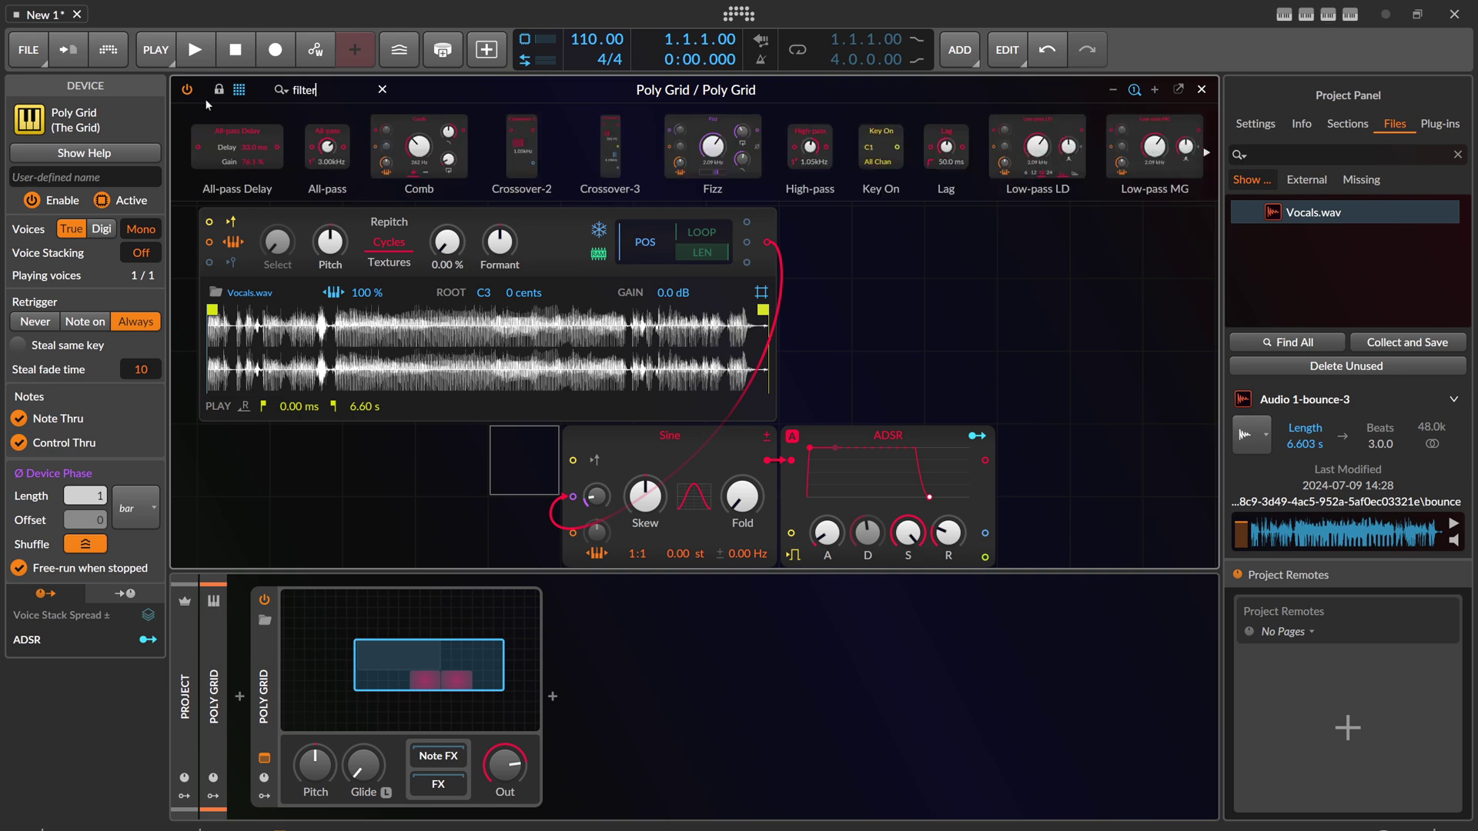
scroll(770, 206, "right", 2)
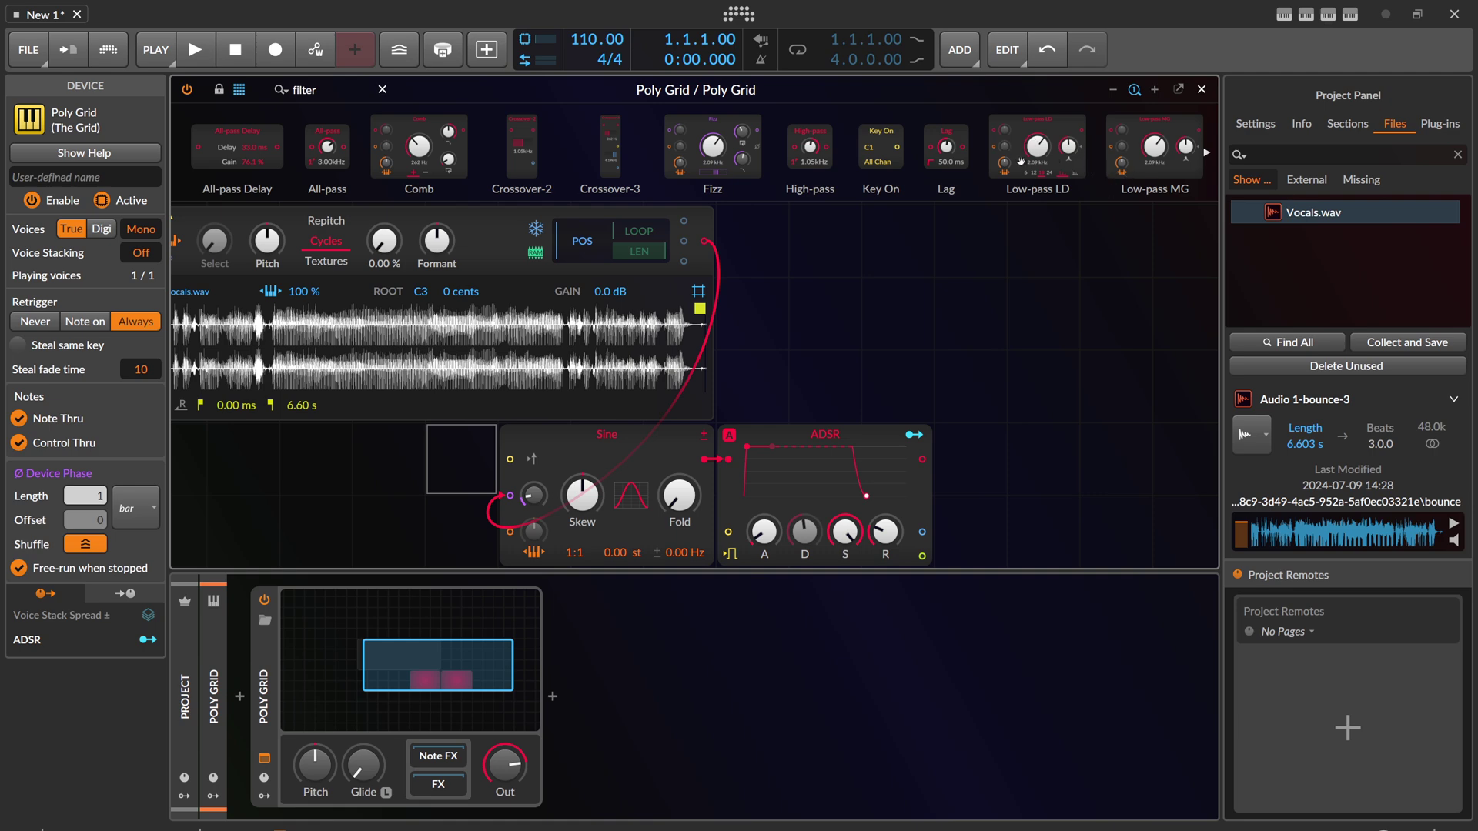
scroll(1020, 161, "right", 5)
scroll(505, 146, "left", 4)
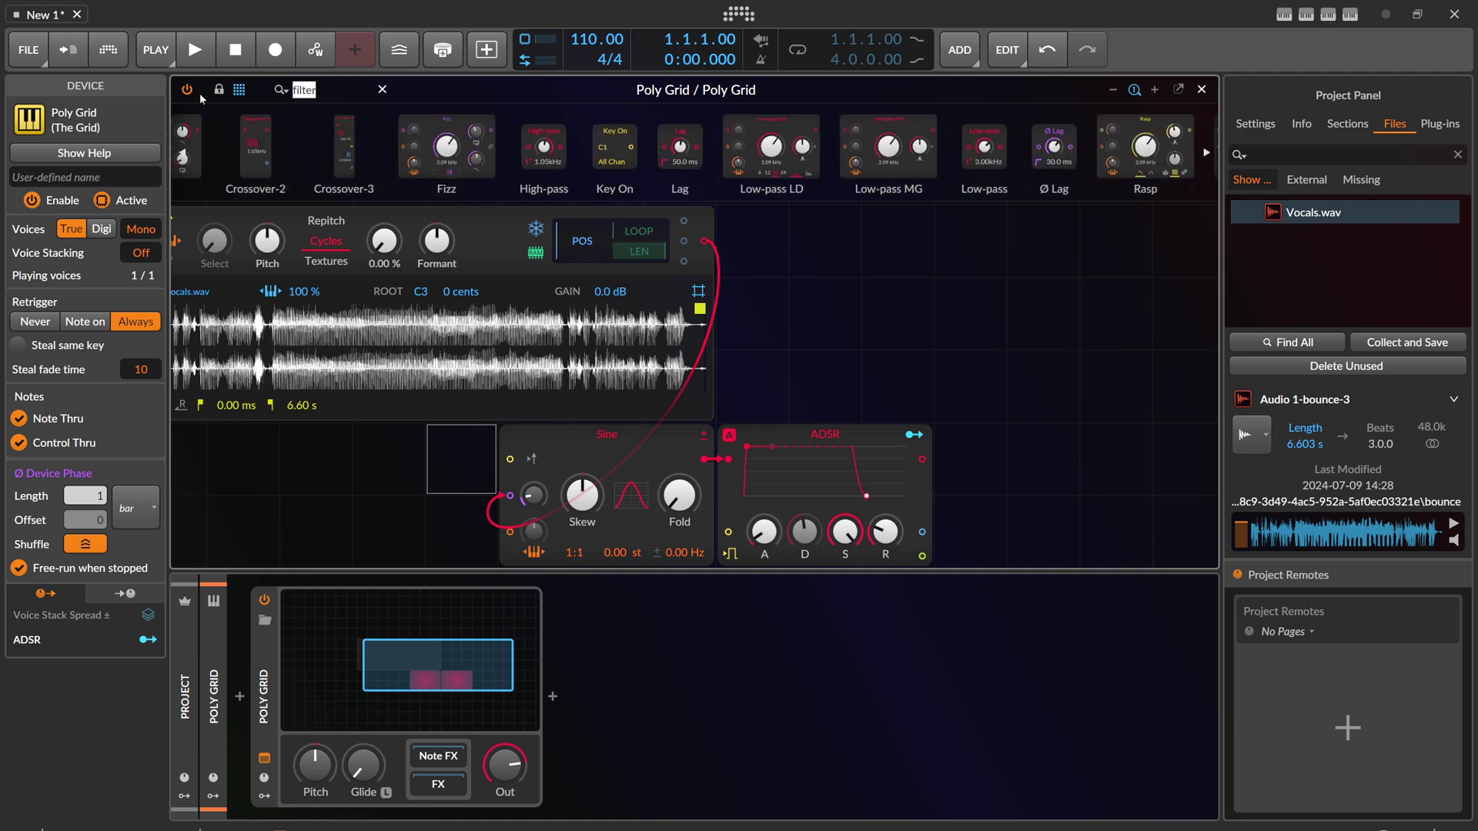
type("sallen")
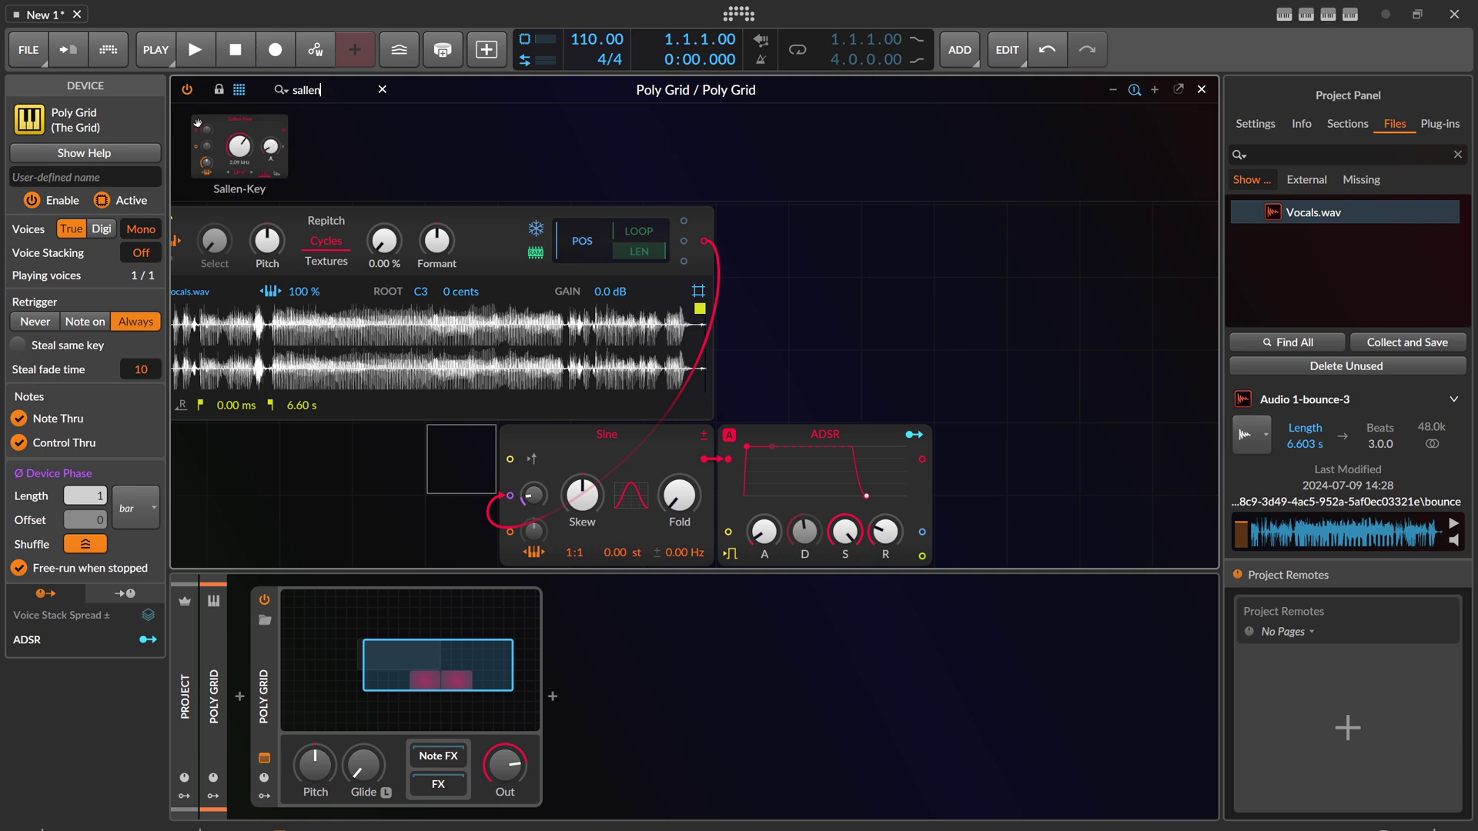
left_click_drag(197, 123, 942, 435)
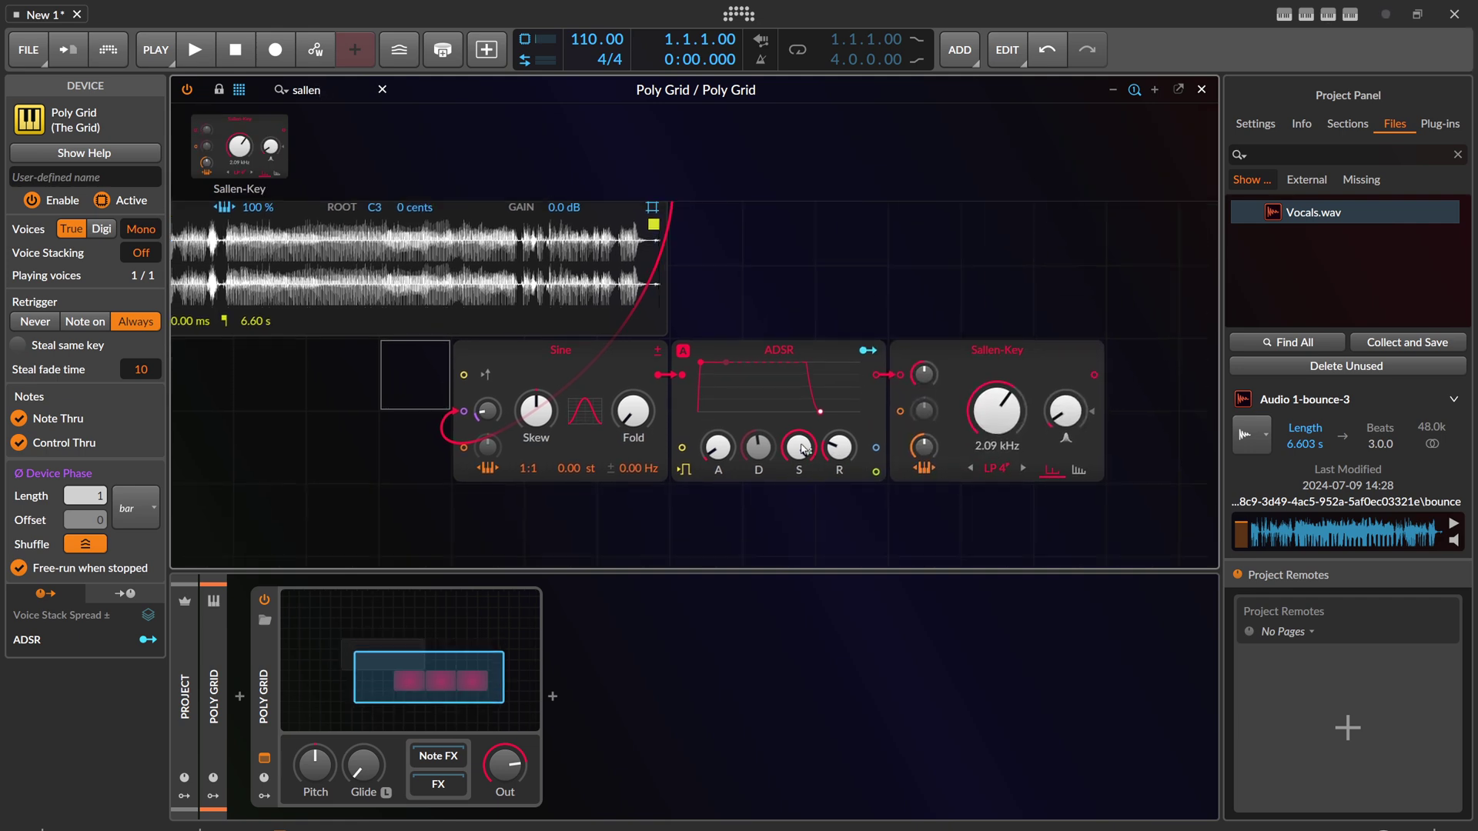
left_click_drag(996, 349, 777, 318)
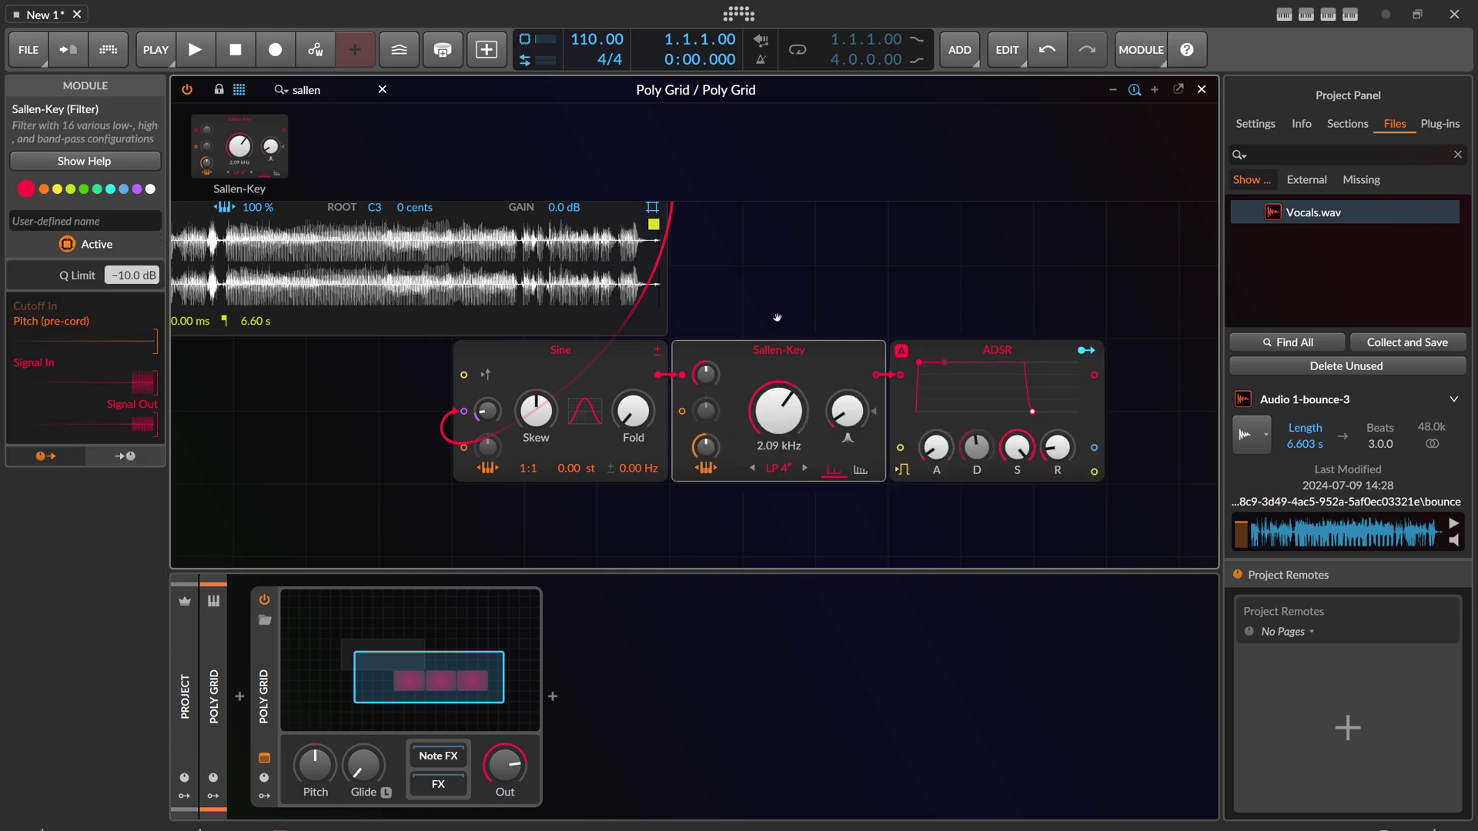
left_click_drag(733, 419, 733, 458)
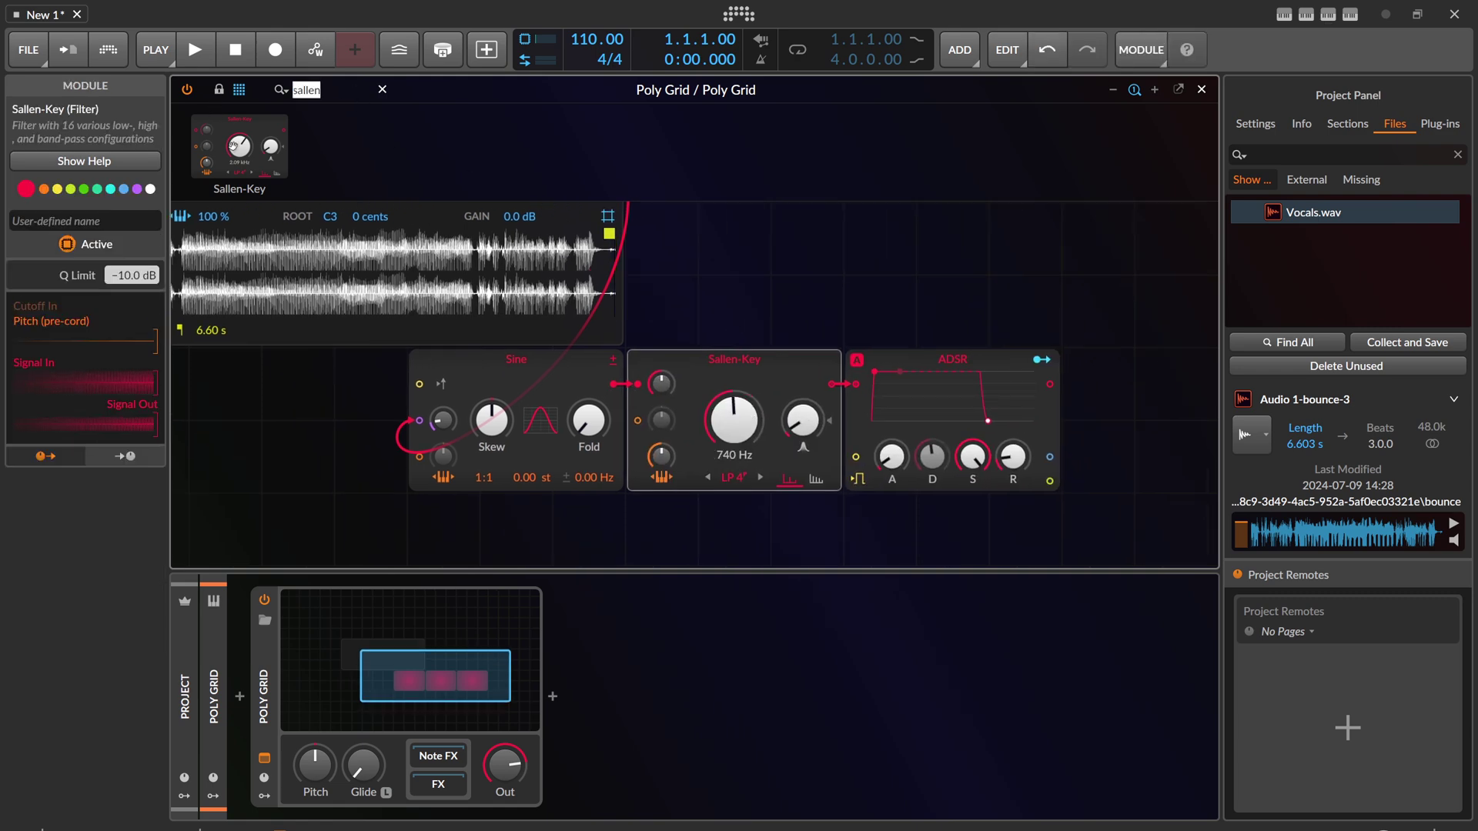
Add a +4.0 dB Distortion after the filter, reposition the Sampler, and add Audio Out after ADSR.
type("dist")
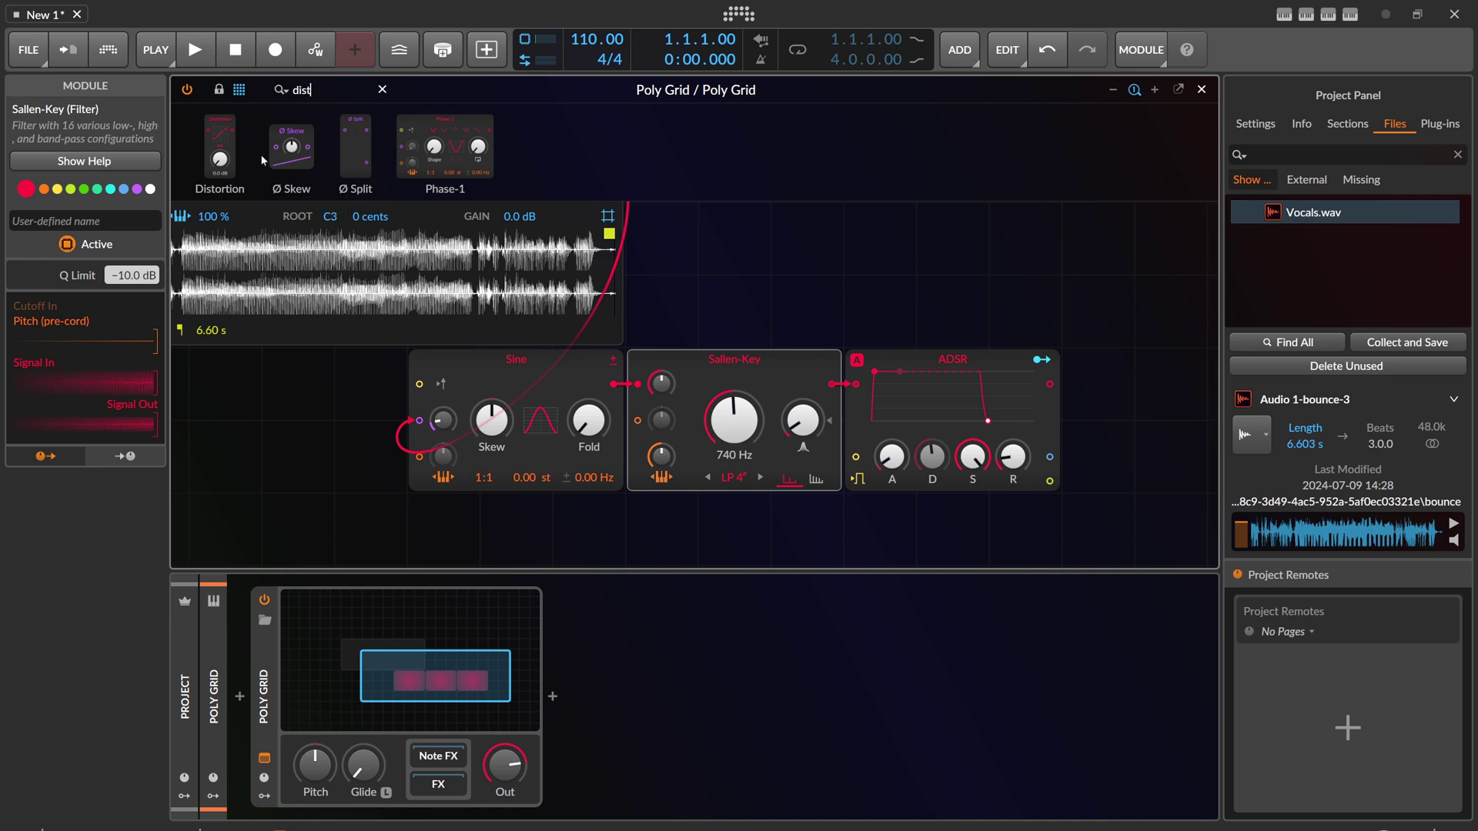
key("Return")
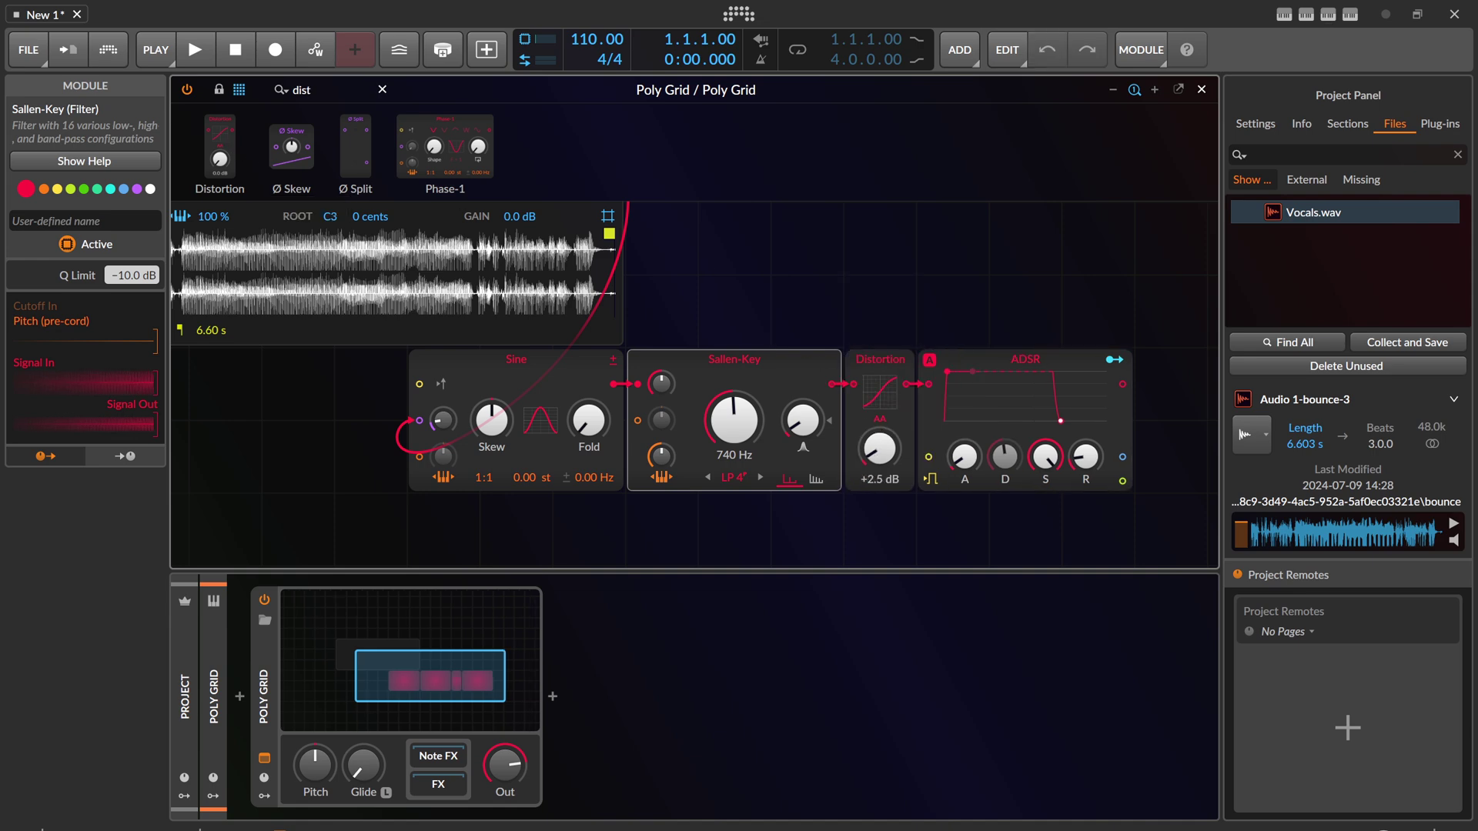
left_click_drag(879, 449, 879, 485)
scroll(847, 291, "down", 3)
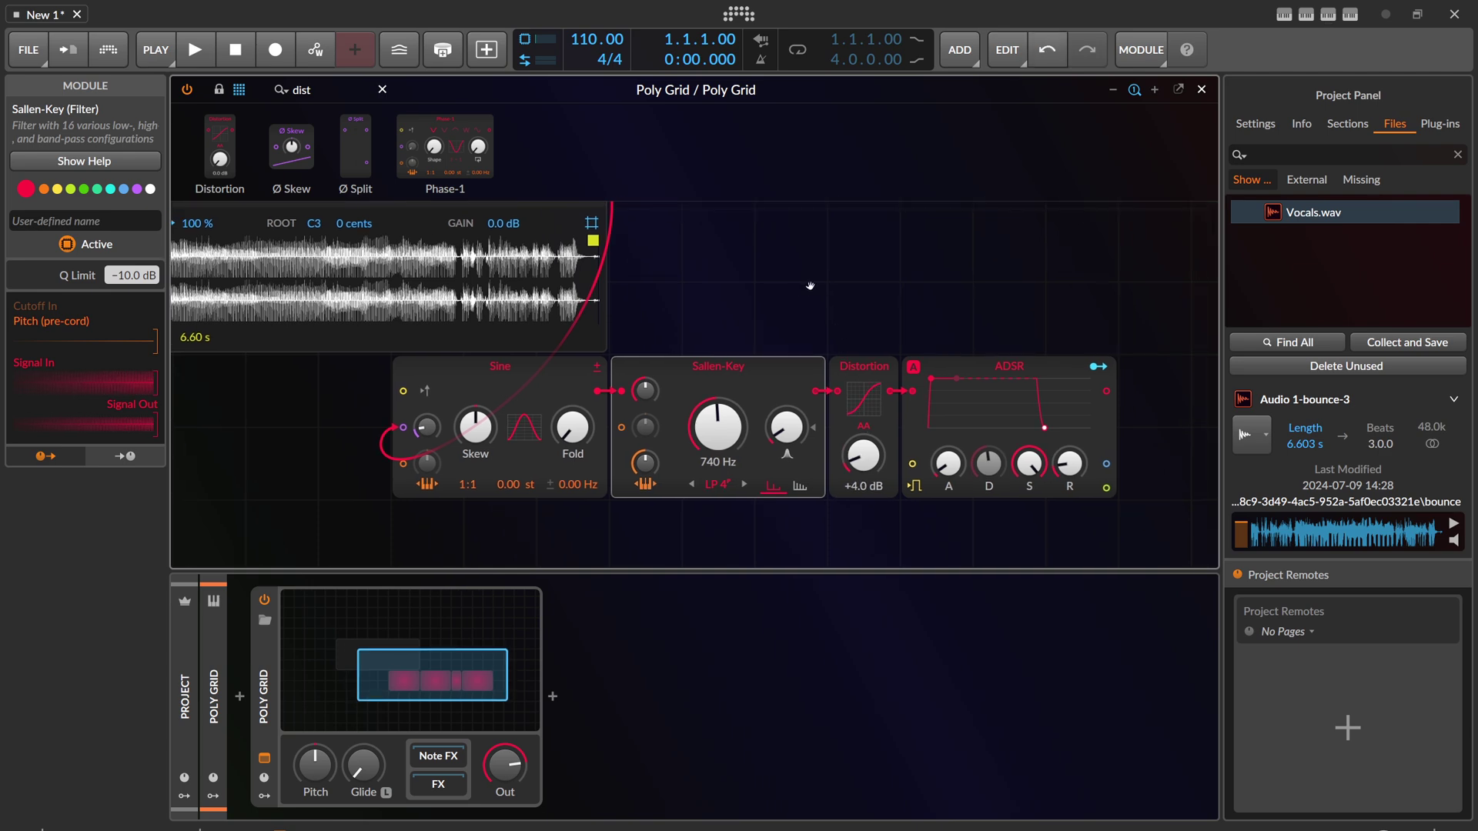
left_click_drag(515, 284, 773, 286)
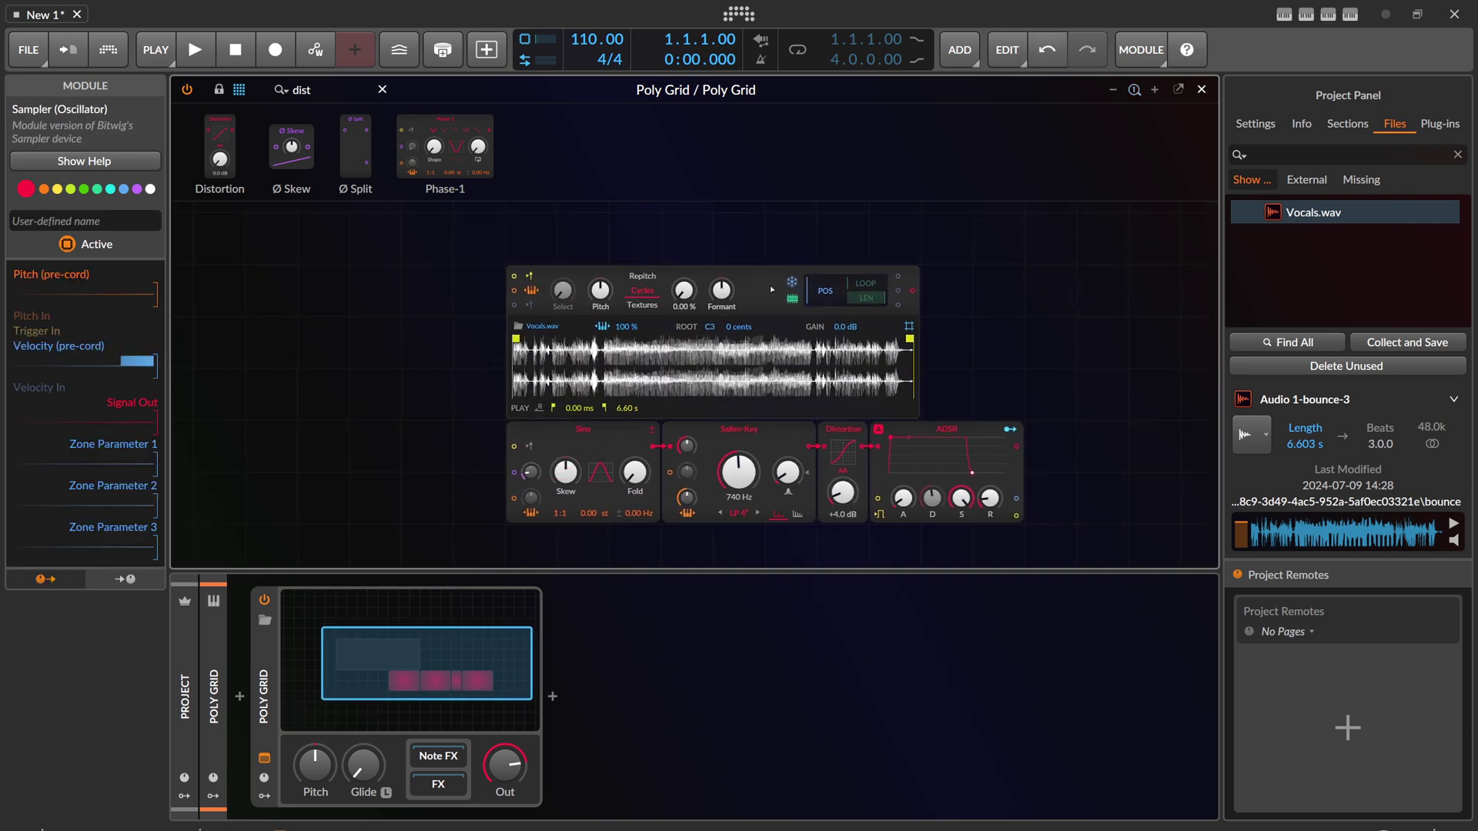
left_click(276, 89)
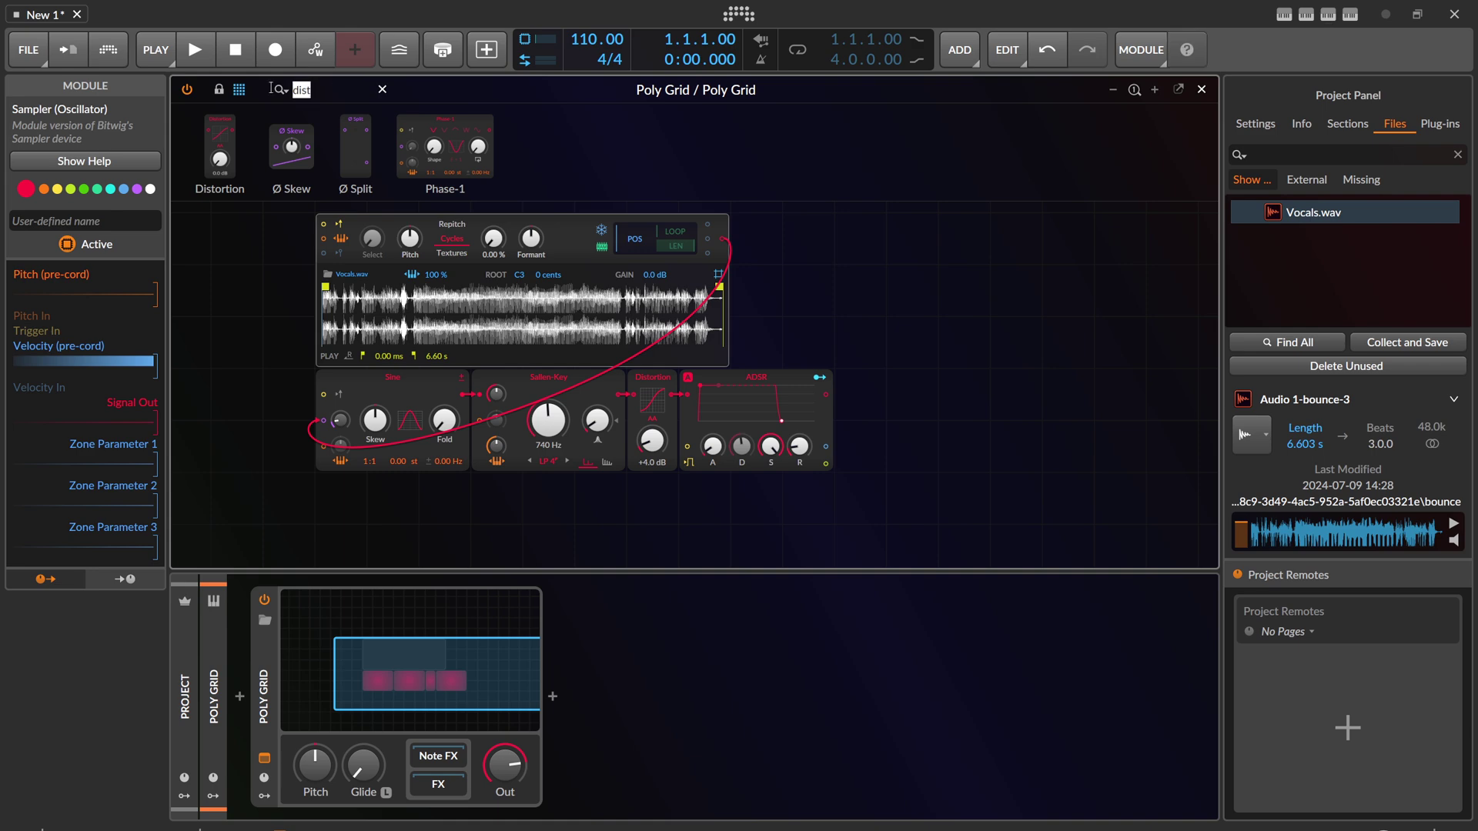
type("out")
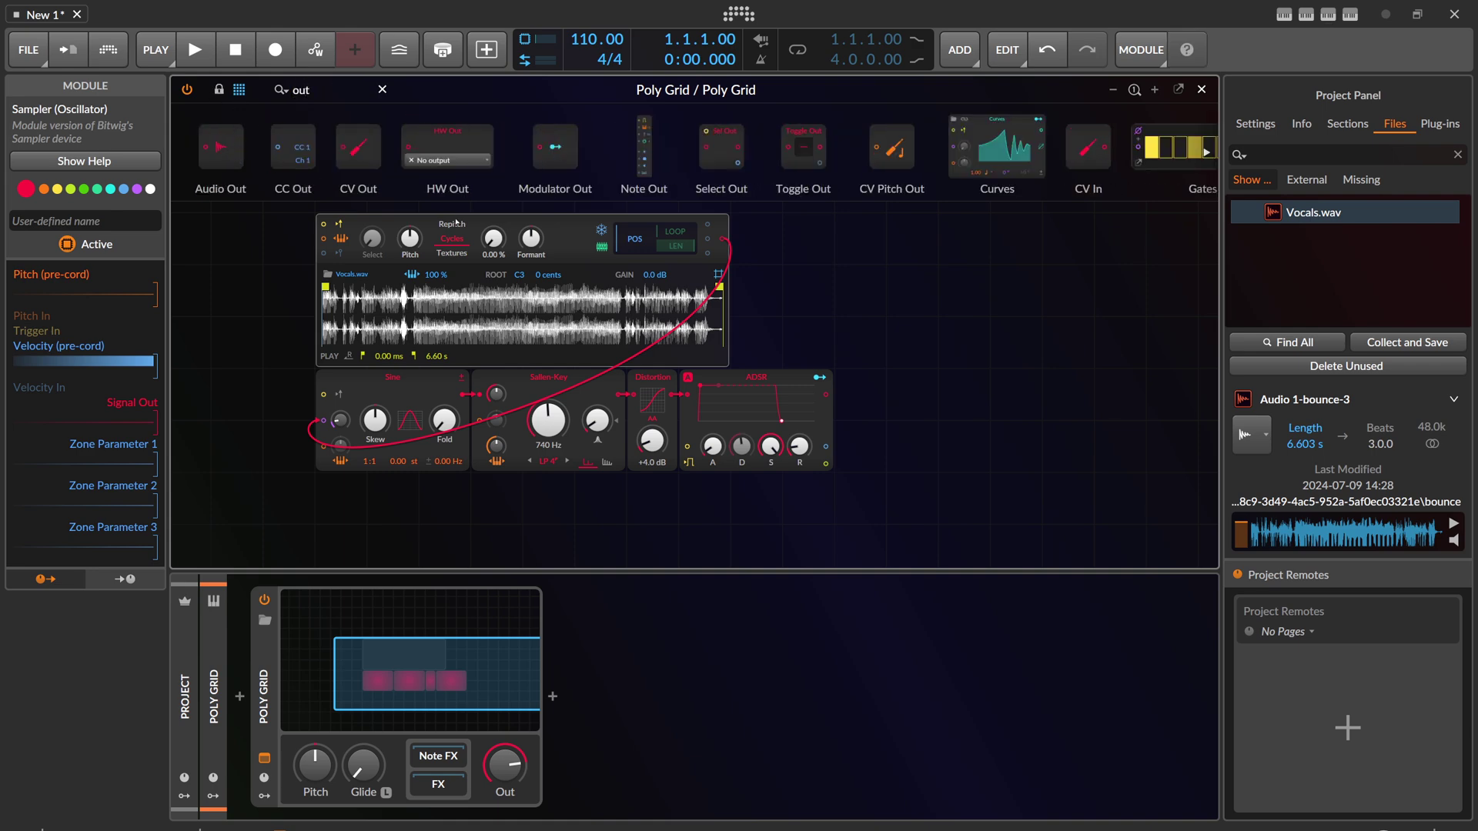
left_click(826, 395)
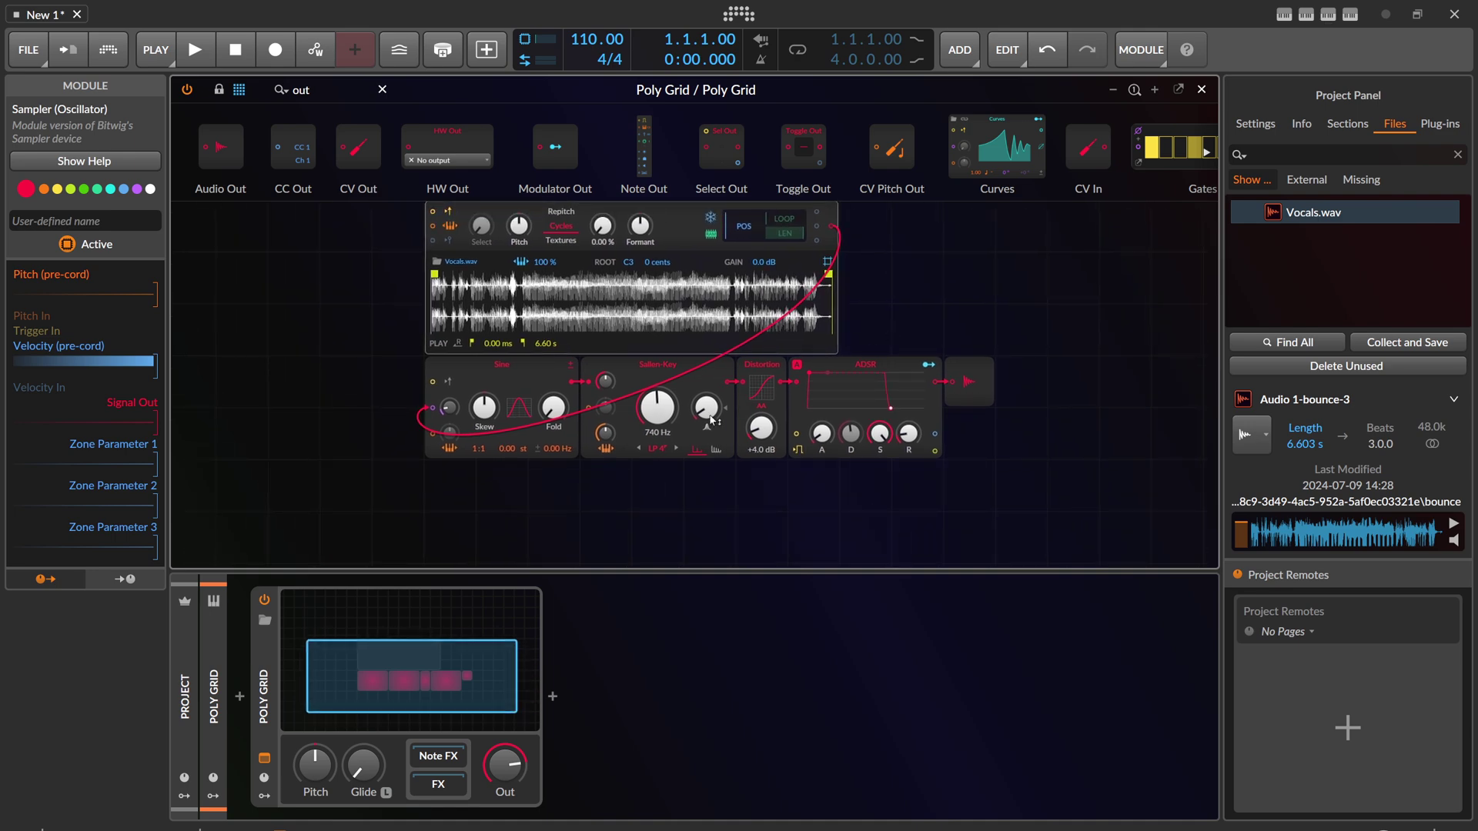
Insert a Mixer module between Sallen-Key and Distortion.
double_click(301, 90)
type("mix")
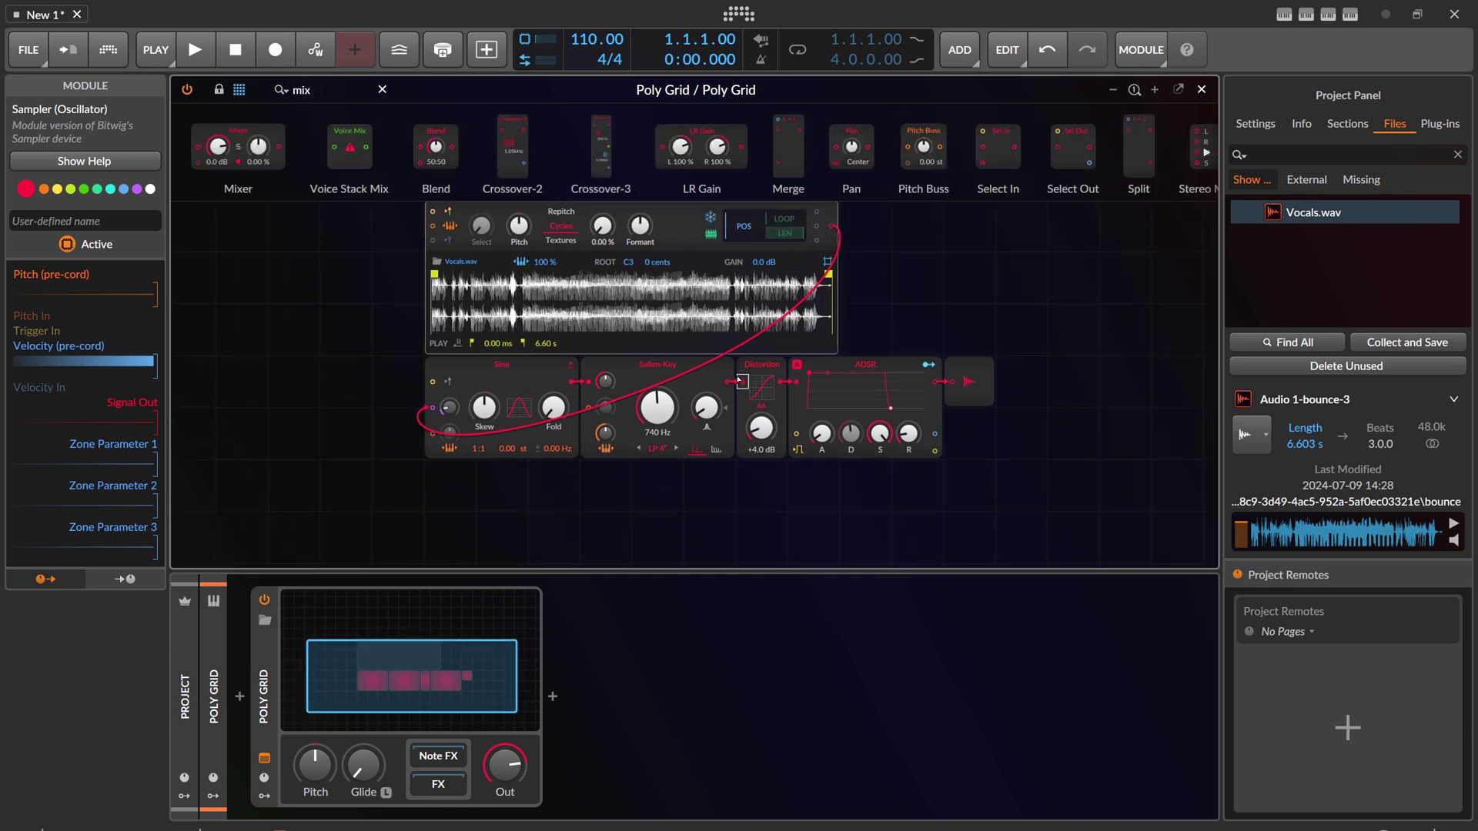
left_click(735, 381)
Feed a Noise module through a 5.92 kHz High-pass into the Mixer's second input.
type("noise")
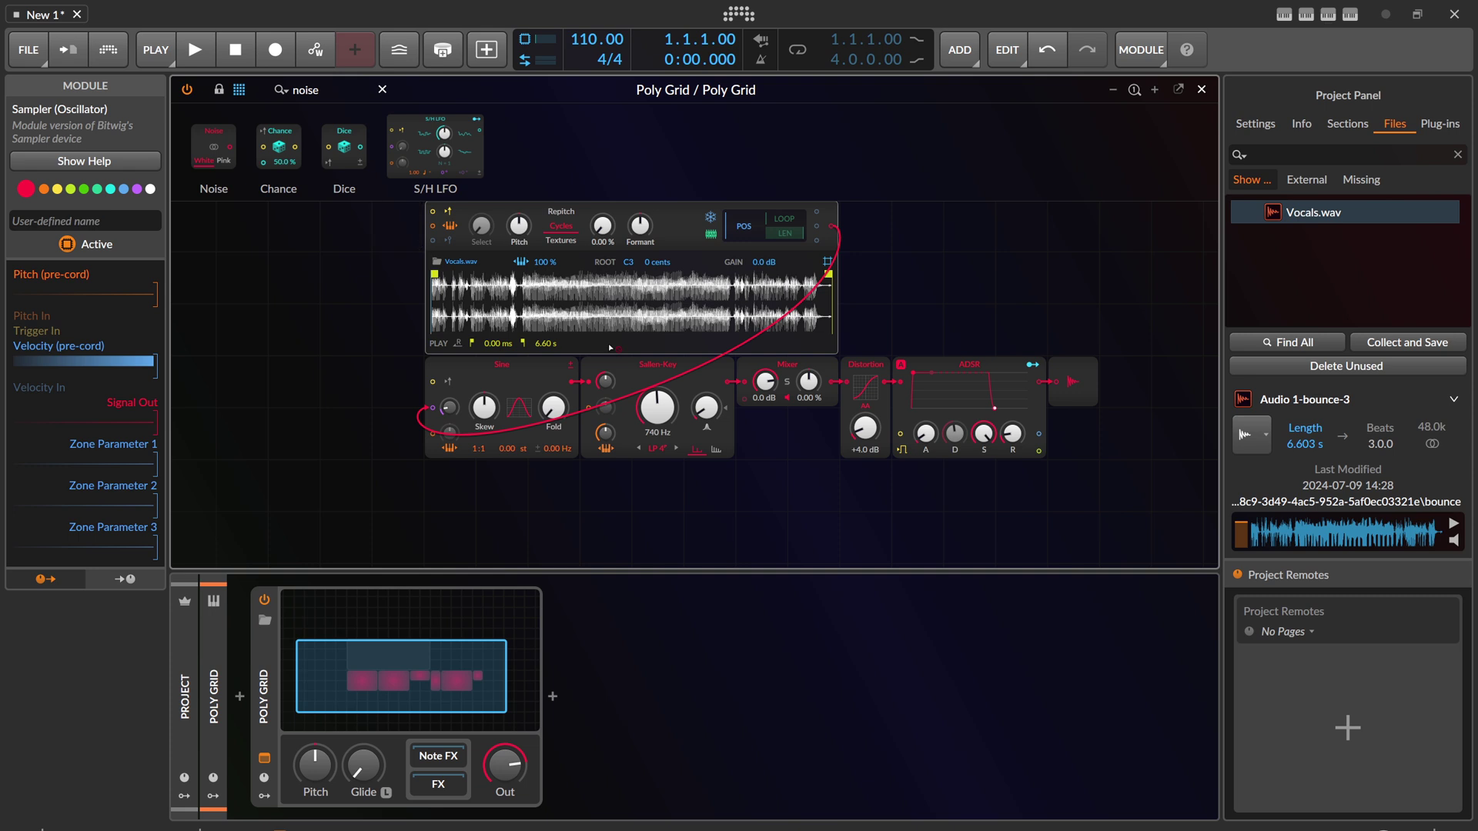
left_click_drag(610, 348, 798, 404)
double_click(325, 92)
type("high")
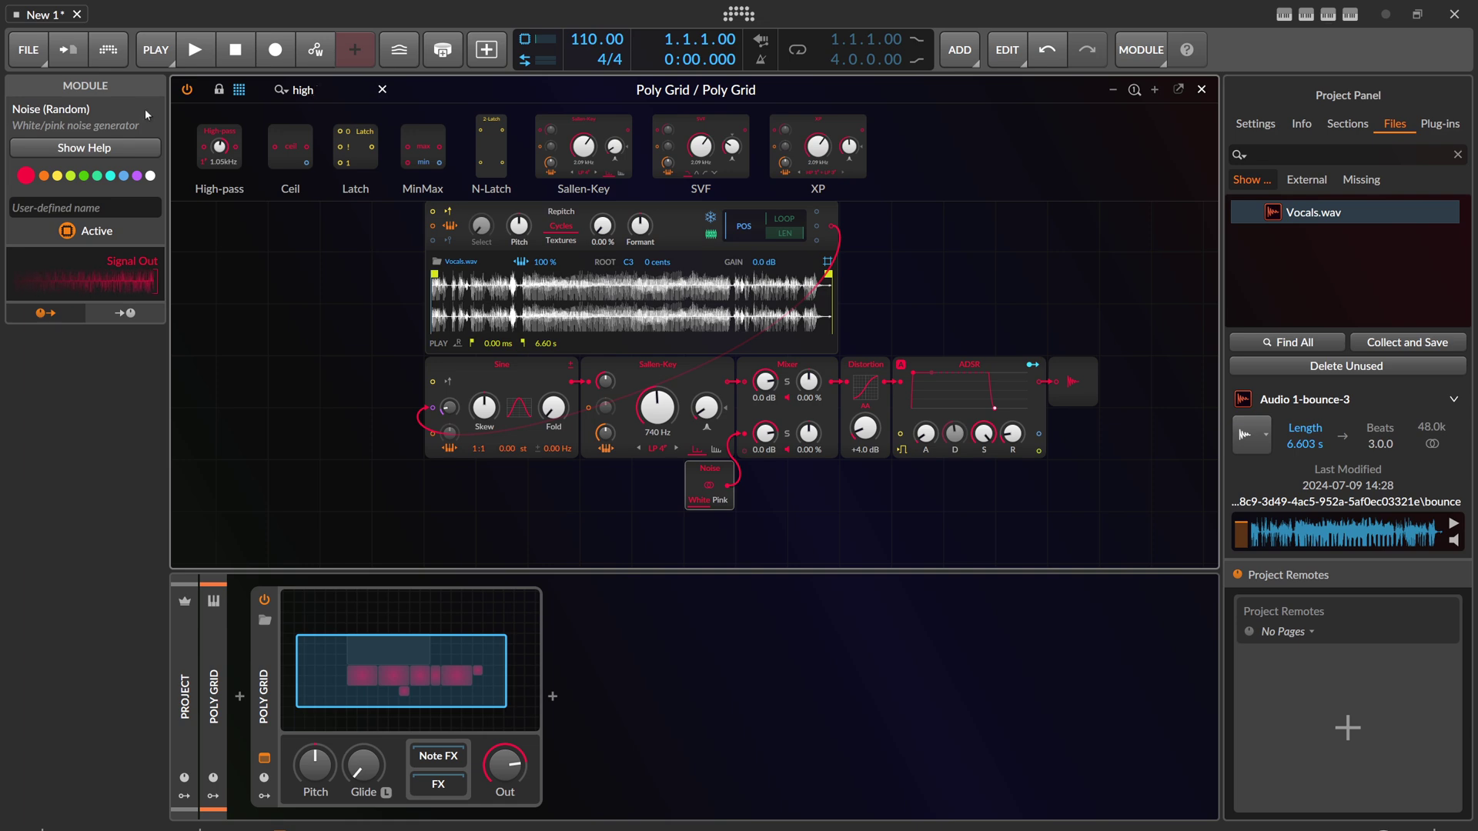
left_click_drag(219, 146, 760, 496)
left_click_drag(631, 483, 628, 519)
left_click(231, 682)
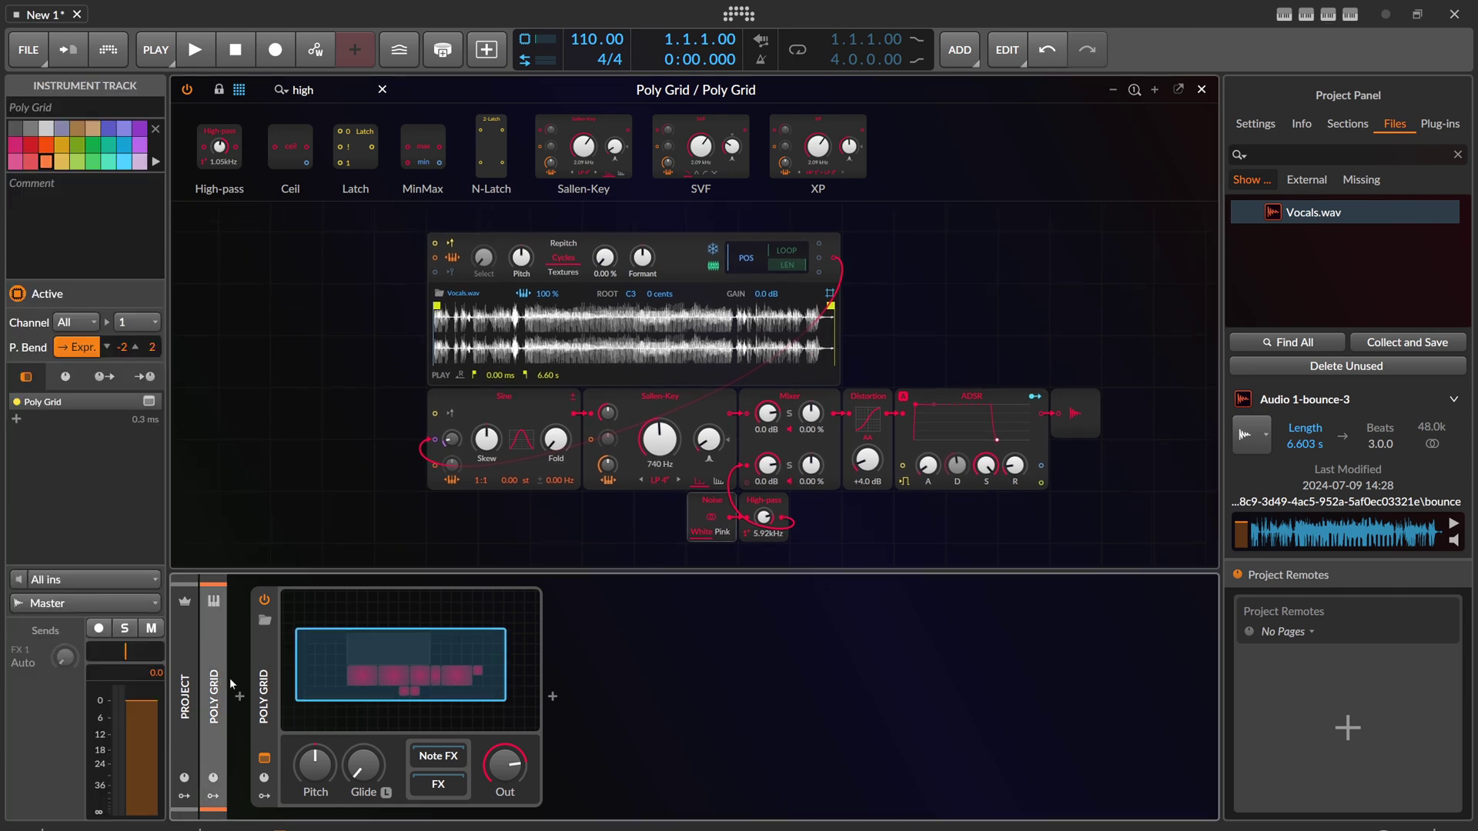
Arm the Poly Grid track and audition the patch, moving sample start to 1.88 s.
left_click(99, 632)
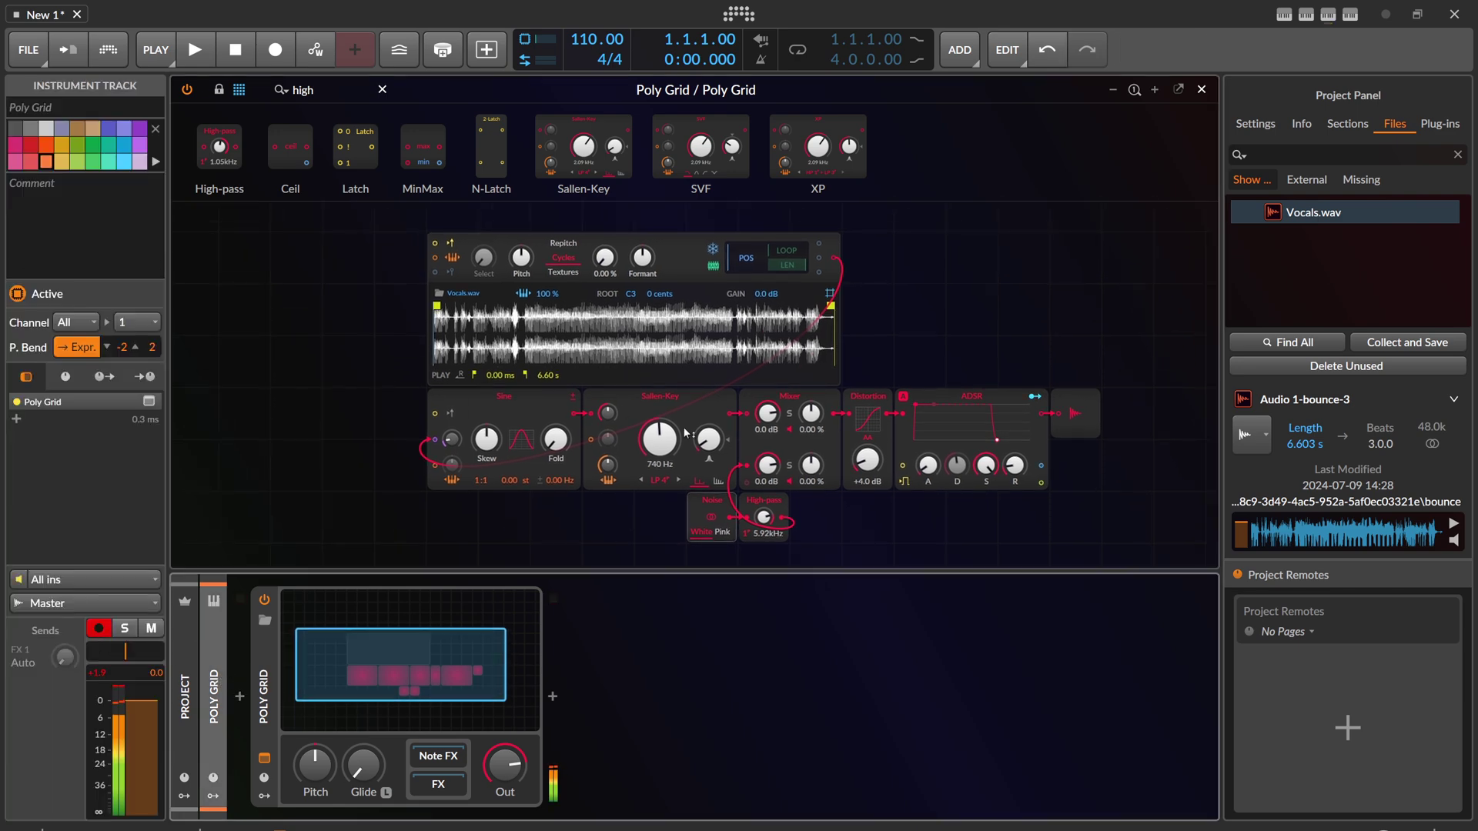
left_click_drag(767, 464, 767, 501)
left_click_drag(660, 439, 659, 408)
left_click_drag(452, 439, 452, 439)
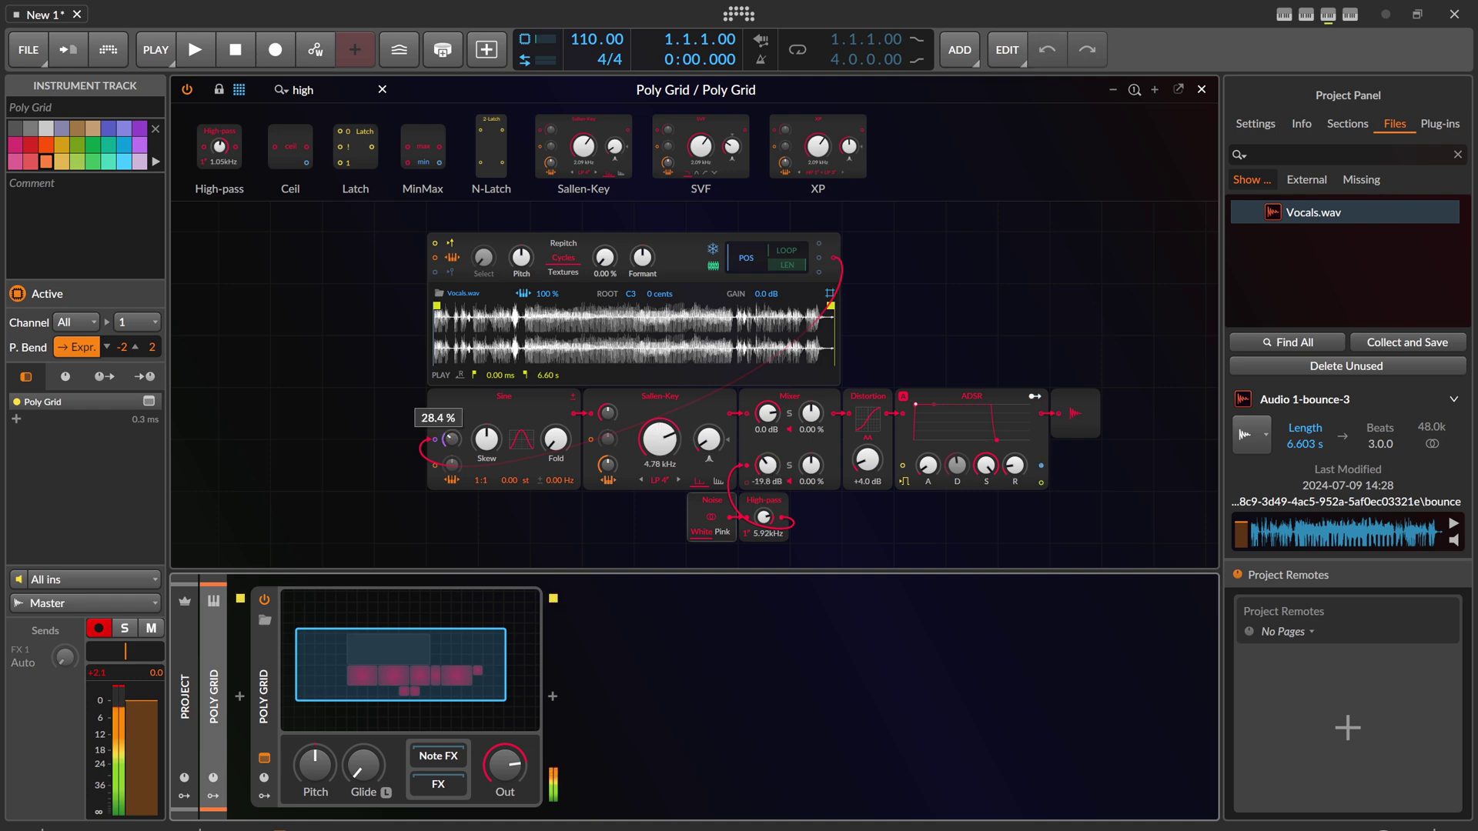
mouse_move(436, 305)
left_mouse_down()
mouse_move(562, 306)
mouse_move(541, 305)
left_mouse_up()
left_click_drag(605, 258, 605, 242)
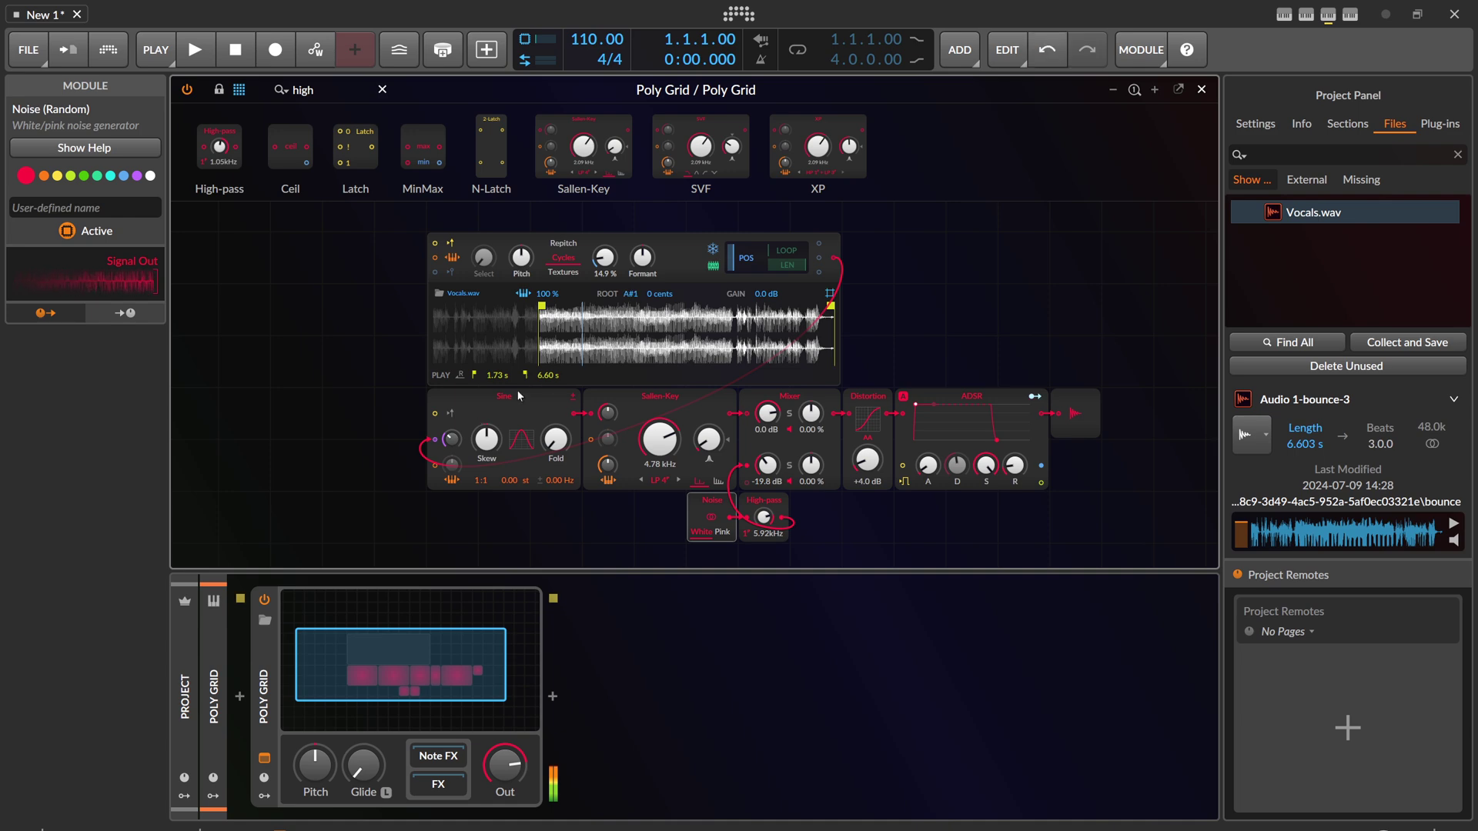
left_click_drag(668, 431, 657, 328)
left_click_drag(556, 308, 564, 308)
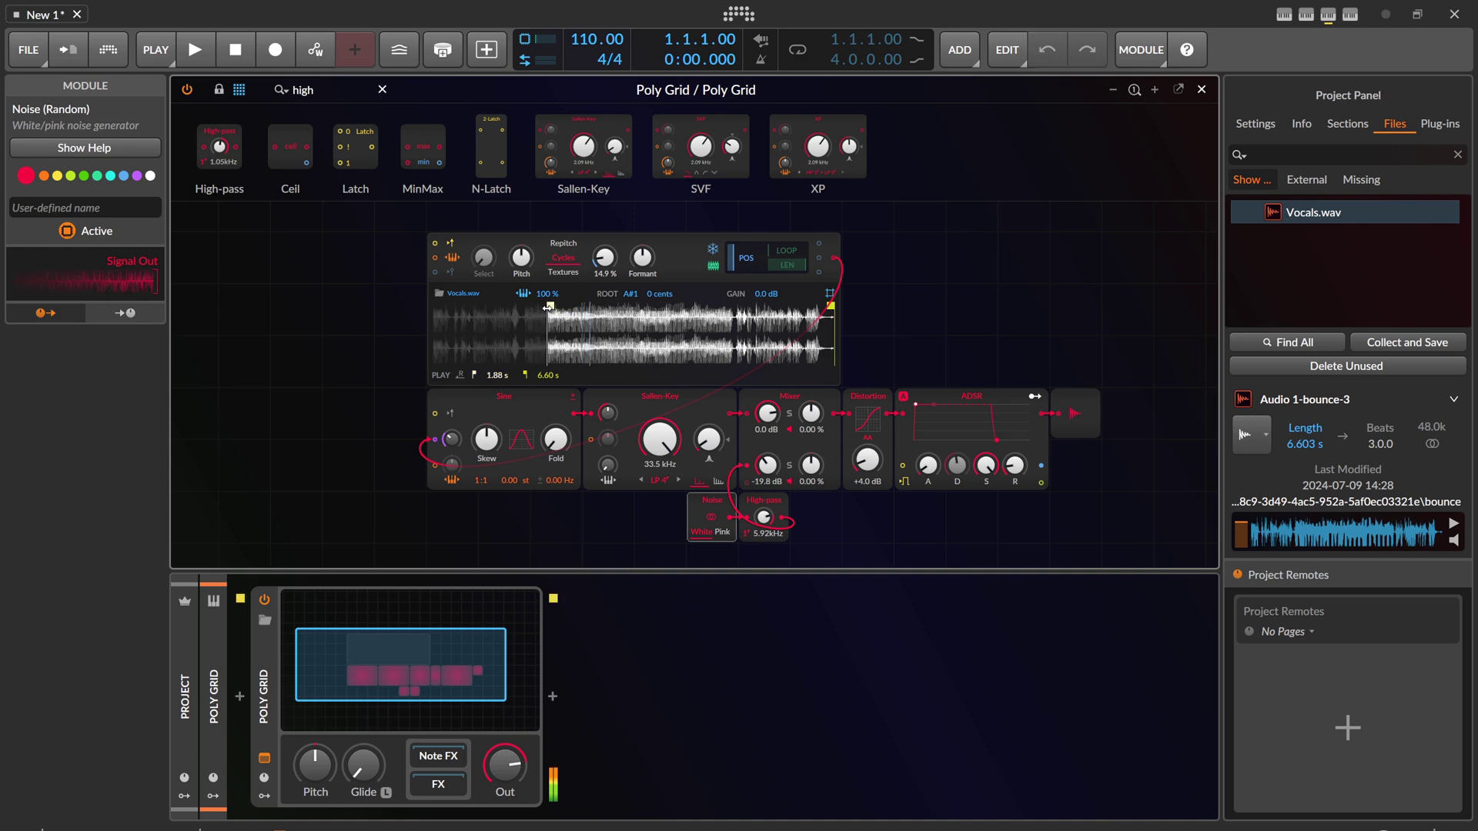
Set root note B0, noise level -30.0 dB and Distortion drive +10.2 dB, then lower the cutoff.
left_click_drag(605, 257, 605, 233)
left_click_drag(764, 485, 764, 531)
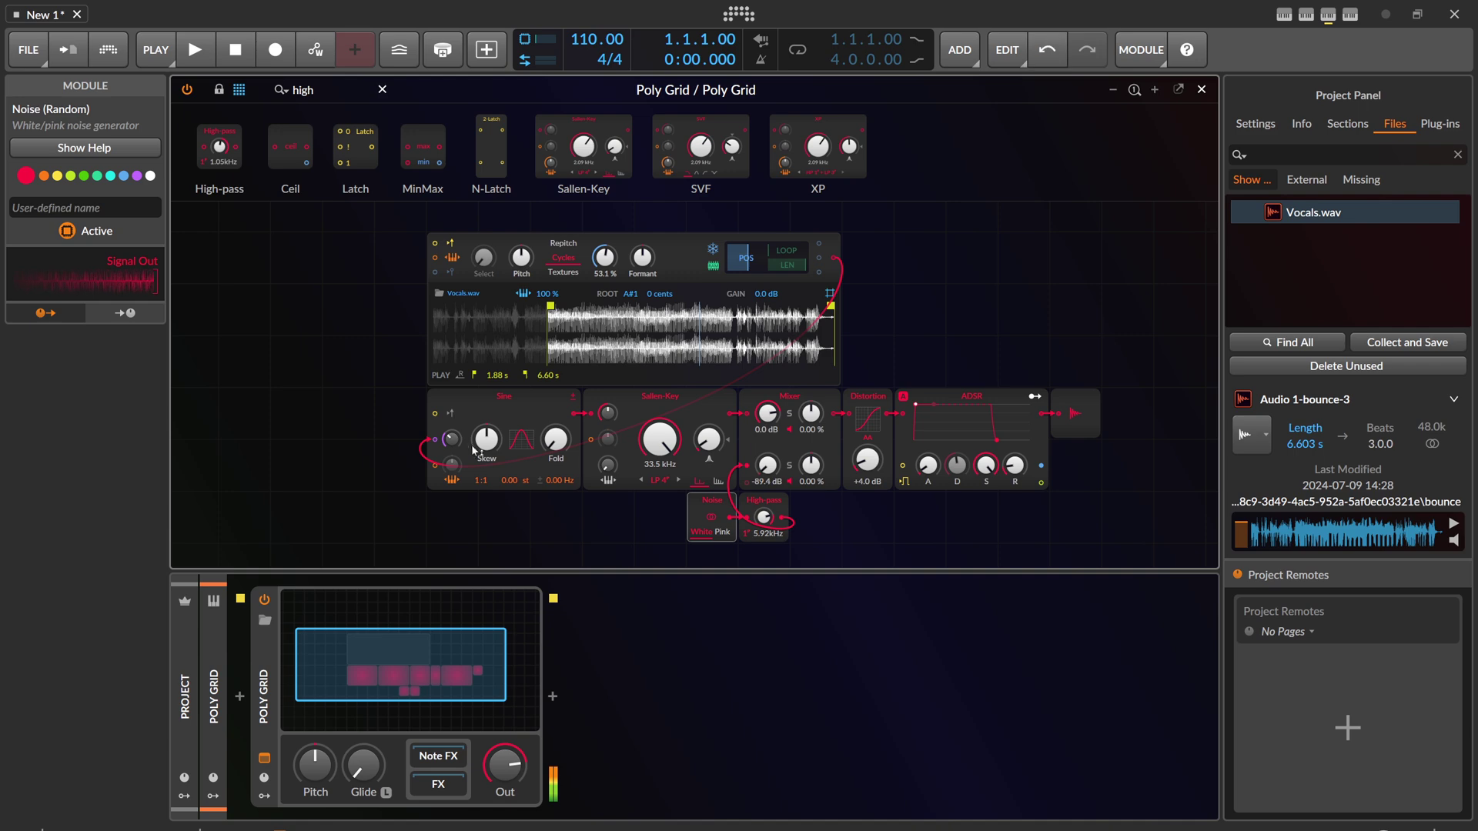
left_click_drag(451, 440, 451, 444)
left_click_drag(629, 295, 629, 297)
left_click_drag(451, 439, 451, 442)
left_click_drag(767, 479, 767, 476)
left_click_drag(867, 459, 867, 458)
left_click_drag(661, 439, 661, 539)
Move the Sallen-Key filter between Distortion and ADSR and set textures to 26.0 %.
left_click_drag(658, 408, 987, 427)
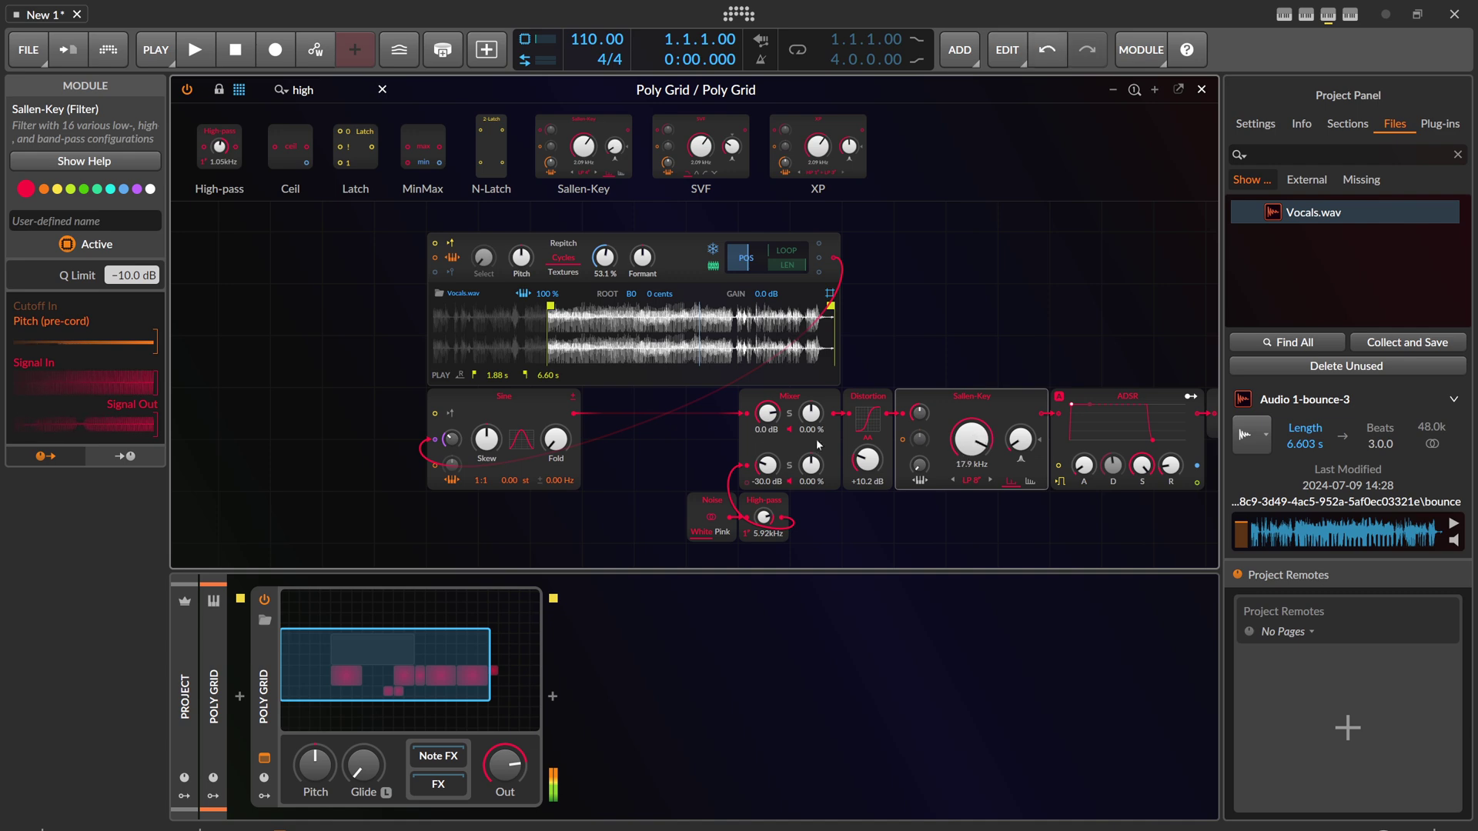
left_click_drag(461, 444, 461, 433)
left_click_drag(614, 272, 614, 312)
left_click_drag(451, 438, 450, 454)
left_click_drag(605, 258, 605, 239)
Fine-tune the textures amount and Sine phase input, setting the root note to C#-1.
left_click_drag(451, 439, 452, 439)
left_click_drag(605, 271, 604, 266)
left_click_drag(605, 258, 605, 279)
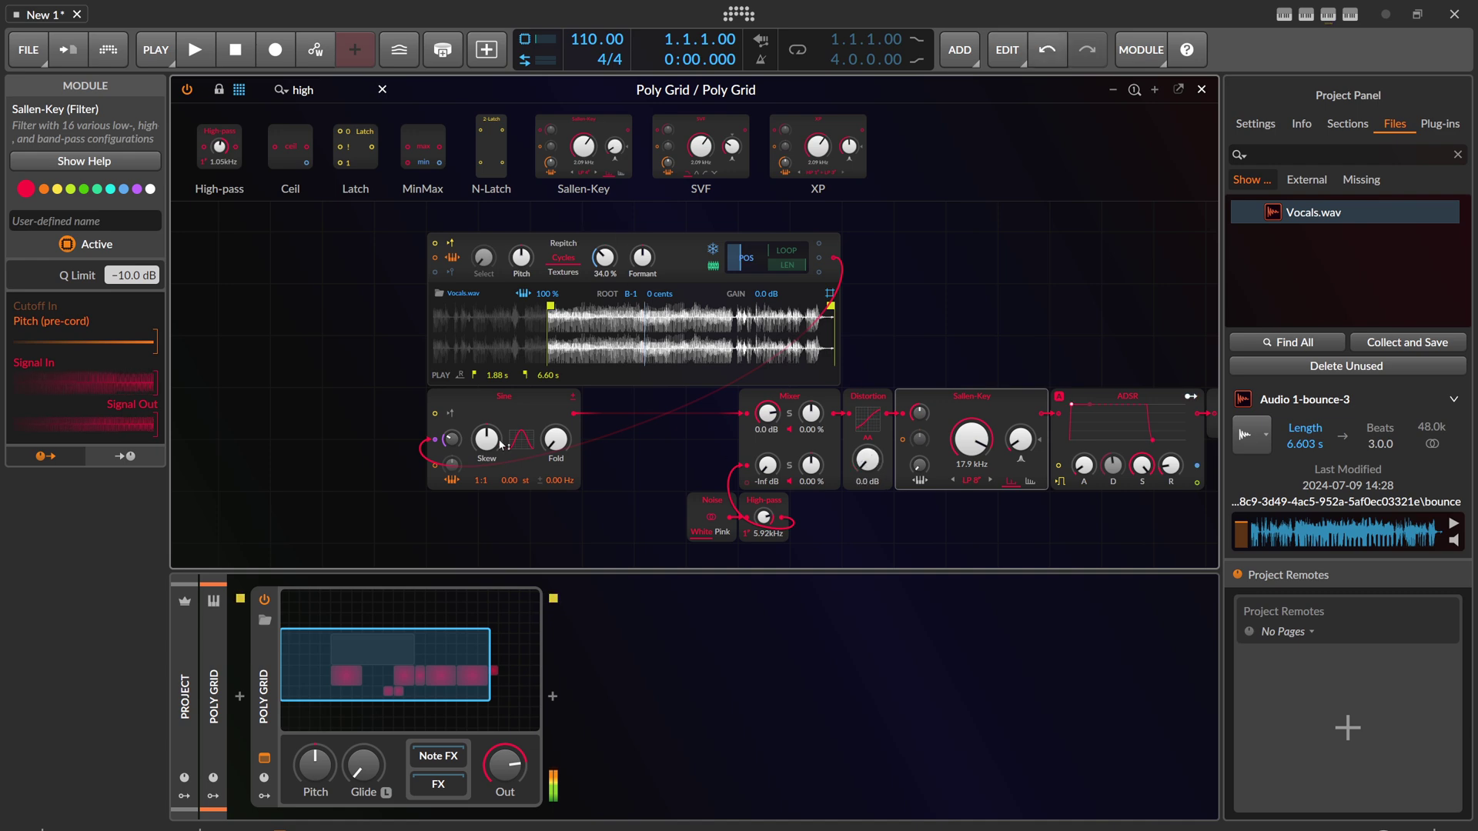
left_click_drag(451, 440, 451, 435)
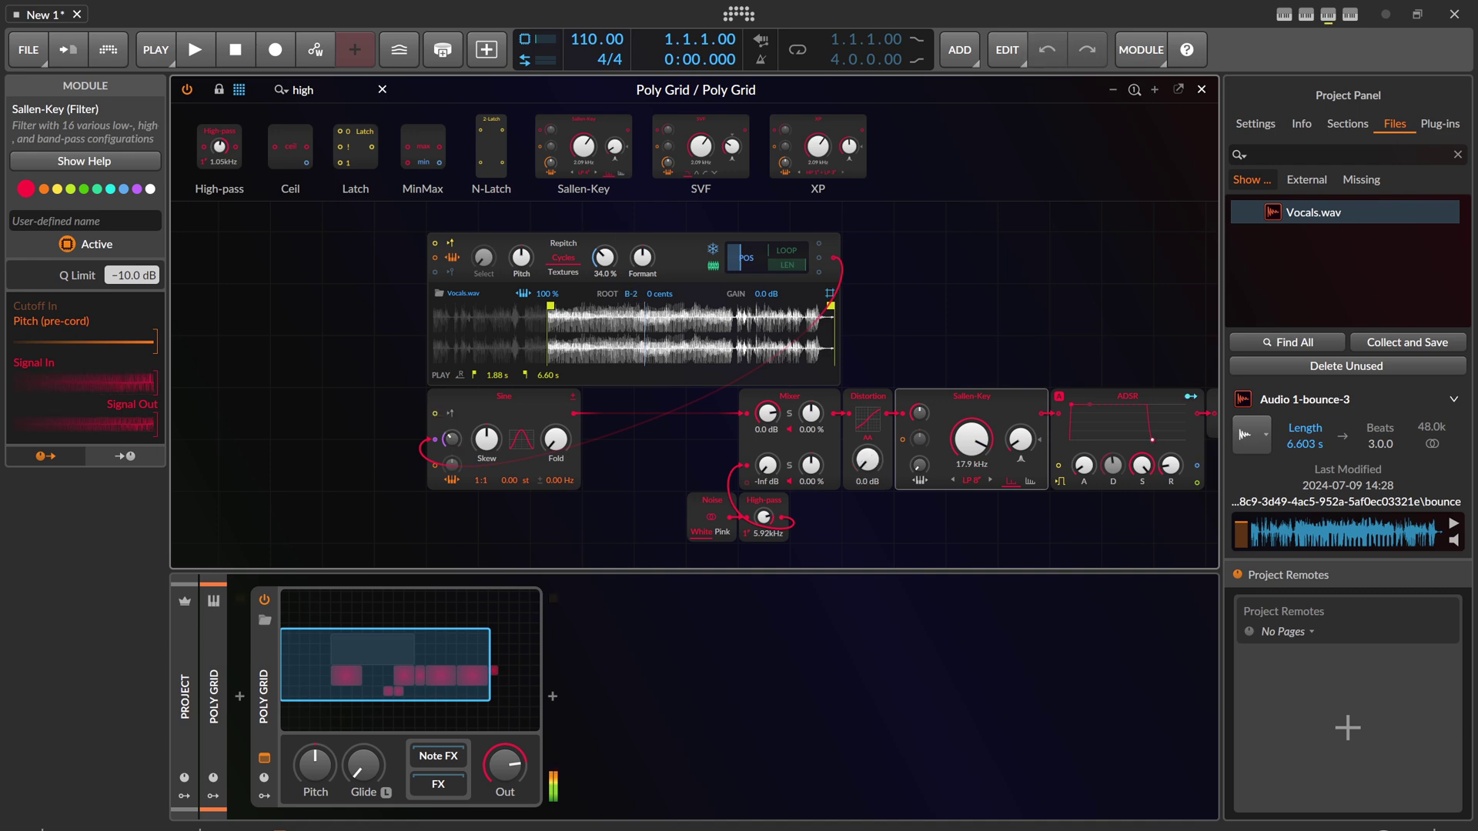
left_click_drag(629, 294, 608, 309)
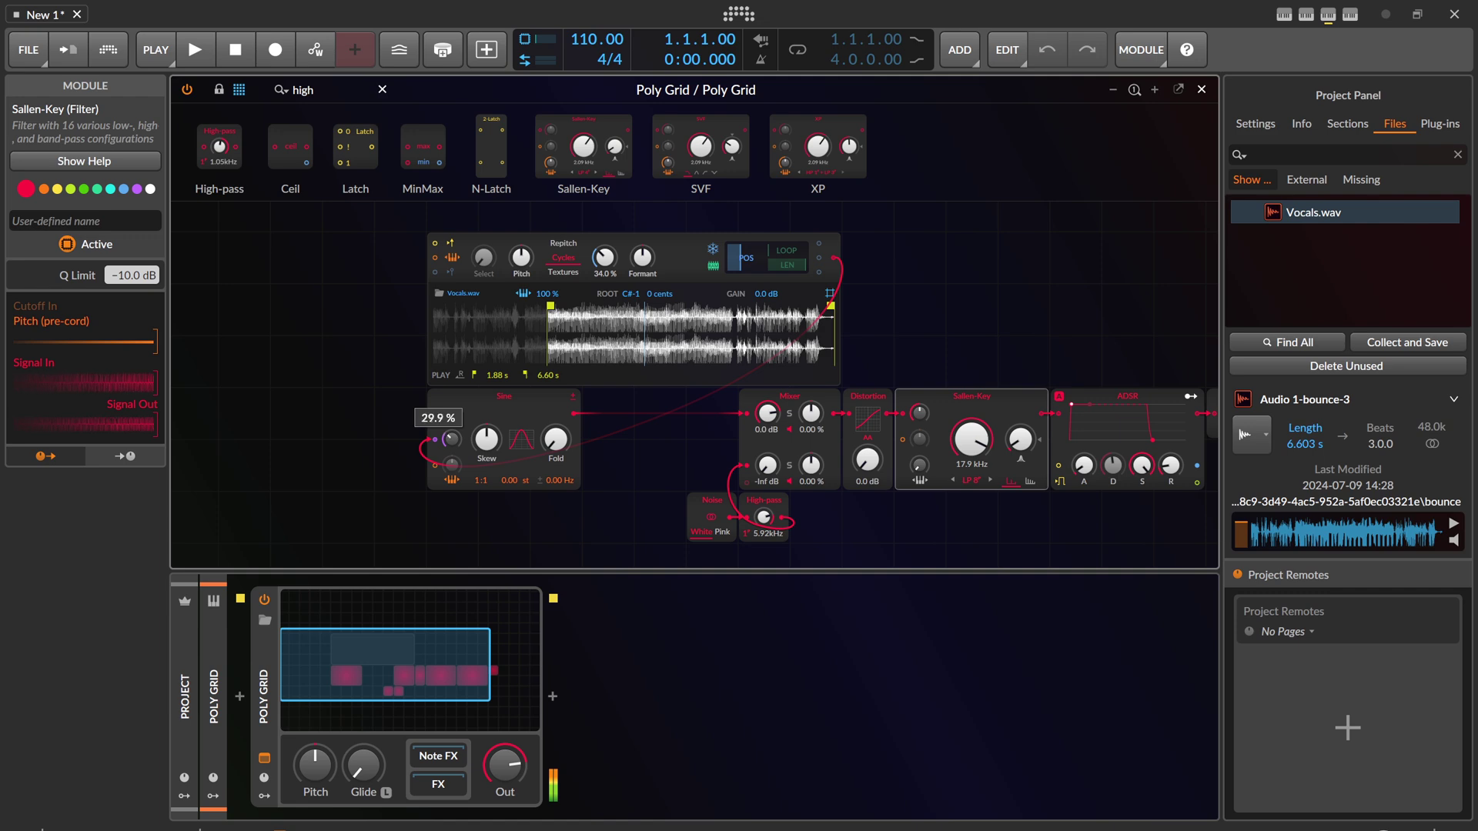
mouse_move(604, 257)
left_mouse_down()
mouse_move(604, 281)
mouse_move(604, 247)
mouse_move(604, 262)
left_mouse_up()
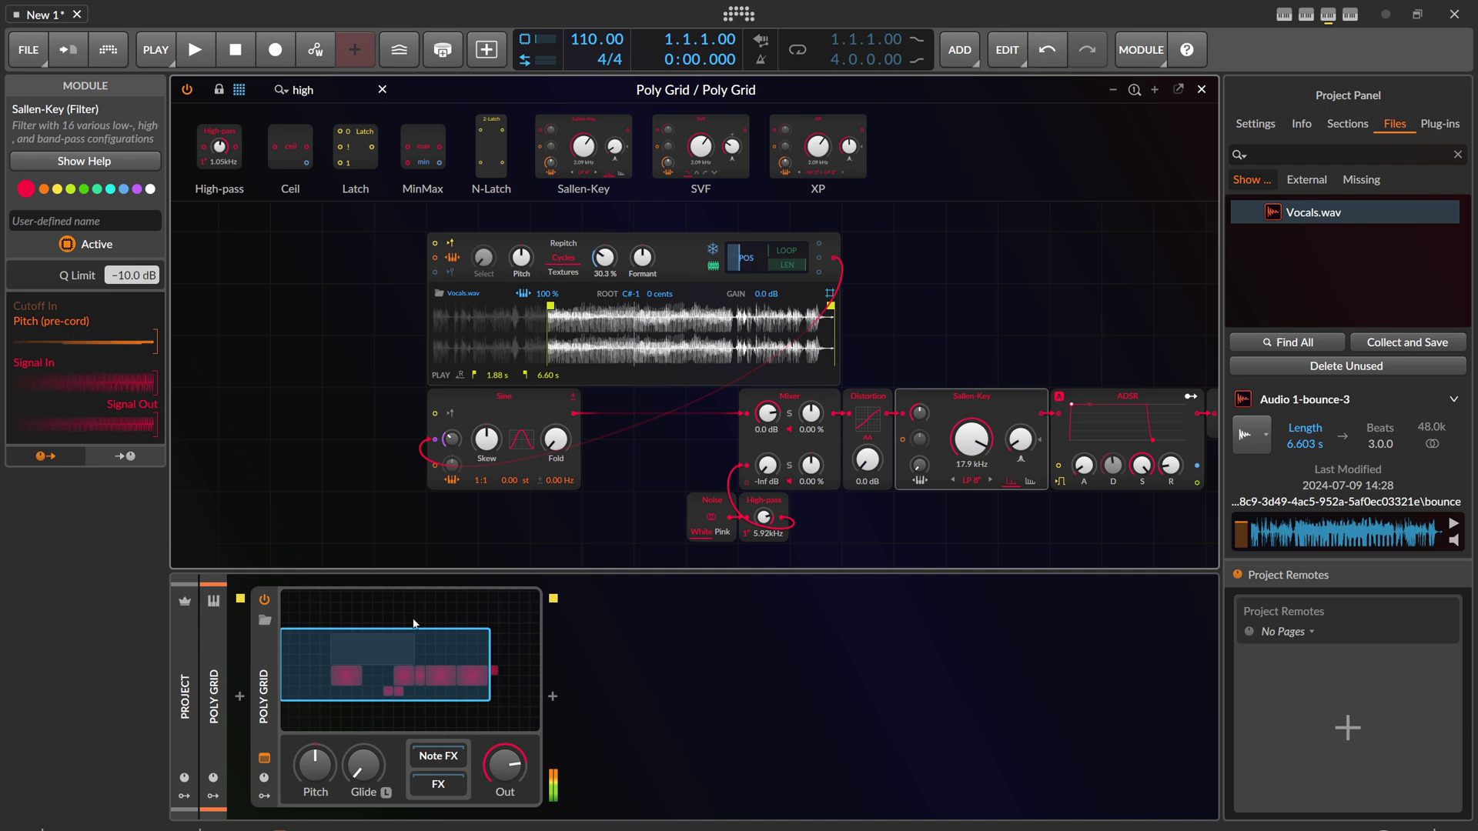
Add a Ramp modulator to the Poly Grid and sync it to the project tempo.
mouse_move(306, 717)
left_click(295, 629)
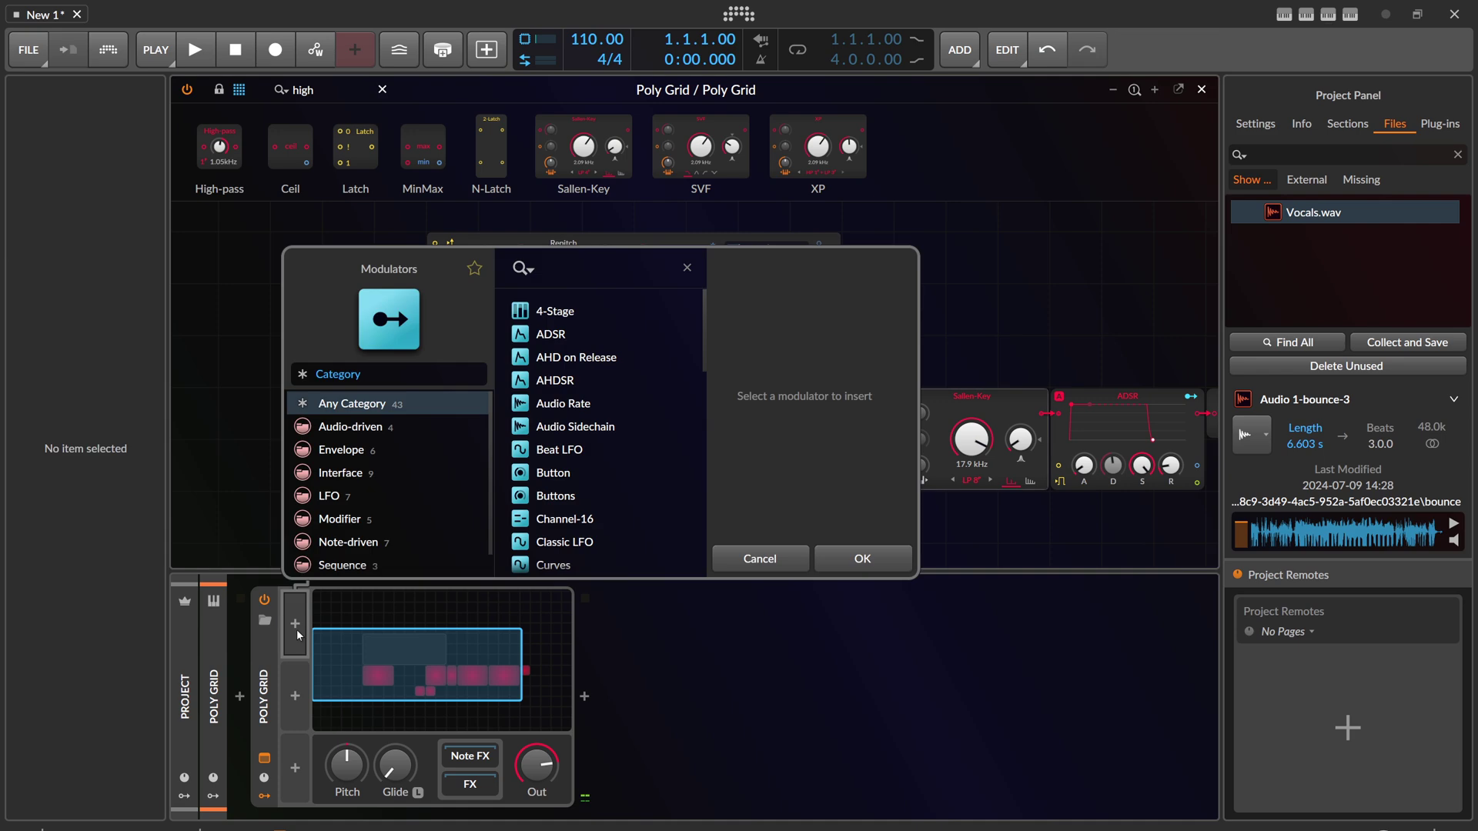
type("ramd")
key("BackSpace")
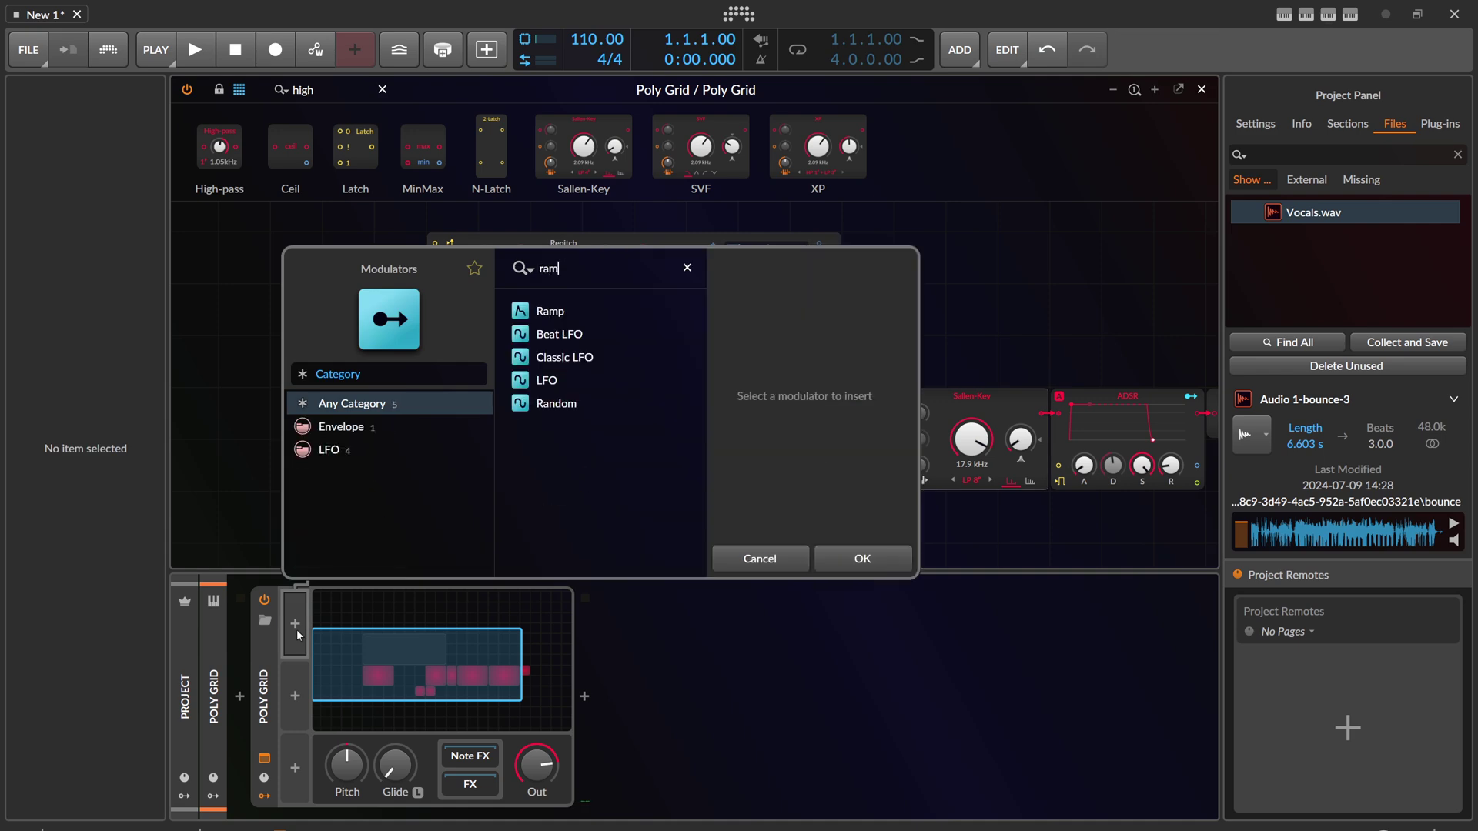
key("Return")
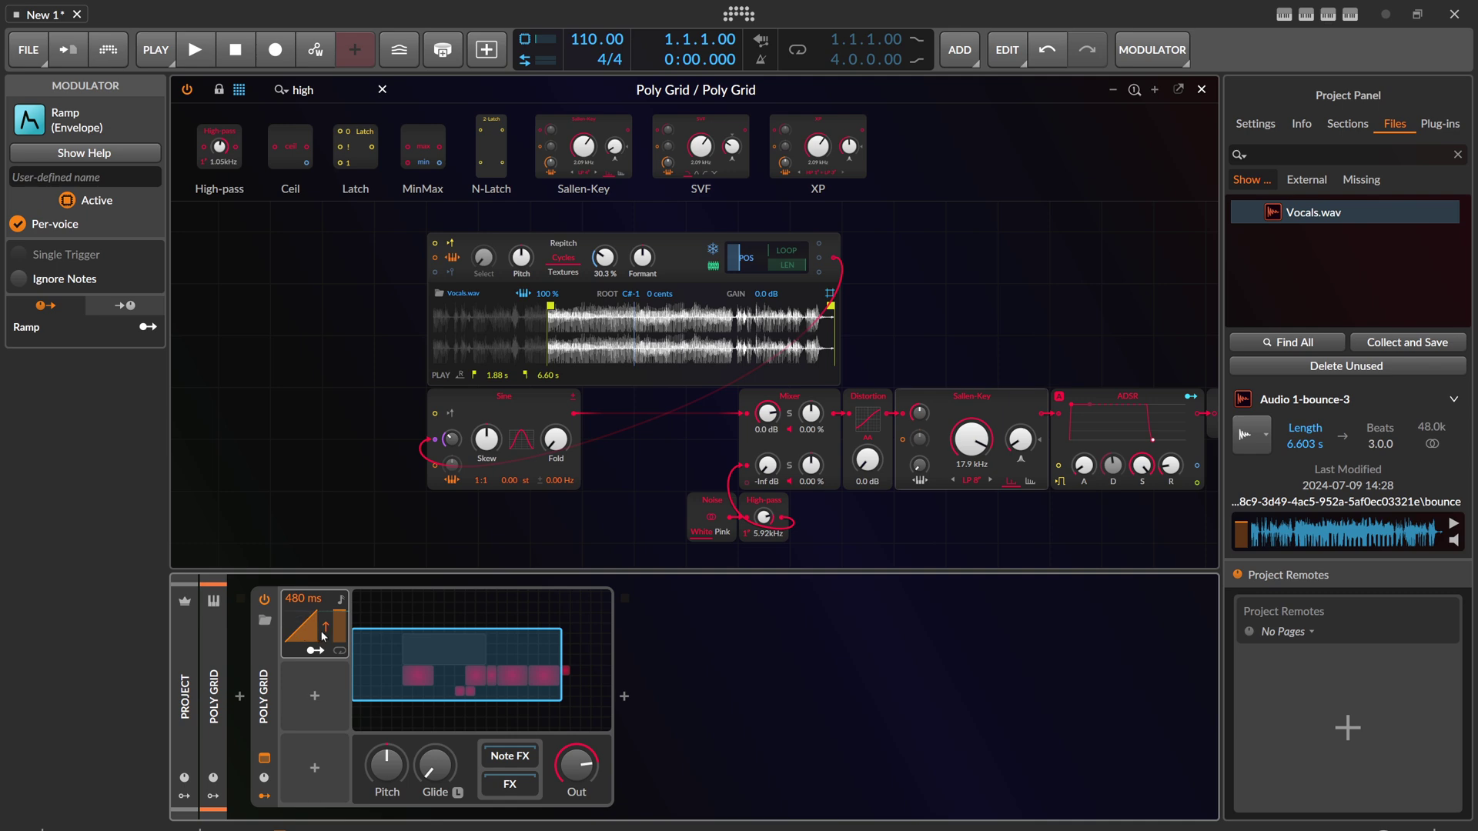
left_click(340, 599)
Route the Ramp to sample start (-0.09) and Sine phase modulation (0.714), with root F-1.
left_click(318, 651)
left_click_drag(605, 259, 615, 268)
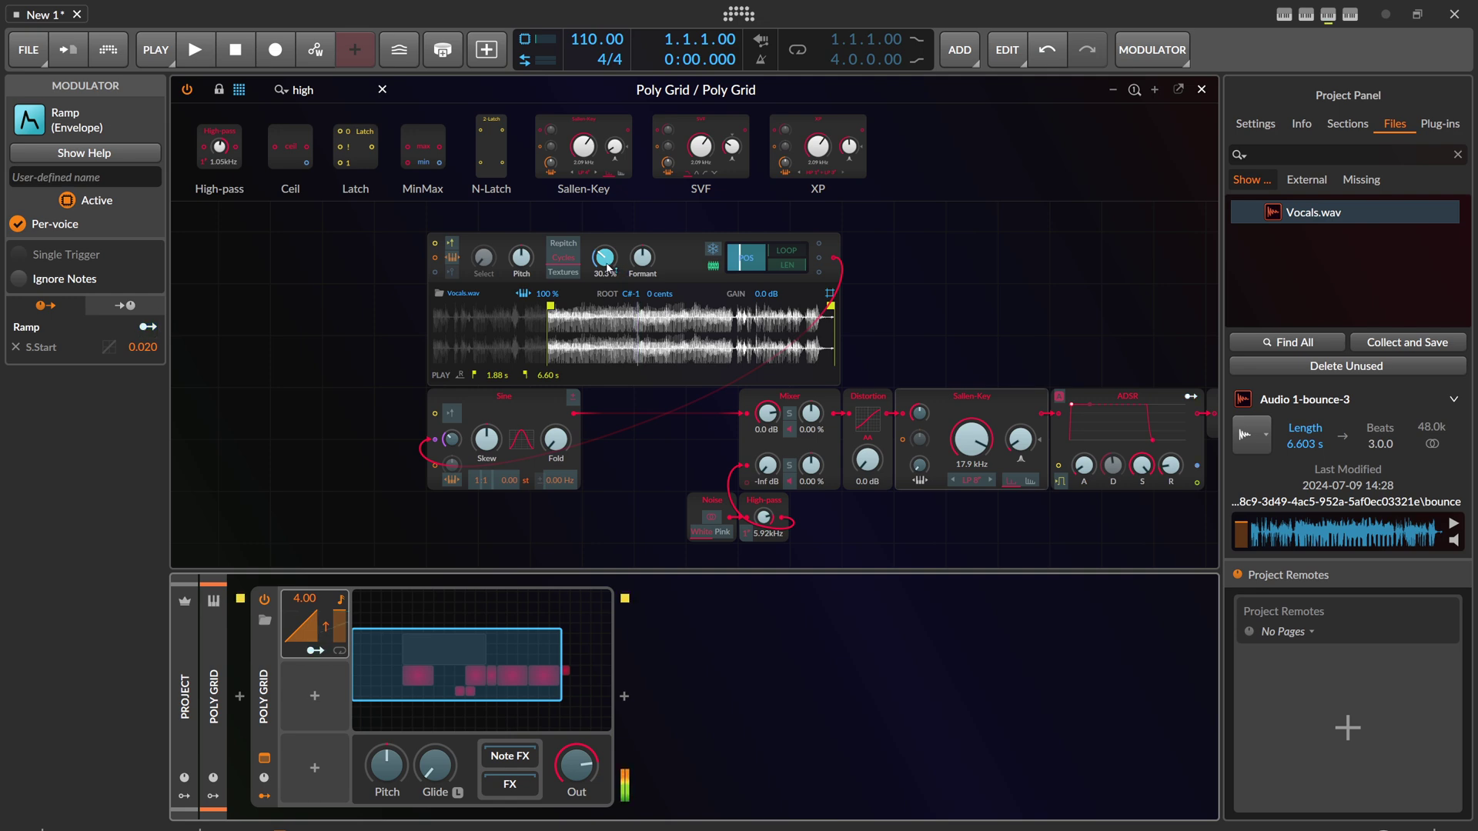
left_click_drag(607, 268, 607, 293)
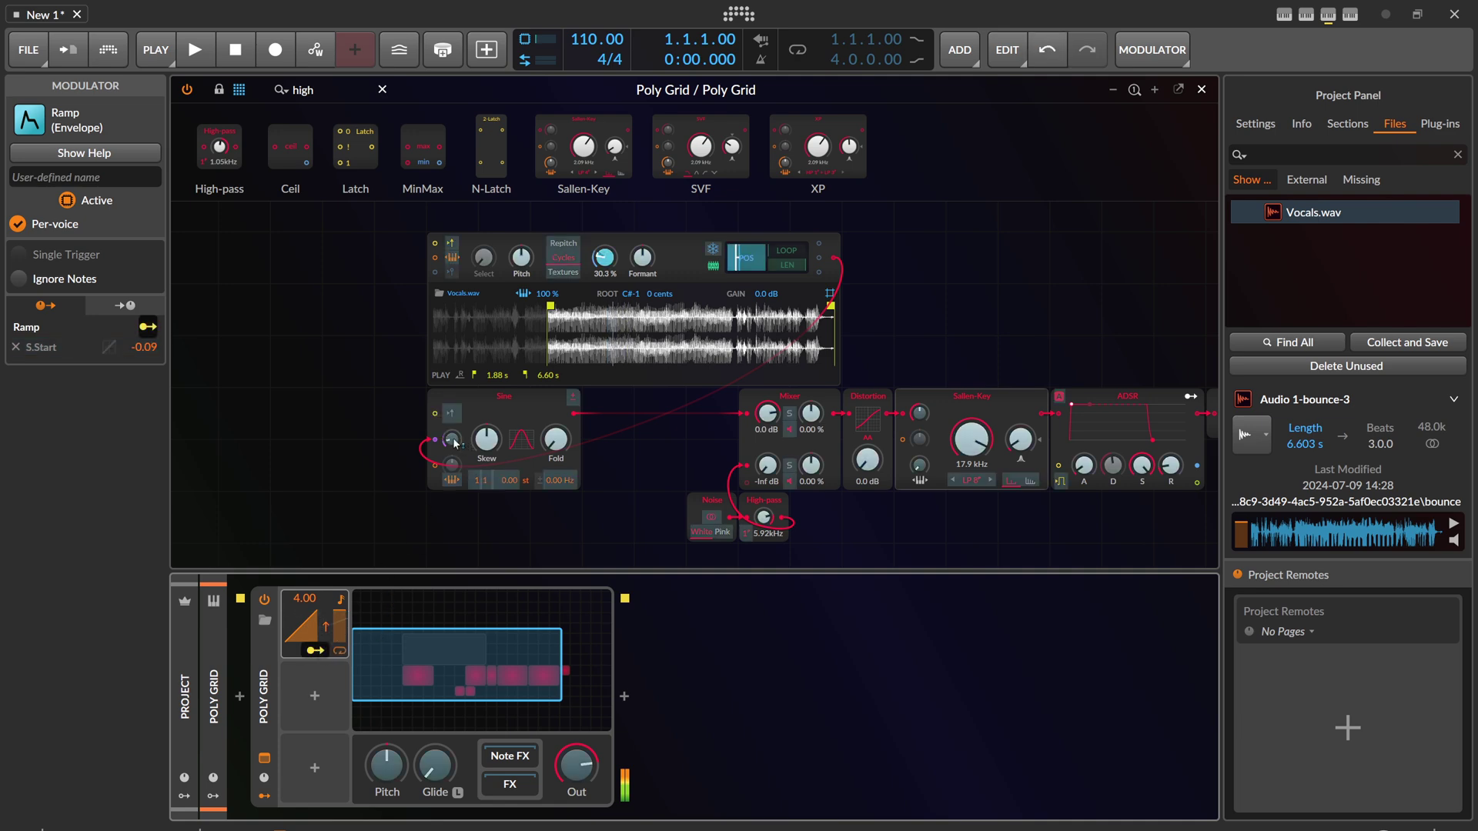
left_click_drag(454, 443, 452, 435)
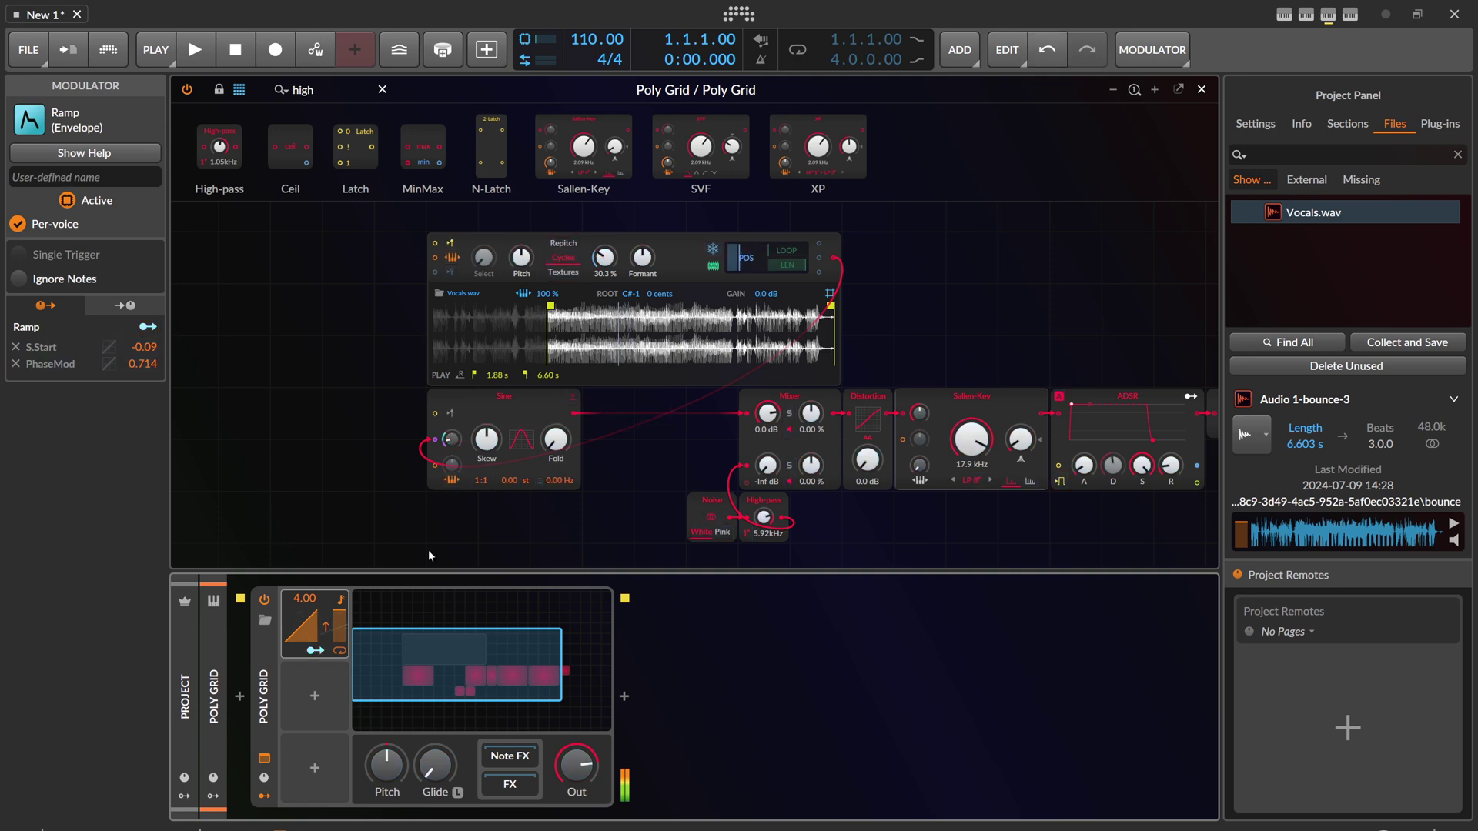
mouse_move(548, 294)
left_mouse_down()
mouse_move(548, 339)
mouse_move(527, 297)
left_mouse_up()
key("BackSpace")
key("BackSpace")
key("BackSpace")
key("BackSpace")
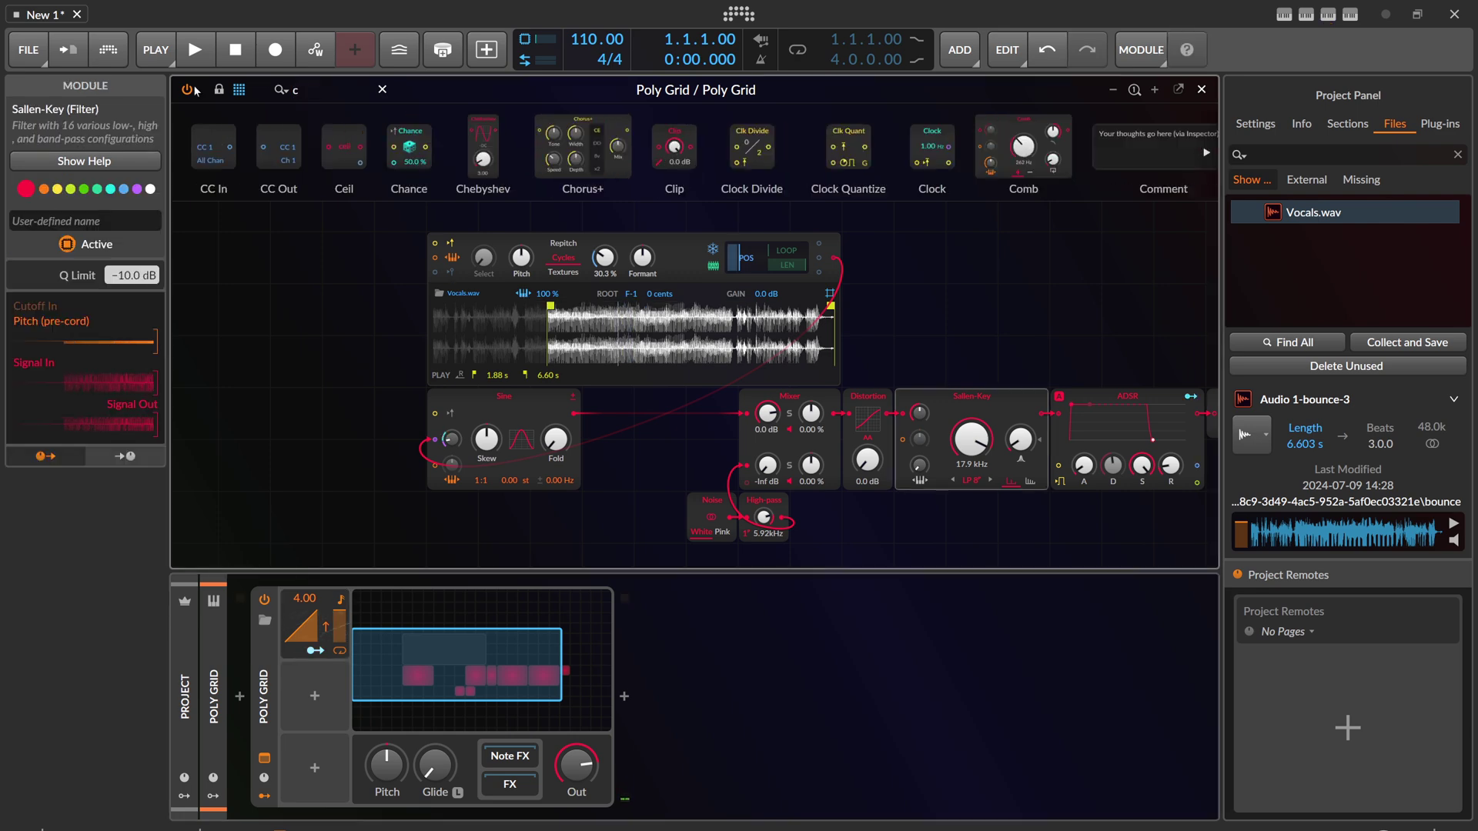
Add a Pitch module before the Sampler at -12.00 (C2) and tweak the Sine phase input.
type("pitch")
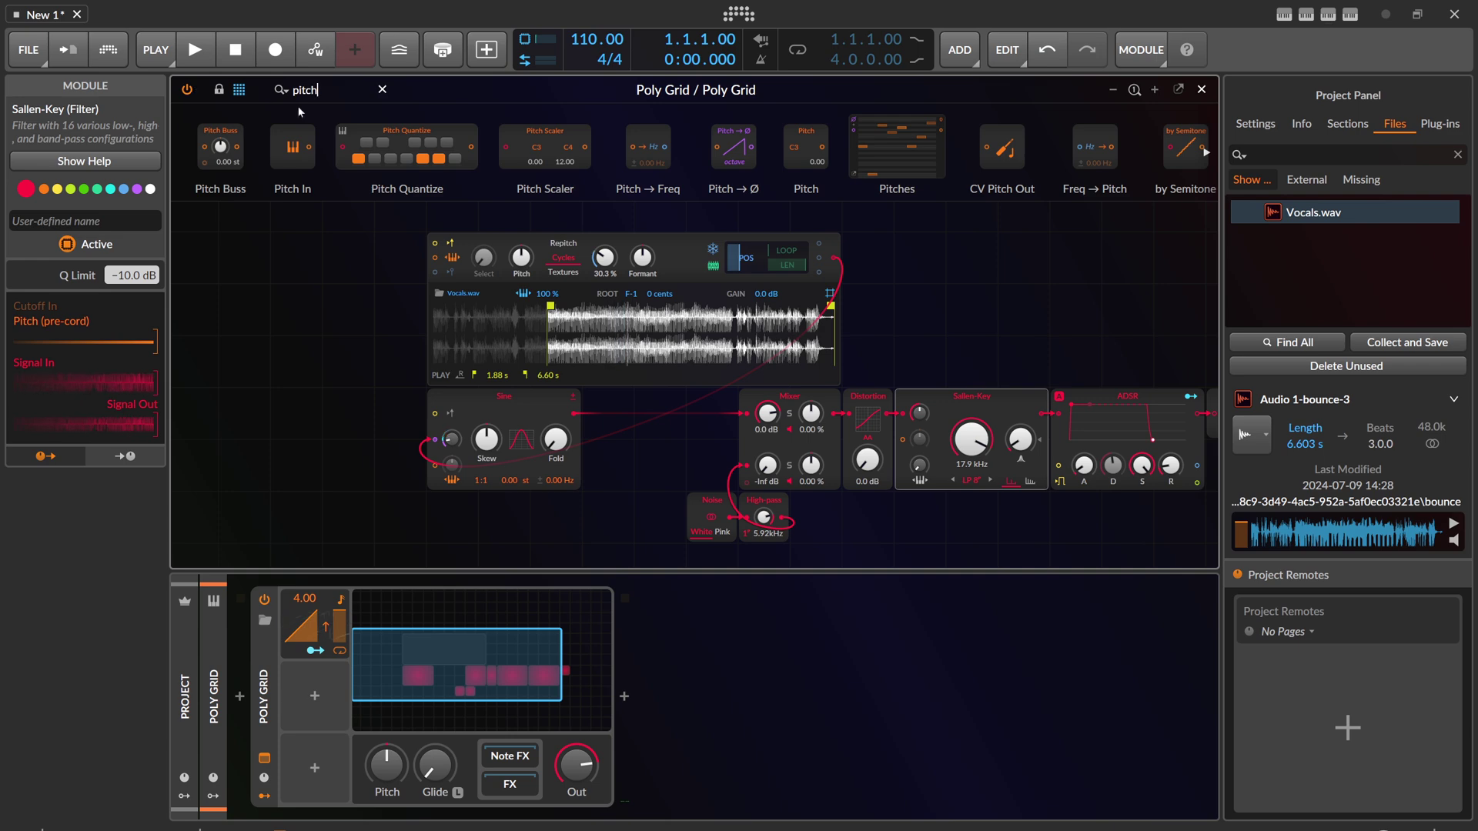
left_click_drag(806, 149, 398, 258)
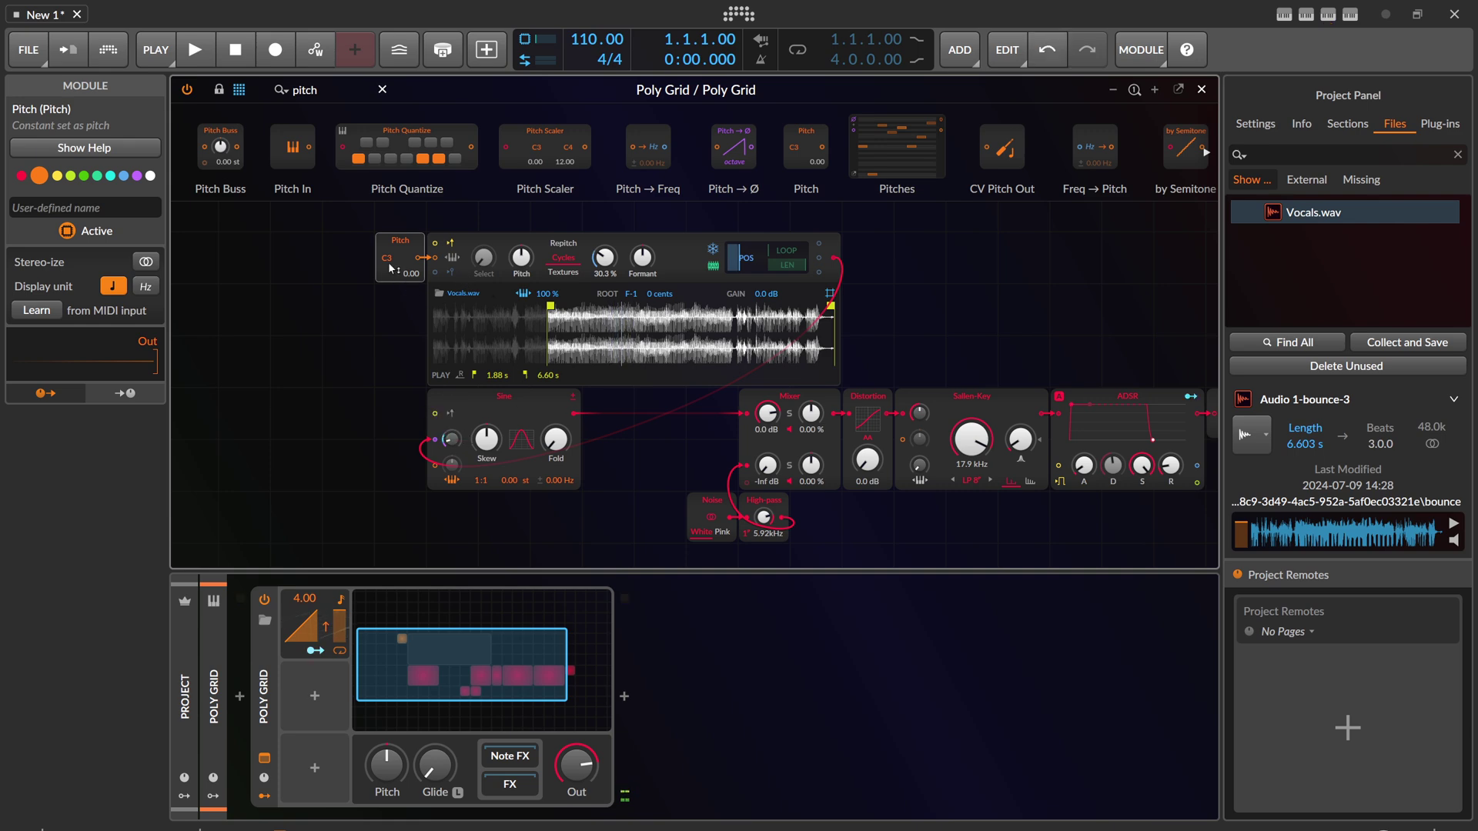
left_click_drag(388, 262, 388, 292)
left_click_drag(451, 438, 452, 434)
Set the sample start to 677 ms, Textures to 6.57 % and the sample root to F0.
left_click_drag(551, 308, 479, 310)
left_click_drag(605, 259, 605, 288)
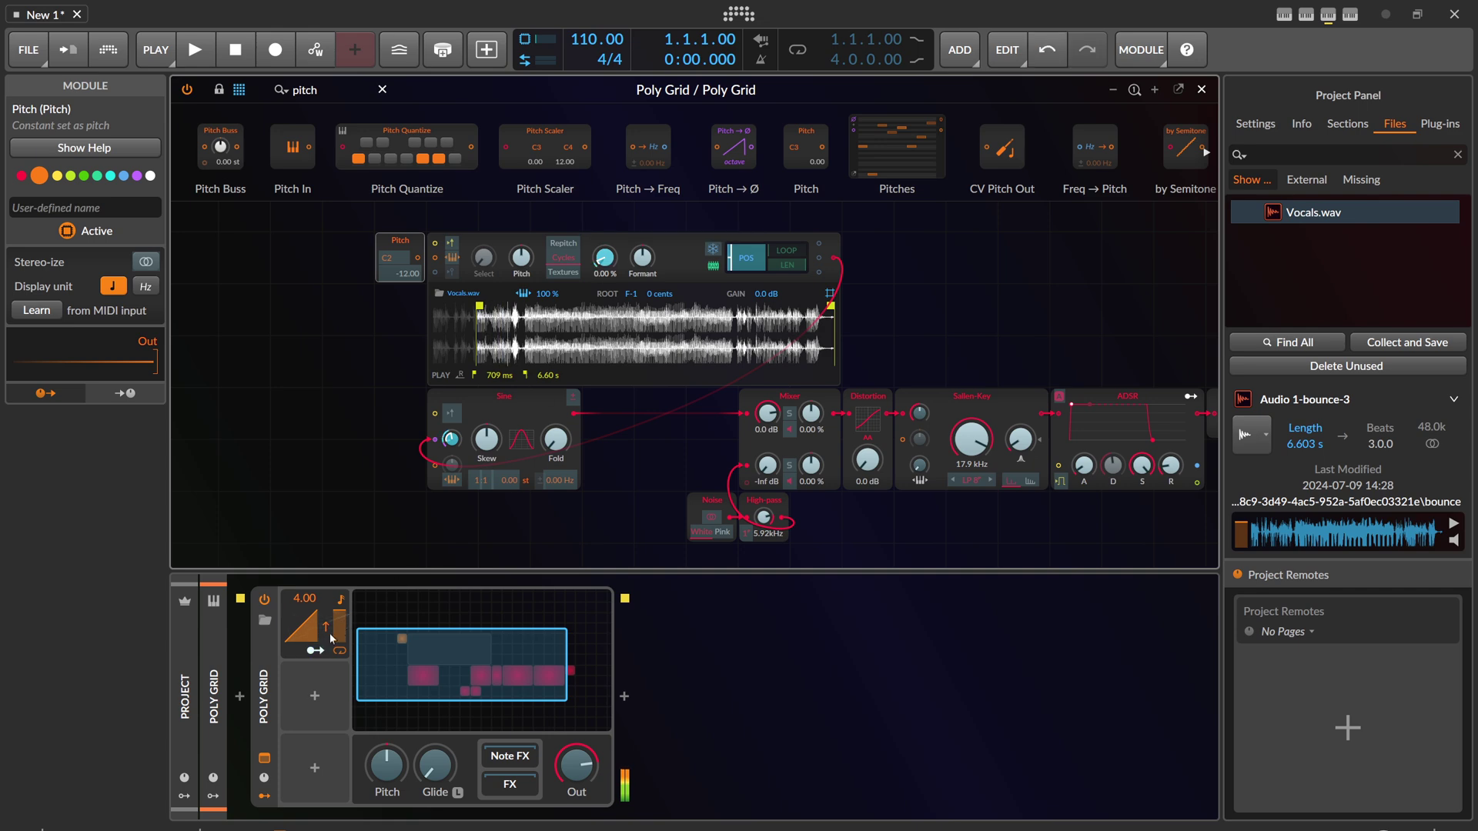
left_click_drag(631, 294, 595, 318)
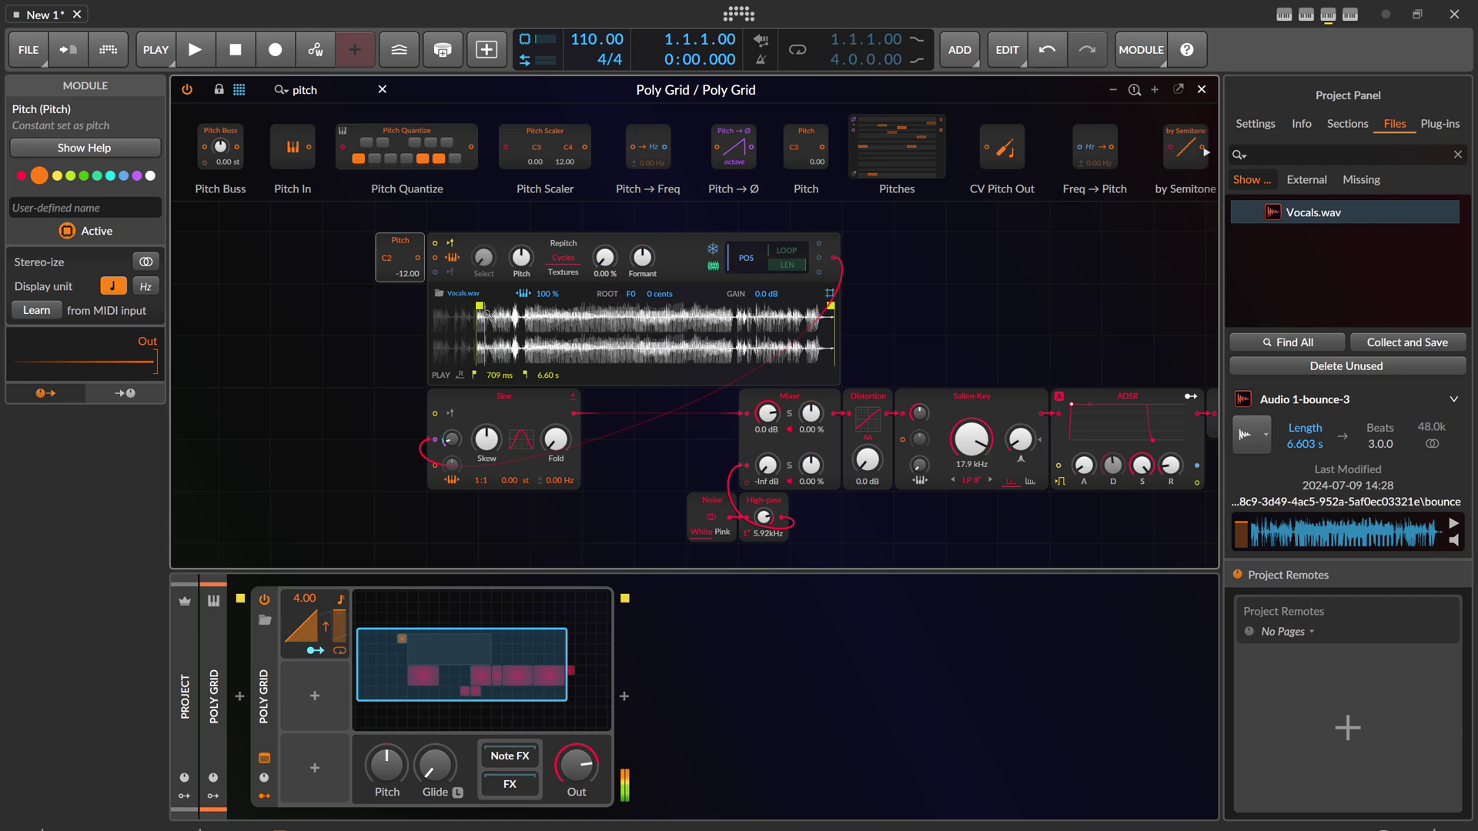
mouse_move(479, 307)
left_mouse_down()
mouse_move(432, 307)
mouse_move(478, 308)
left_mouse_up()
Set the Ramp's sample-start modulation to about 3.7 % and move the sample start to 1.55 s.
left_click(315, 650)
left_click_drag(605, 258, 605, 250)
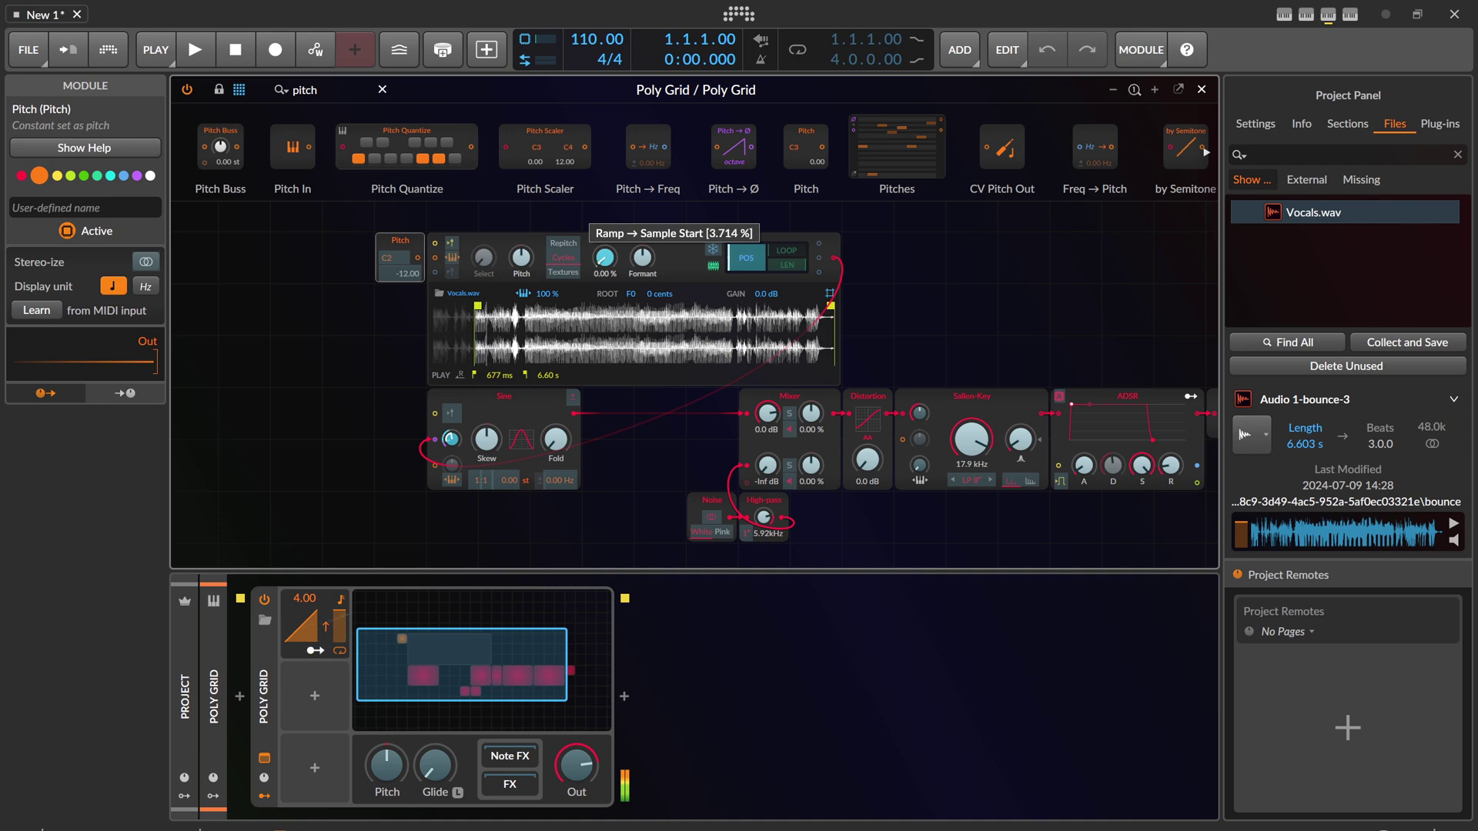
left_click_drag(605, 250, 601, 269)
left_click(337, 643)
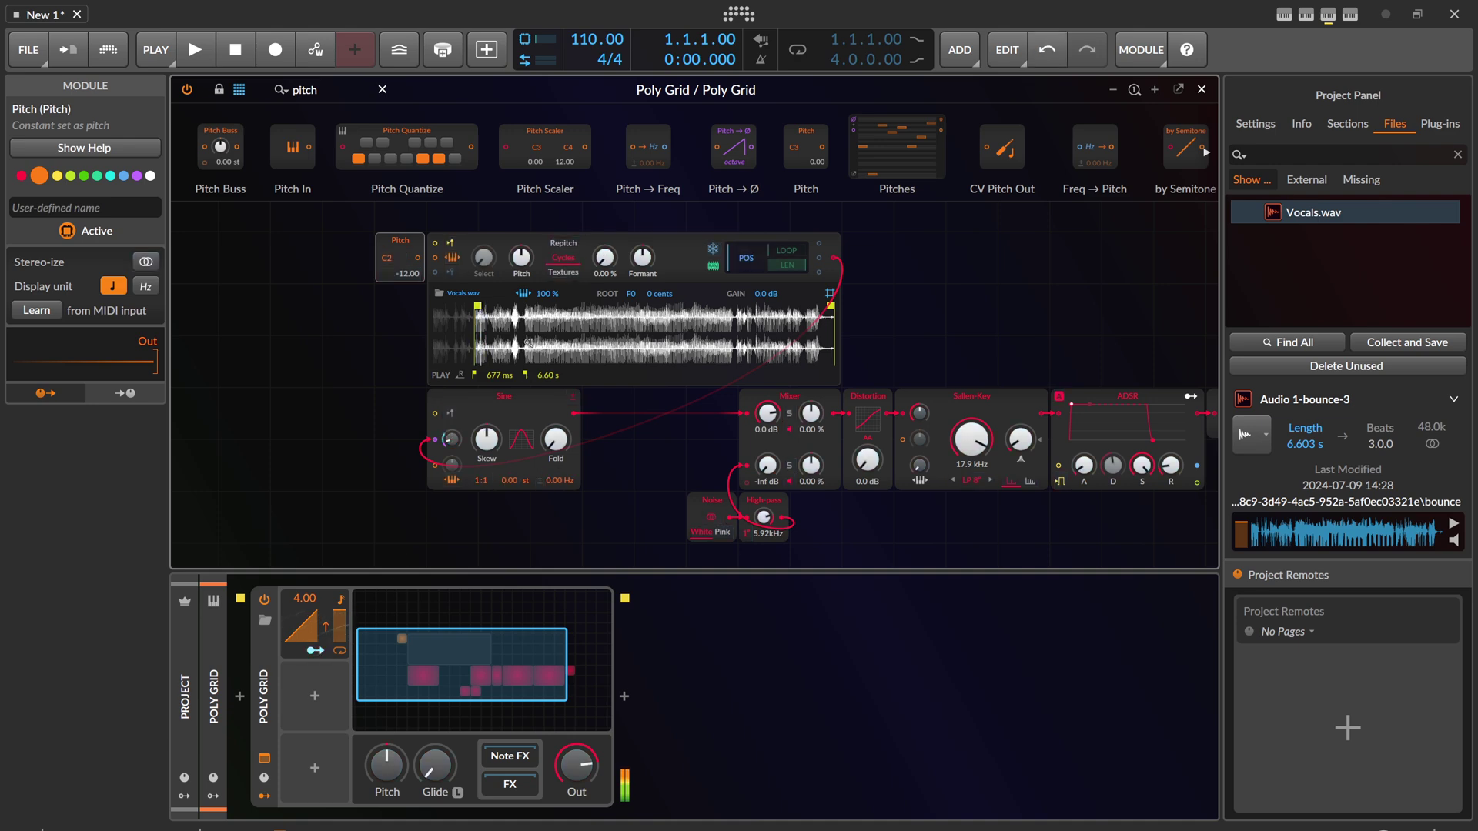
left_click_drag(477, 307, 529, 307)
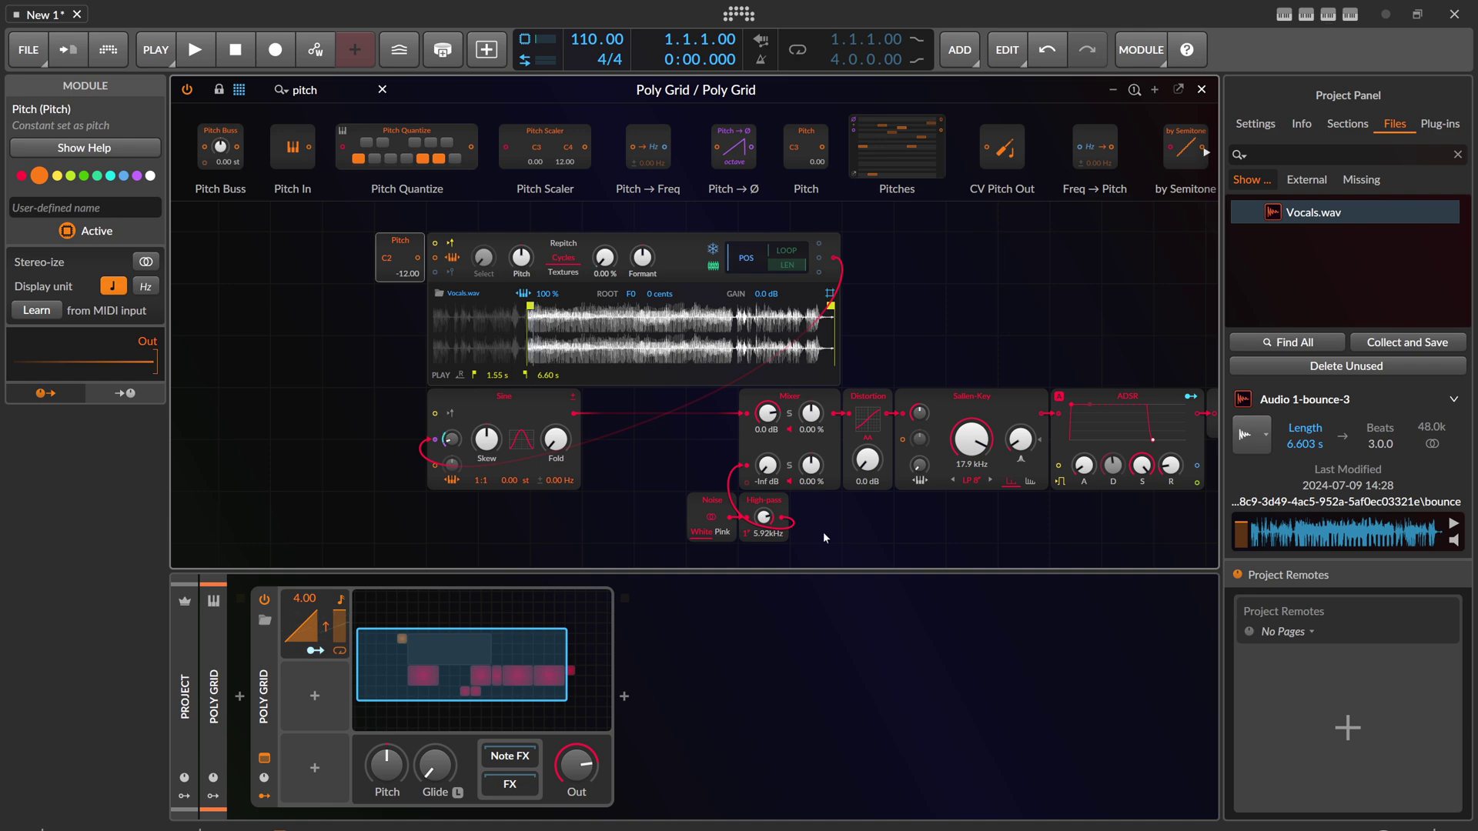
Replace the Sallen-Key filter with an XP filter set to Notch mode.
left_click(976, 479)
left_click(962, 401)
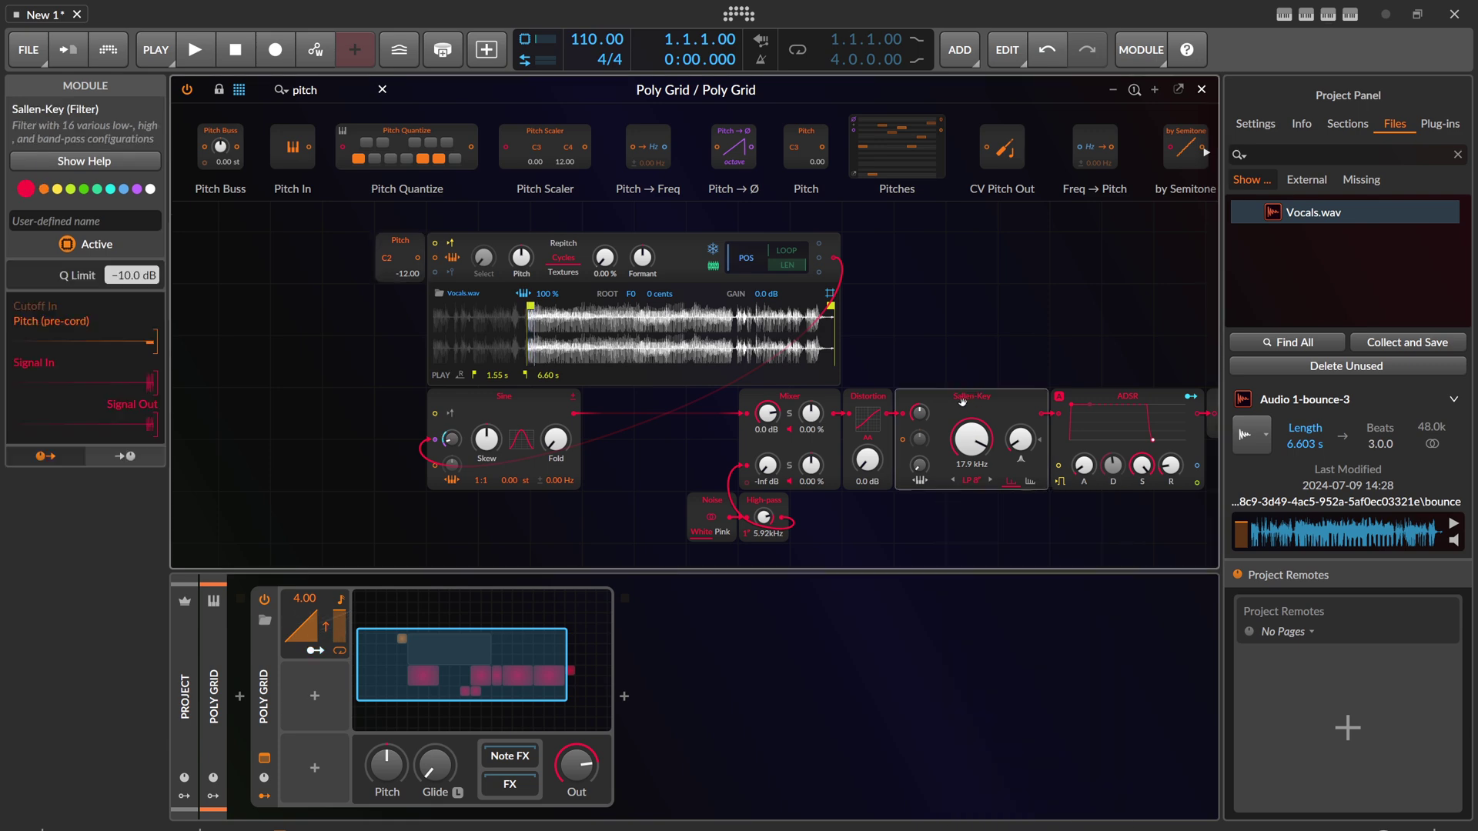
right_click(962, 400)
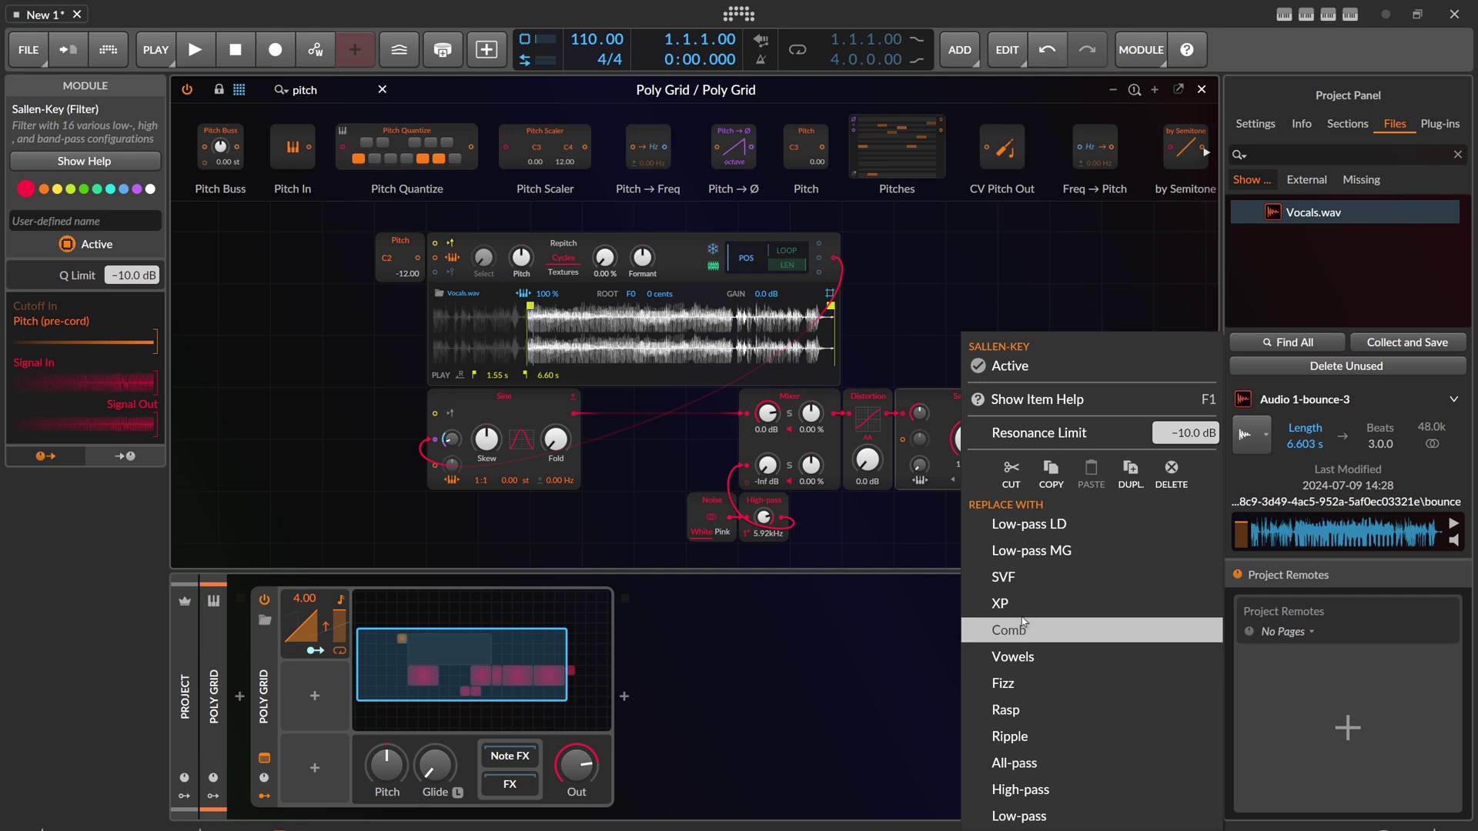
left_click(1000, 604)
left_click(976, 480)
left_click(981, 727)
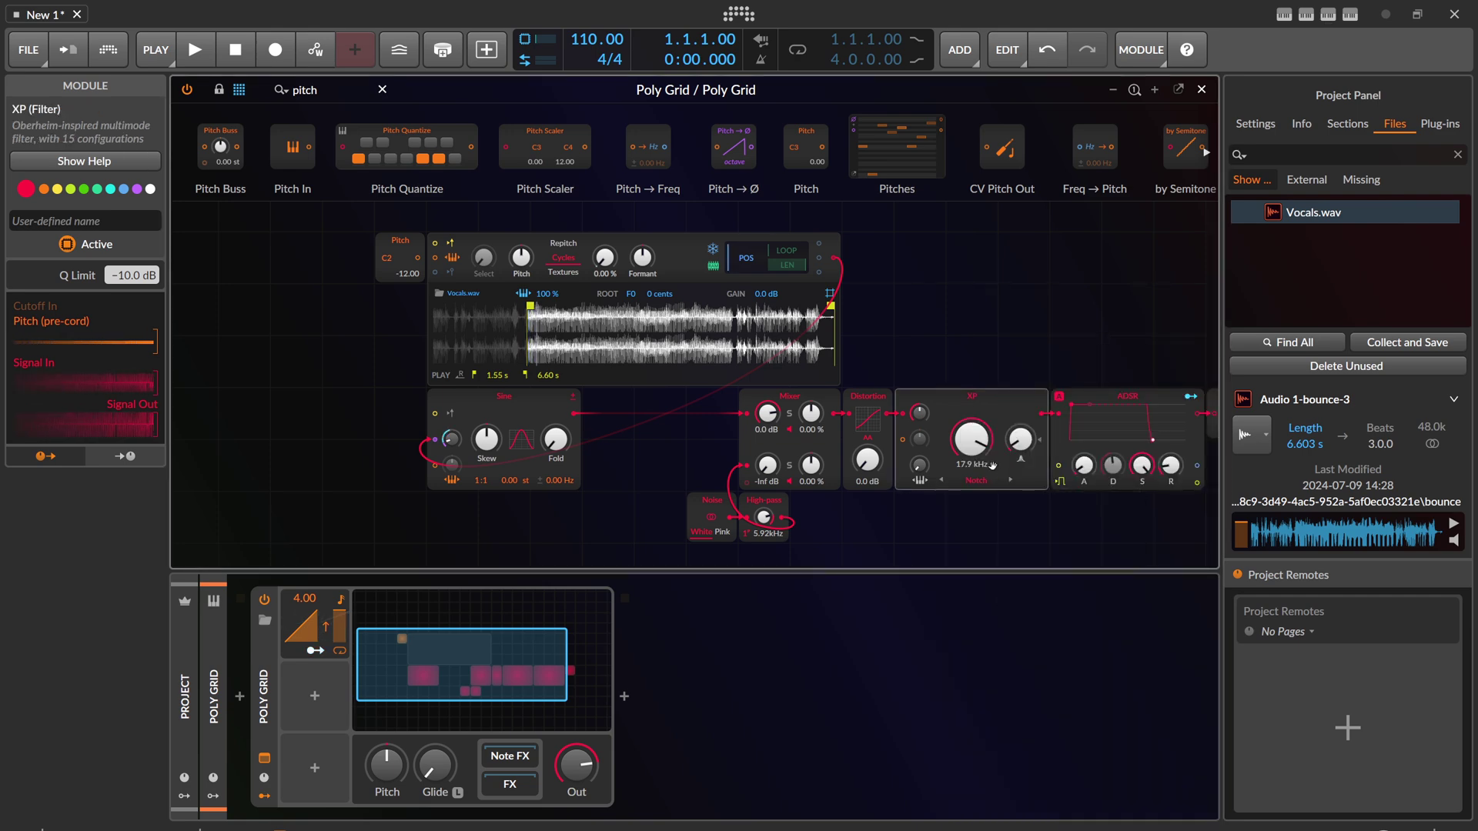
Raise Distortion to +1.4 dB, reshape the Ramp to 16.00, and lower the XP cutoff to 185 Hz.
left_click_drag(877, 466, 877, 467)
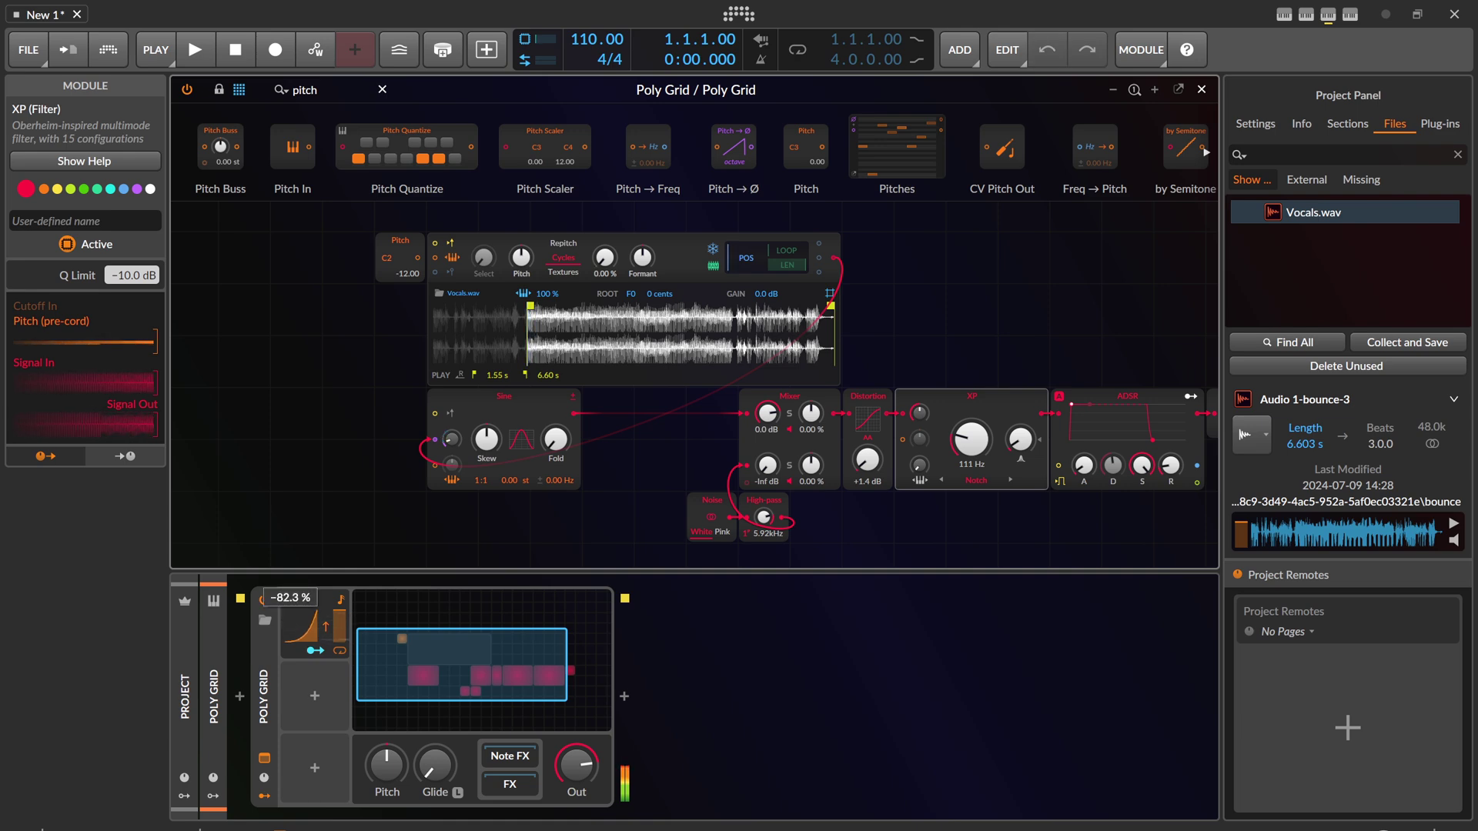
left_click_drag(296, 610, 297, 610)
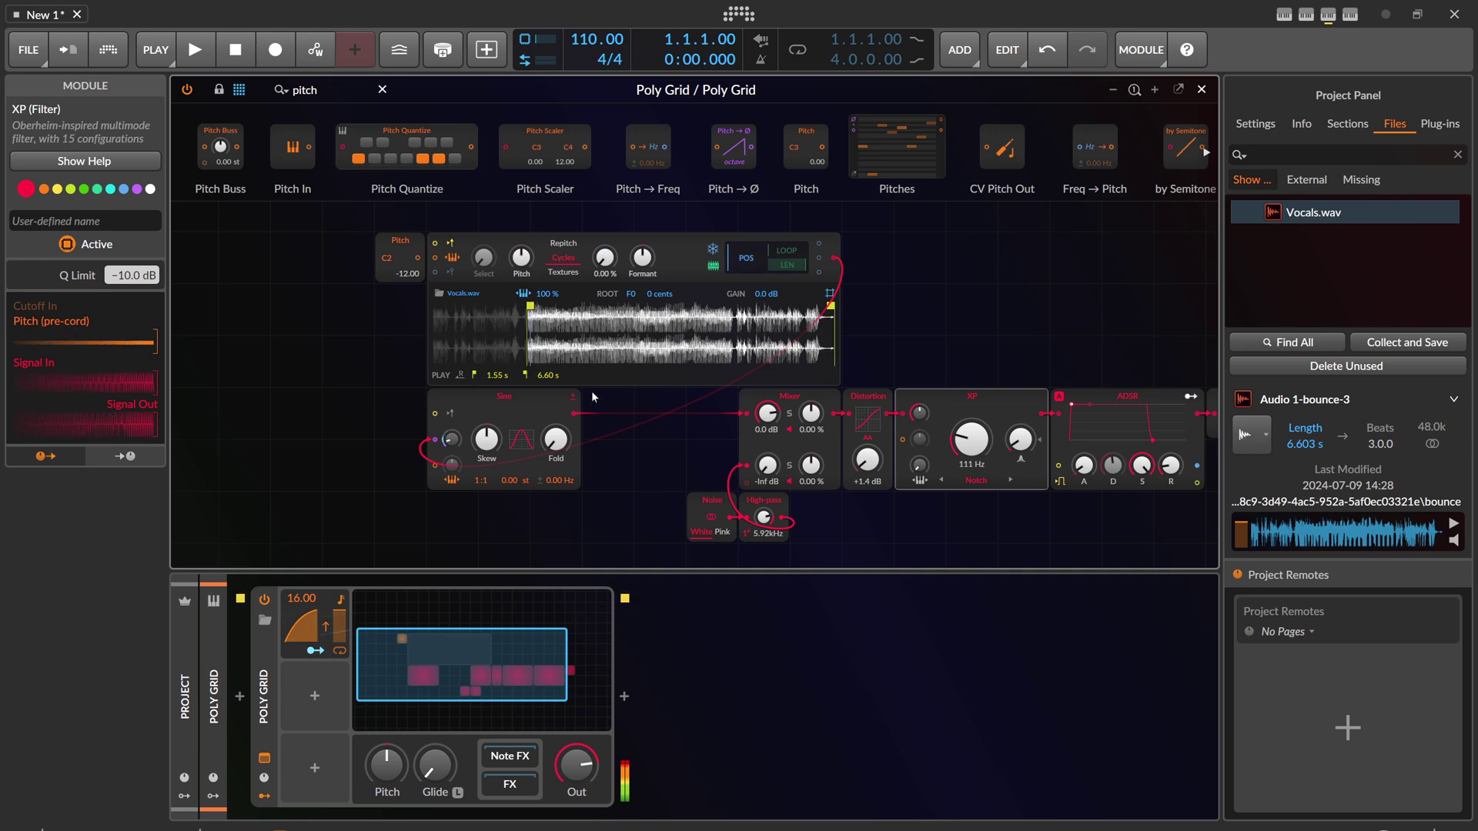
key("ctrl+z")
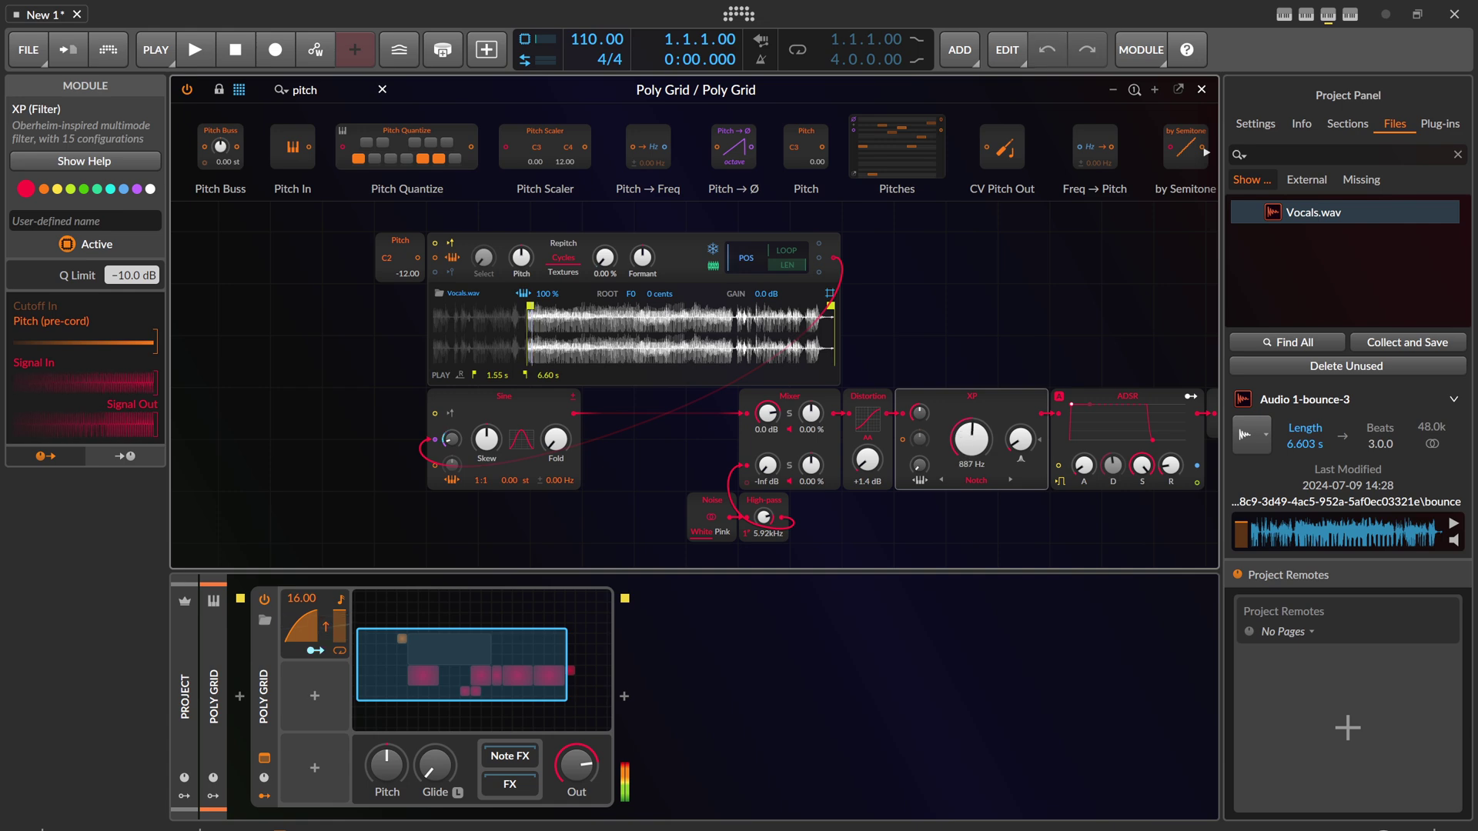
left_click_drag(971, 438, 971, 508)
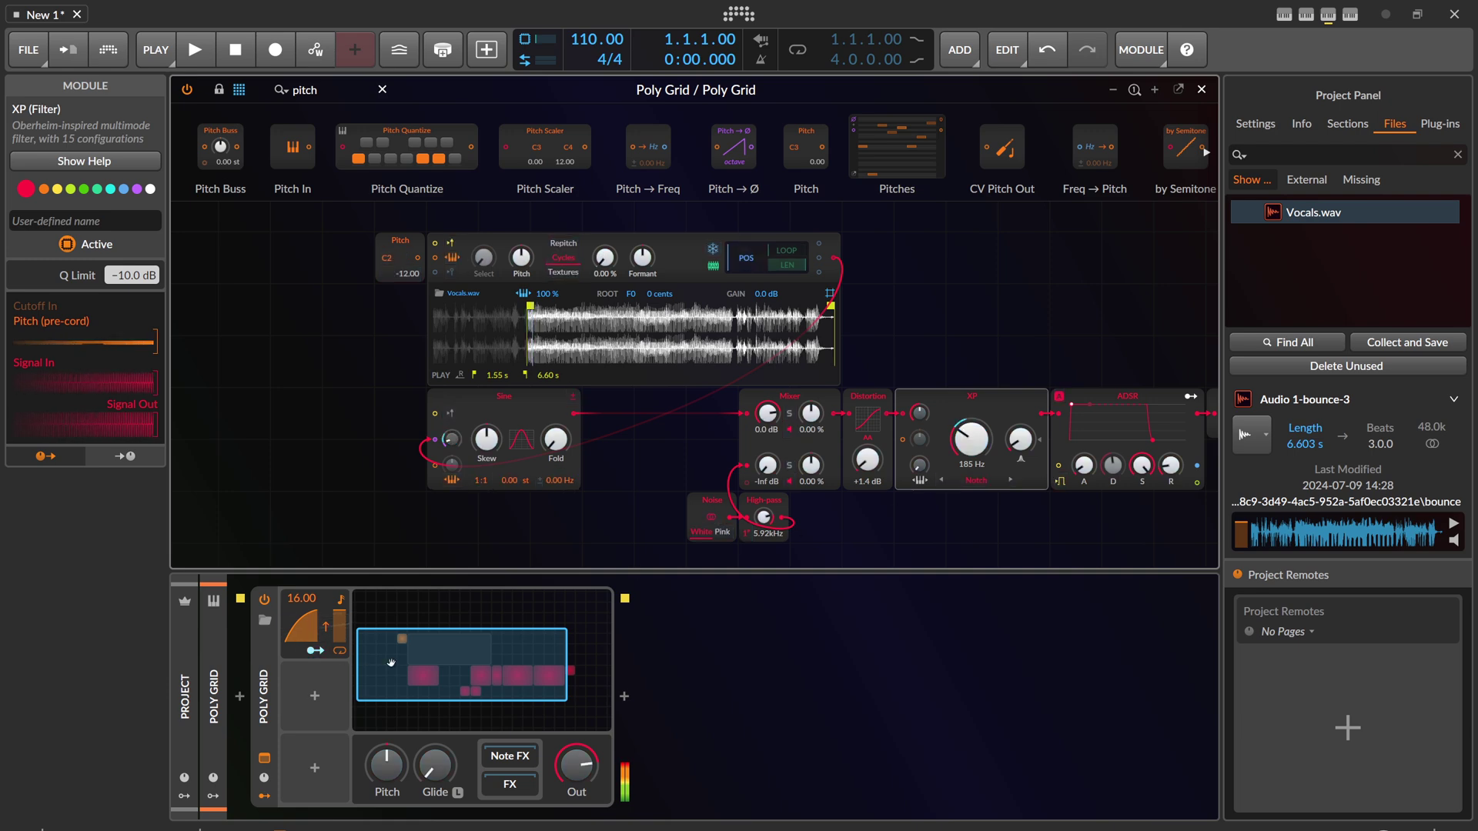
Insert an ADSR modulator with short decay and release, zero sustain, and POLY turned off.
left_click(315, 697)
type("ad")
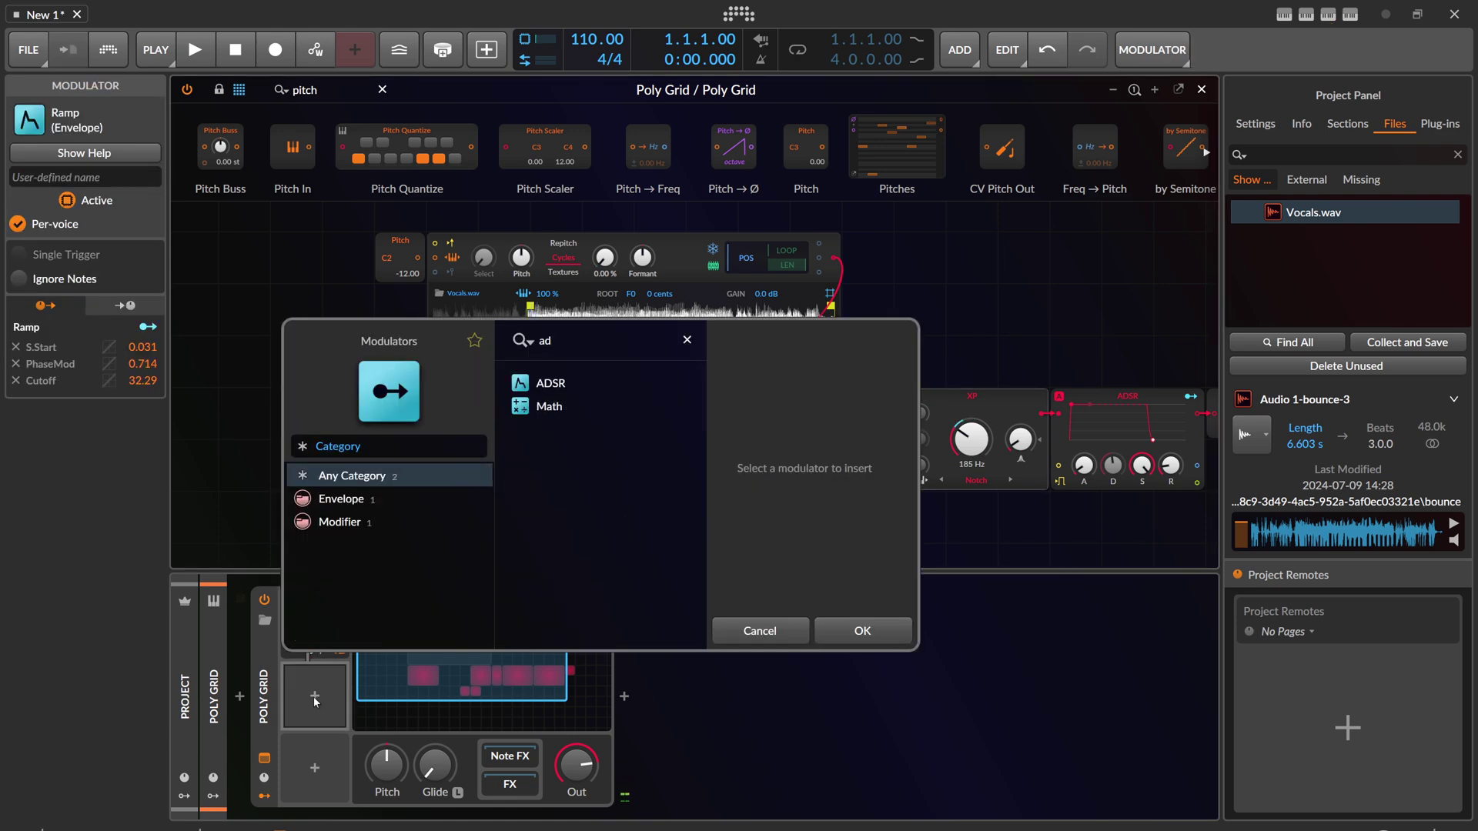
key("Return")
left_click(343, 697)
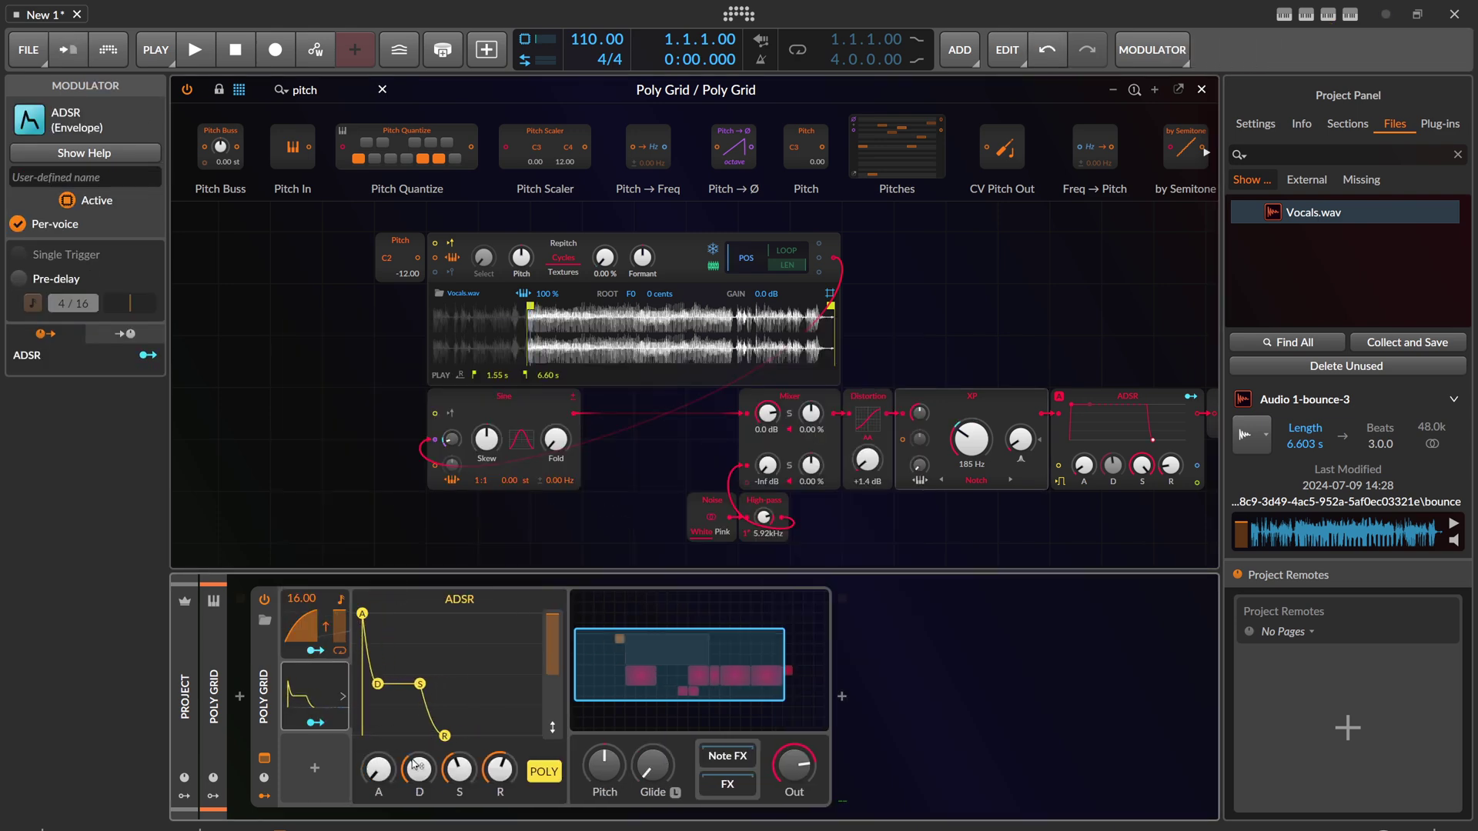
left_click_drag(501, 768, 419, 785)
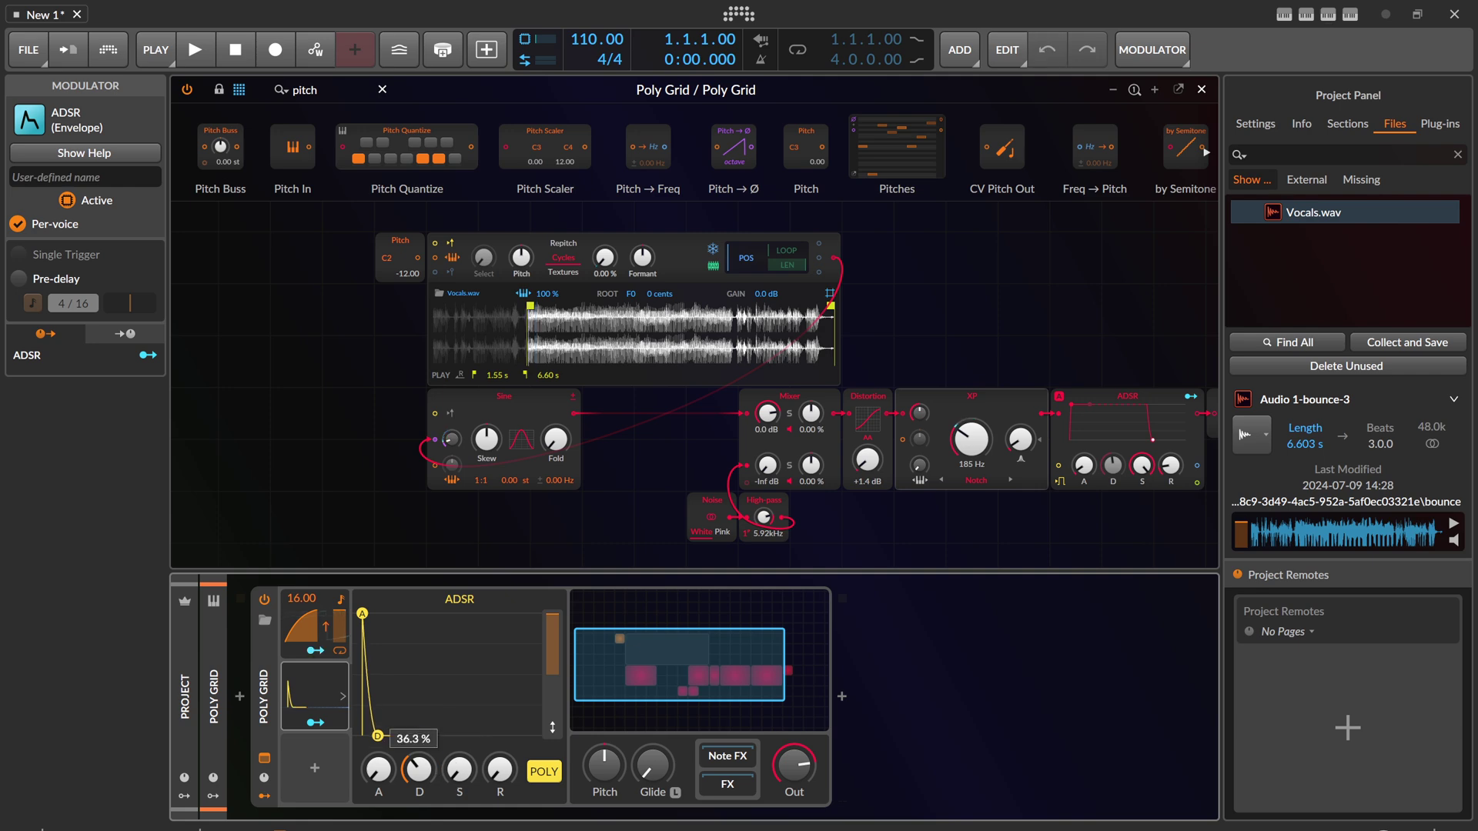
left_click(531, 772)
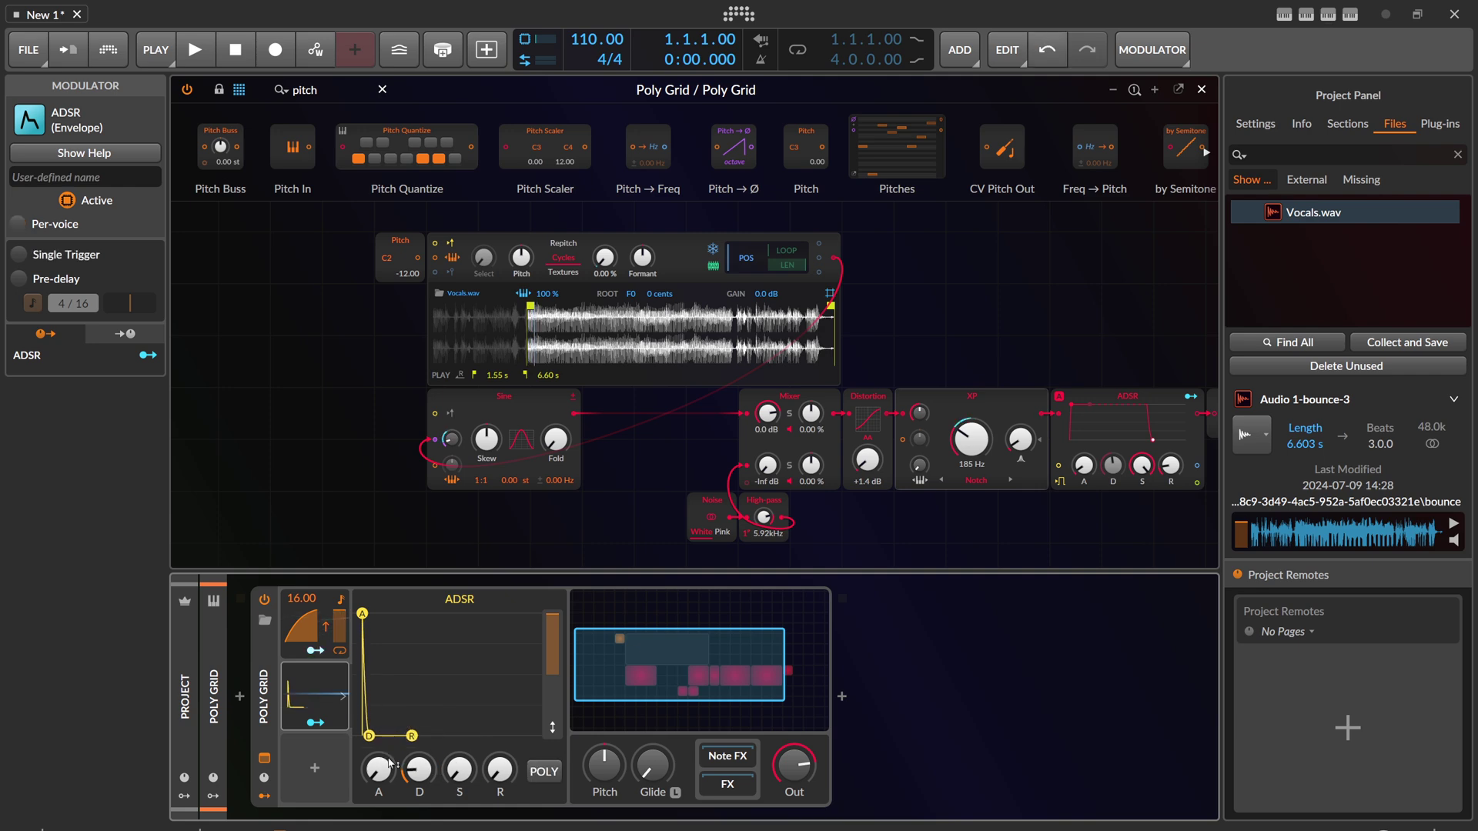
Map the ADSR to the sampler's Pitch at 24.00 st and adjust its decay.
left_click(315, 723)
left_click_drag(605, 764, 605, 734)
left_click_drag(610, 777, 611, 777)
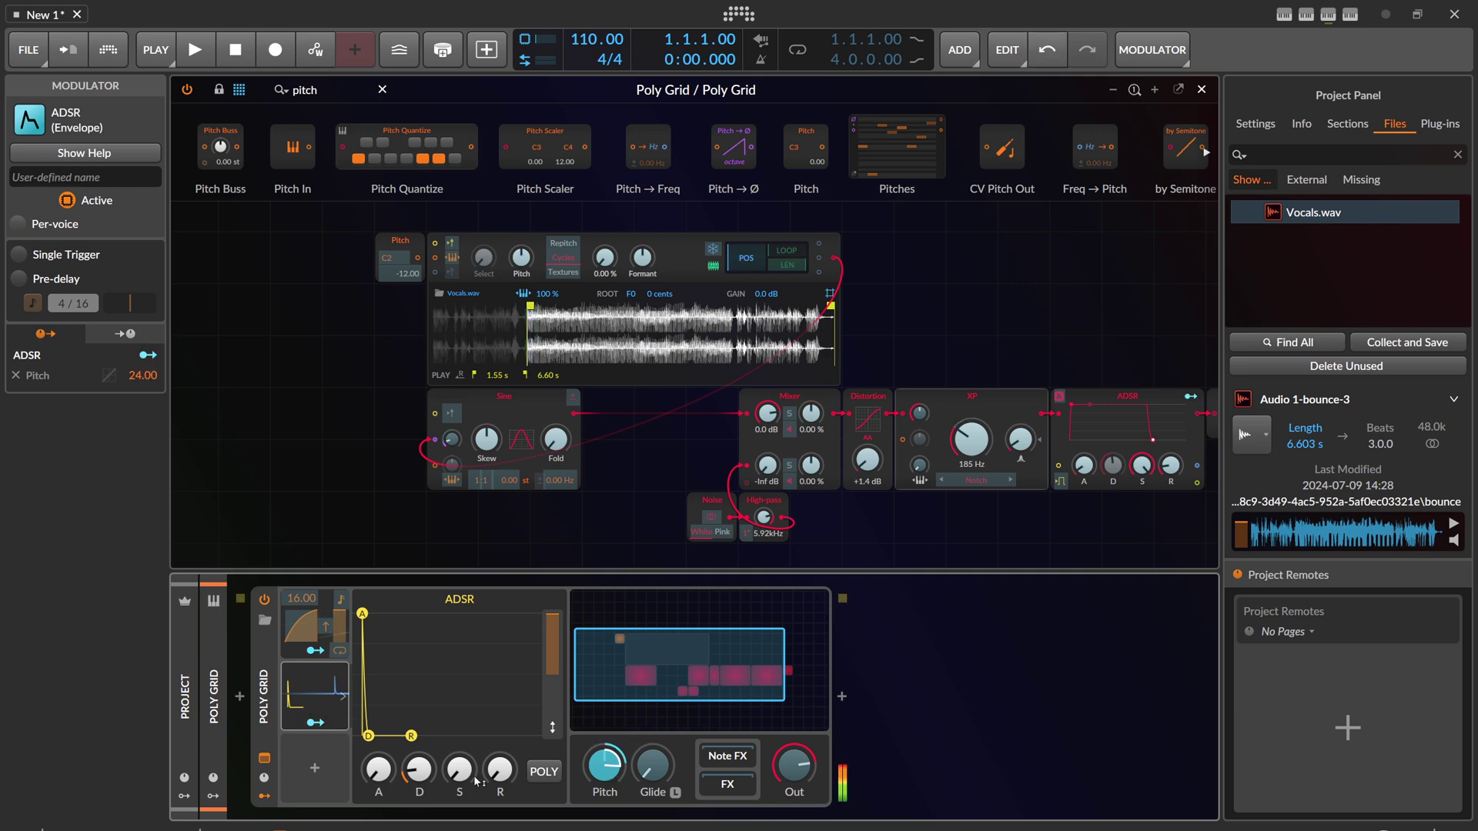
left_click_drag(419, 768, 419, 778)
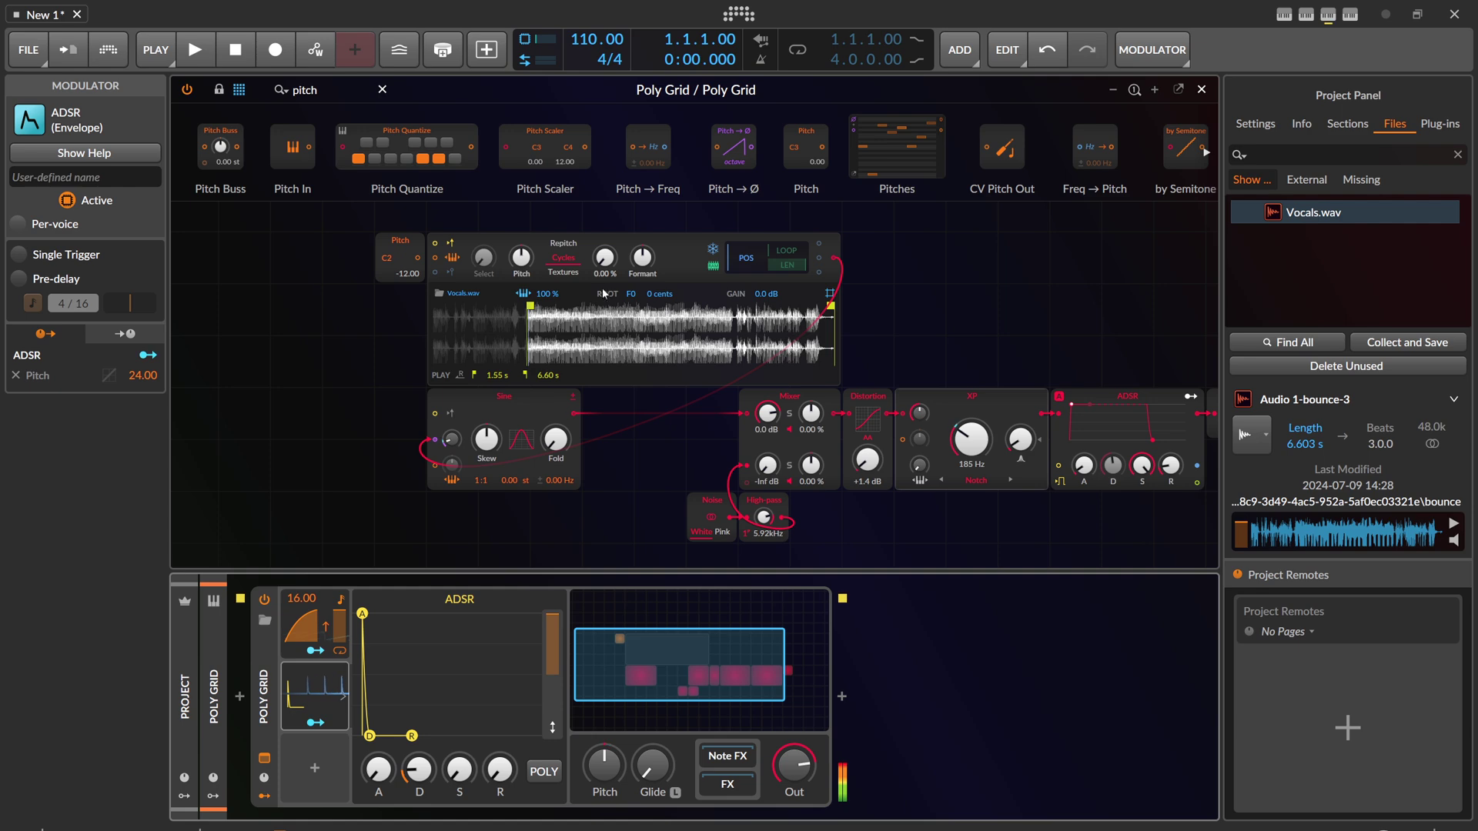
Return Textures to 0 % and move the sample start to 4.98 s.
left_click_drag(605, 257, 605, 258)
left_click(971, 438)
left_click_drag(530, 305, 743, 306)
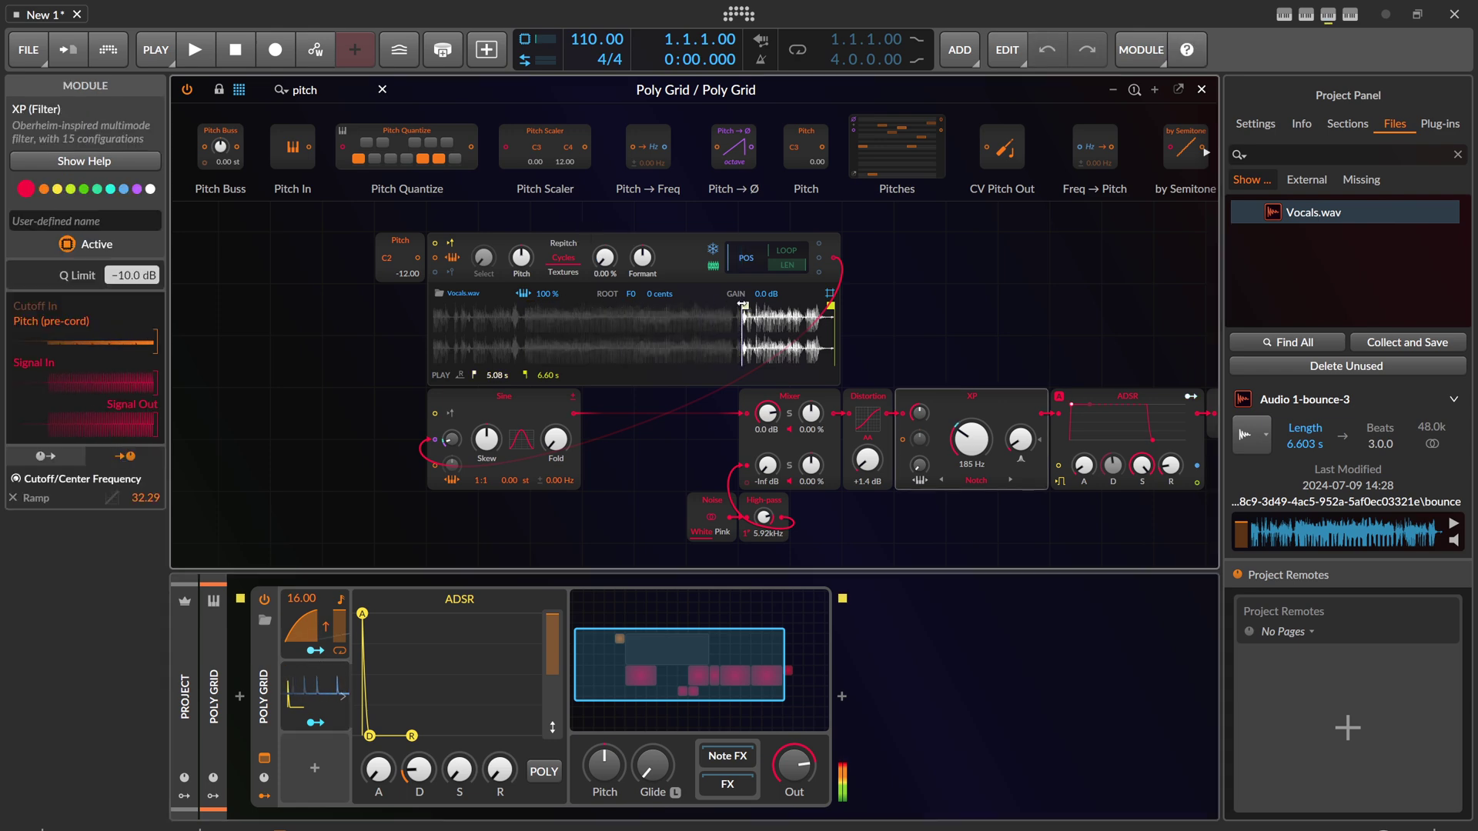
left_click_drag(499, 375, 506, 382)
Adjust the Sine phase-mod amount and raise the mixer's second (noise) input to -18.6 dB.
left_click_drag(451, 439, 451, 440)
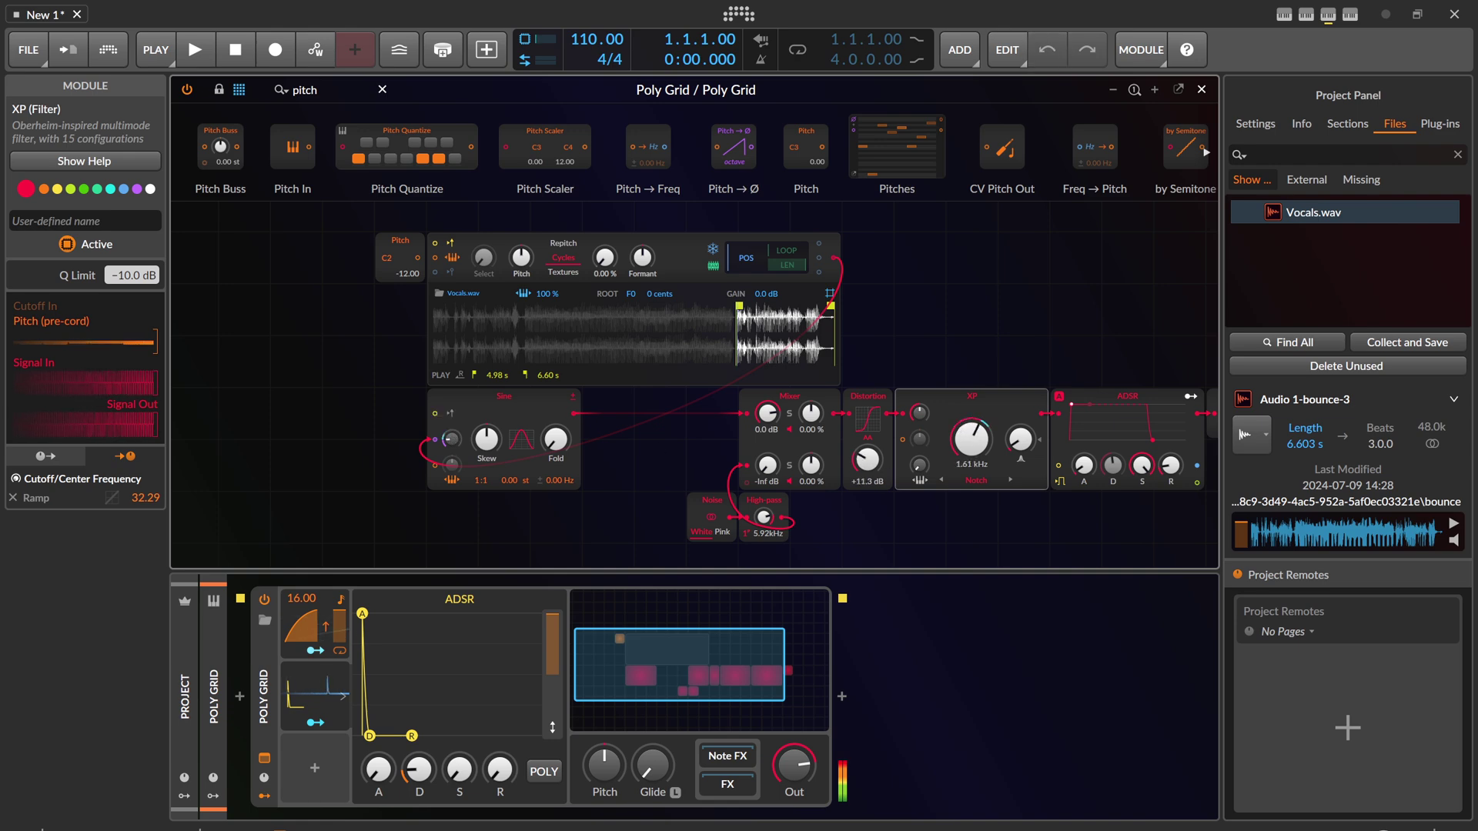
left_click(801, 473)
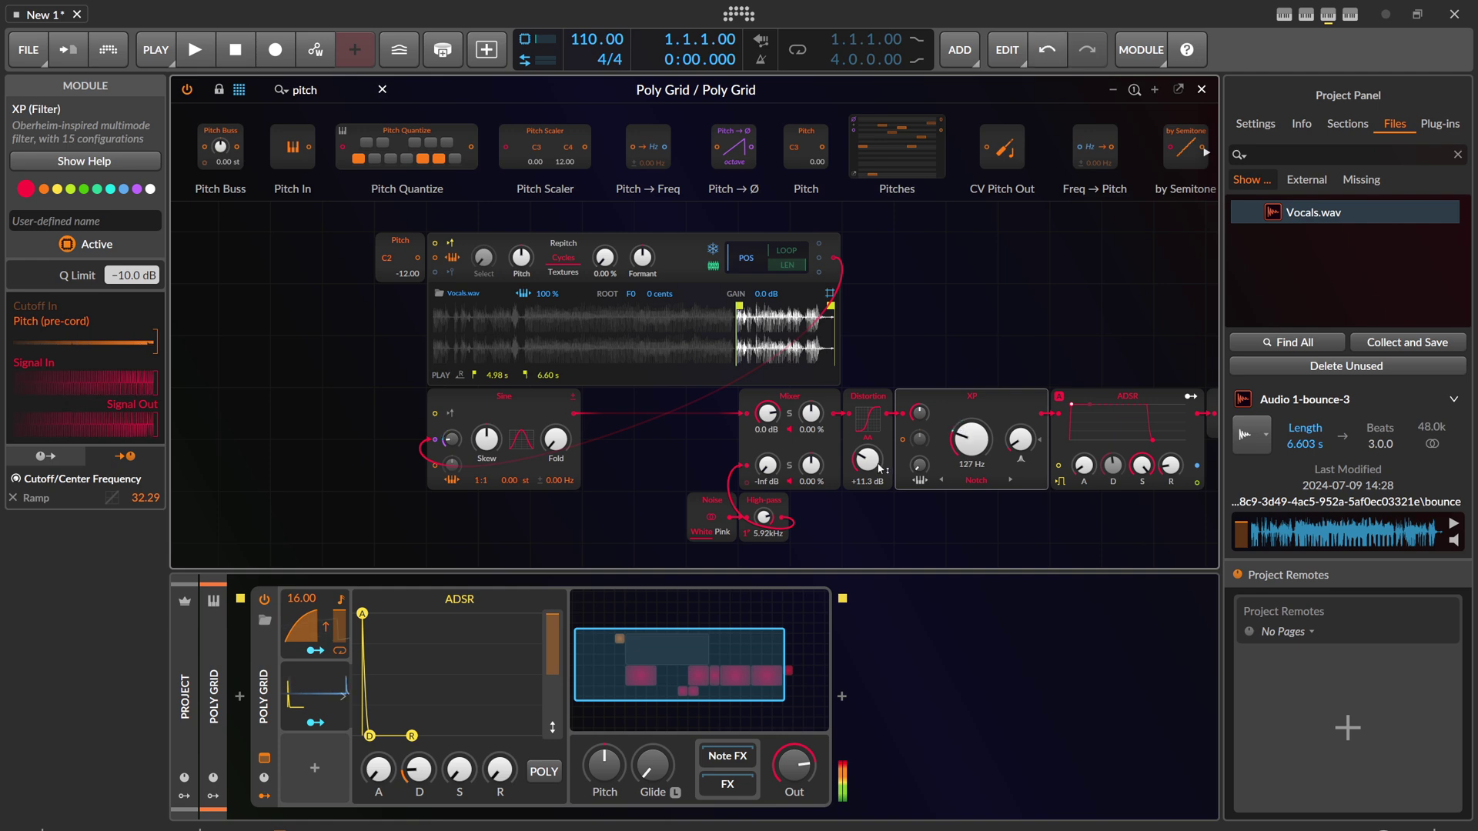
key("ctrl+z")
left_click_drag(767, 464, 769, 471)
scroll(883, 300, "down", 2)
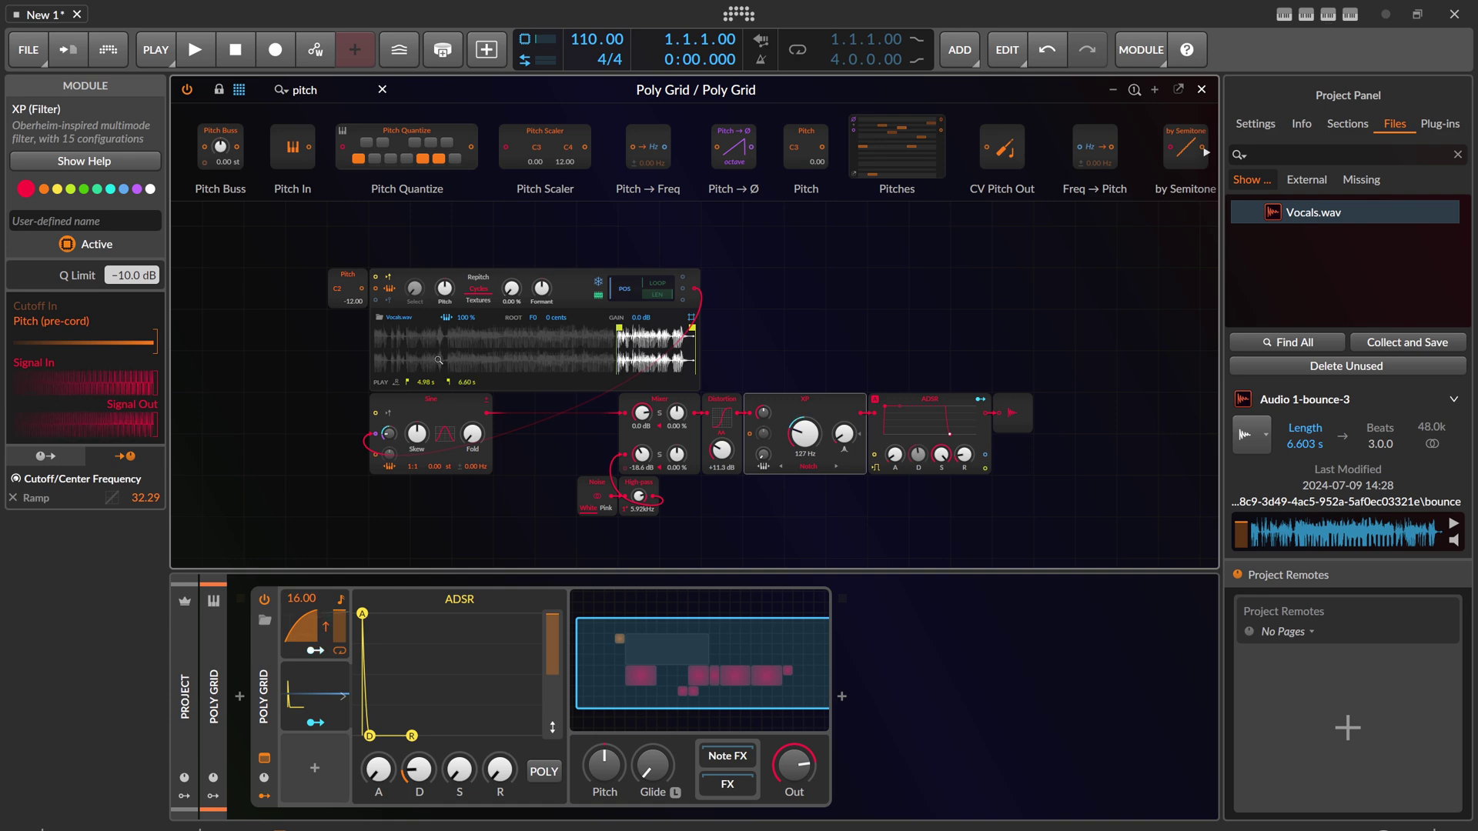
Delete the small Pitch module, adjust Sine phase mod, and set Ramp phase-mod depth to 0.189.
left_click(341, 302)
key("Delete")
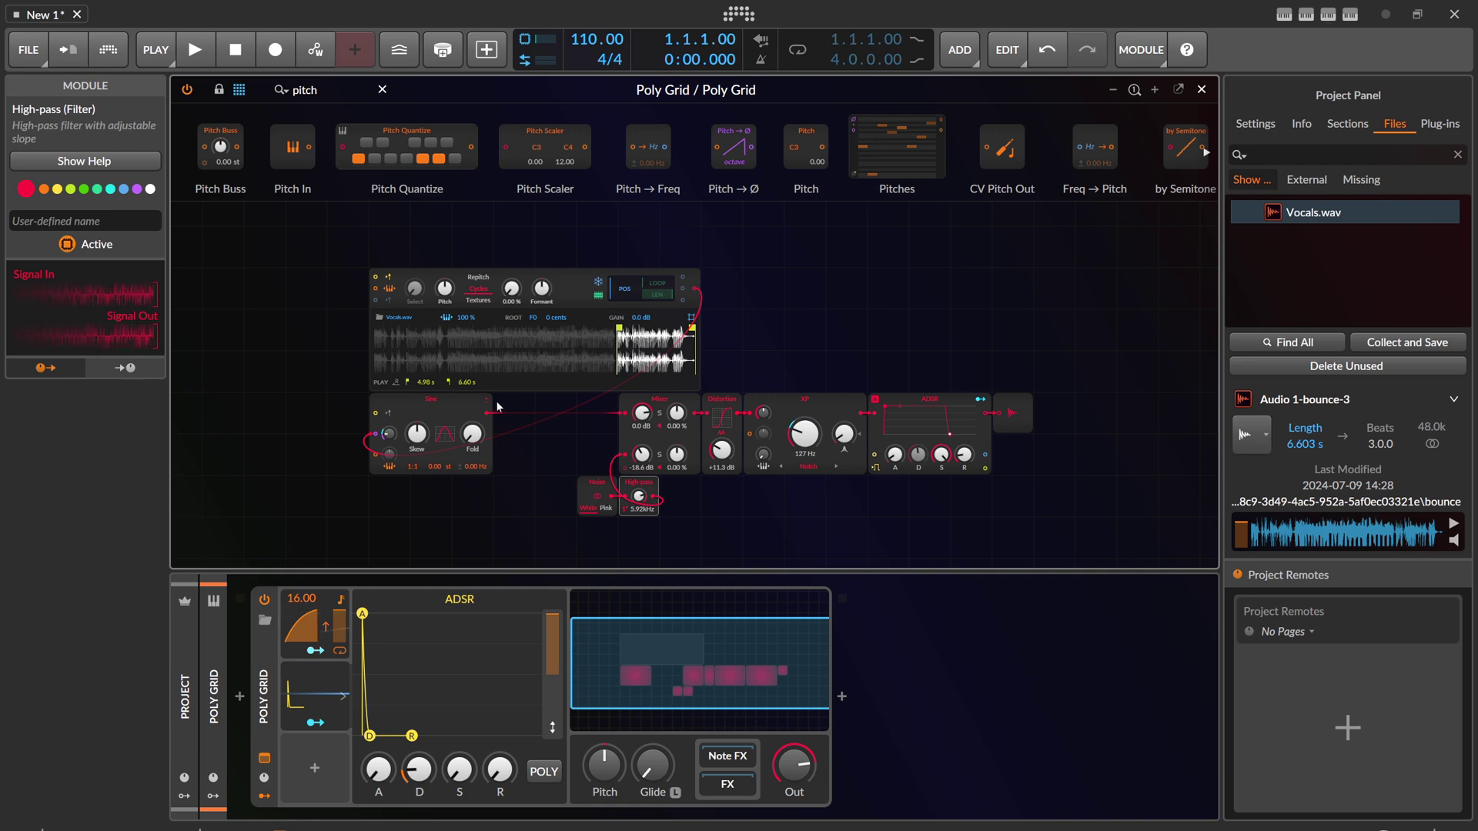
left_click(436, 411)
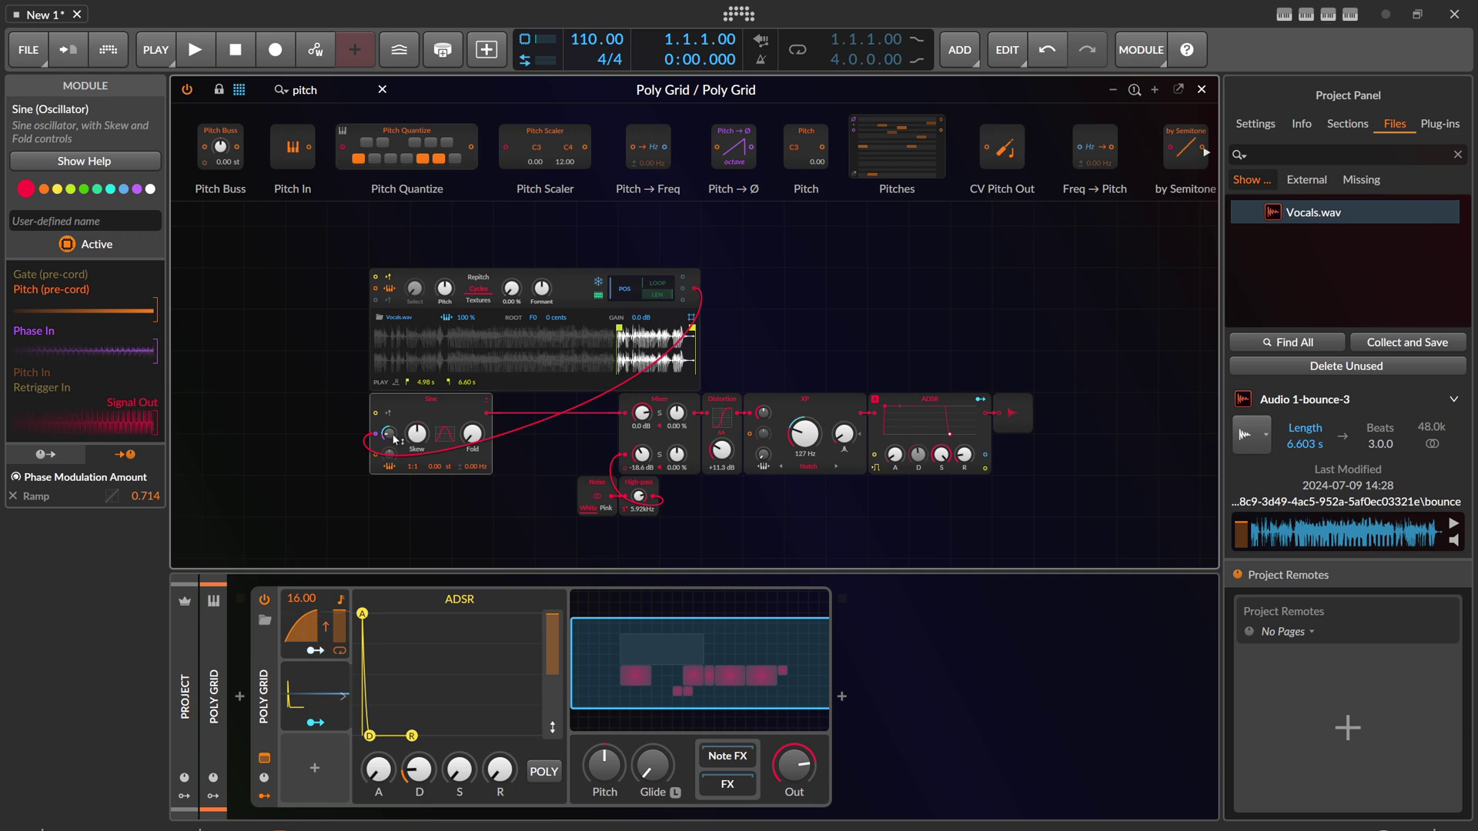
left_click_drag(394, 437, 391, 436)
left_click_drag(391, 439, 389, 446)
left_click(316, 651)
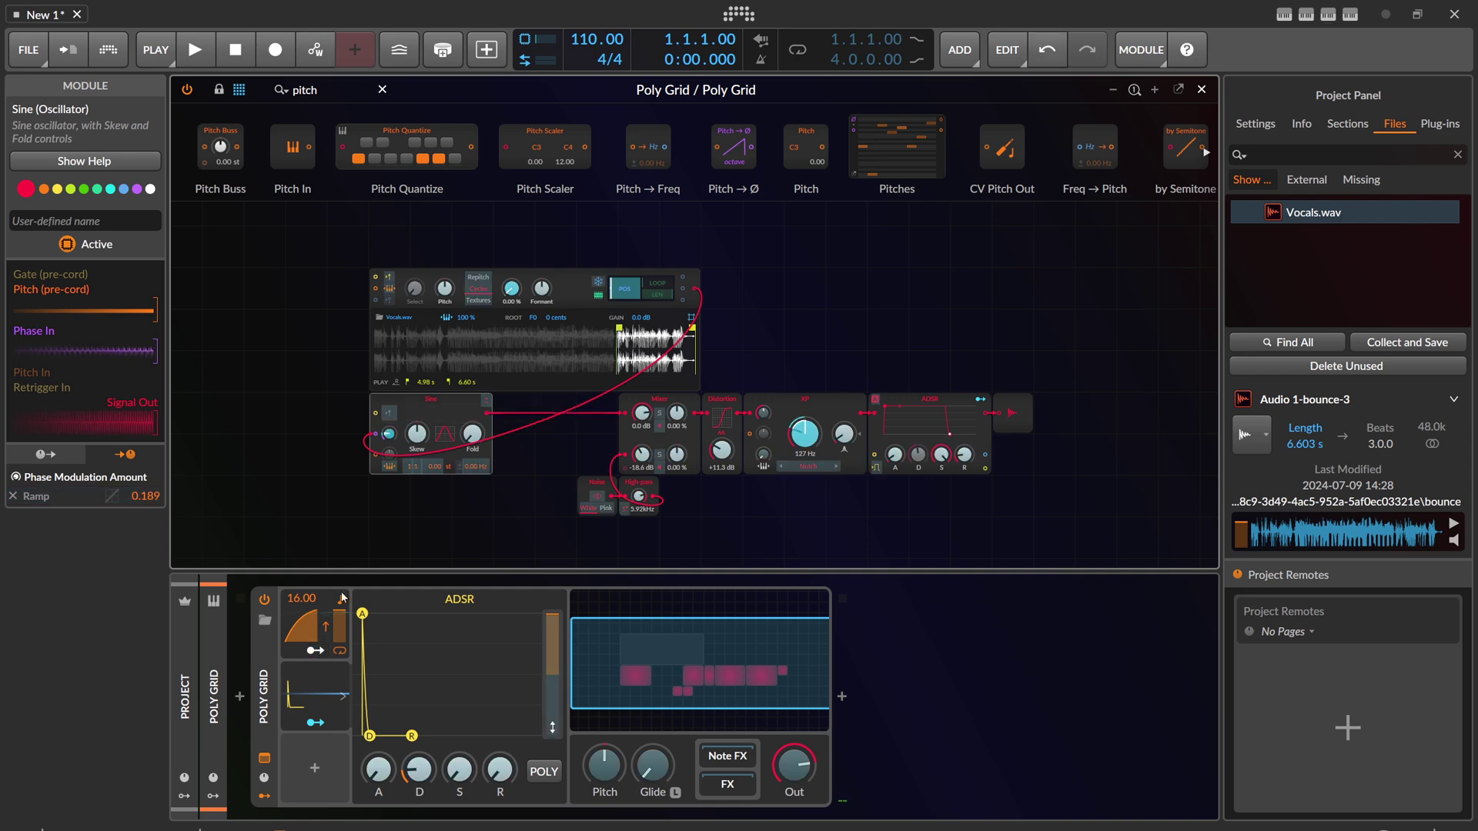
key("Escape")
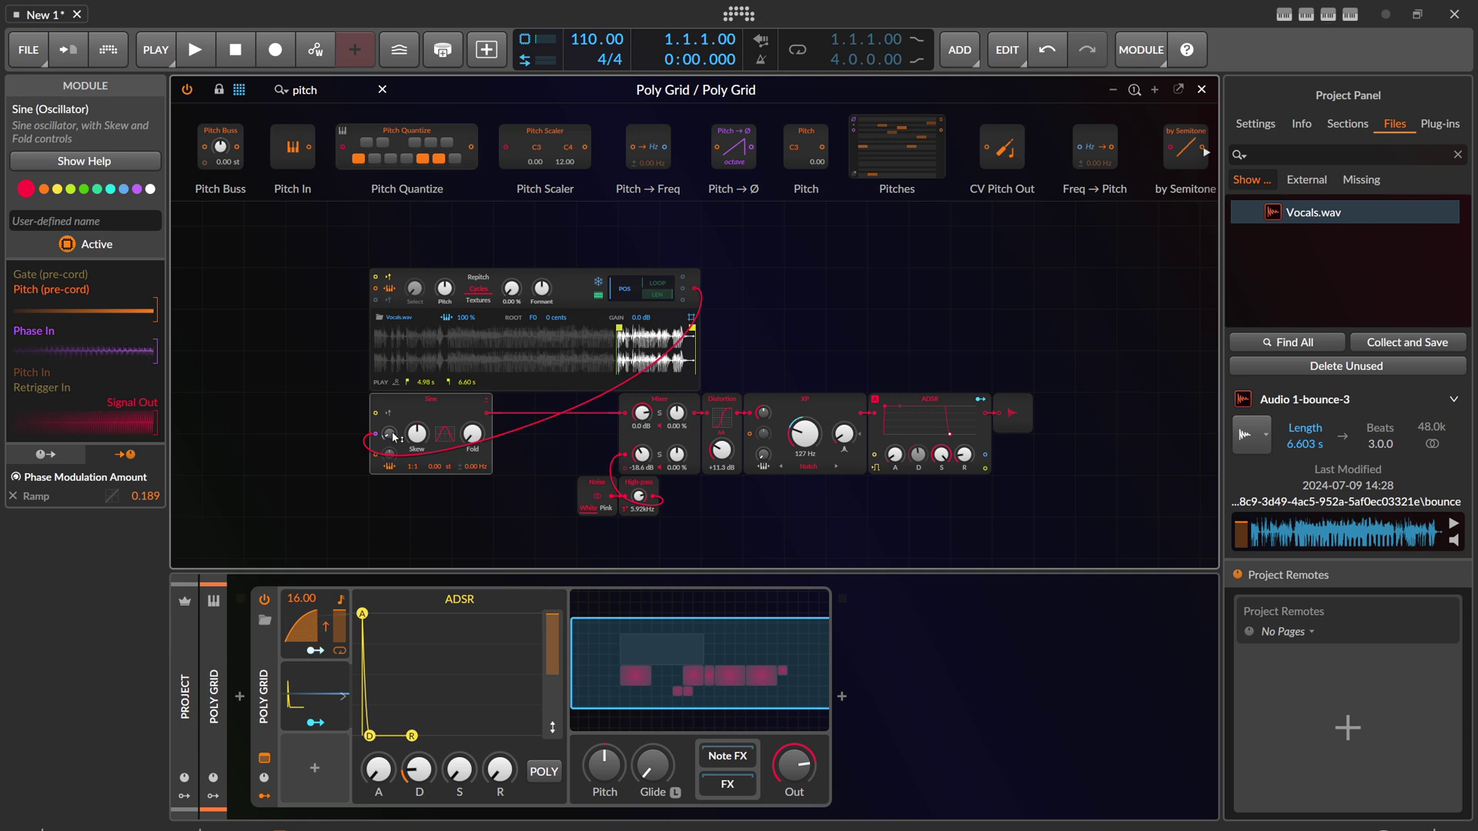
Lower the mixer's second input to -20.8 dB, keep white noise, and raise Sine phase mod.
left_click_drag(636, 464, 637, 493)
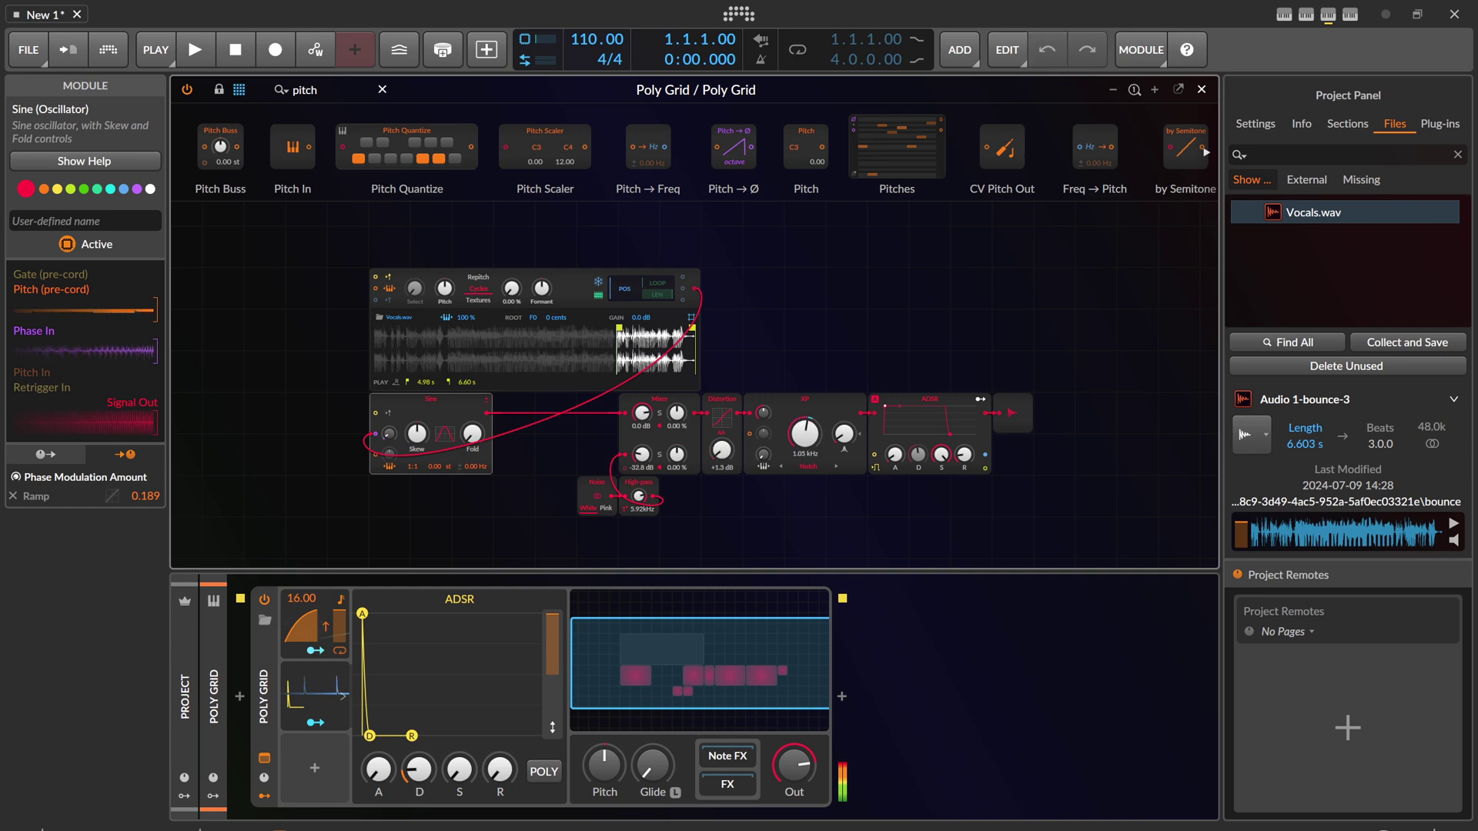
left_click(606, 509)
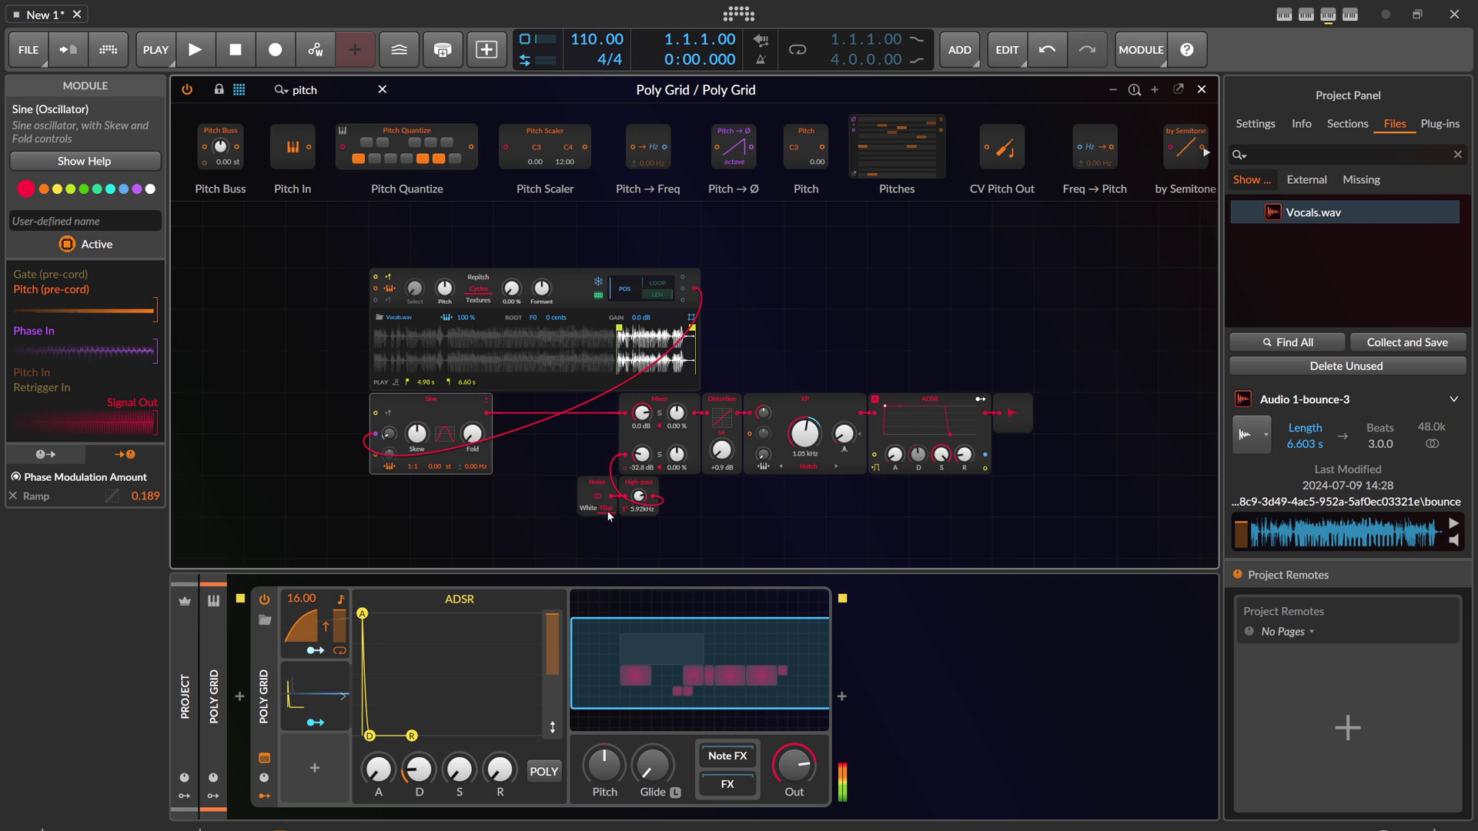
left_click(593, 511)
mouse_move(389, 433)
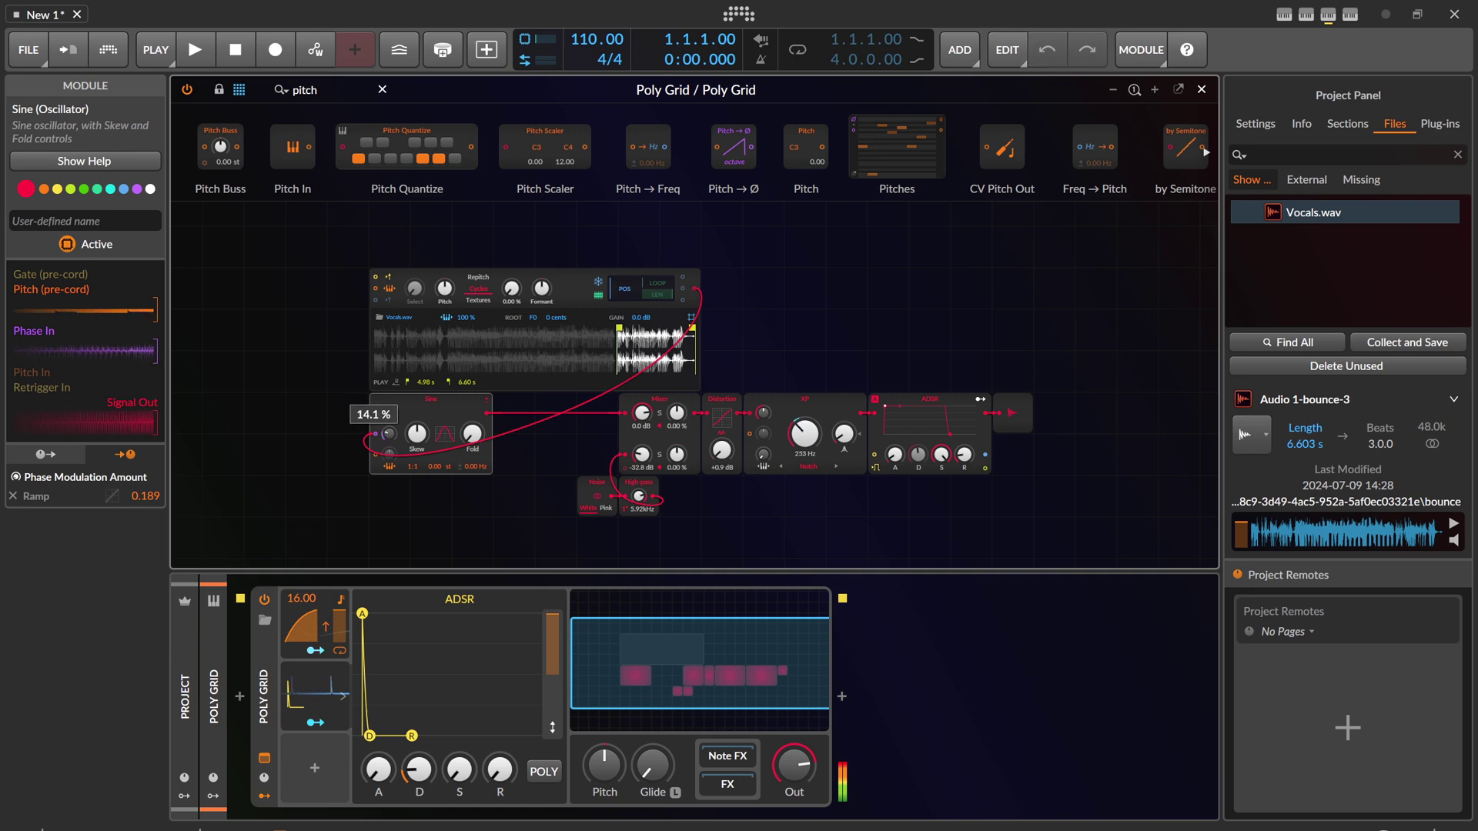
left_click_drag(388, 433, 388, 394)
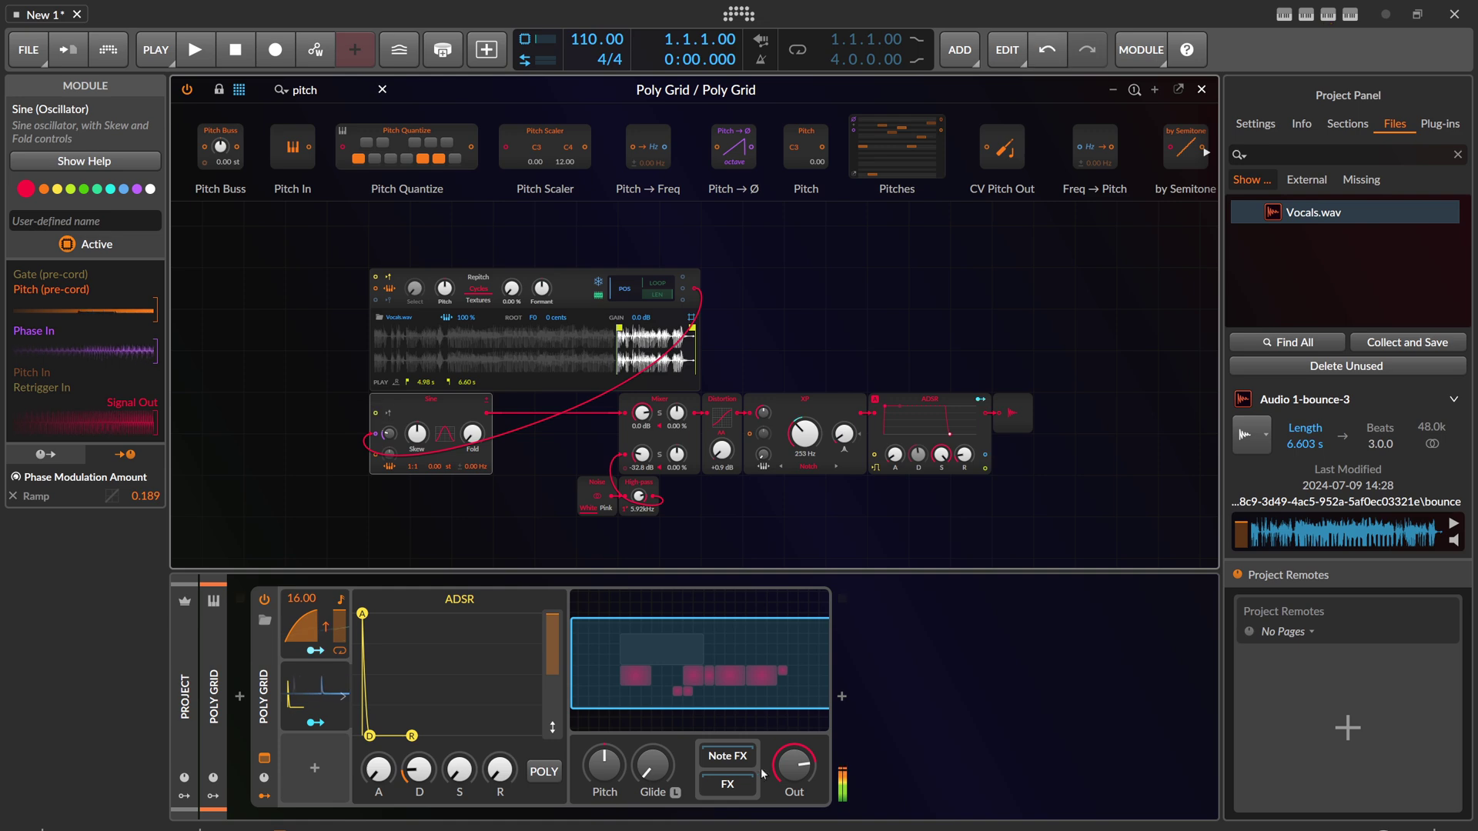
Insert EQ+ after the Poly Grid with its analyzer resolution set to Huge.
left_click(841, 700)
type("eq")
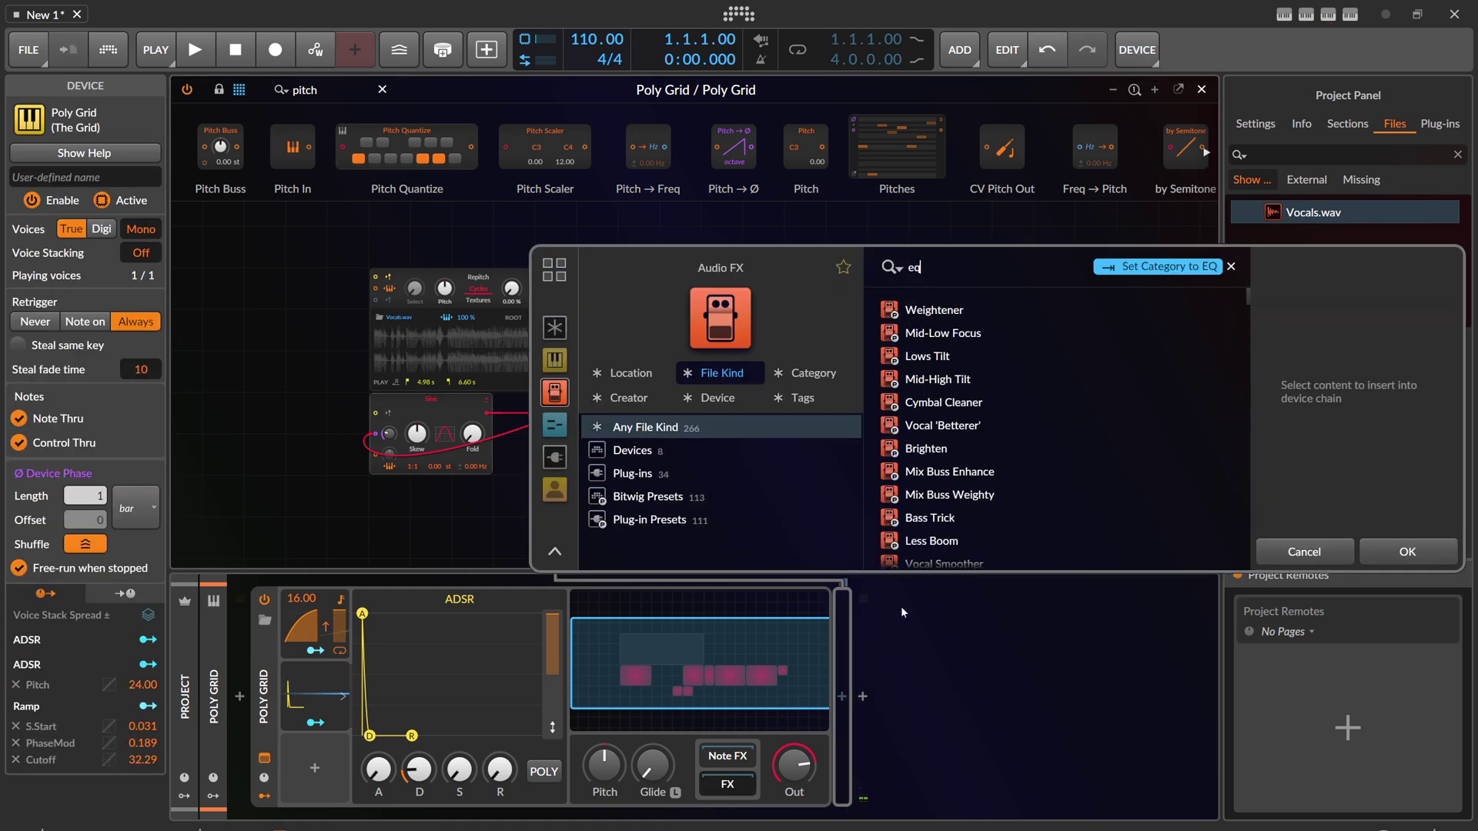
key("Tab")
key("Return")
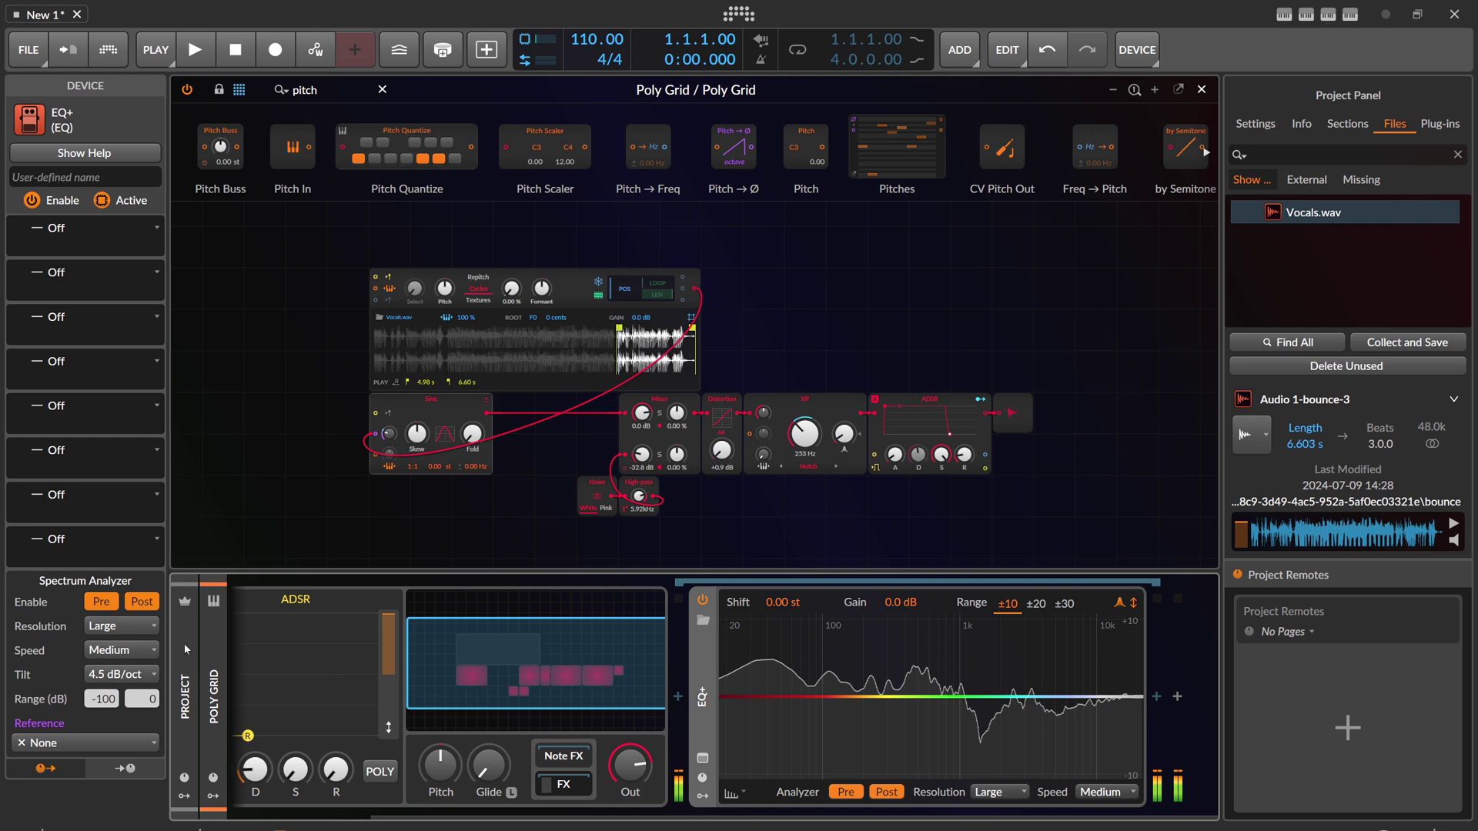
left_click(122, 649)
left_click(115, 713)
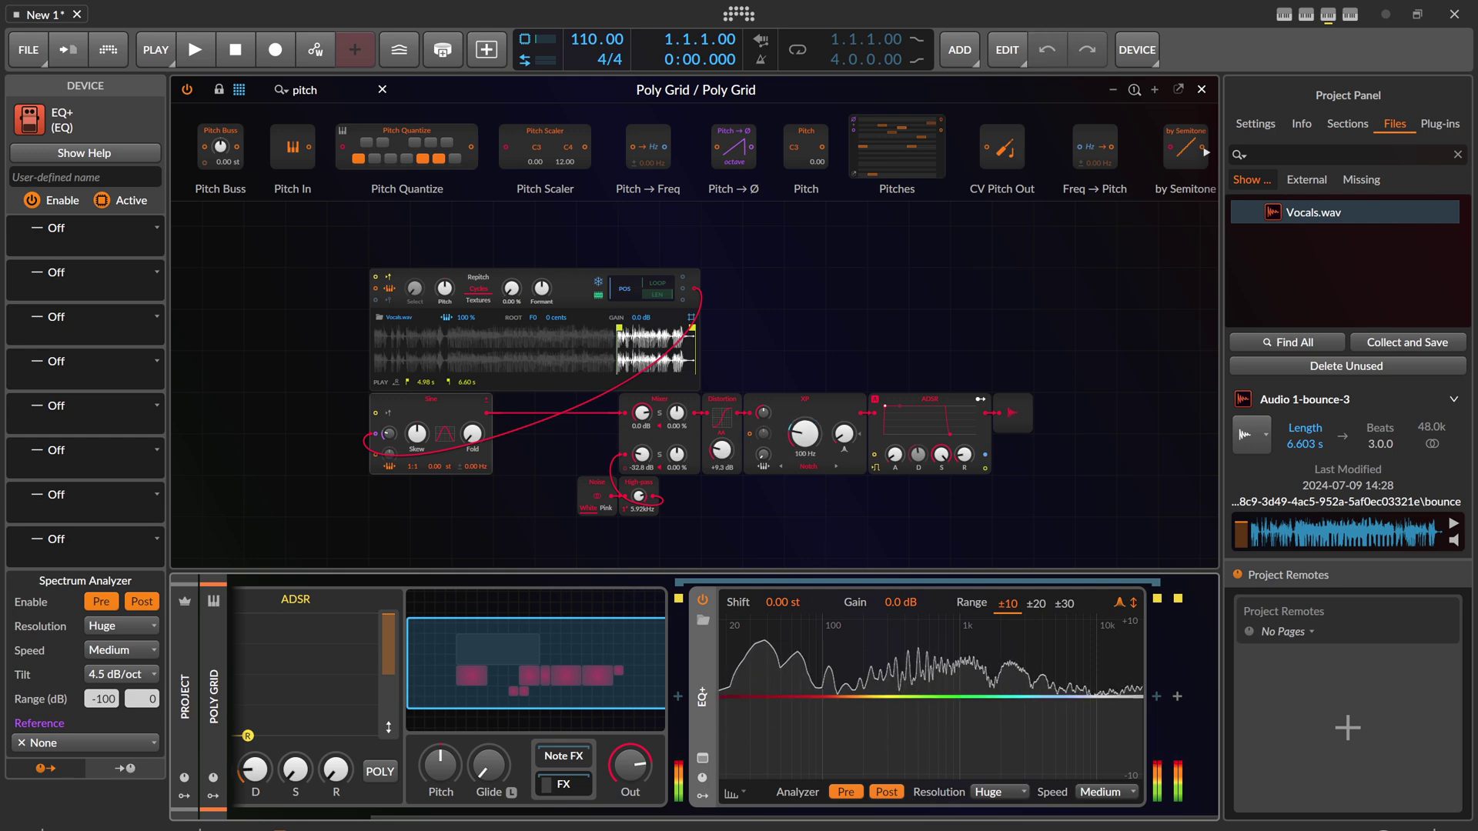
Set mixer input 2 to -34.5 dB, the sample start to 600 ms, and shift the formant up.
left_click_drag(638, 460, 638, 446)
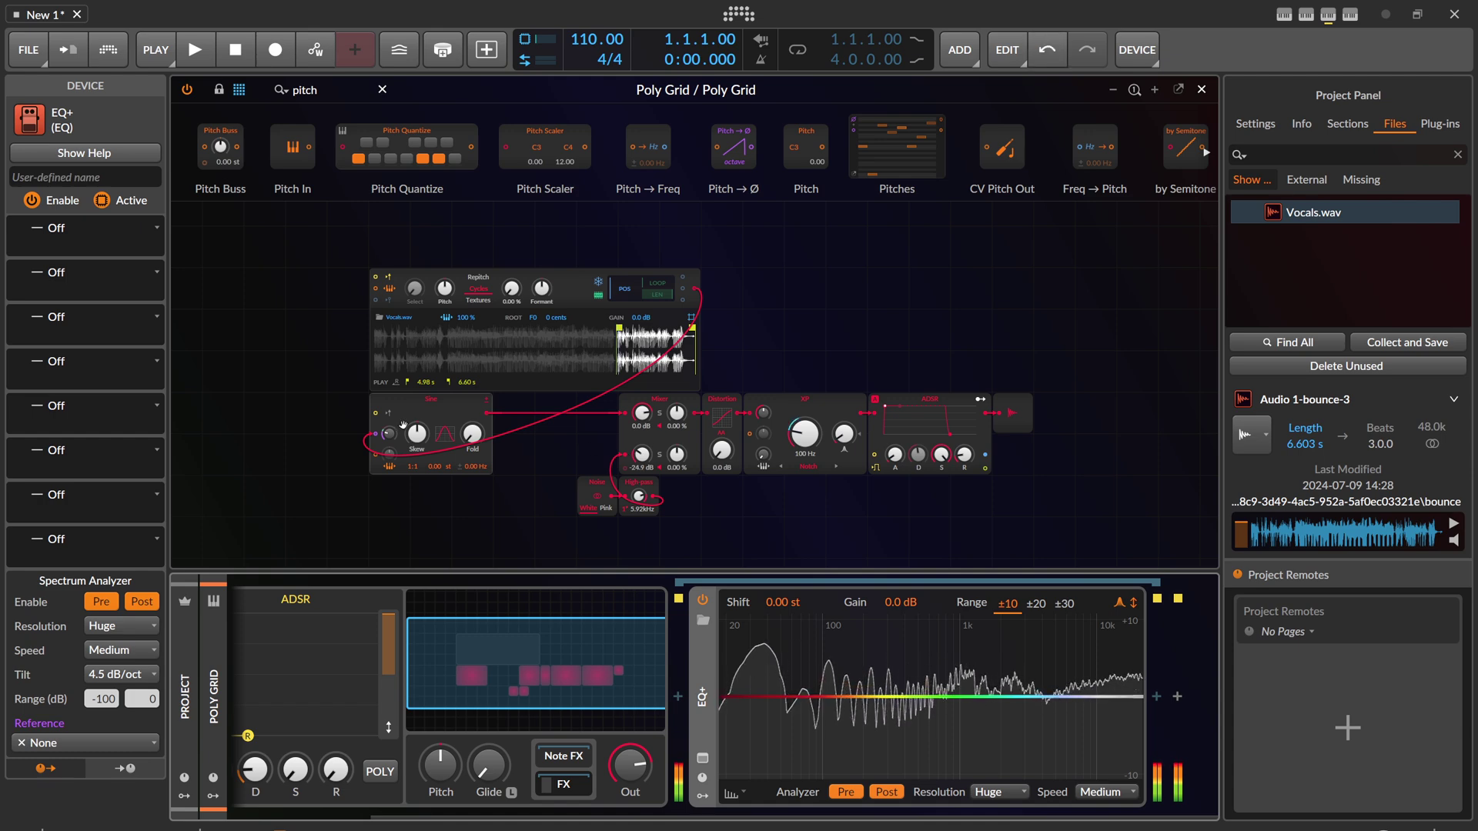
left_click_drag(619, 329, 406, 337)
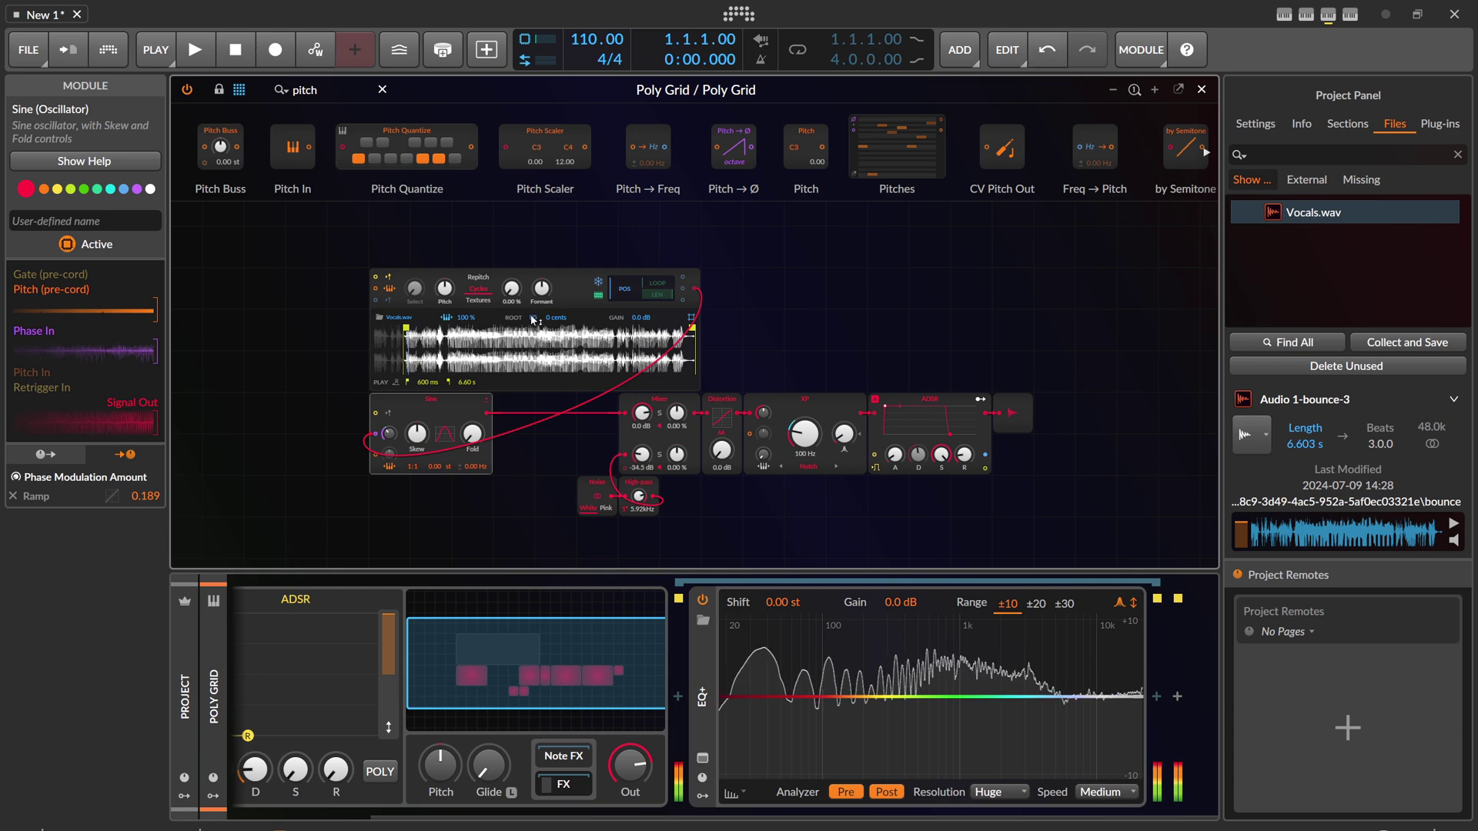
mouse_move(541, 288)
left_mouse_down()
mouse_move(541, 273)
mouse_move(542, 307)
left_mouse_up()
left_click(406, 327)
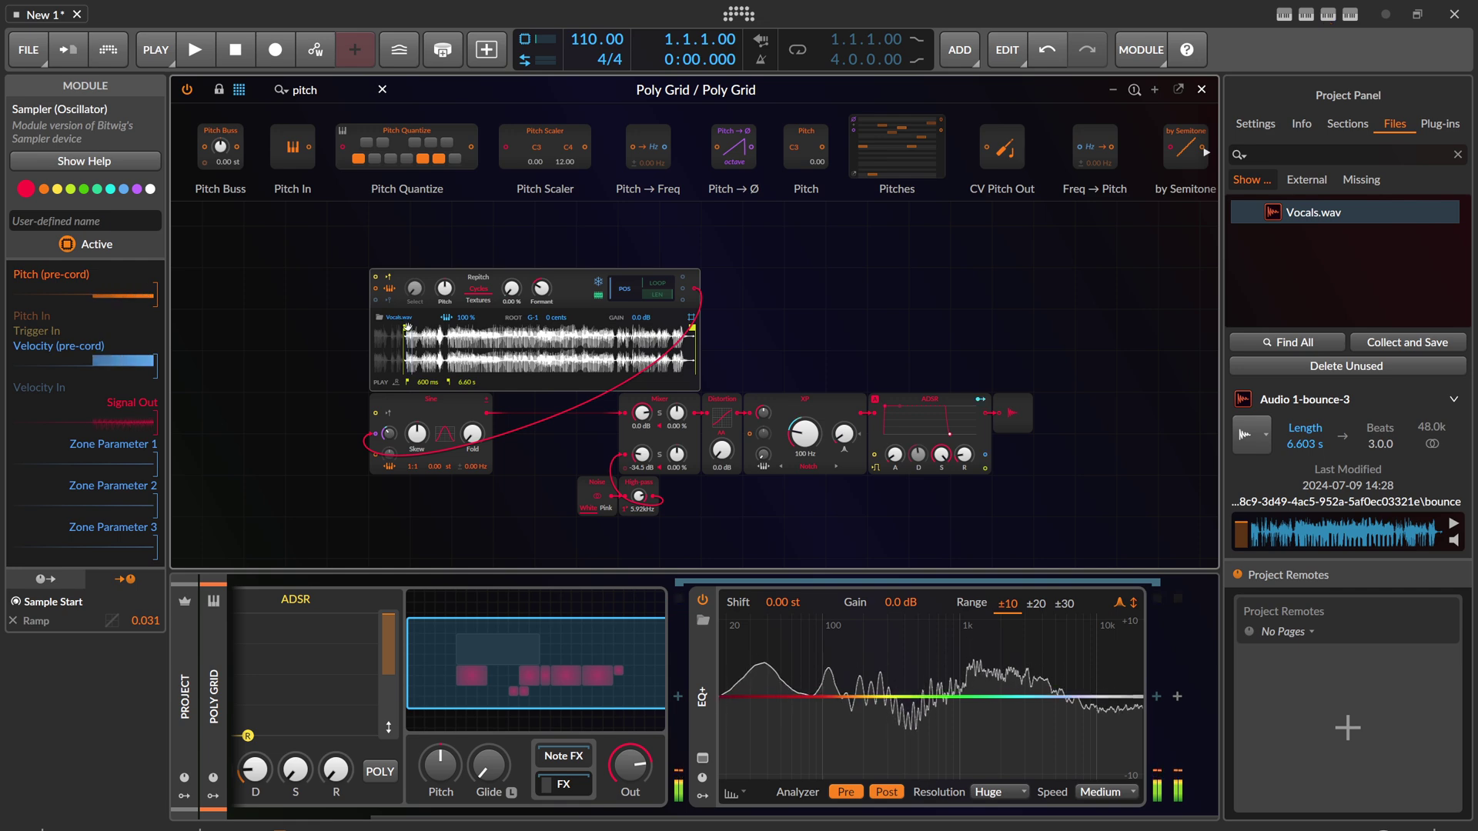
Move the sample start late into the vocal at 5.50 s and bring the Ramp modulator into view.
left_click_drag(406, 328, 412, 328)
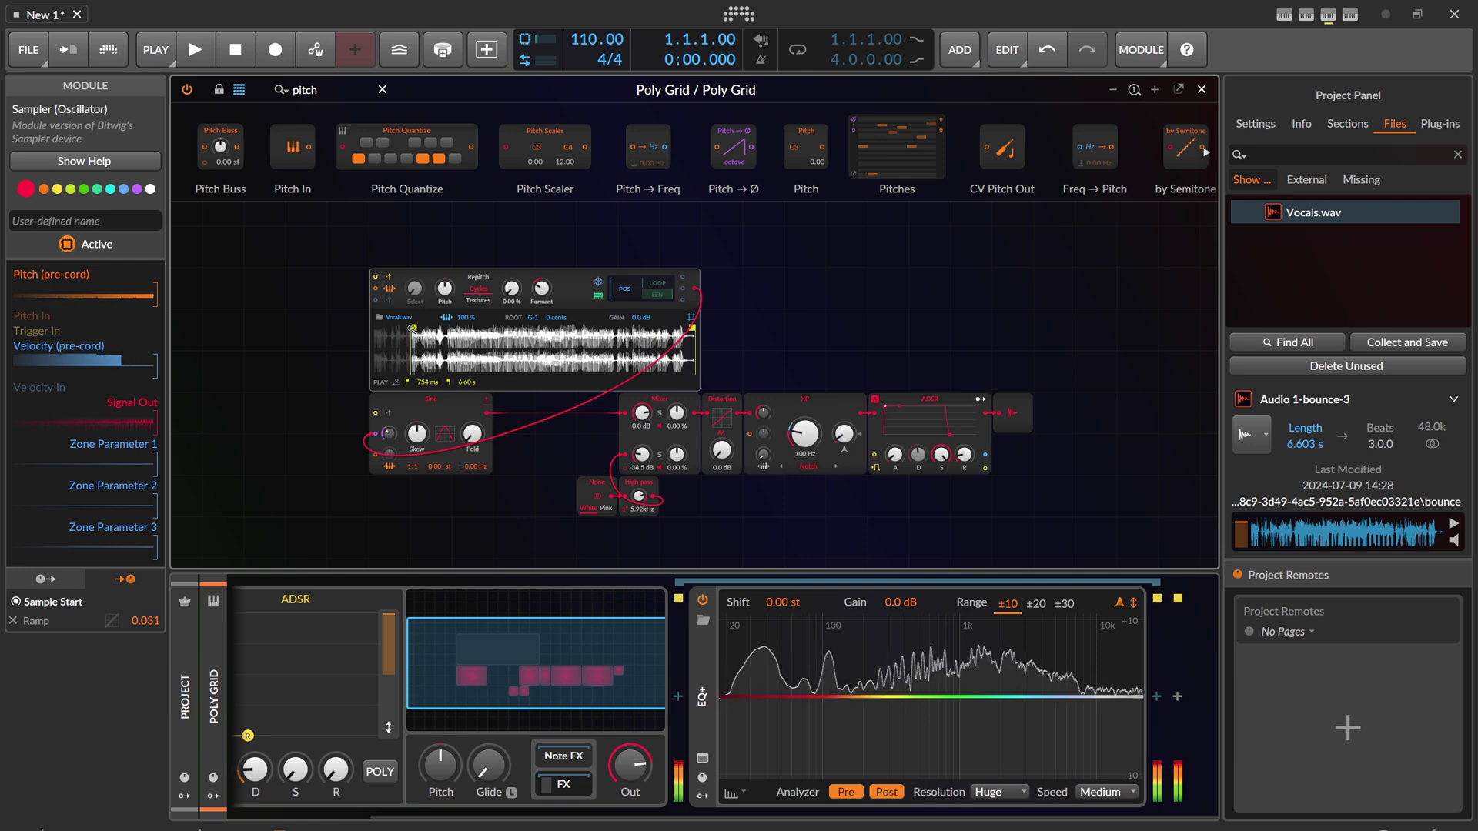
left_click_drag(413, 328, 624, 331)
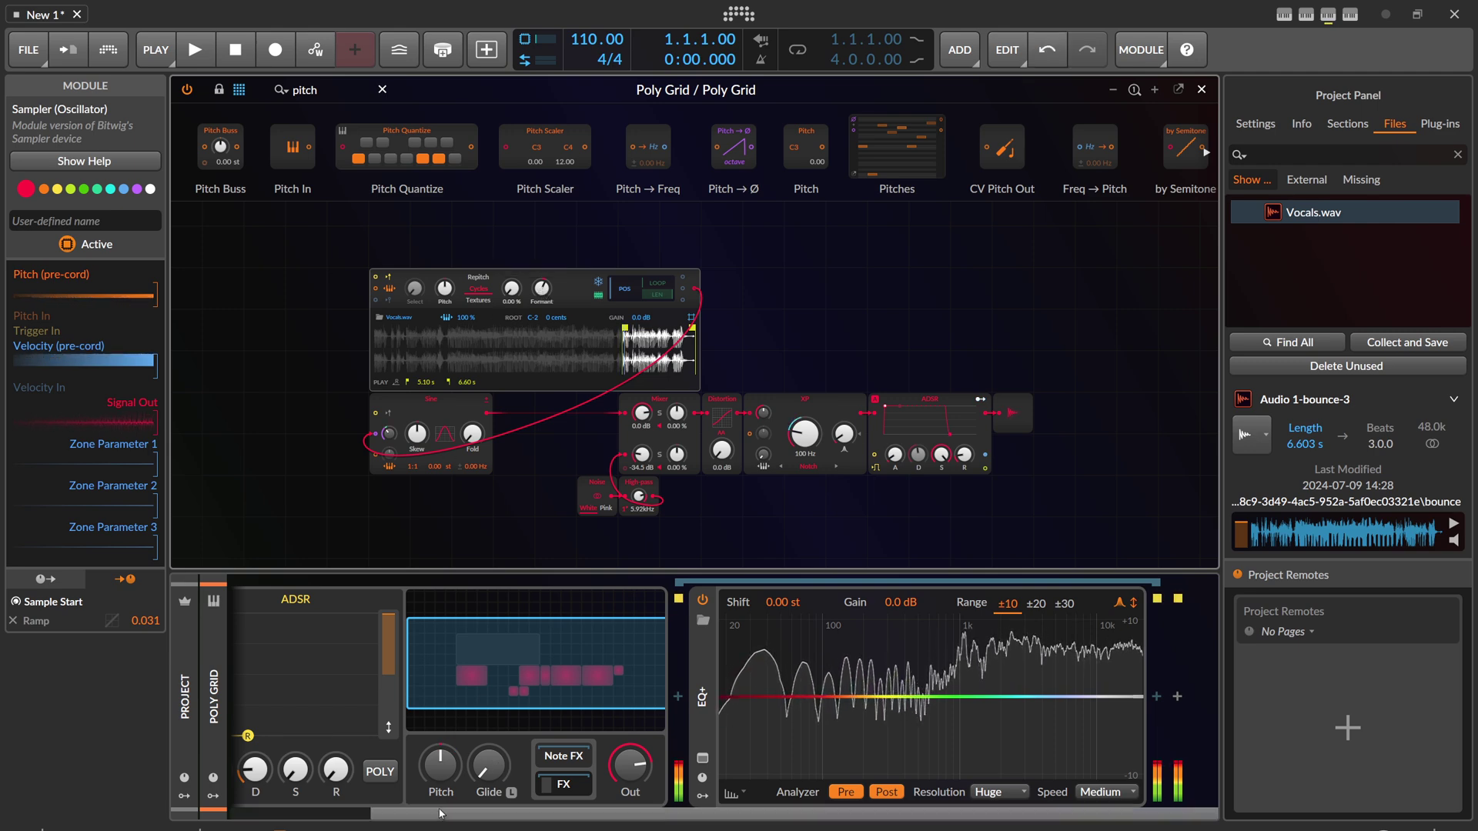
scroll(329, 668, "left", 3)
key("ctrl+z")
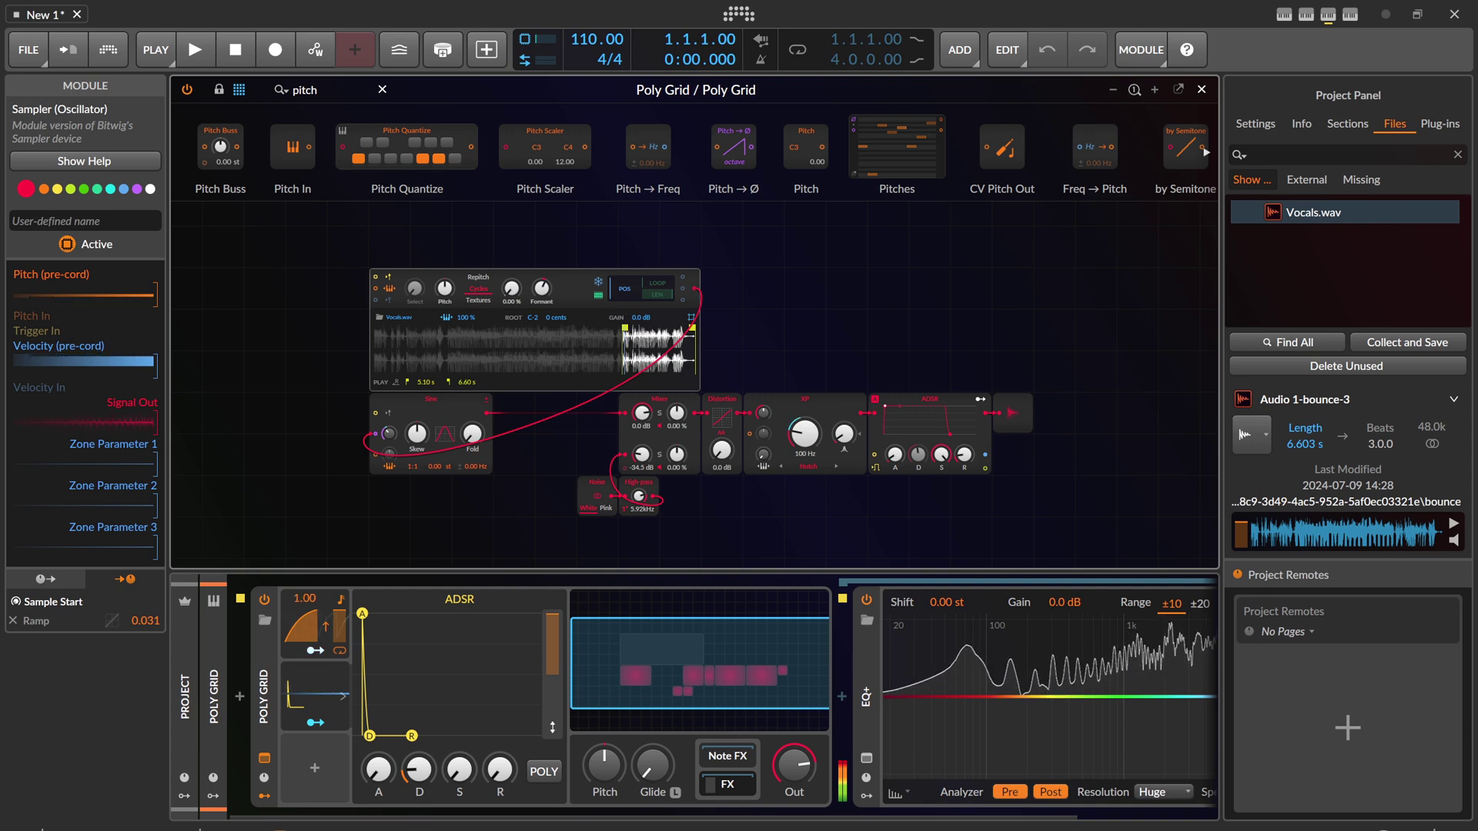
Route the Ramp to Sine phase mod, Sample Start at 0.149, and the sampler's Formant.
left_click(314, 651)
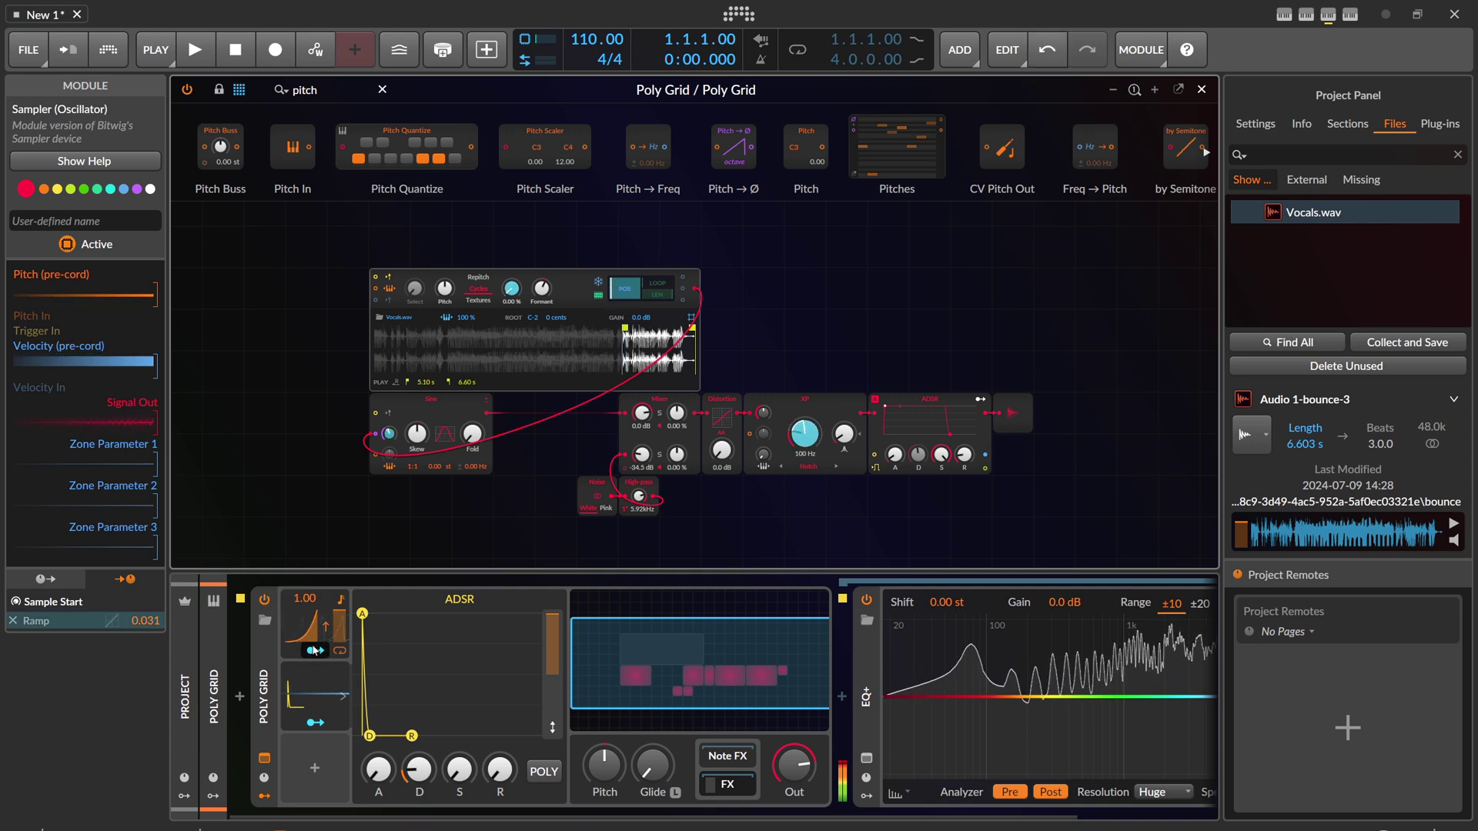
left_click_drag(388, 434, 389, 425)
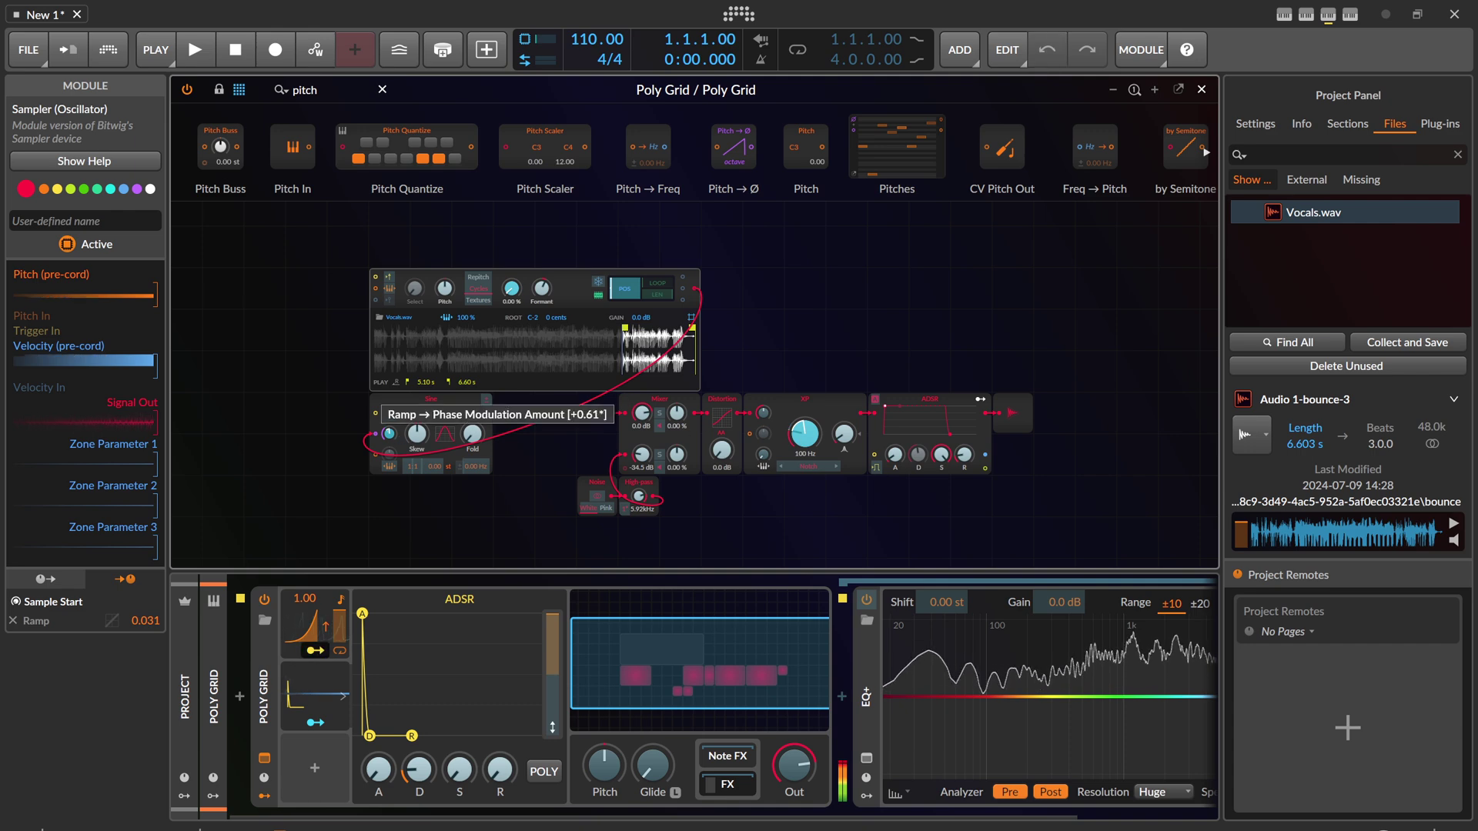
mouse_move(627, 291)
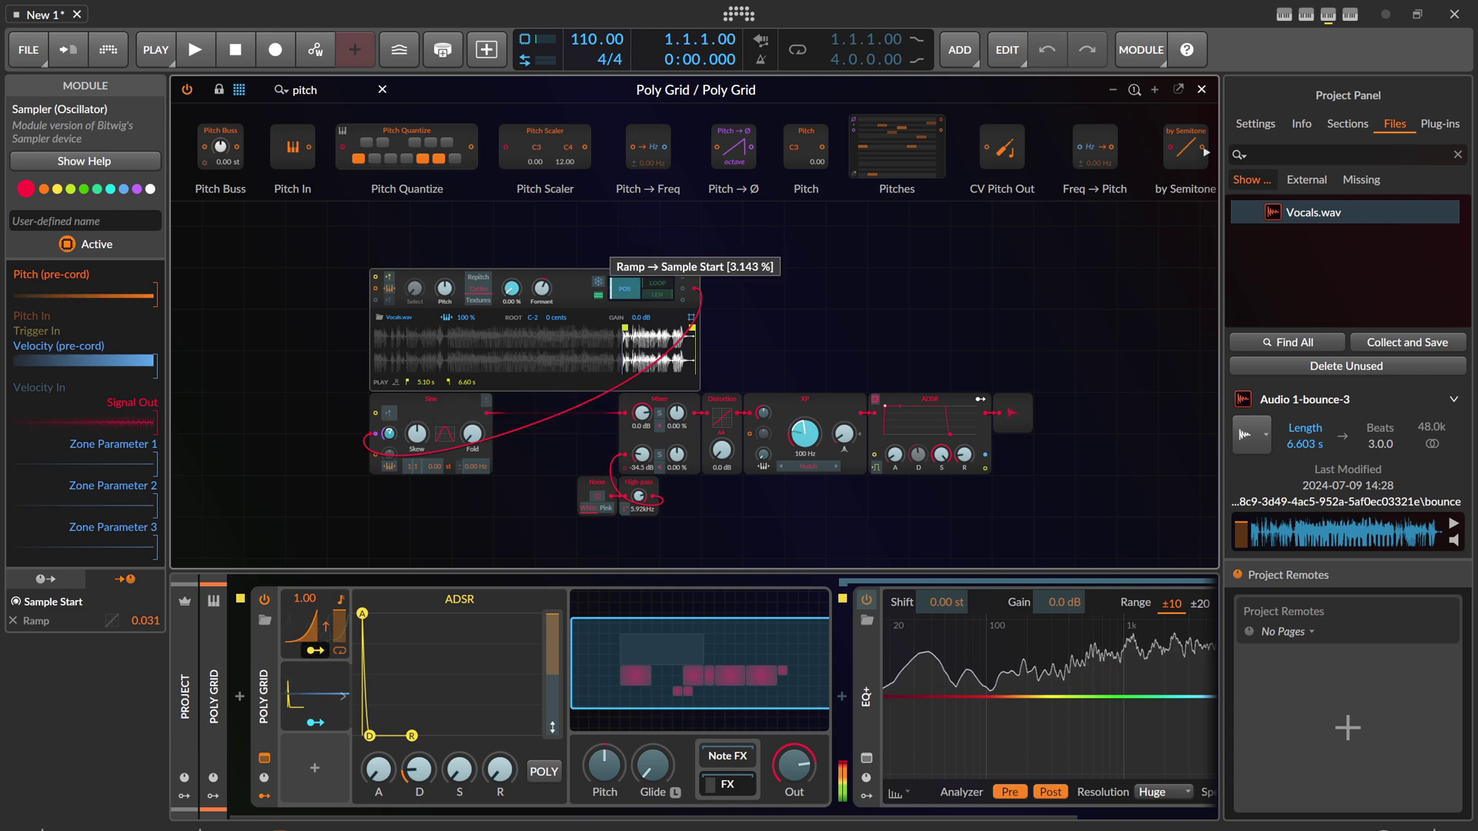
left_click_drag(627, 291, 627, 266)
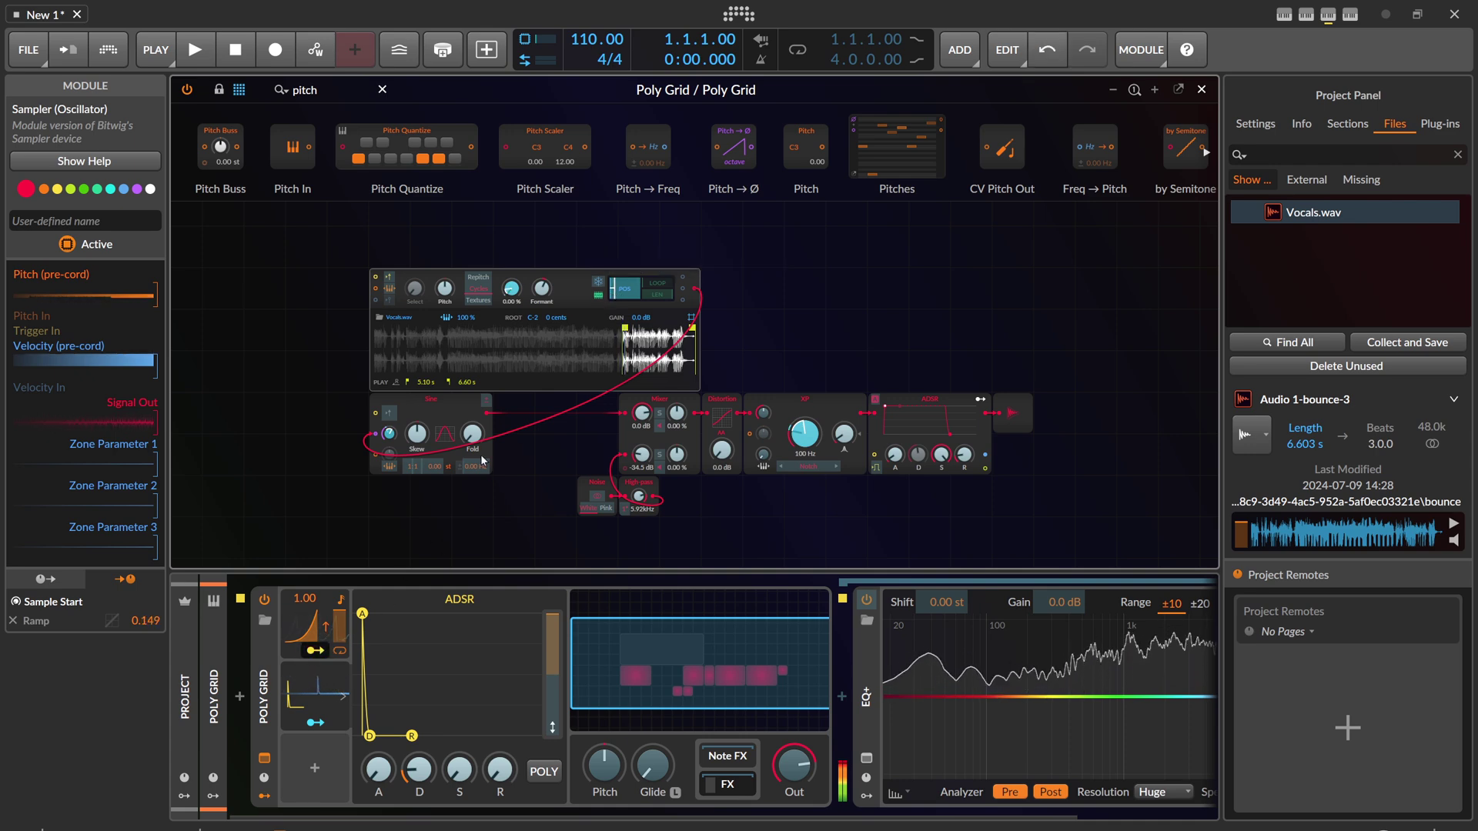
left_click_drag(541, 288, 549, 293)
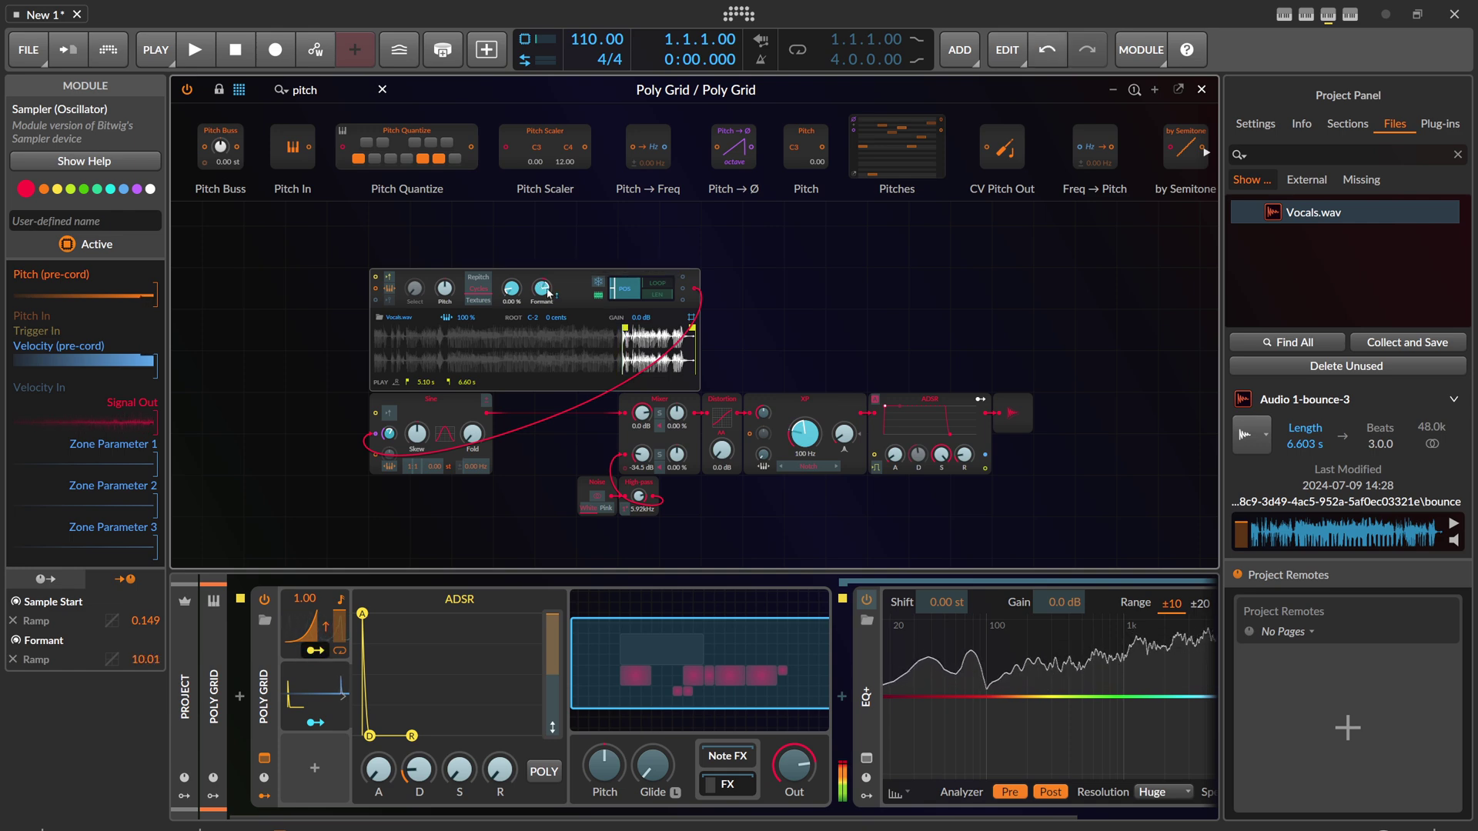
left_click(544, 374)
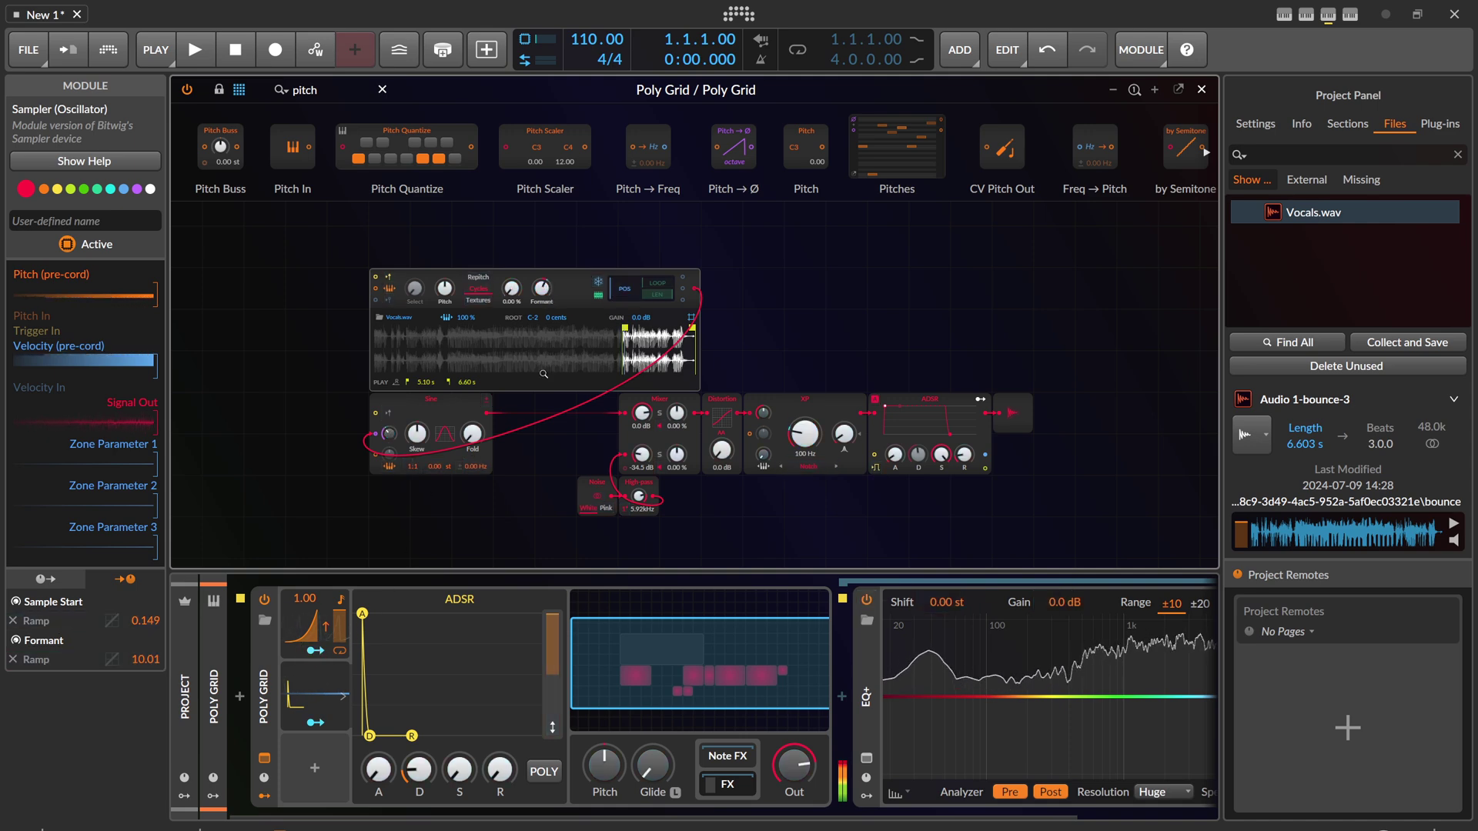
left_click(316, 649)
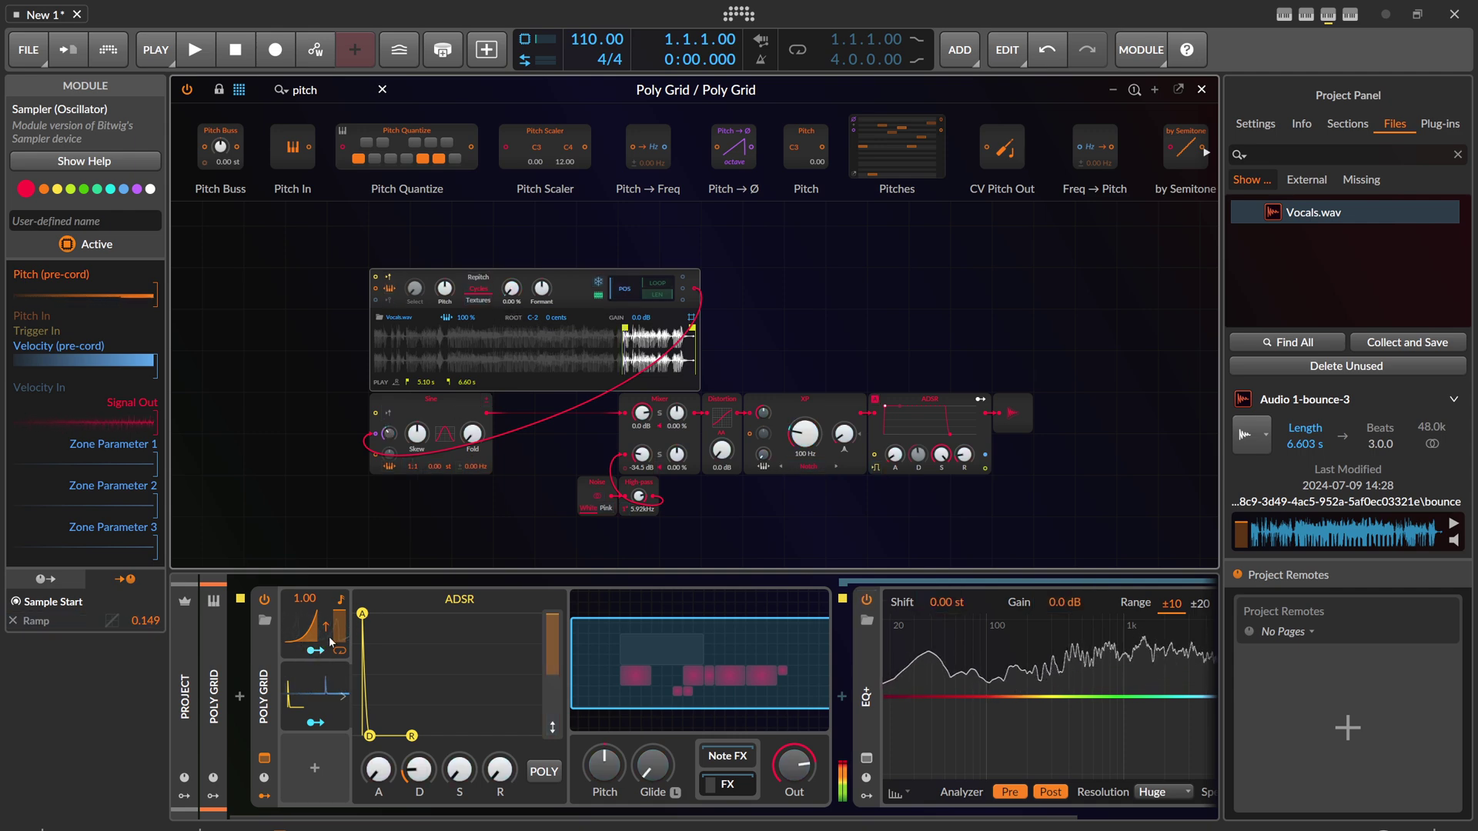
Lengthen the ADSR decay, map it to Distortion, and add Ramp to mixer Channel 2 (-0.19) and Sine Skew (35.71 %).
mouse_move(399, 758)
left_mouse_down()
mouse_move(400, 744)
mouse_move(400, 760)
left_mouse_up()
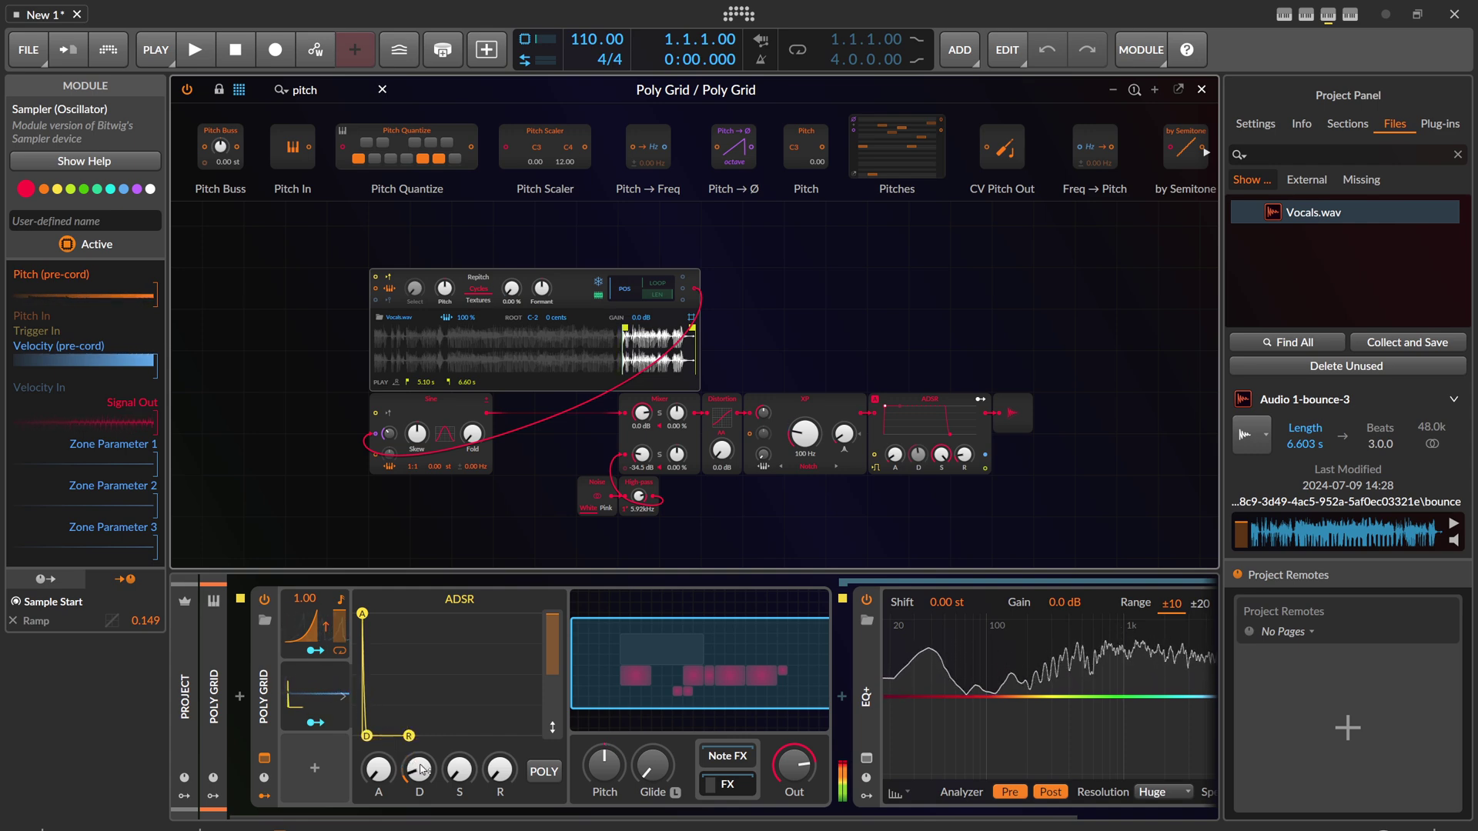
left_click_drag(390, 434, 389, 433)
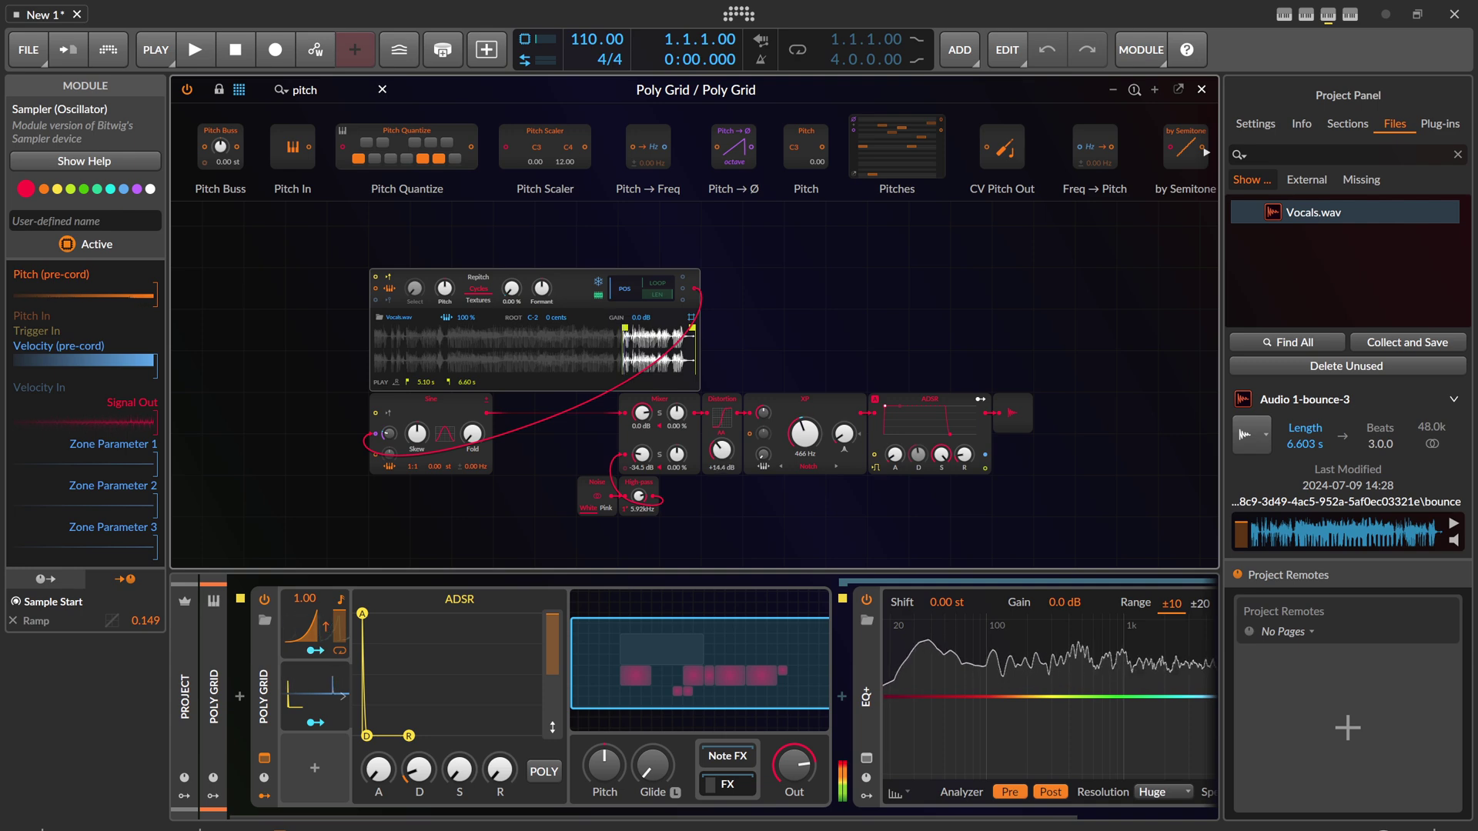
left_click(316, 651)
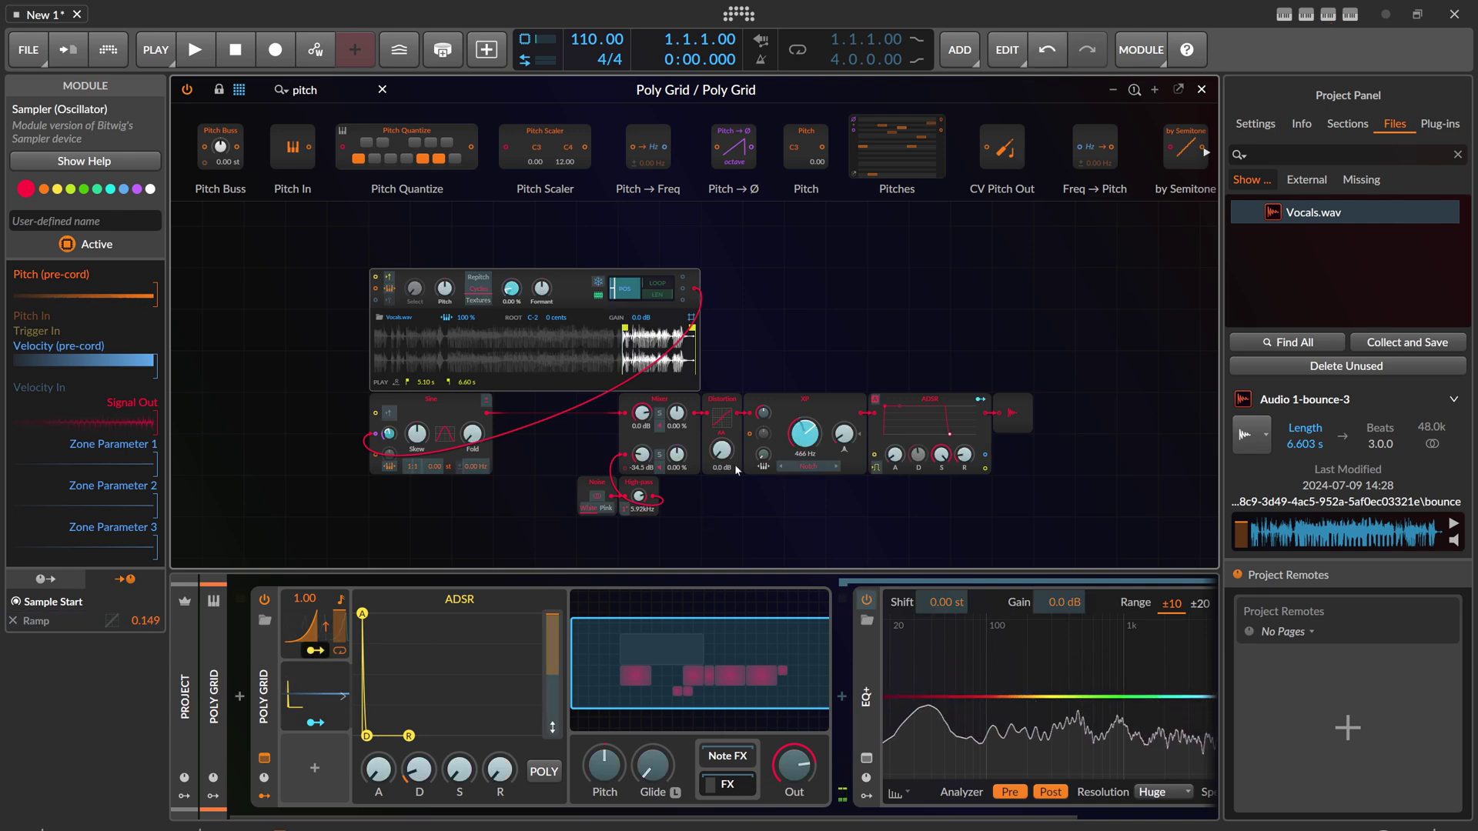
left_click_drag(721, 451, 641, 445)
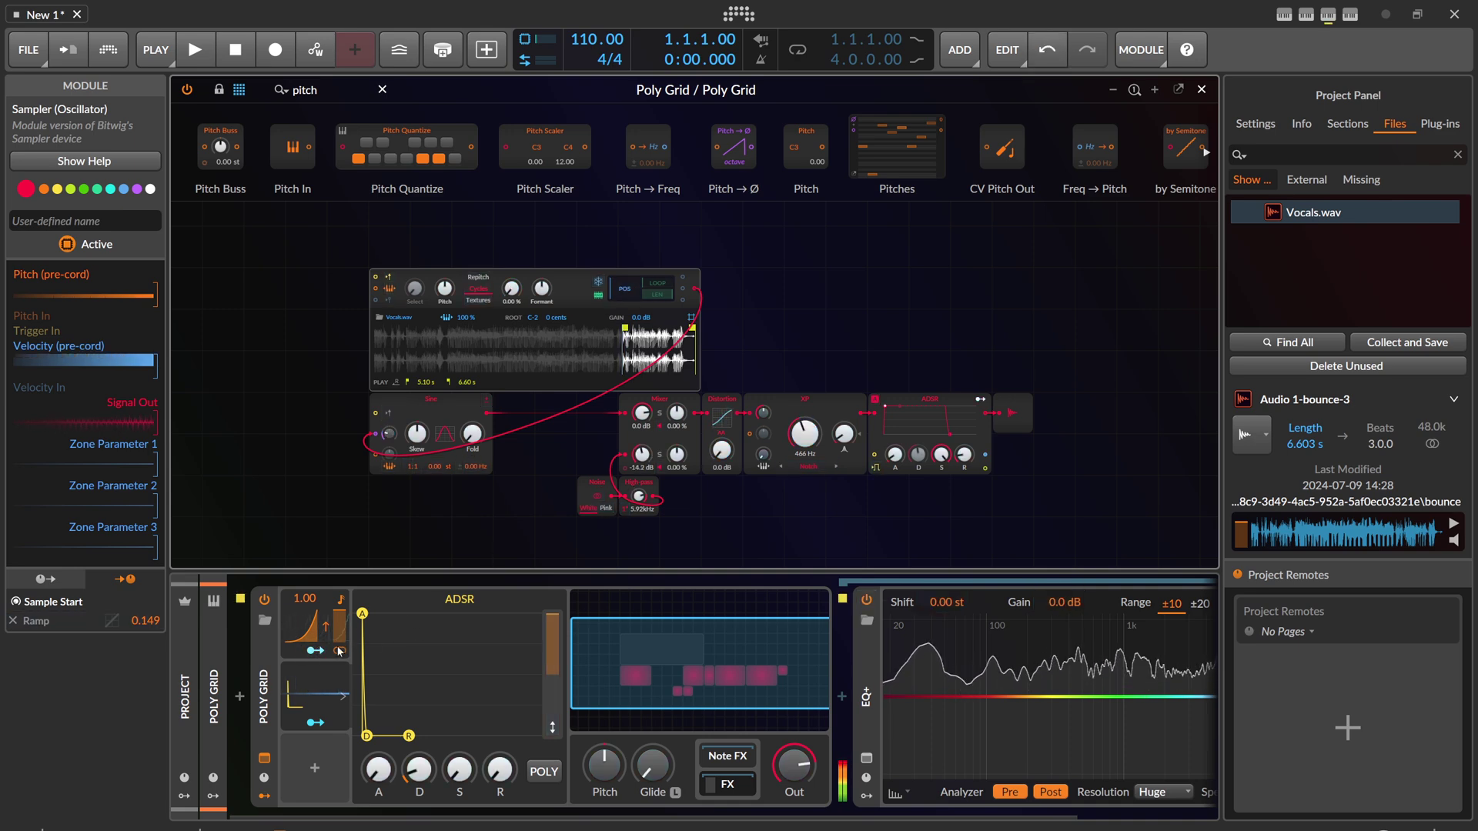
left_click_drag(641, 454, 641, 469)
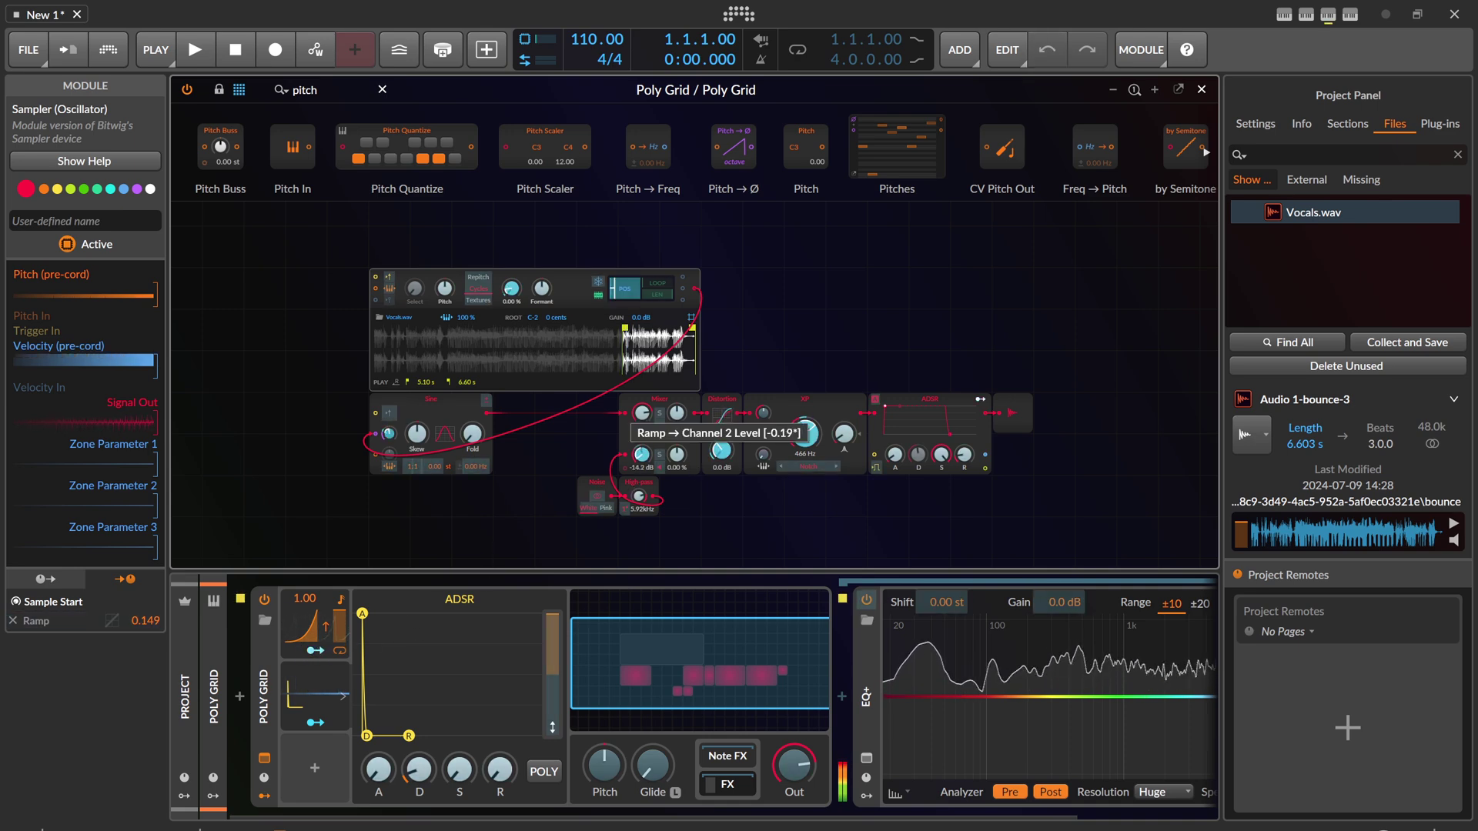
left_click(319, 654)
left_click_drag(417, 434, 417, 411)
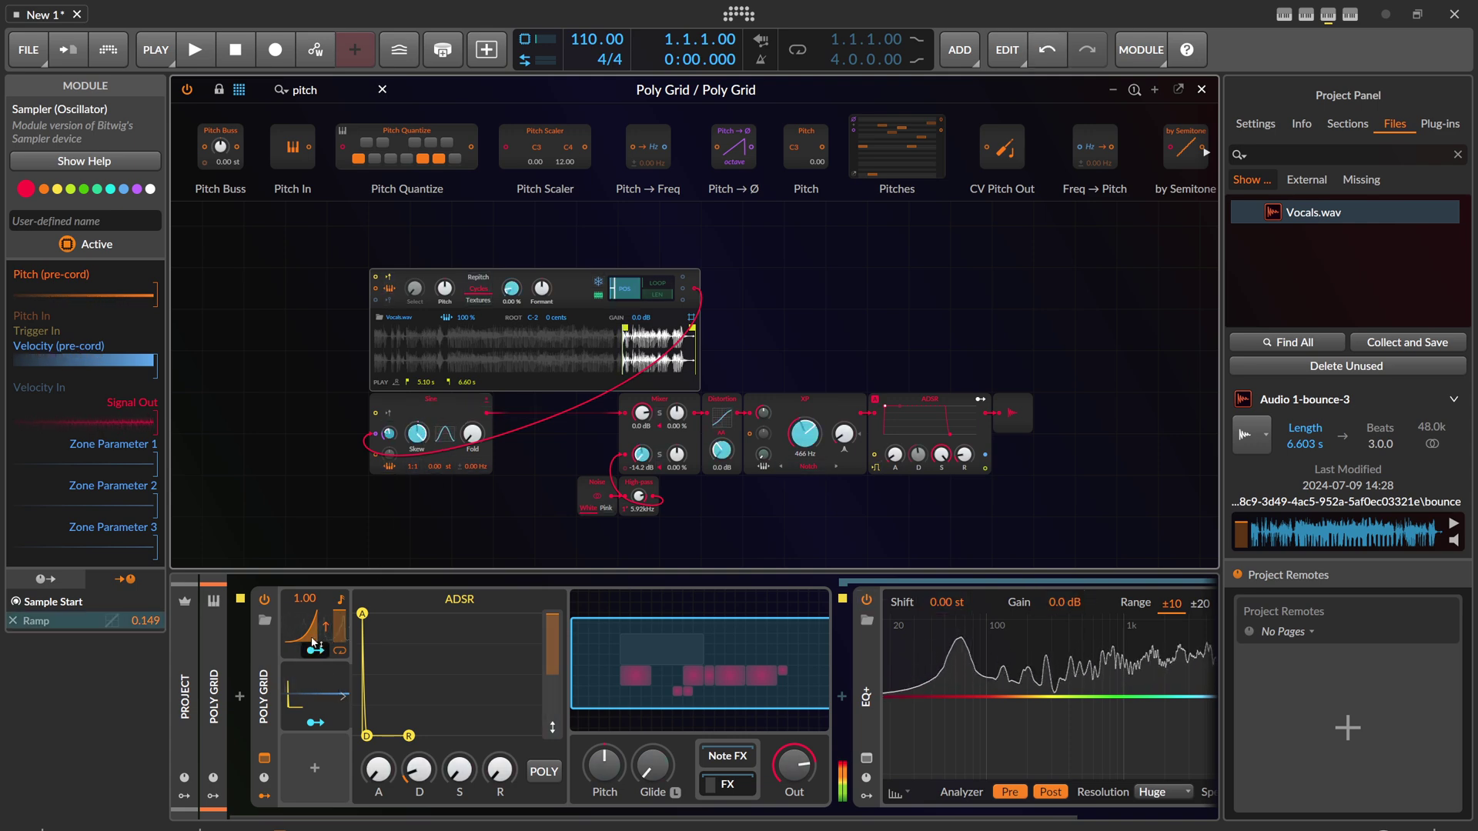
Set the Ramp to 2.00, lower mixer input 2, start at 1.56 s, lower formant, root to E-2.
left_click_drag(313, 643, 313, 613)
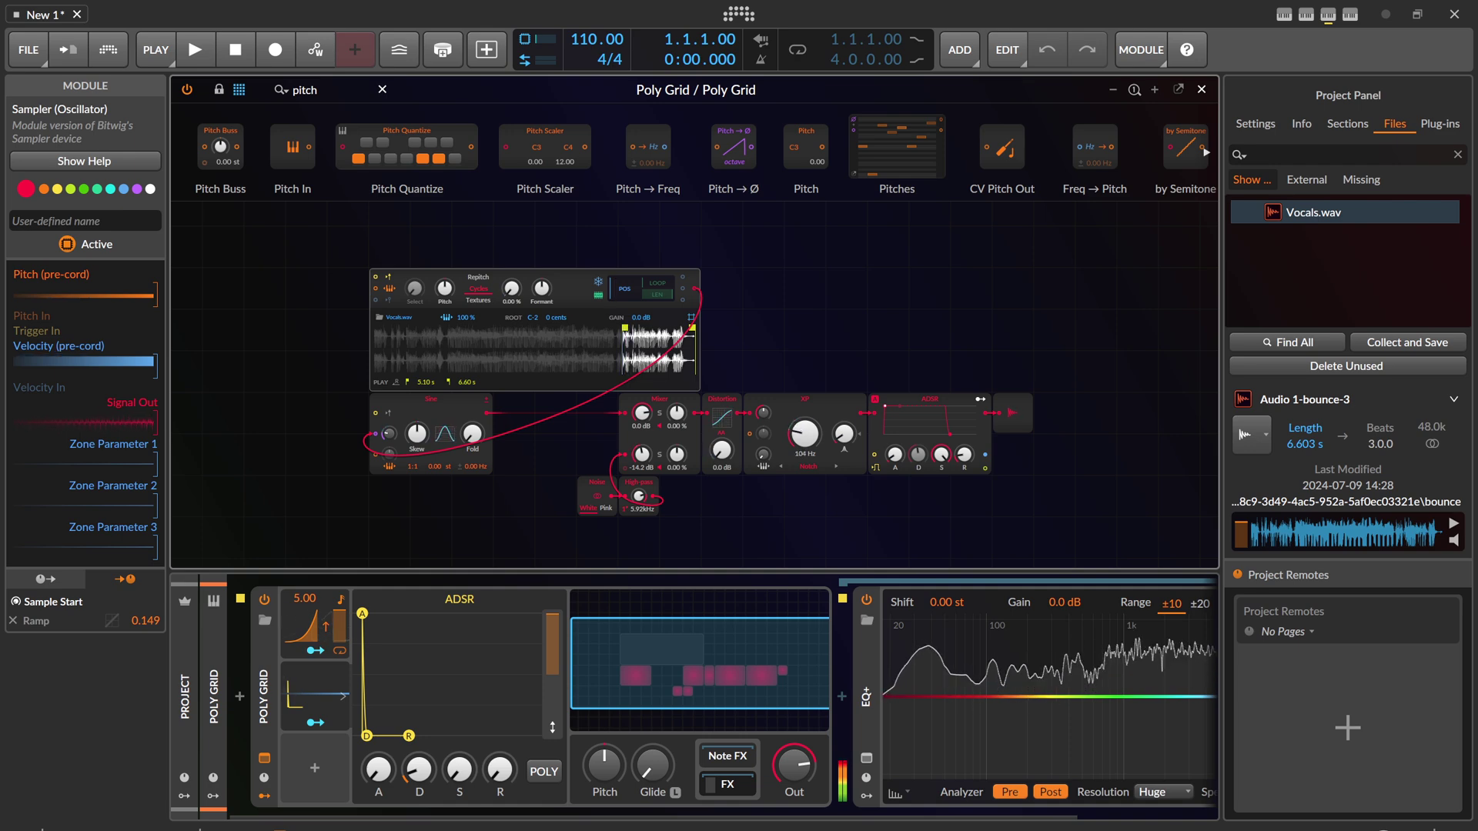
left_click_drag(648, 454, 649, 462)
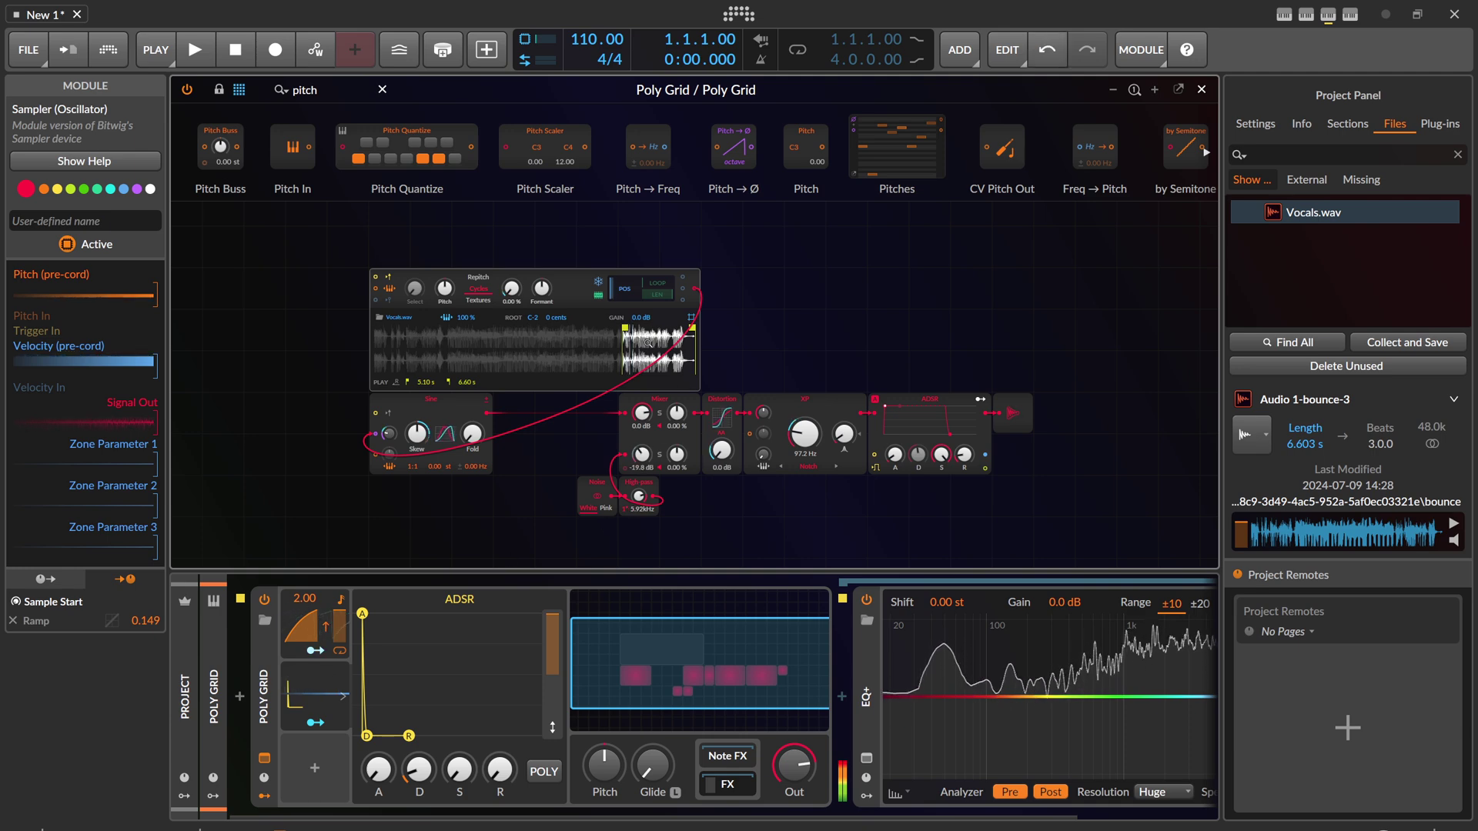
left_click_drag(624, 329, 452, 338)
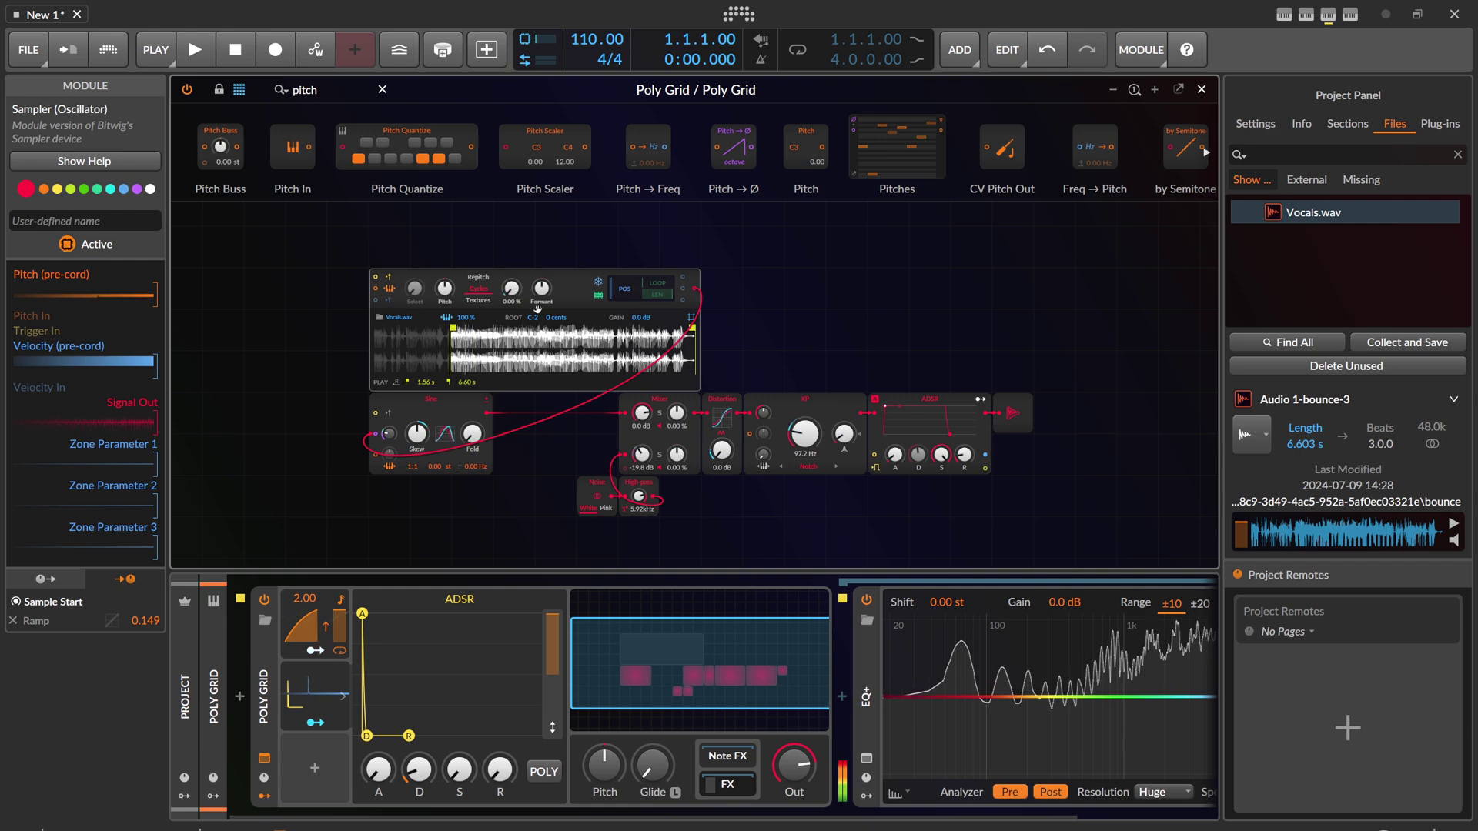
left_click_drag(543, 311, 542, 331)
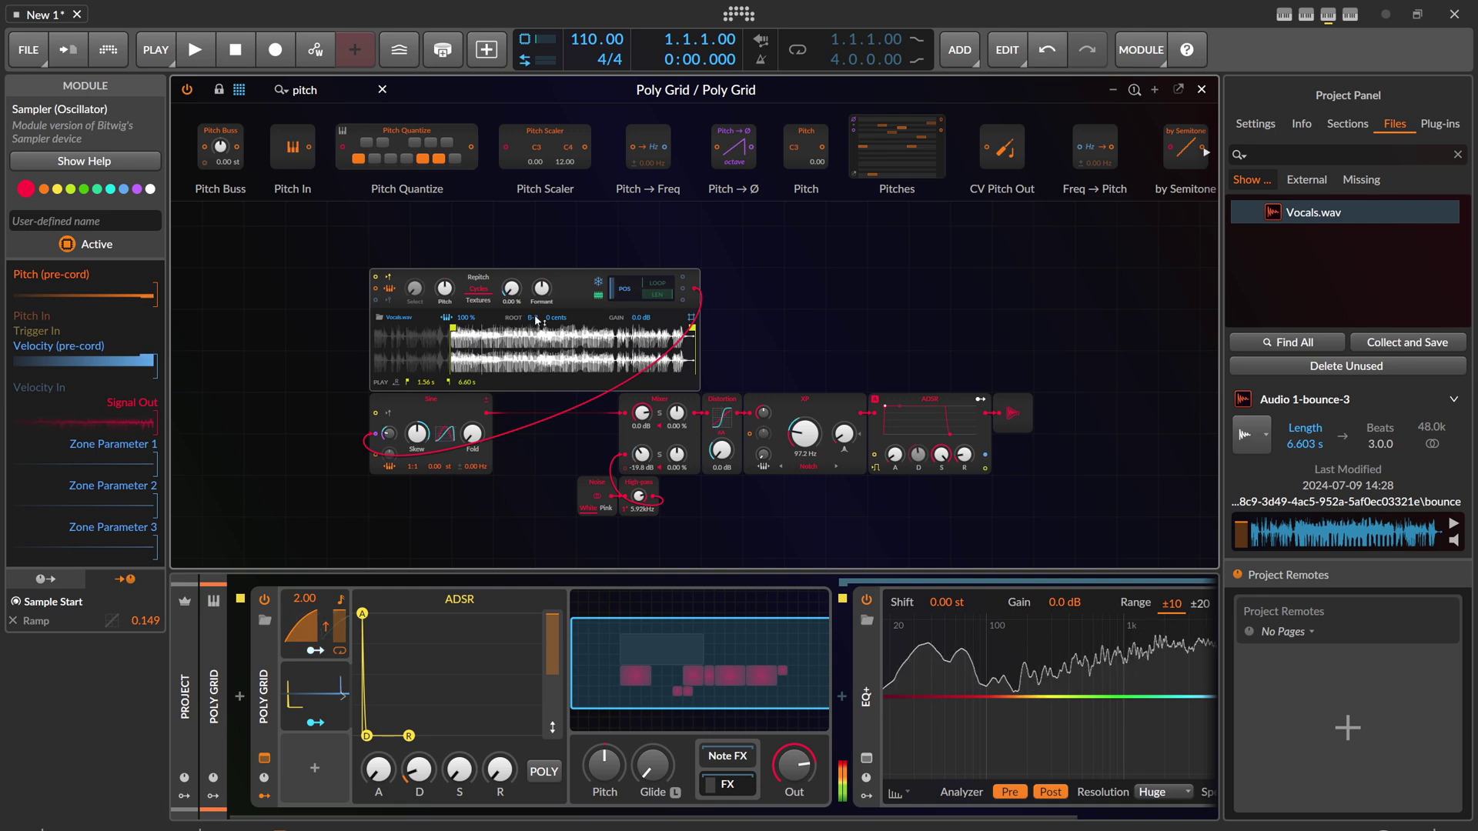
mouse_move(527, 318)
left_mouse_down()
mouse_move(527, 294)
mouse_move(530, 323)
left_mouse_up()
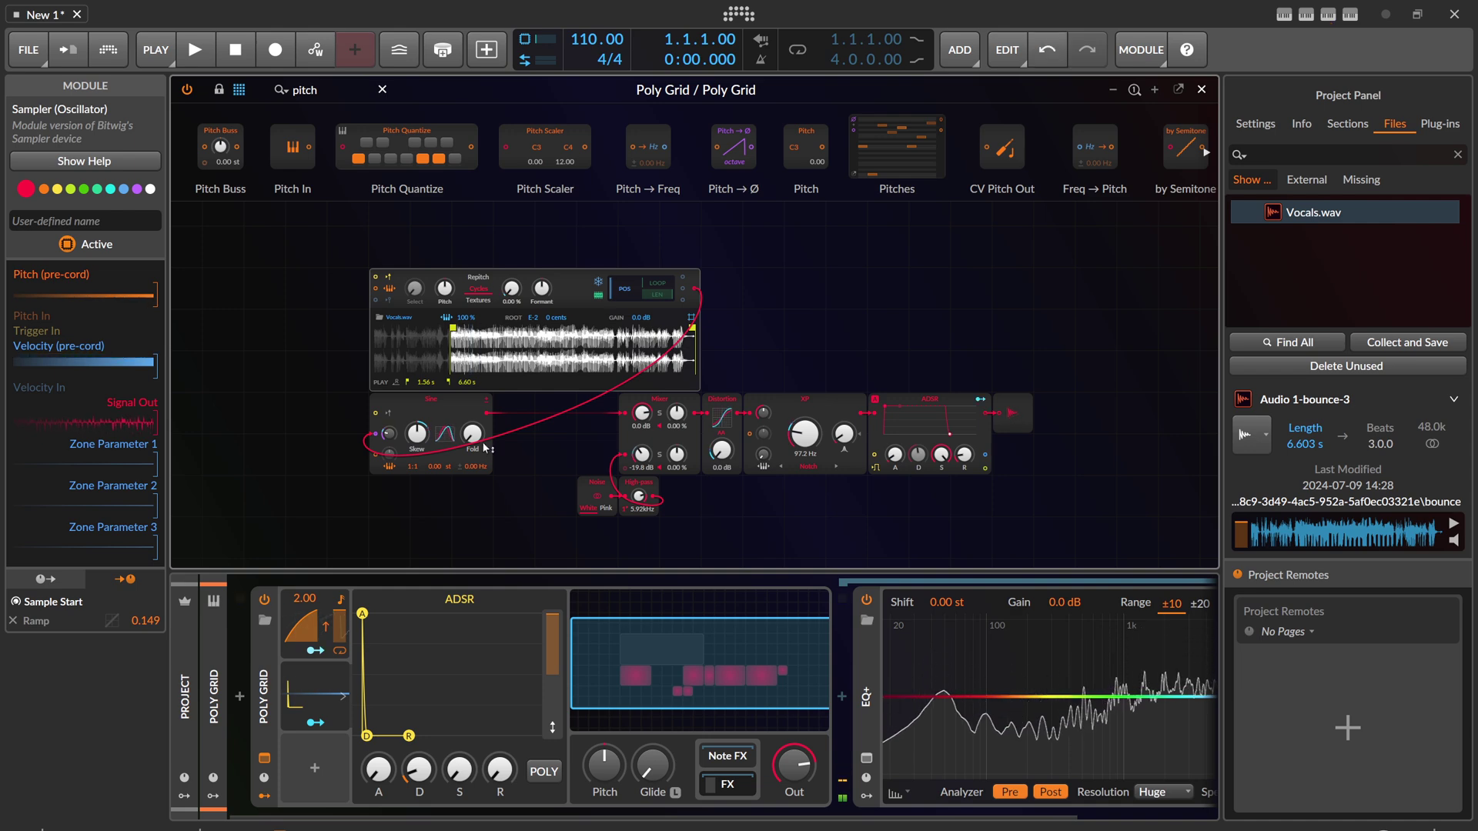